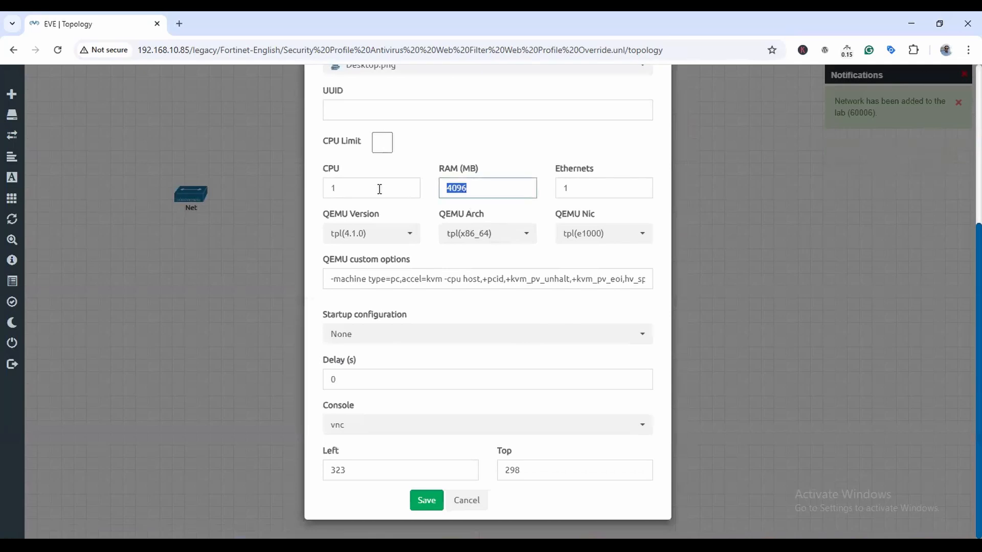
Save the Win node, then place Net to the right and Win to its left.
click(436, 503)
drag(190, 195, 254, 207)
drag(241, 263, 152, 212)
Add a Management(Cloud0) network named ISP to the lab.
right_click(587, 244)
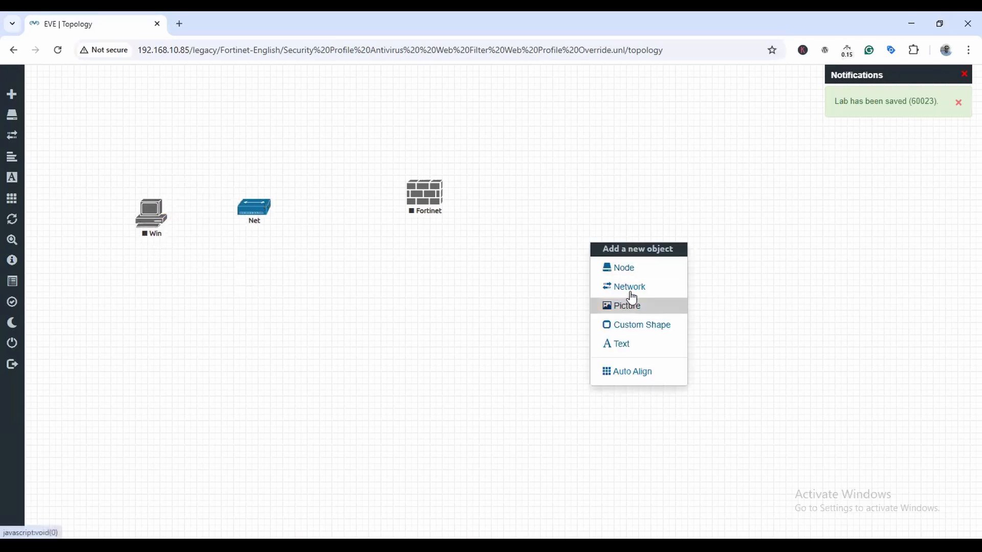
click(628, 289)
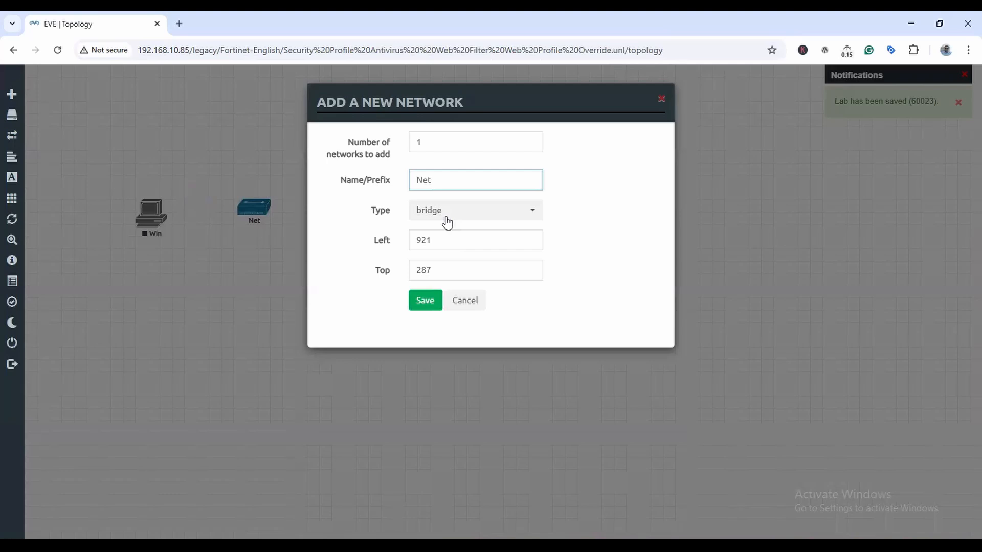
click(447, 223)
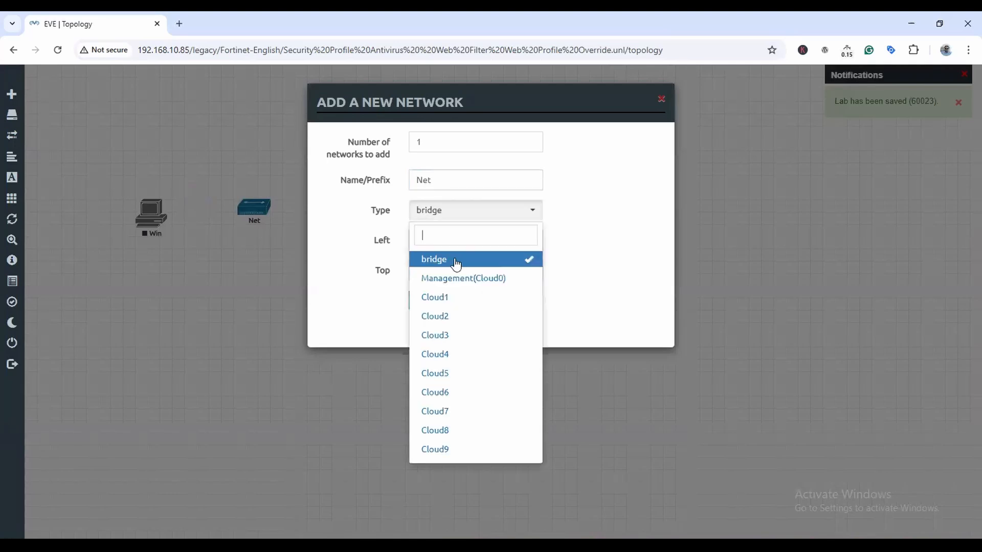
click(462, 279)
double_click(458, 180)
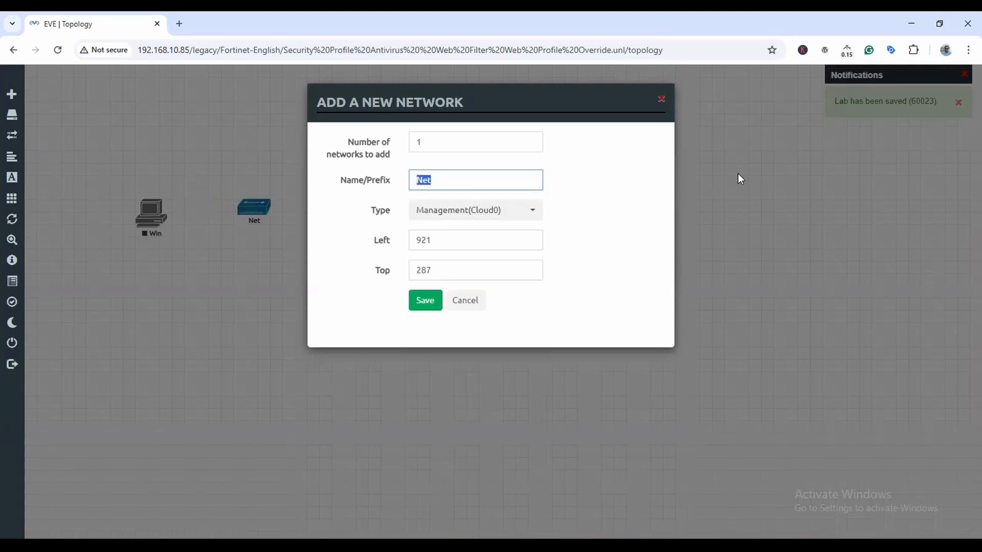
text(ISP)
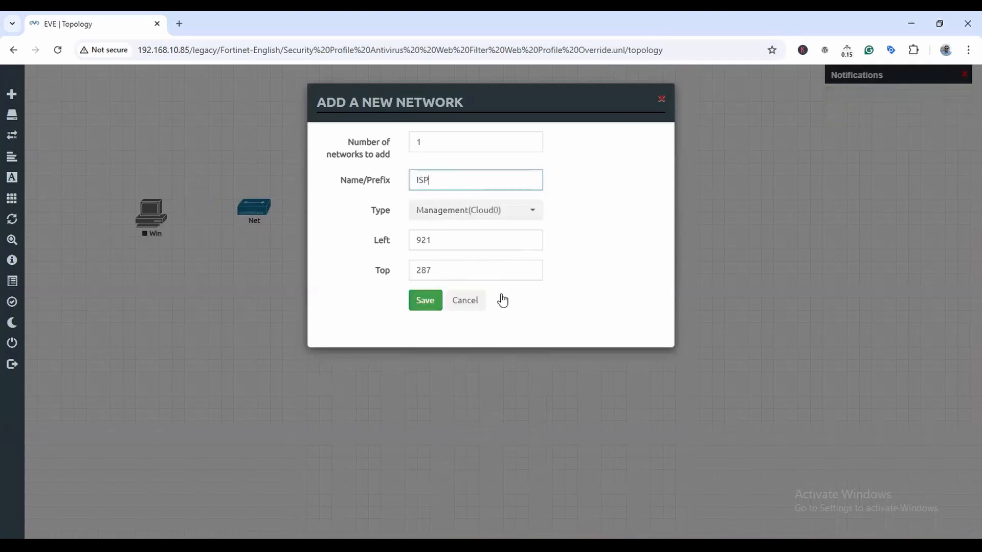
click(425, 300)
Link ISP to Fortinet port1 and Fortinet port2 to Net.
drag(625, 244, 123, 223)
click(517, 347)
click(515, 350)
Start the Fortinet and Win nodes.
right_click(466, 283)
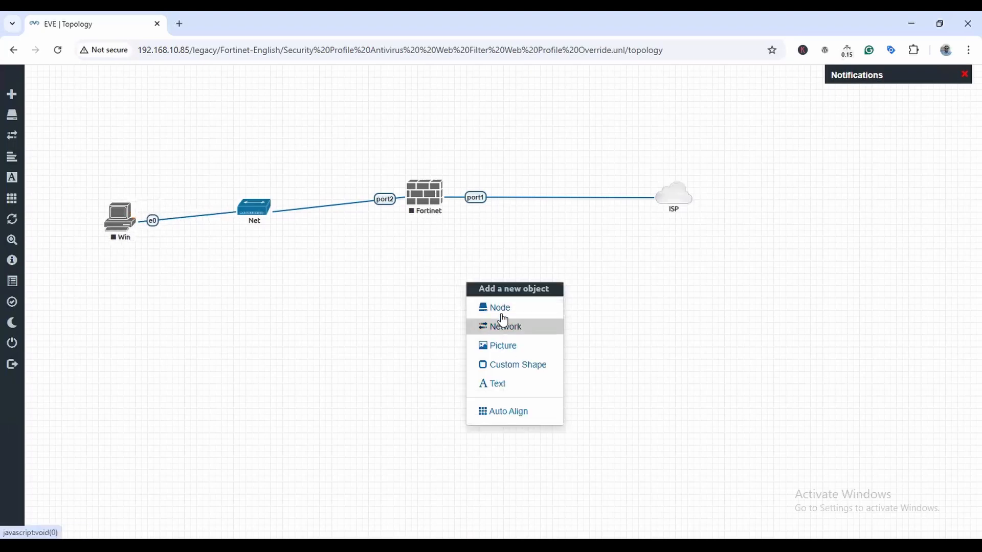
right_click(426, 199)
click(453, 225)
right_click(122, 225)
click(137, 247)
Add a 'WAN-192.168.10.27/24' text label to the canvas.
right_click(482, 287)
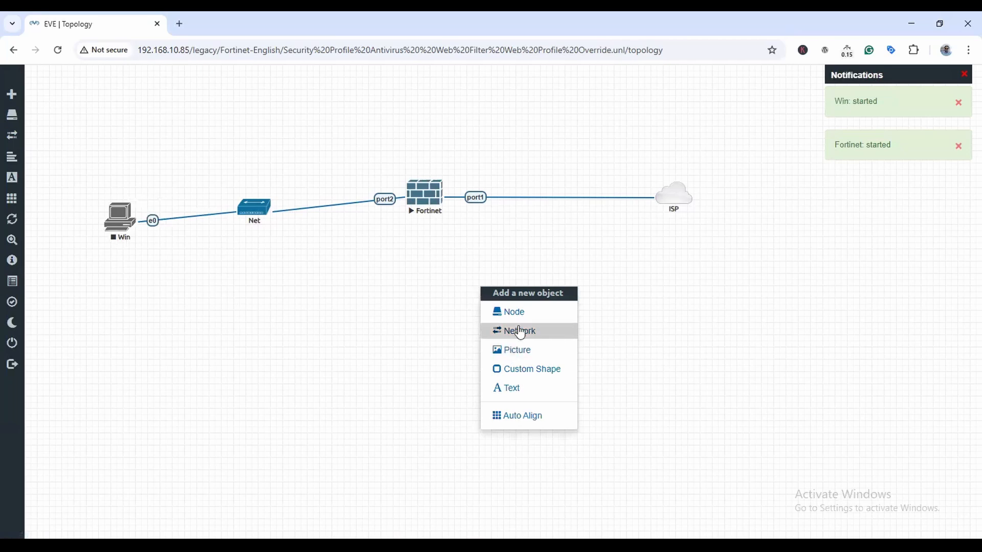
click(513, 390)
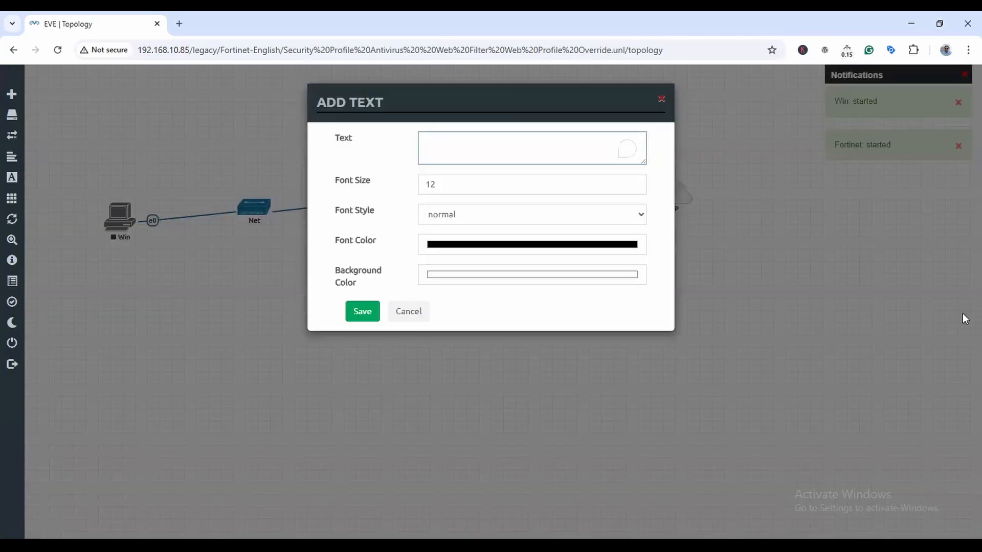
text(WAN-192.168.10.27/24)
click(362, 307)
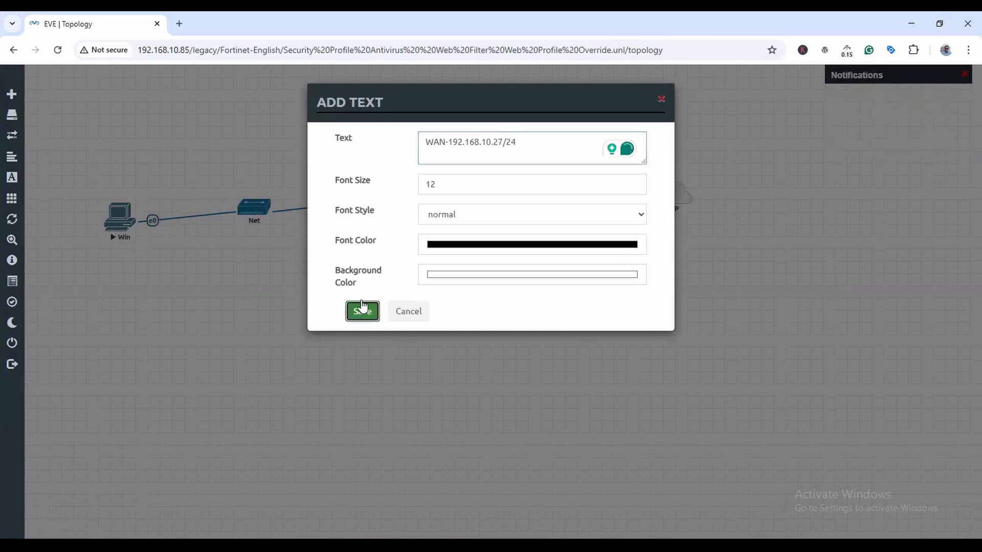
right_click(118, 138)
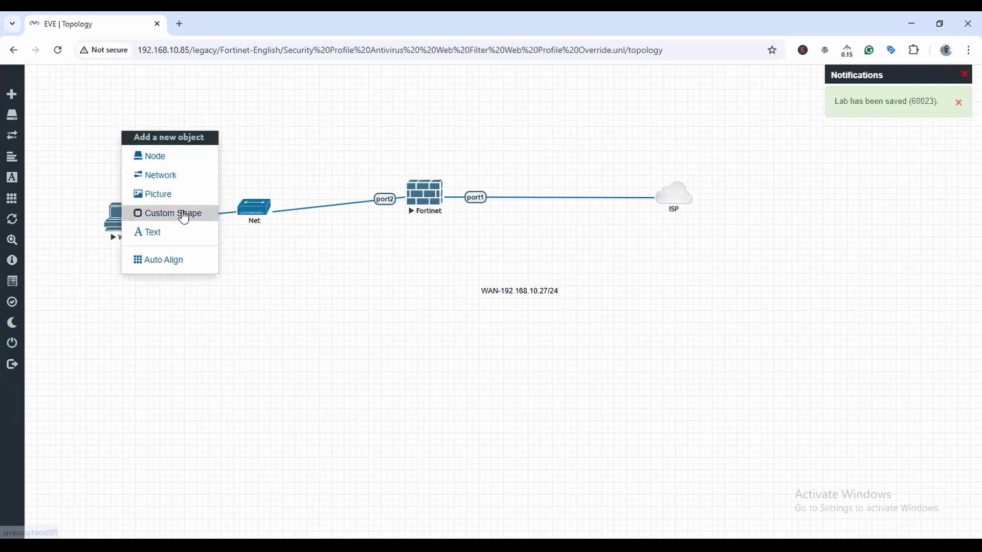
Add a 'LAN 172.16.0.0/16' label above Net and move the WAN label above the port1 link.
click(217, 237)
text(LAN)
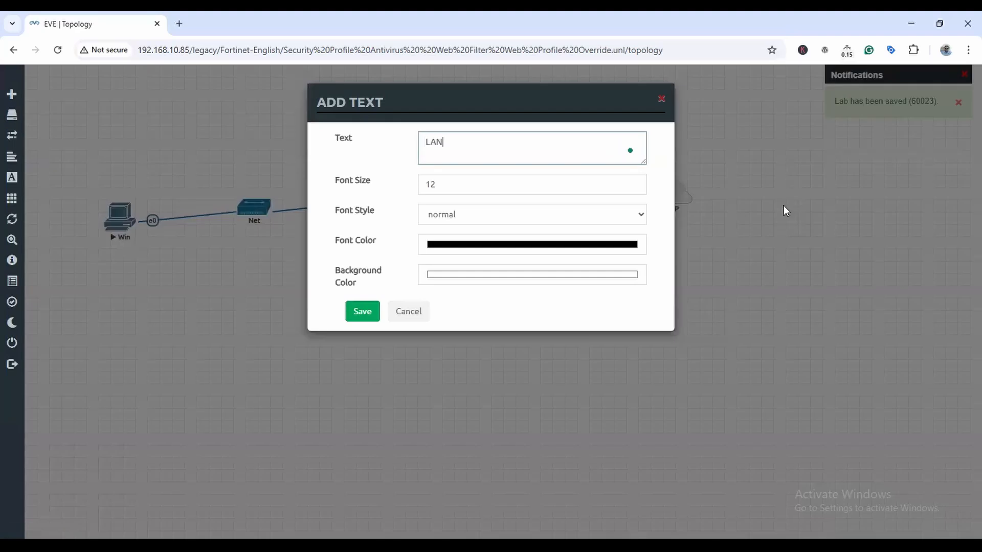
text( 172.16.0.0/)
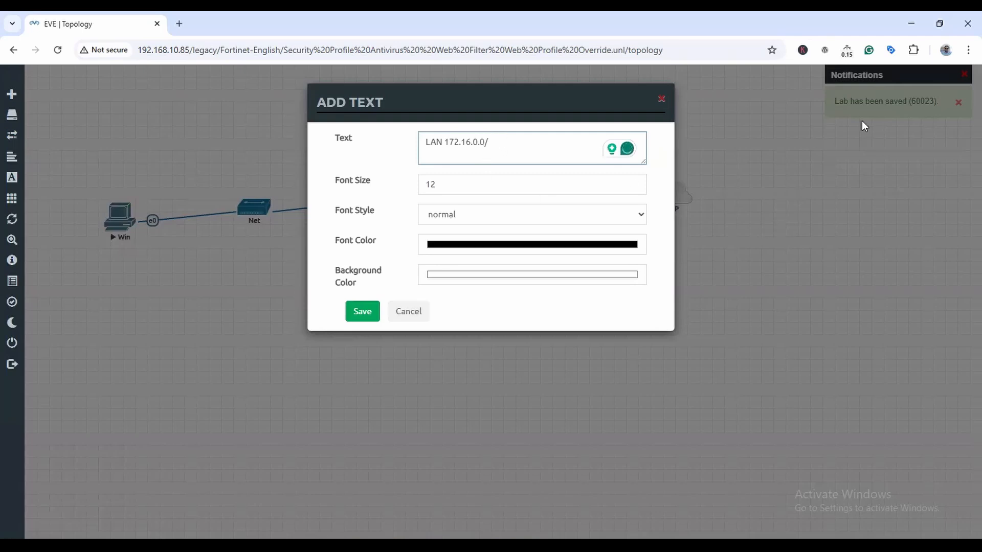
text(16)
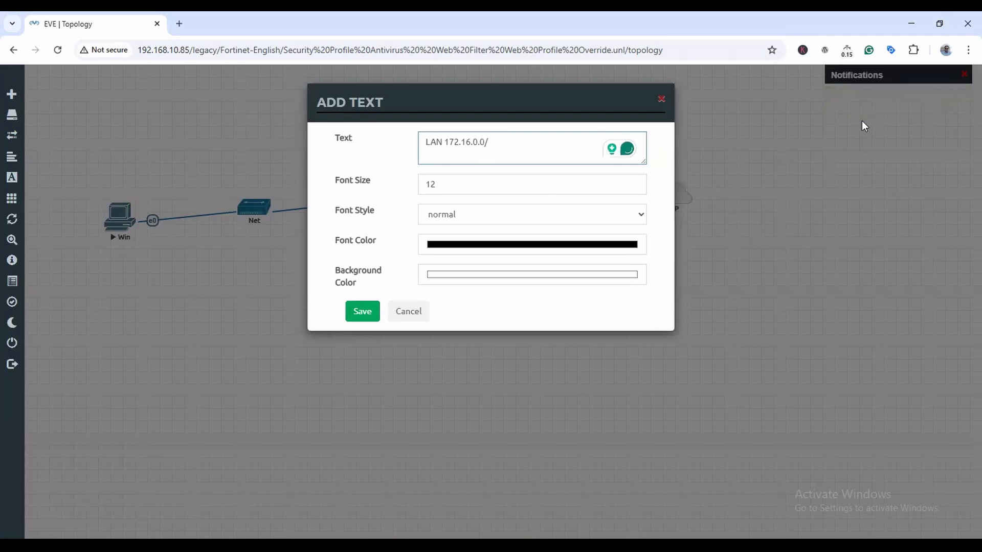
click(351, 317)
drag(171, 136, 273, 179)
drag(521, 300, 516, 176)
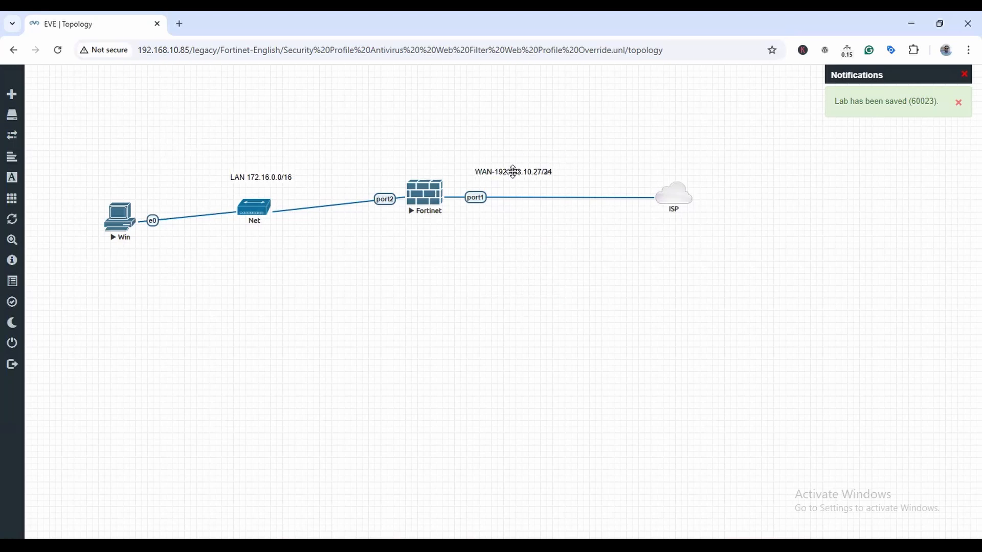
Open the Fortinet console, move it beside the topology and bring up the login prompt.
click(427, 203)
drag(234, 94, 412, 243)
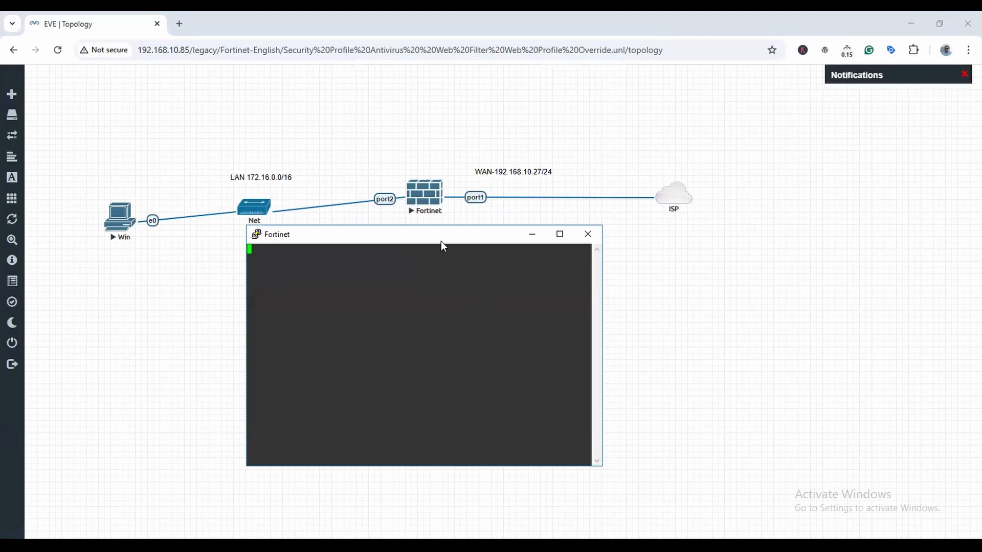
drag(441, 241, 484, 265)
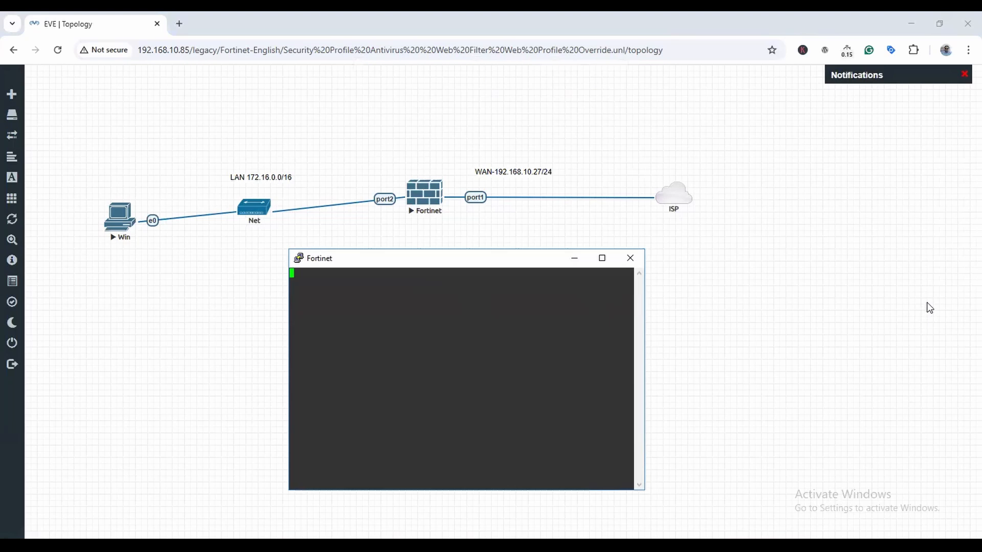
key(Return)
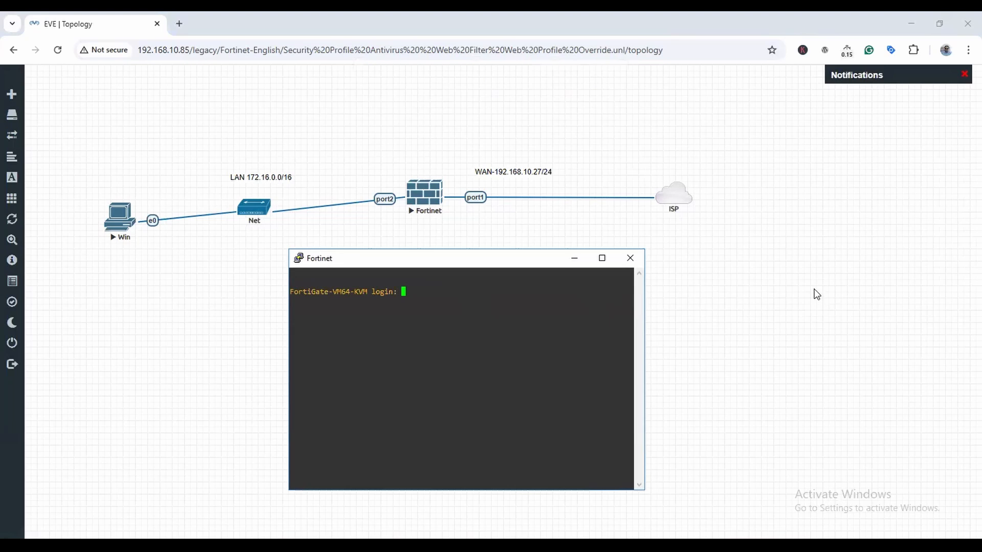
click(467, 546)
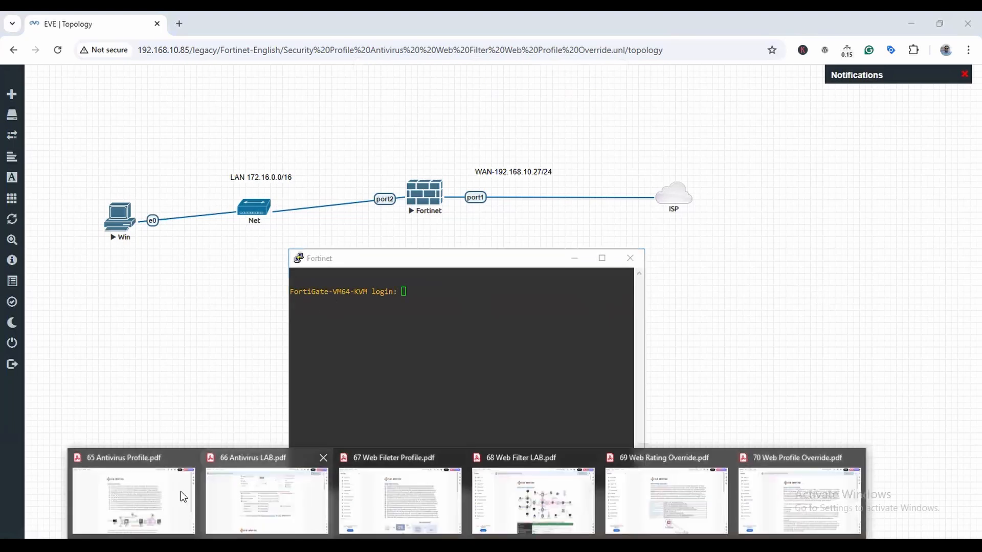
click(125, 491)
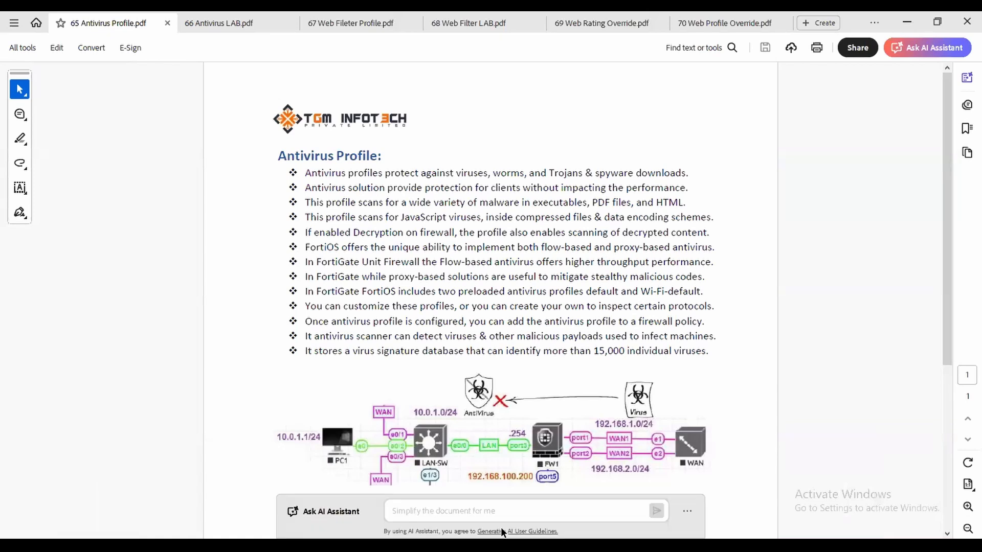
click(558, 546)
right_click(559, 547)
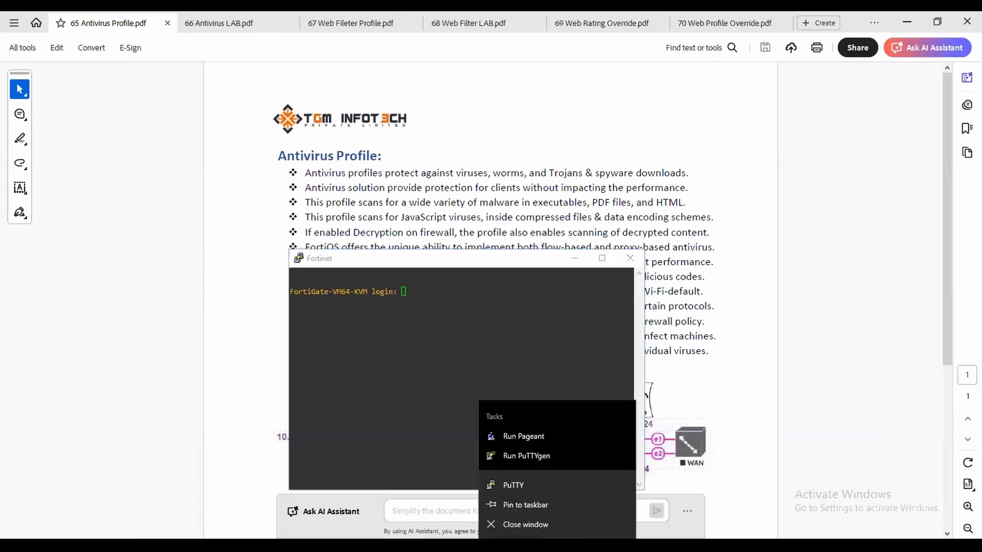
click(684, 546)
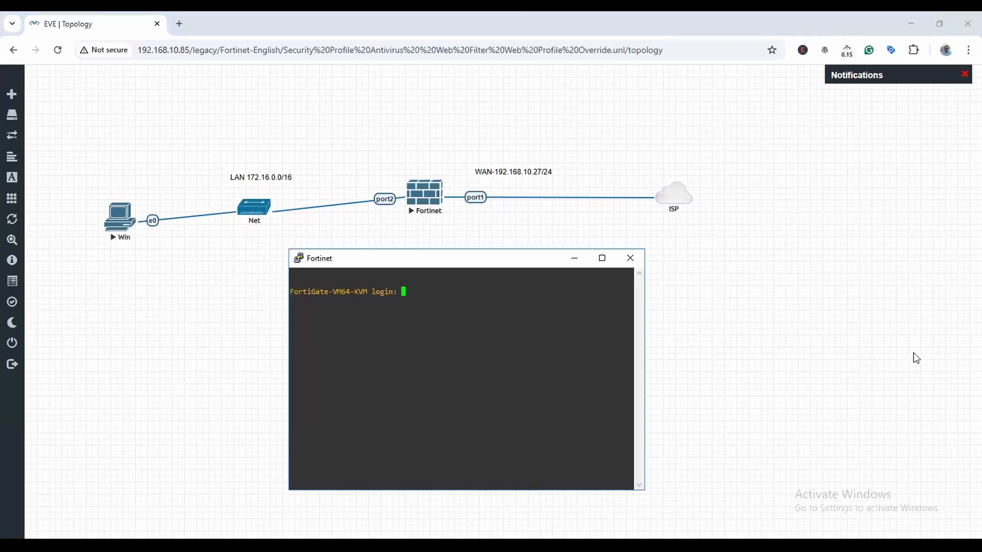
Log in as admin with a new password and enter config system interface.
text(admin)
key(Return)
key(Return)
key(Return)
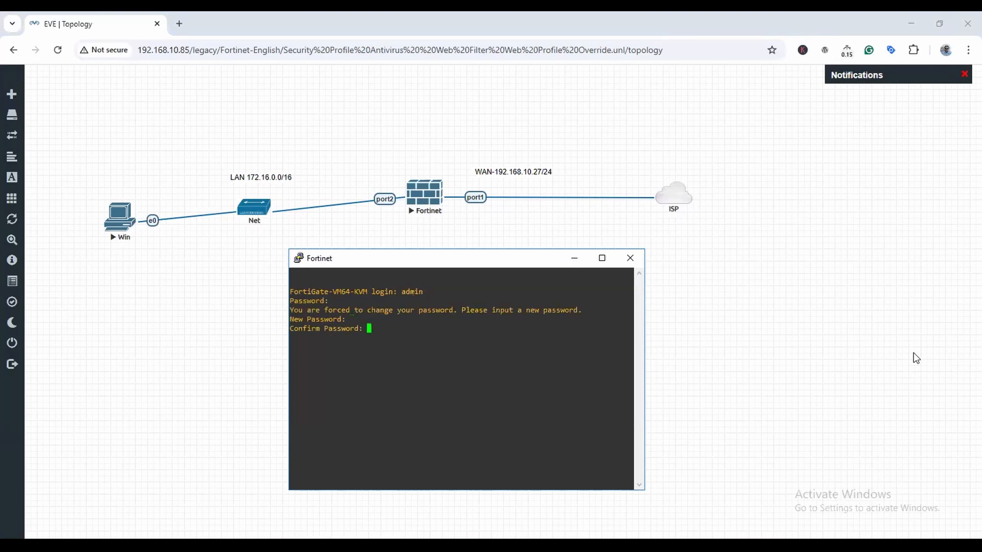
key(Return)
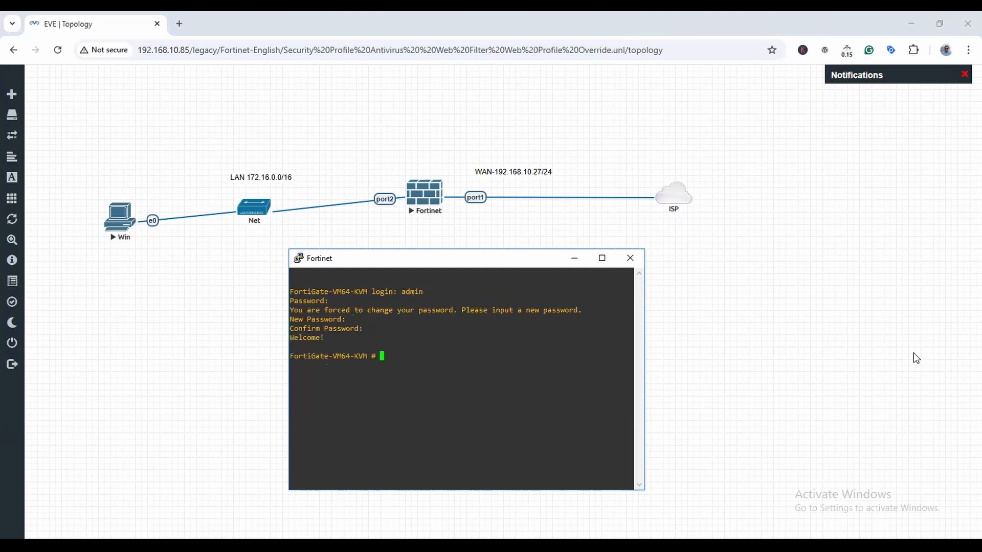
text(ci)
key(BackSpace)
key(BackSpace)
text(config system interface)
Set port1 to static 192.168.10.27/24 with HTTP access, then close the console.
key(Return)
text(edit port1)
key(Return)
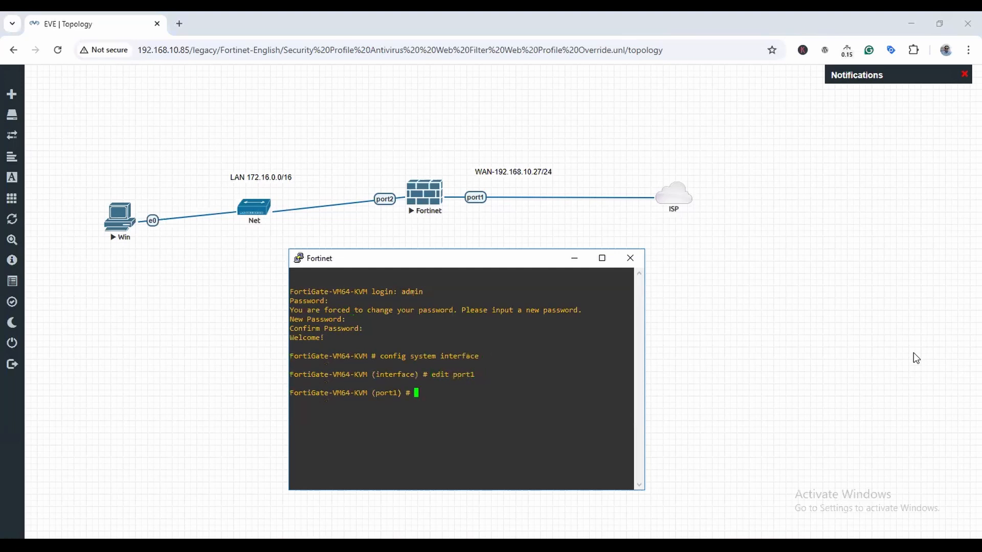
text(set mode static)
key(Return)
text(set ip 192.168.10.27/24)
key(Return)
text(set allowaccess )
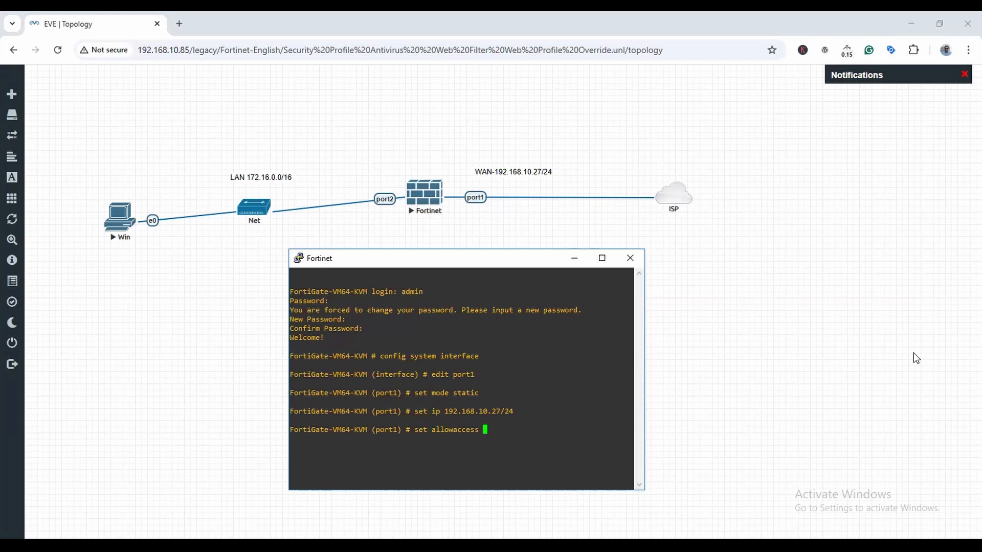
text(http)
key(Return)
text(end)
key(Return)
text(\)
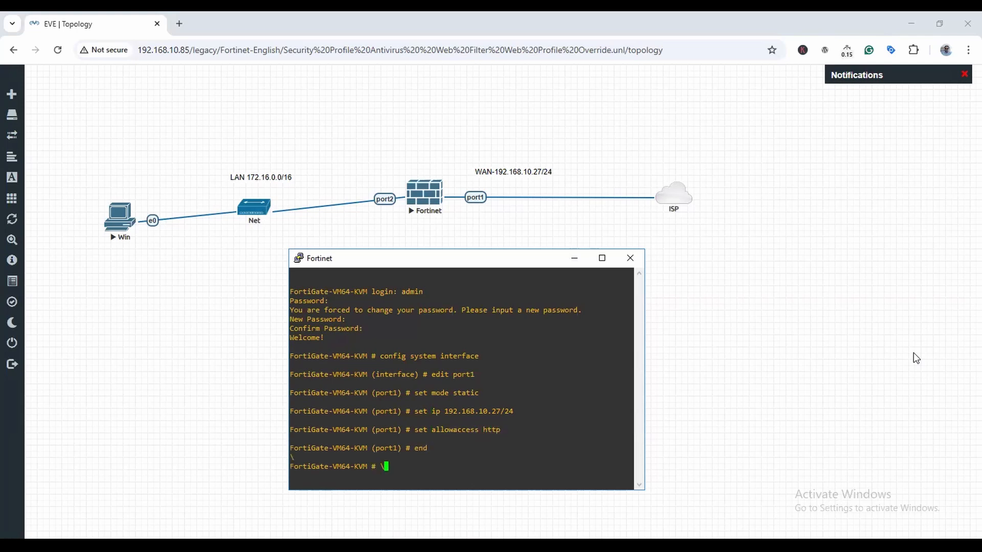
key(BackSpace)
click(629, 263)
Confirm closing the PuTTY console and open a new Chrome tab.
click(514, 323)
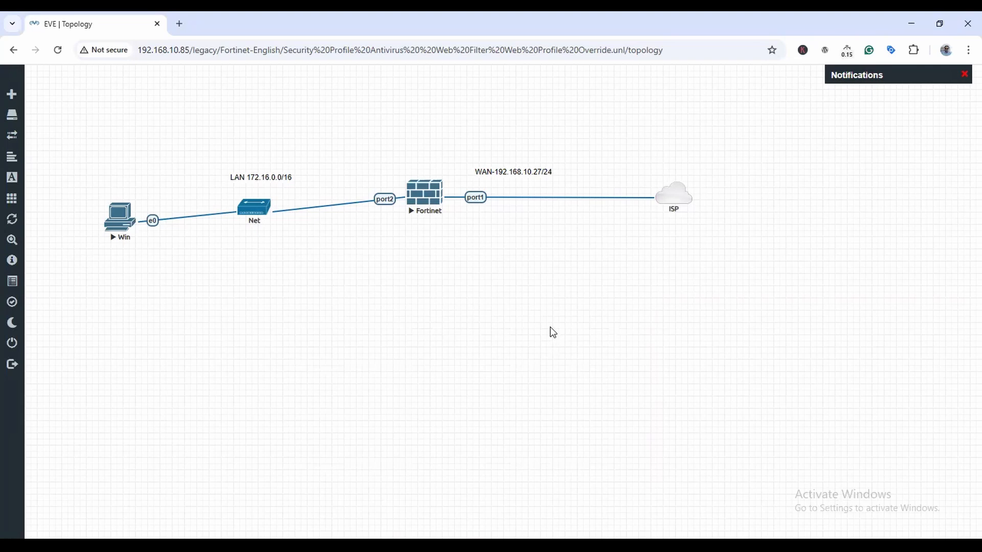
click(180, 24)
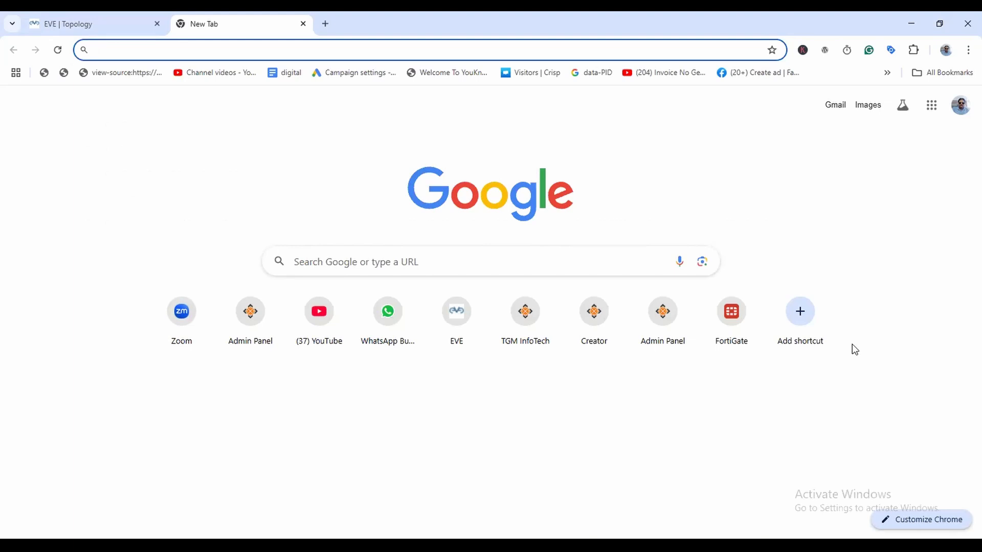
text(192.168.10.27)
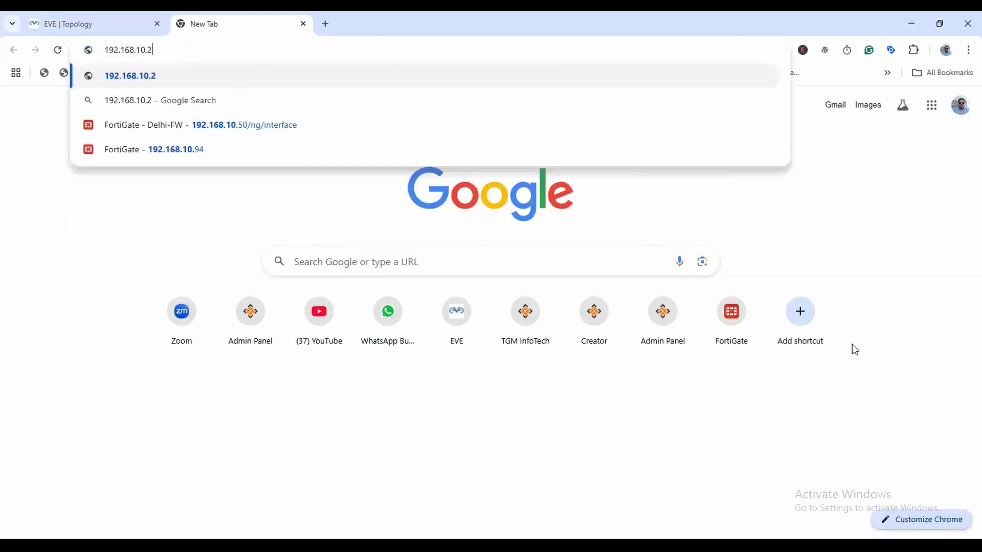
key(Return)
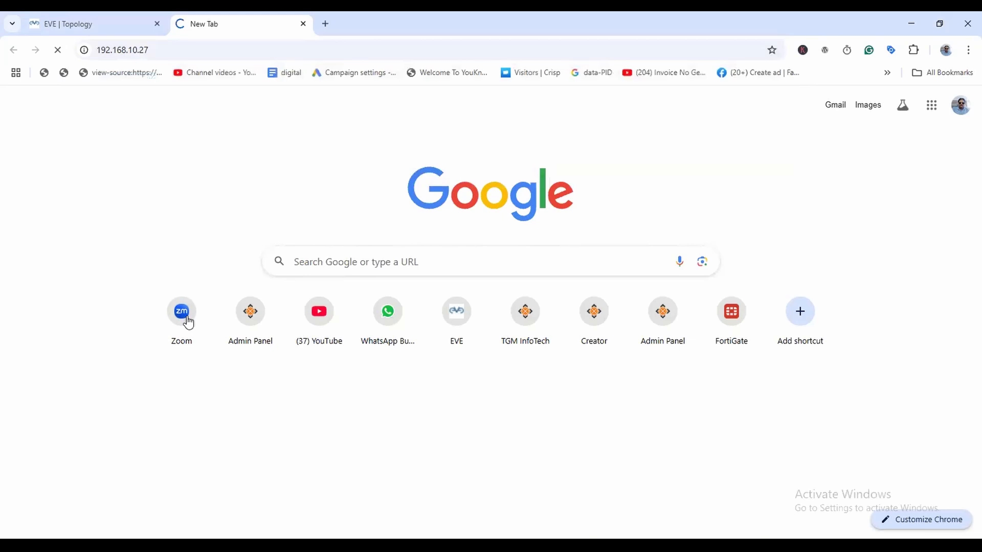
click(174, 48)
key(Home)
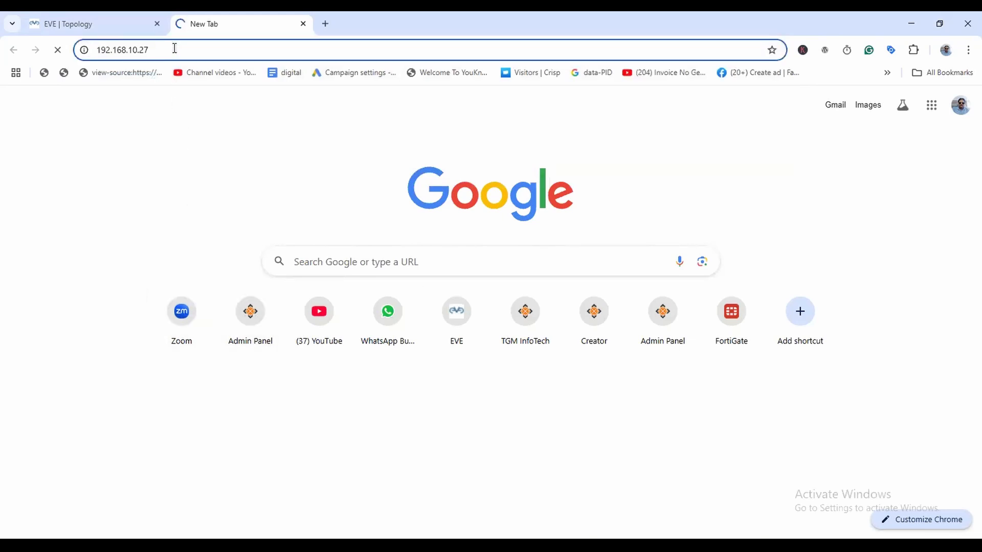
text(http://)
key(Return)
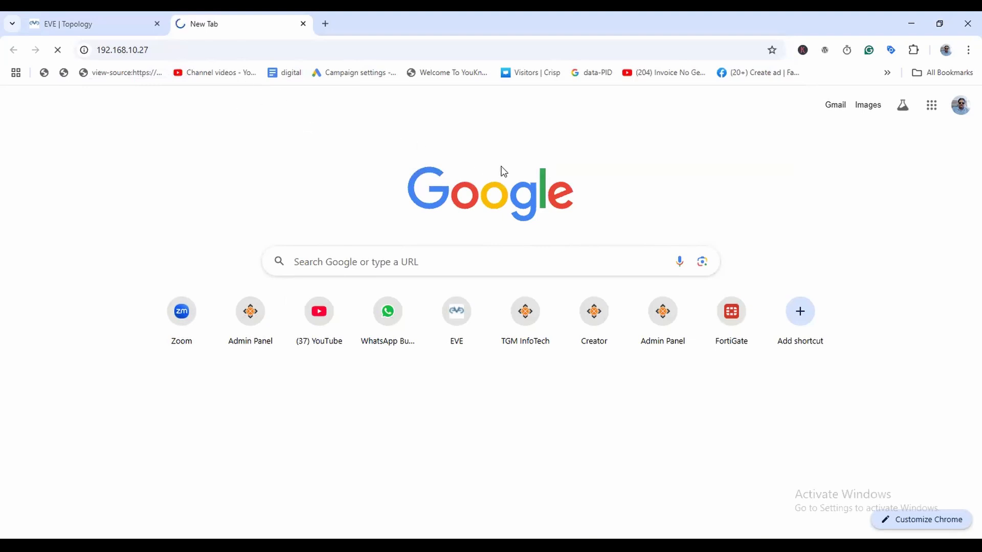
click(80, 22)
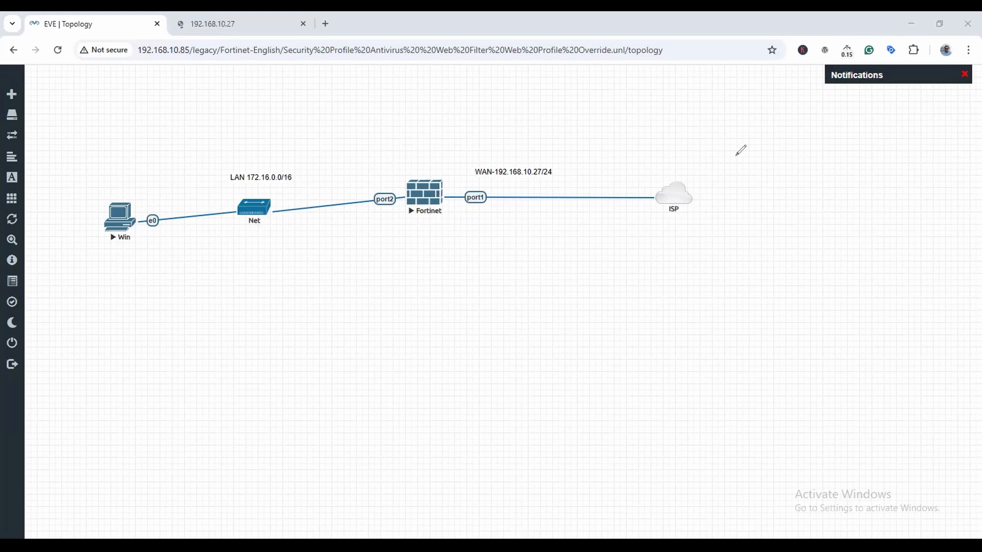
drag(732, 159, 654, 178)
mouse_move(558, 191)
mouse_down()
mouse_move(474, 168)
mouse_move(288, 189)
mouse_move(169, 189)
mouse_up()
mouse_move(111, 249)
mouse_down()
mouse_move(262, 245)
mouse_move(400, 217)
mouse_up()
drag(443, 244, 795, 215)
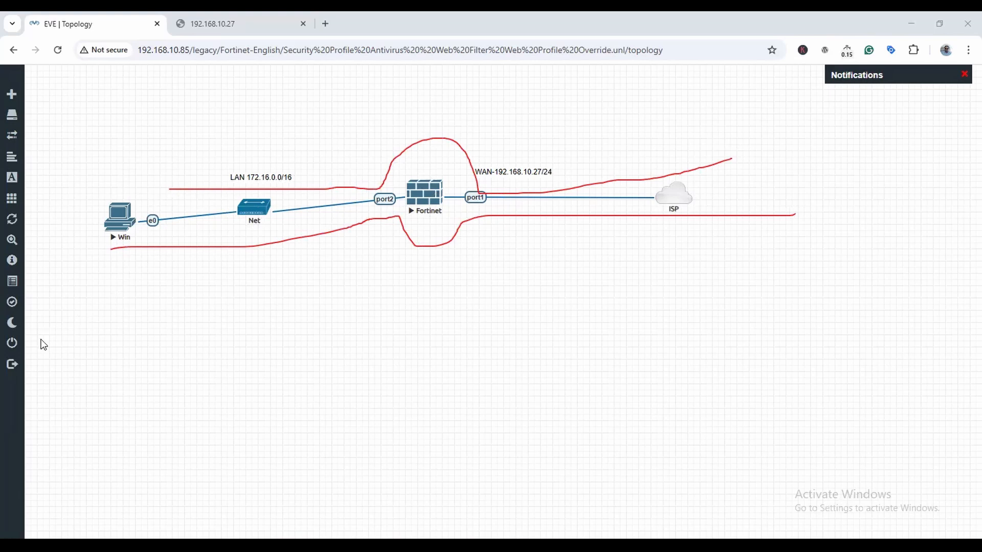
click(722, 335)
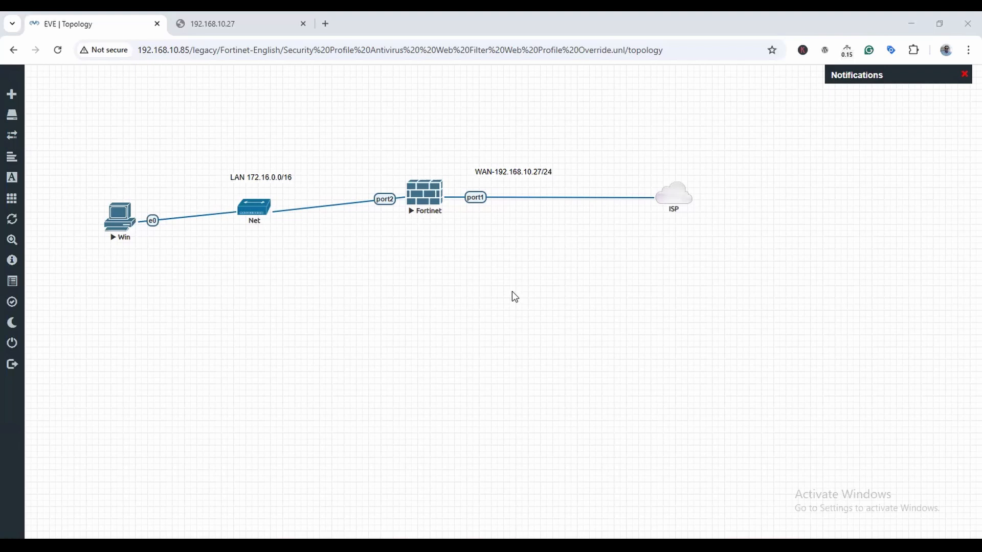
Log in to the FortiGate web GUI as admin and dismiss the save-password prompt.
click(239, 24)
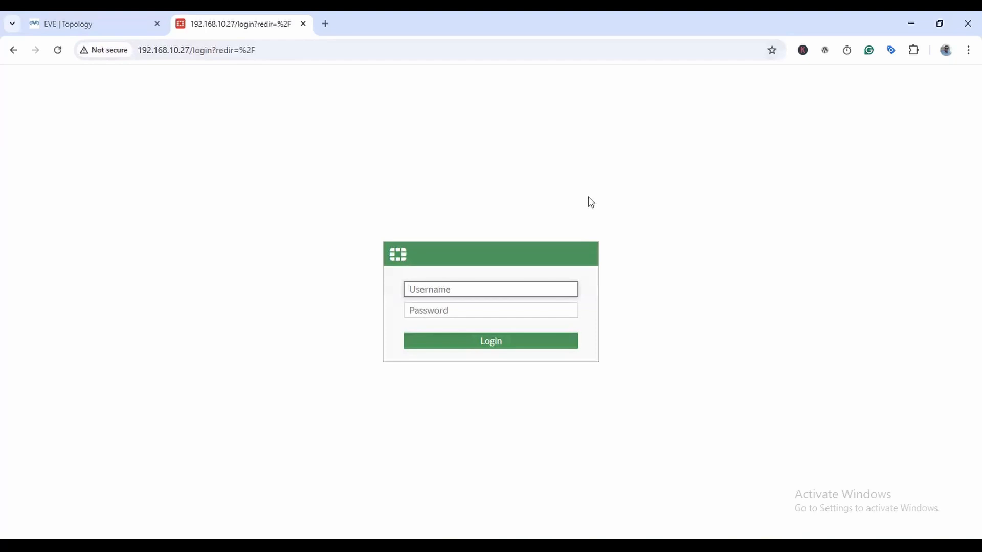
text(admin)
key(Tab)
text(adm)
key(Return)
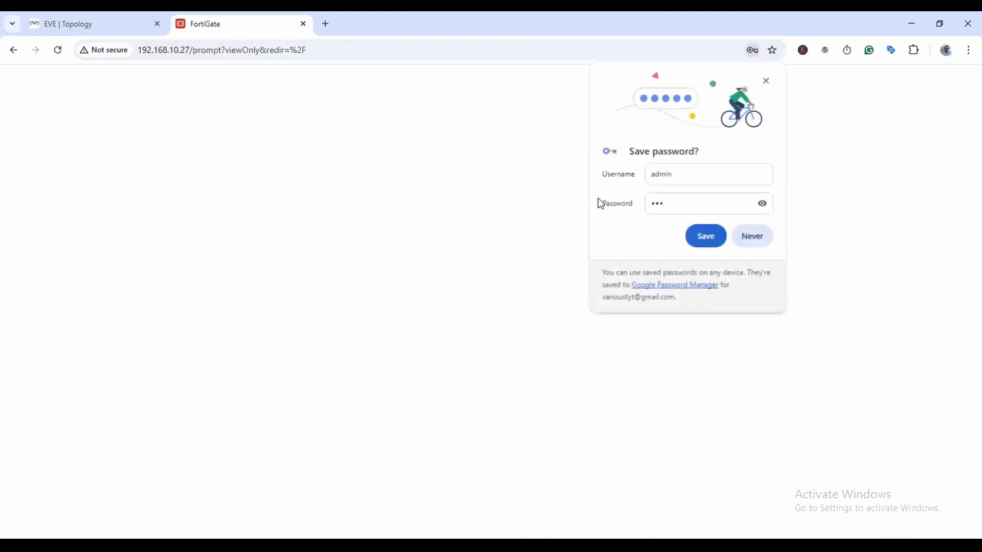
click(767, 81)
Finish initial setup with default hostname FortiGate-VM64-KVM and the Optimal dashboards.
click(452, 365)
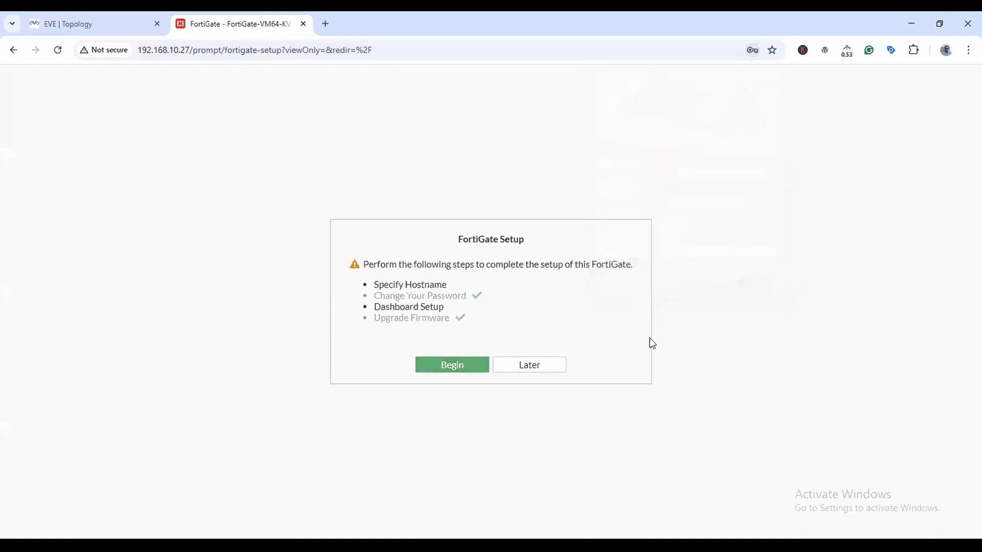
triple_click(617, 334)
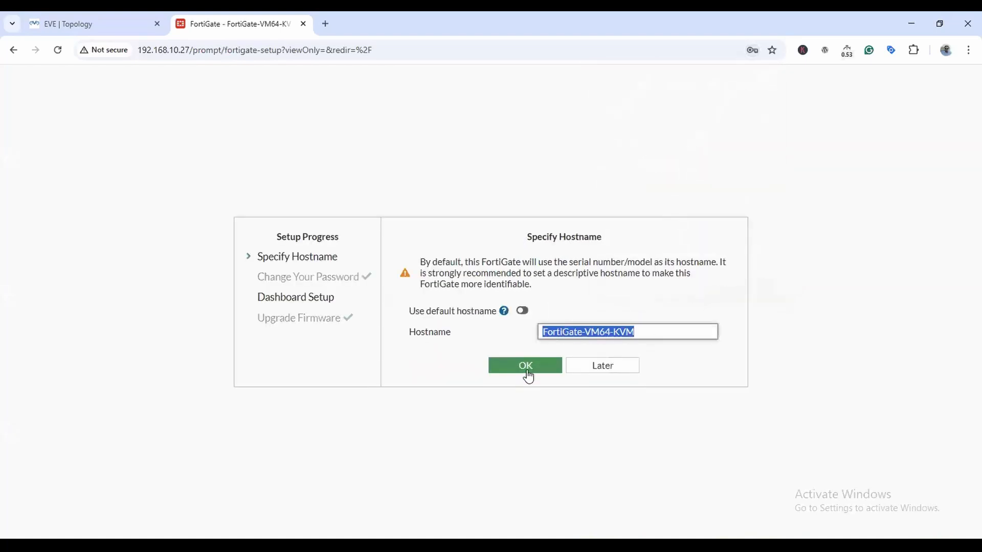
click(527, 368)
click(529, 386)
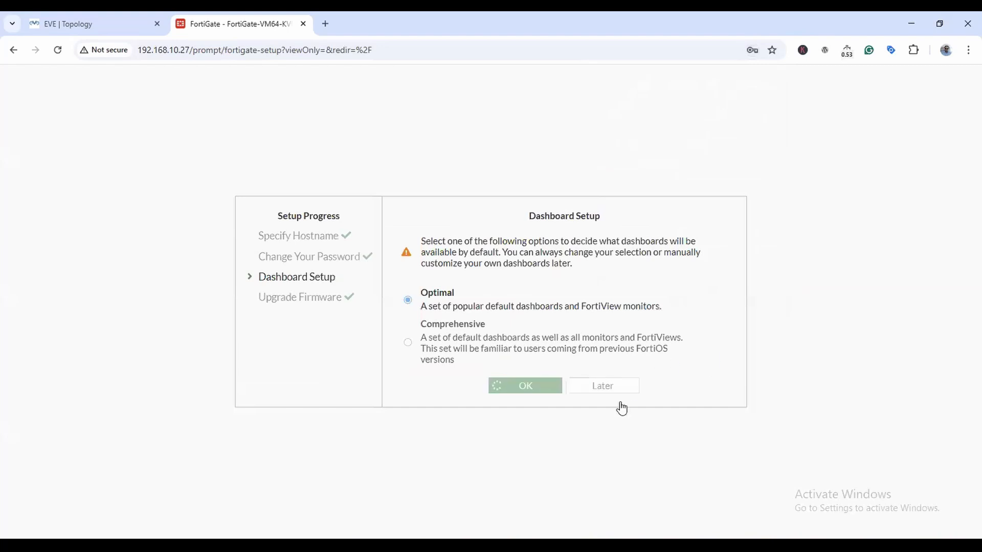
click(534, 457)
click(61, 335)
Give port1 alias WAN, role WAN and PING access, checking the topology before and after.
click(88, 21)
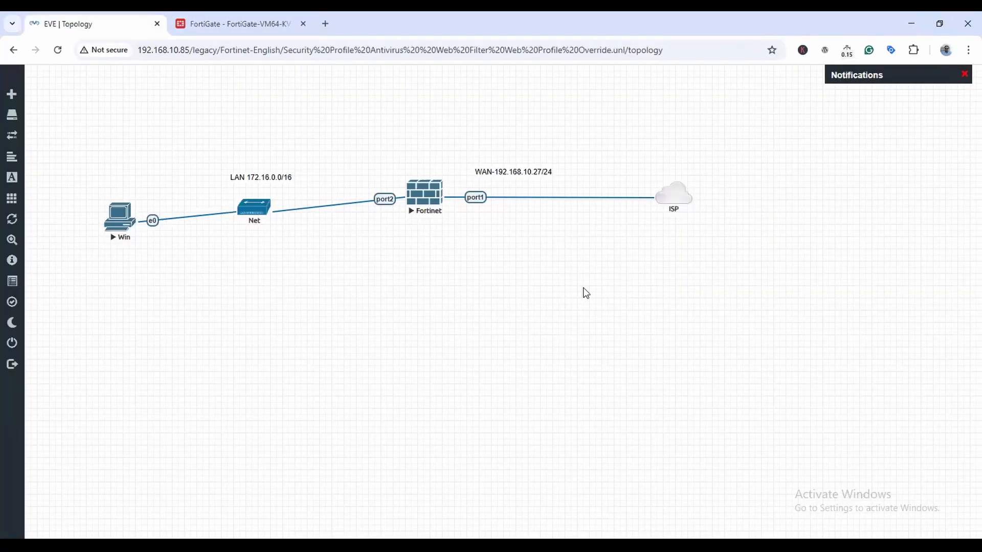
click(230, 24)
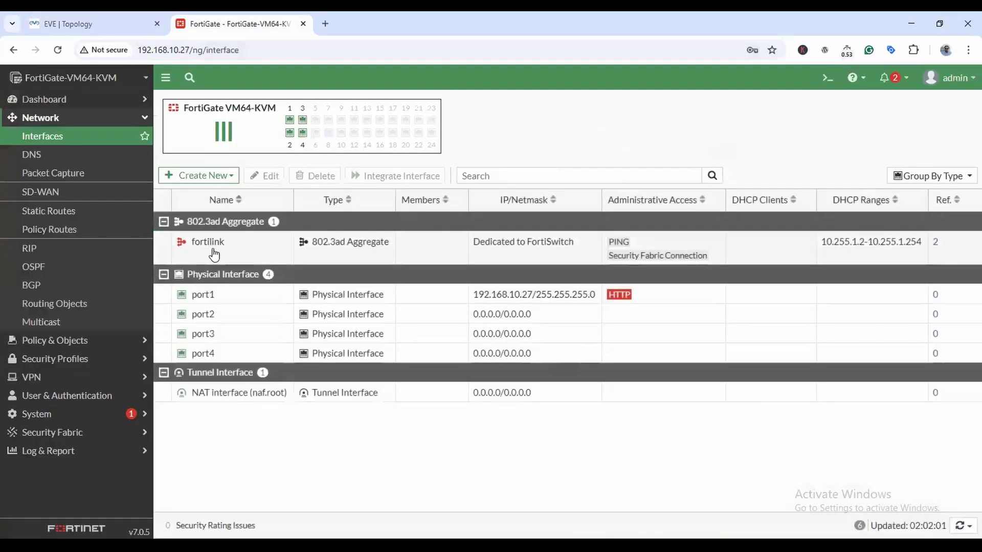
double_click(202, 294)
click(249, 145)
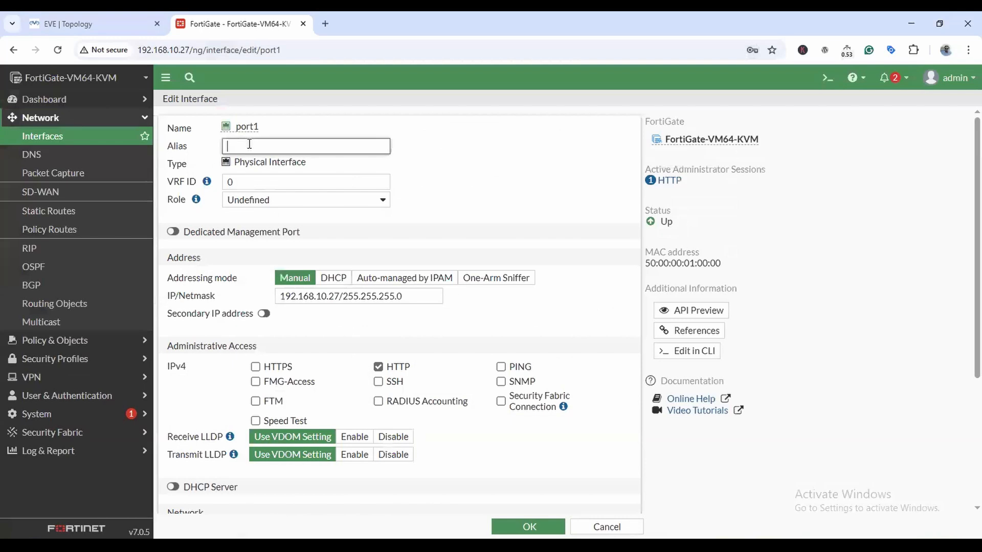
text(WAN)
click(307, 200)
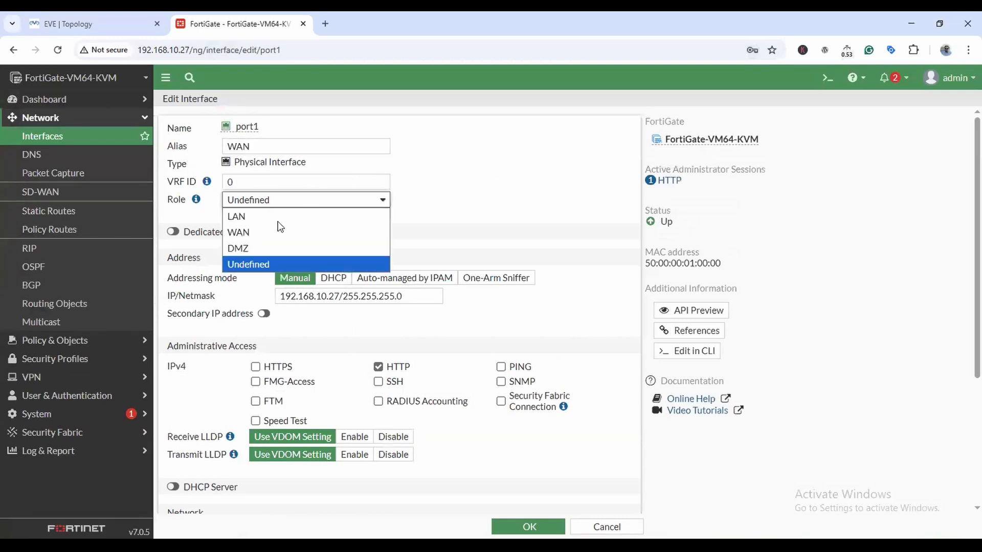
click(271, 230)
click(500, 402)
click(525, 526)
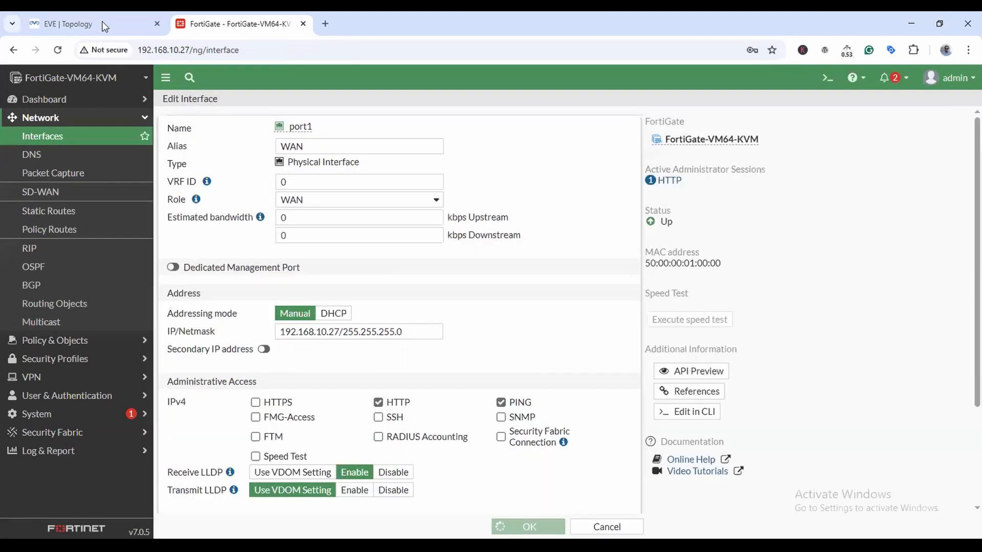
click(102, 24)
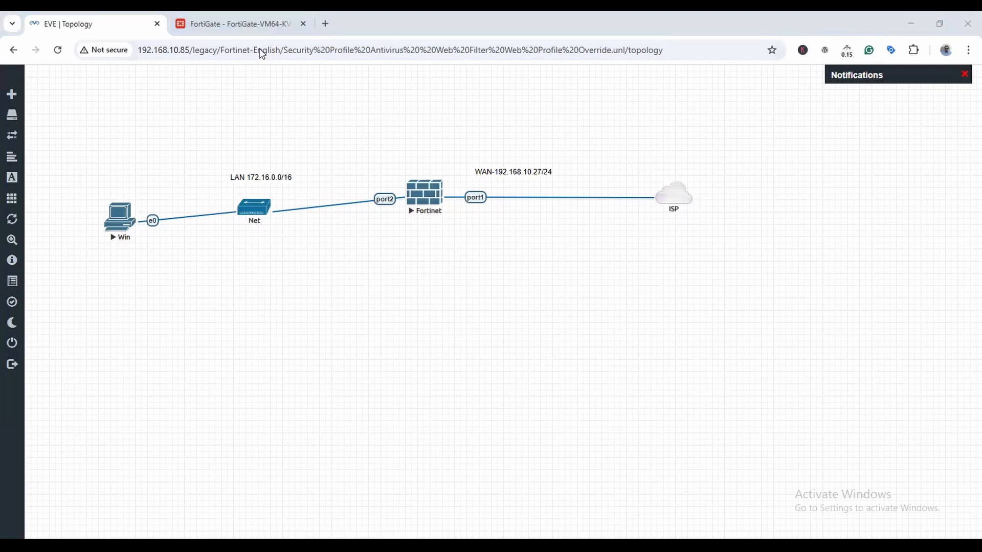
click(241, 24)
Configure port2 with alias LAN, role LAN, IP 172.16.0.1/16 and PING access.
double_click(221, 290)
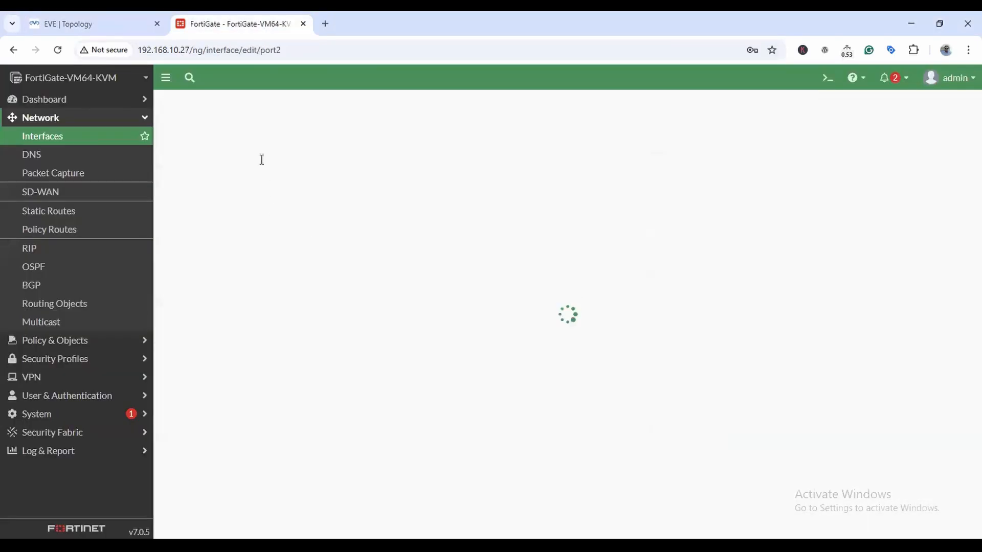
click(263, 146)
text(LAN)
key(Tab)
key(Tab)
key(l)
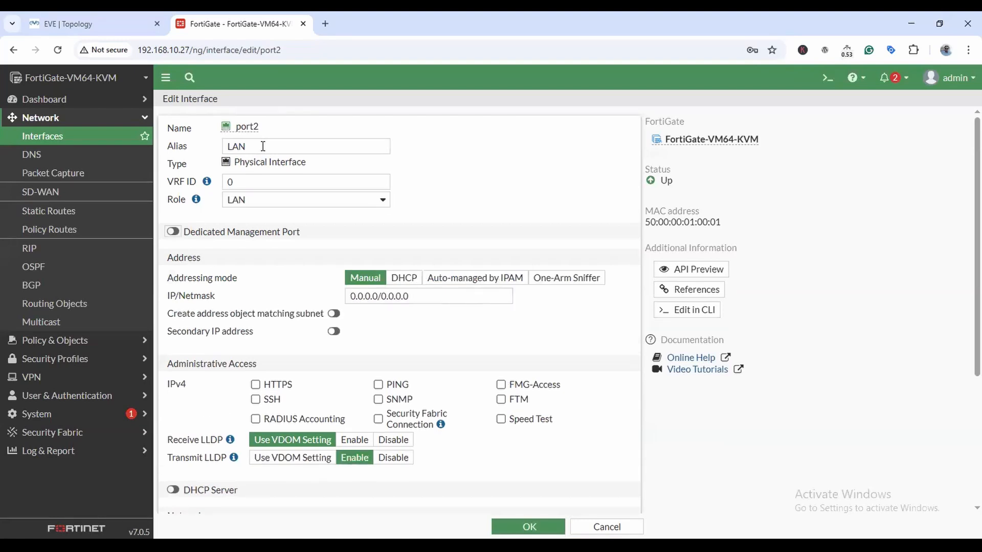
triple_click(439, 296)
text(1)
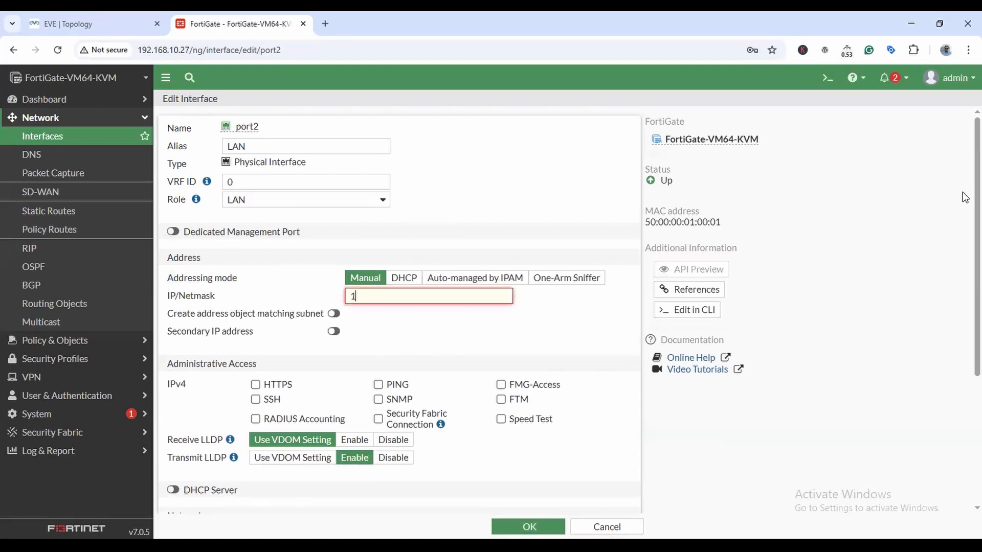
text(72.163)
text(0.1/16)
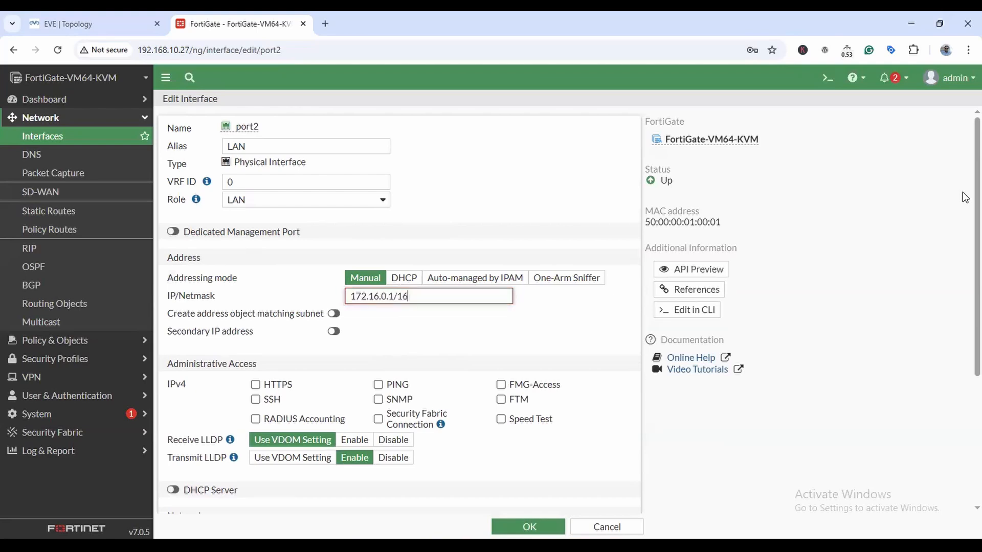
click(378, 384)
click(528, 527)
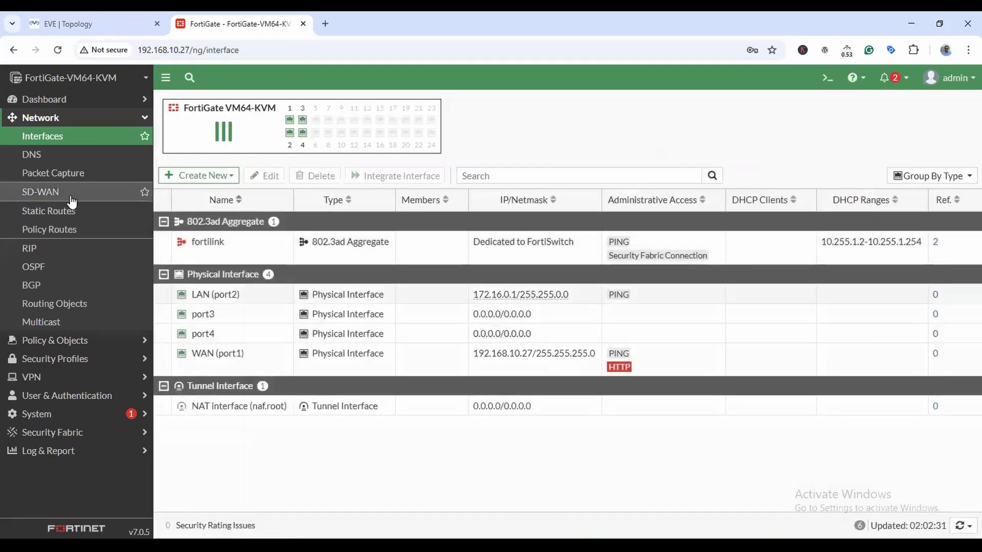
Set custom DNS servers 8.8.8.8 (primary) and 1.1.1.1 (secondary).
click(32, 155)
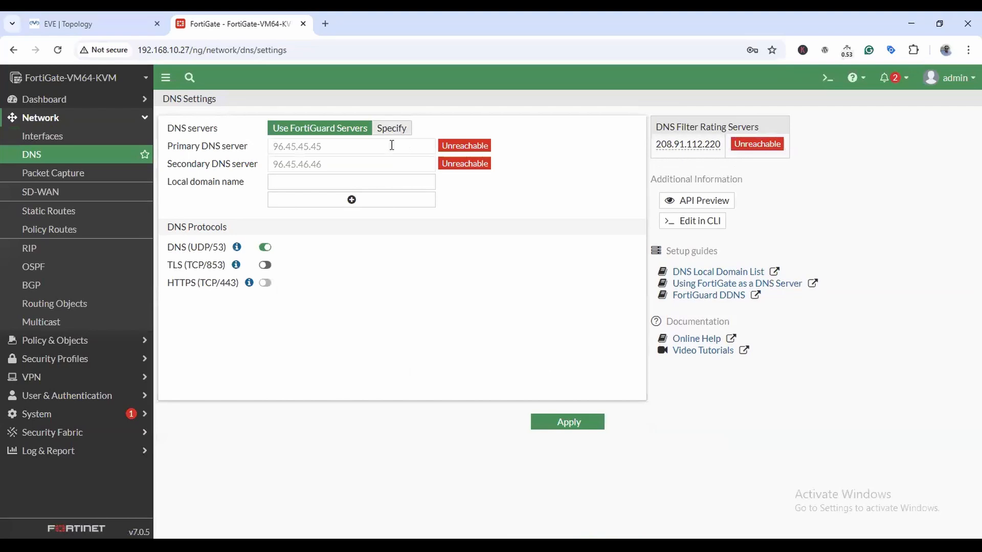
click(394, 129)
key(Tab)
text(8.8.8.8)
key(Tab)
text(1.1.1.1)
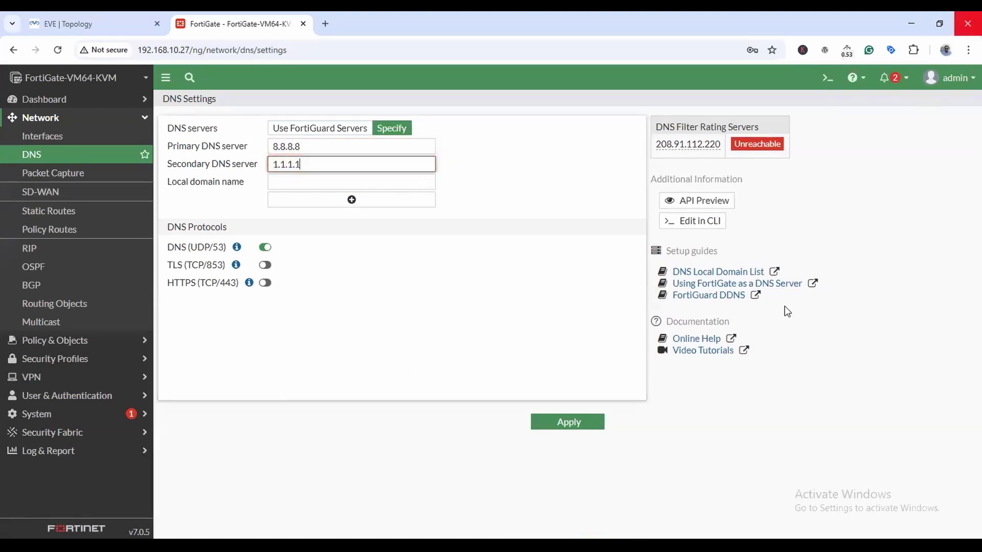
click(554, 424)
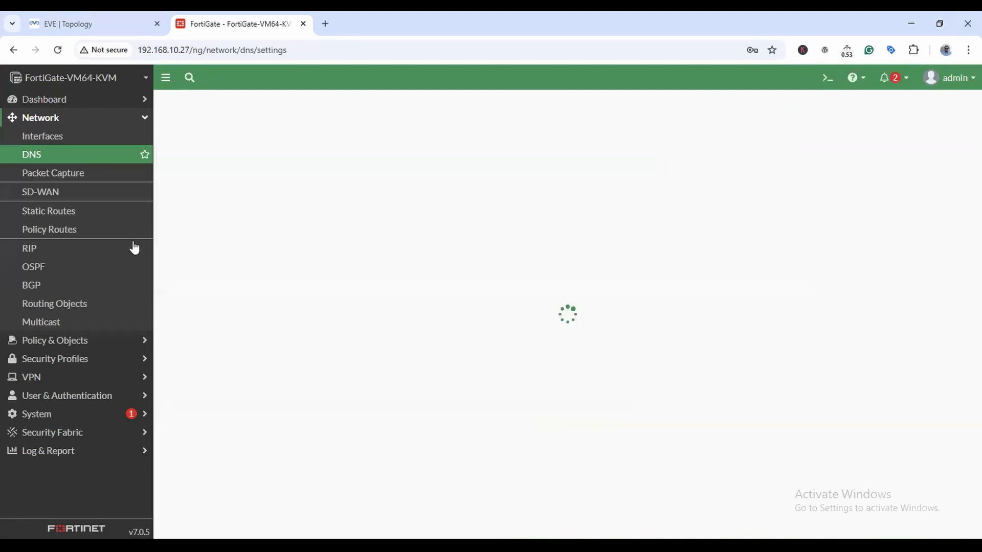
Add a default static route via gateway 192.168.10.1 on WAN (port1).
click(61, 211)
click(199, 104)
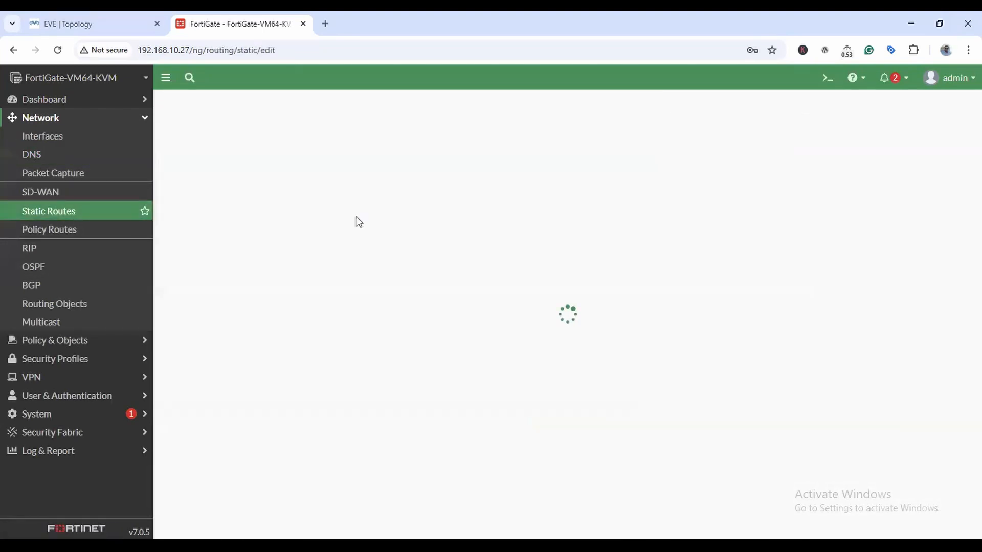
double_click(338, 164)
text(192.168.10.1)
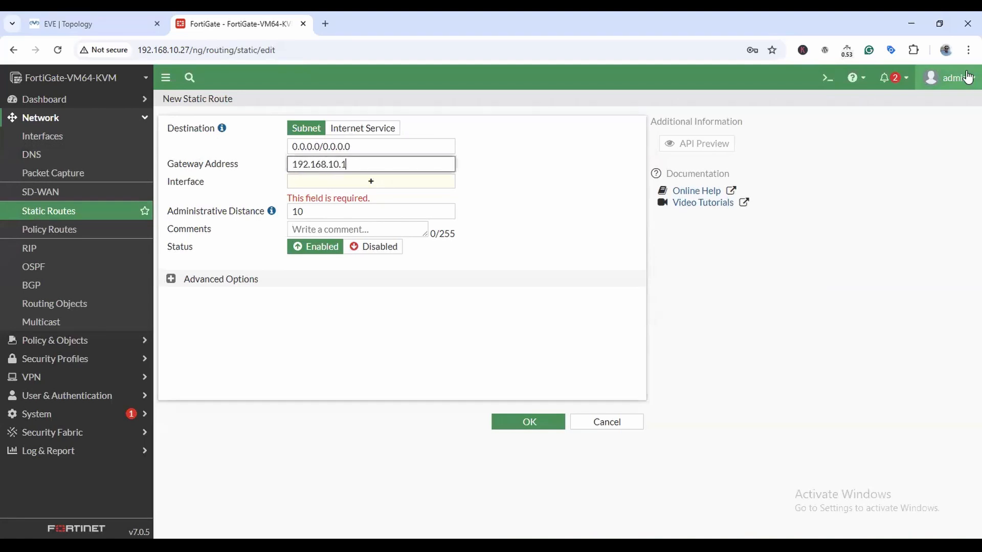
click(521, 428)
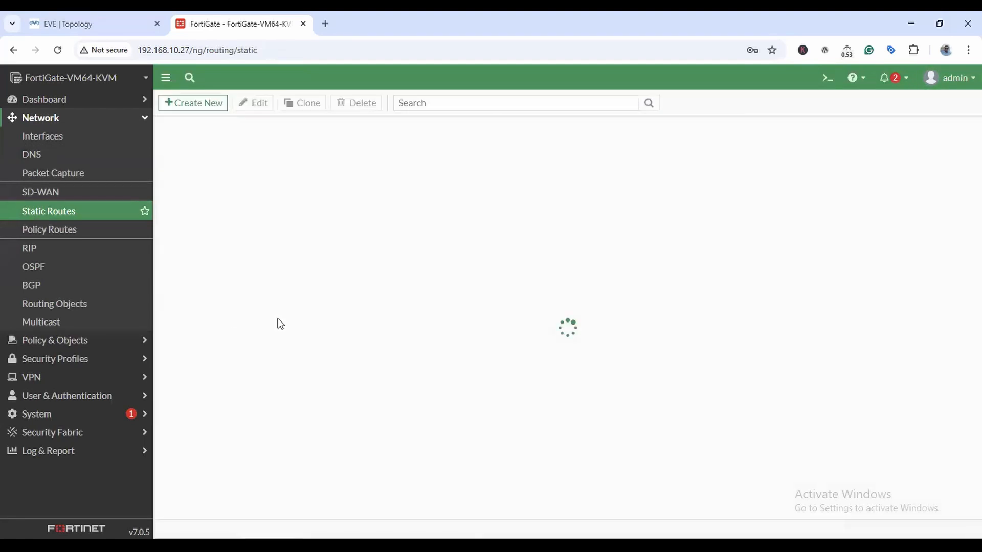
click(62, 340)
Start a new firewall policy named LAN-to-WAN from LAN (port2) to WAN (port1).
click(60, 155)
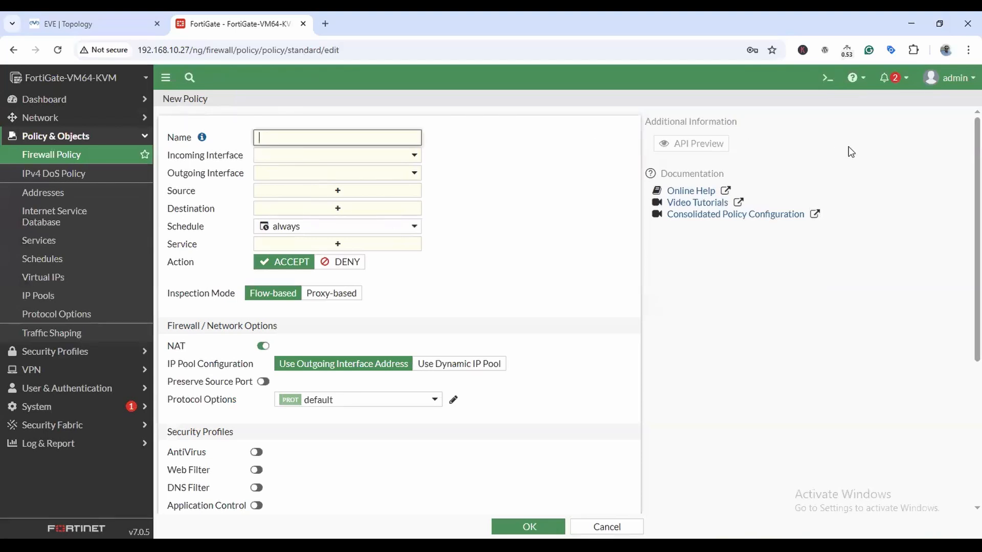
text(AN-to-WAN)
click(395, 159)
click(313, 207)
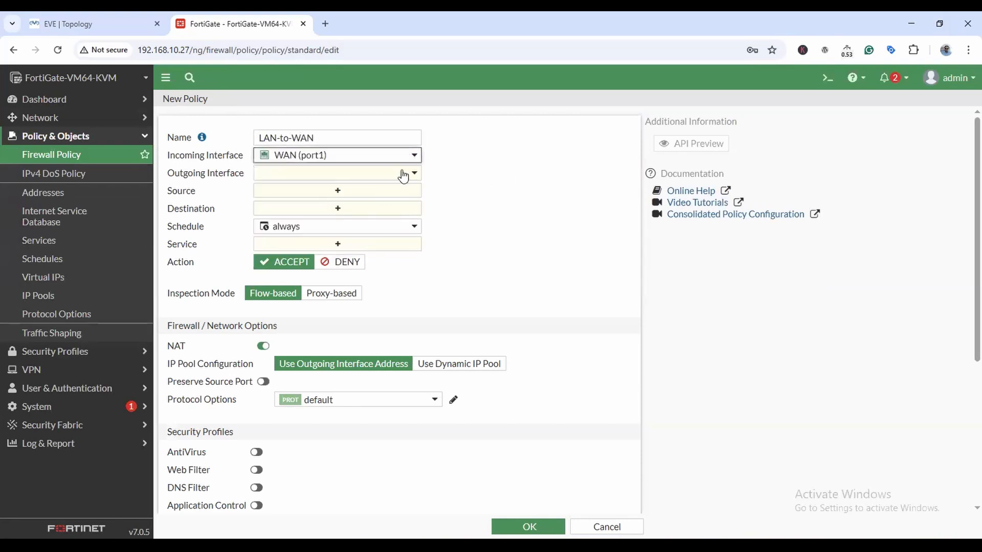
click(379, 156)
click(312, 222)
click(414, 174)
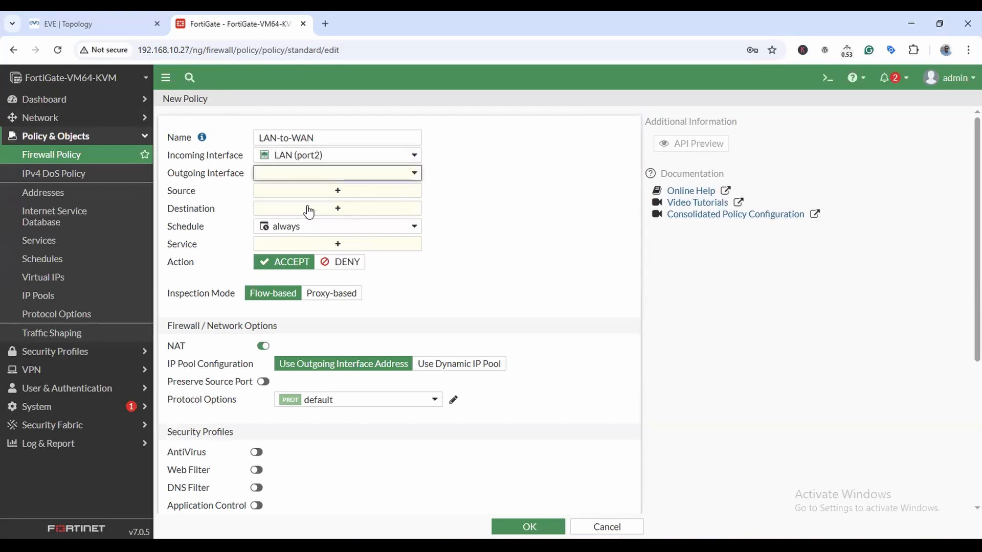
click(298, 225)
Set the policy's source and destination to all and service to ALL, then save it.
click(417, 190)
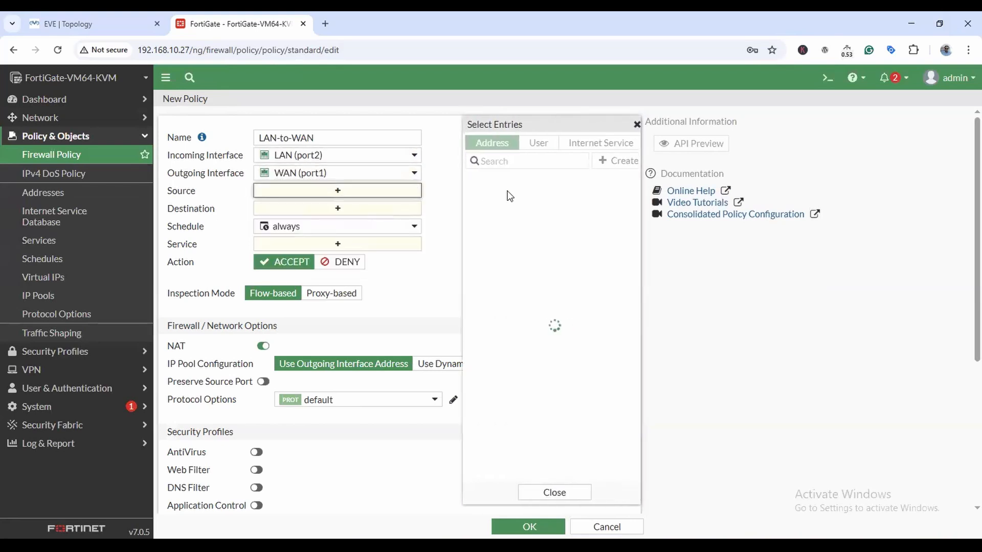
click(484, 197)
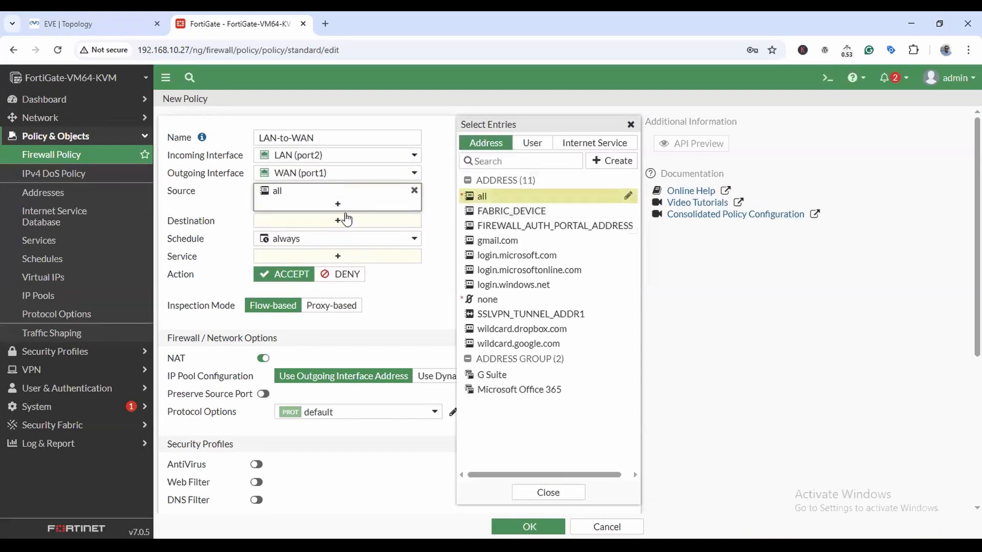
click(483, 197)
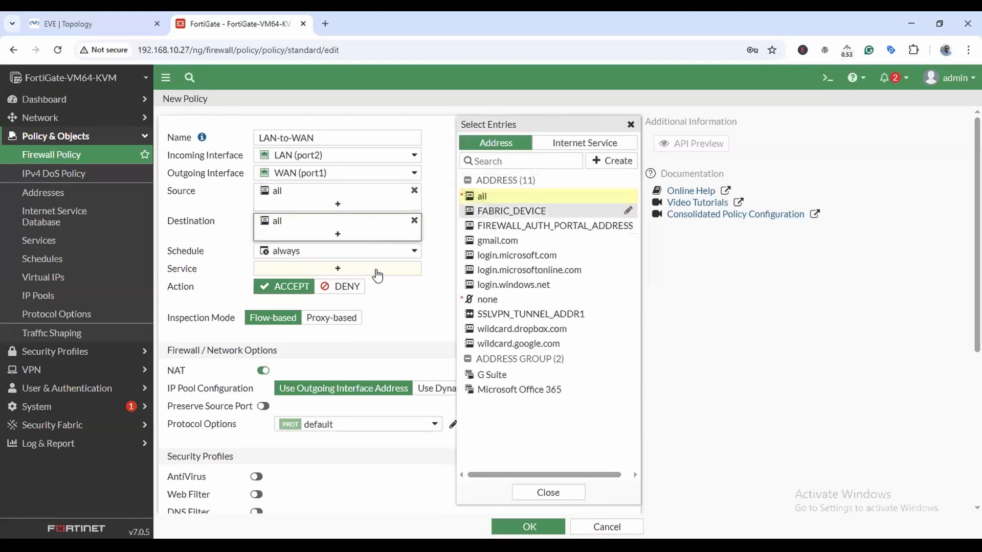
click(374, 269)
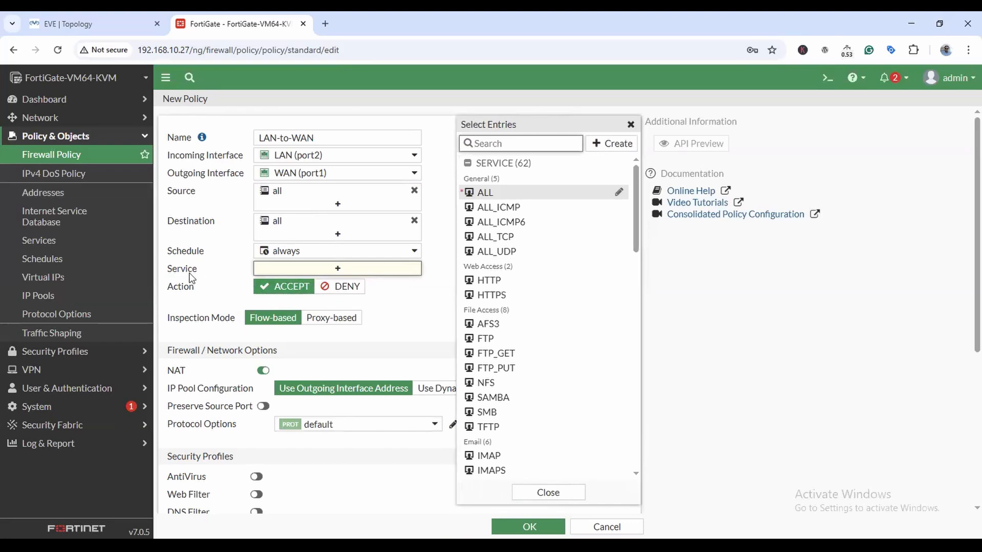
click(483, 193)
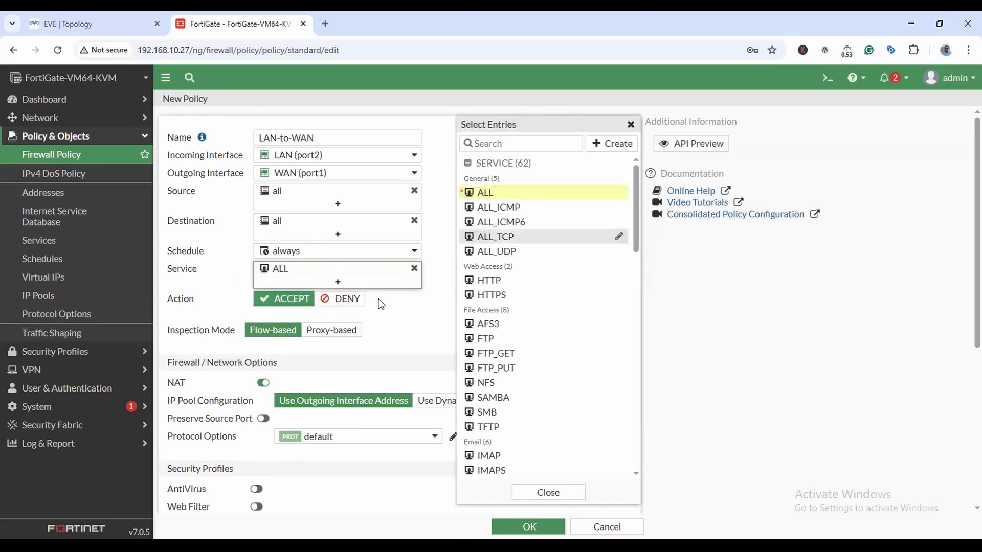
click(423, 318)
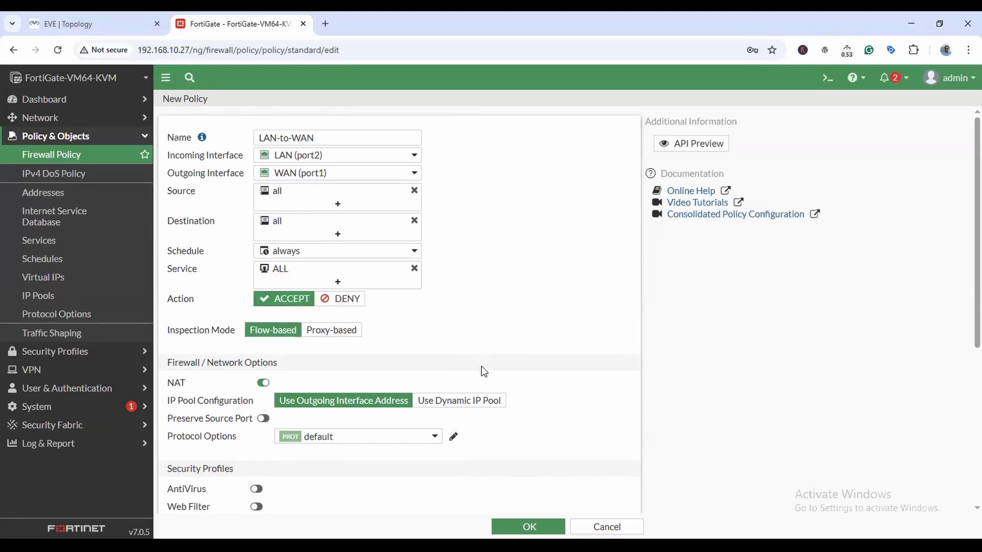
scroll(484, 370, down, 2)
scroll(484, 370, down, 4)
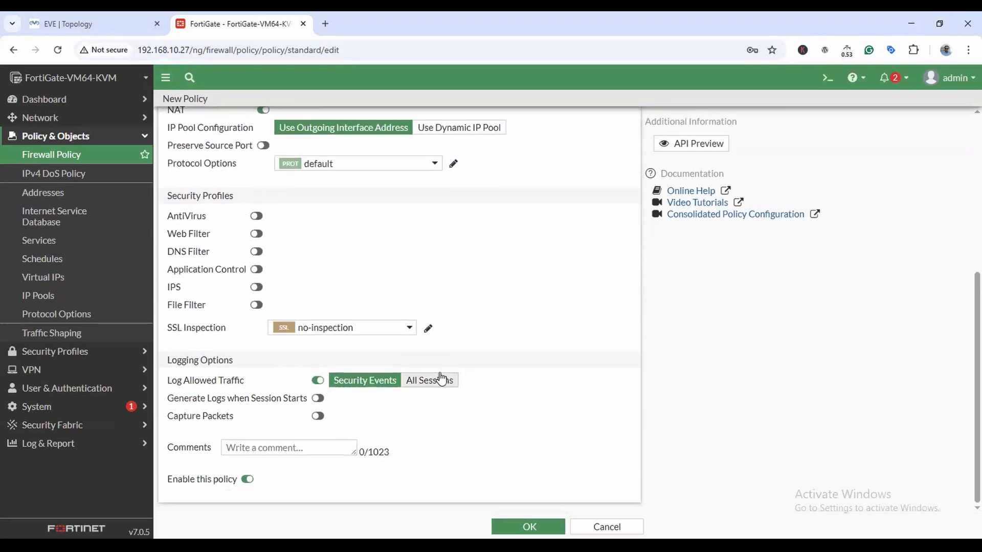
click(528, 527)
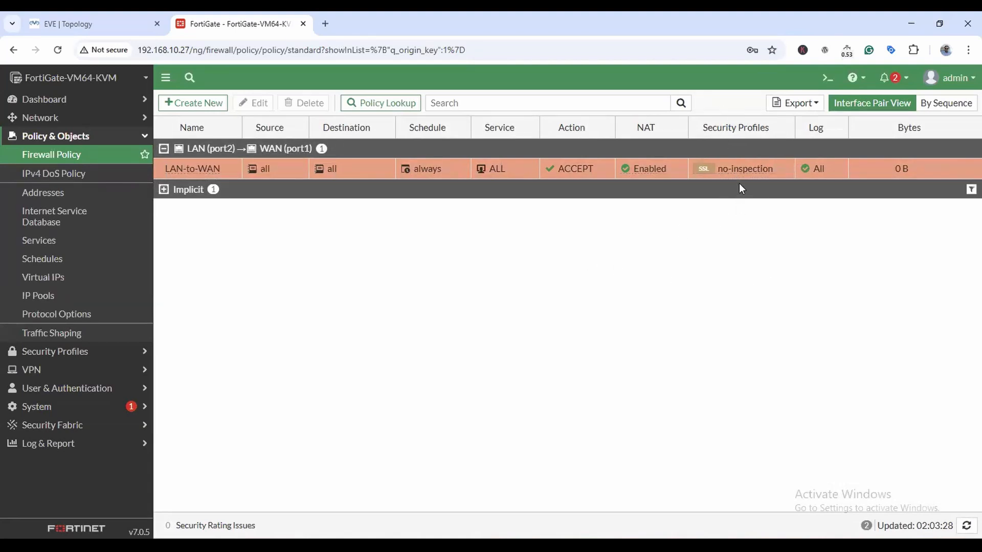
Check the topology diagram, then reopen the LAN-to-WAN policy and scroll to Security Profiles.
click(82, 27)
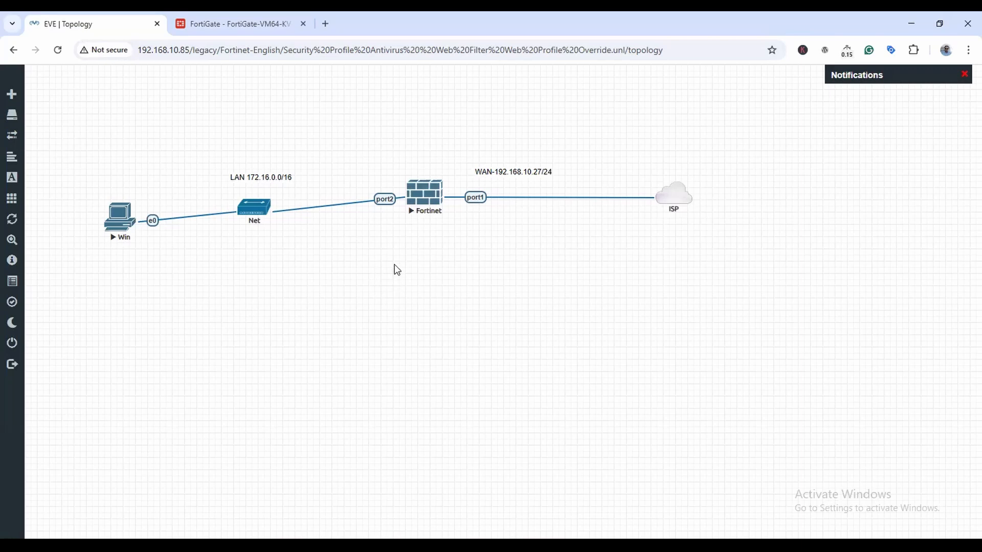
click(252, 28)
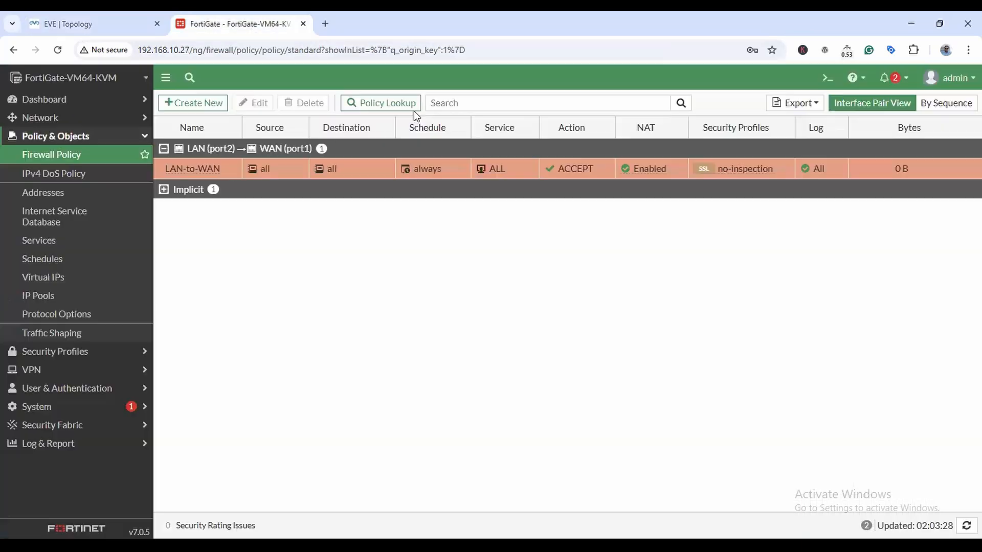
double_click(196, 169)
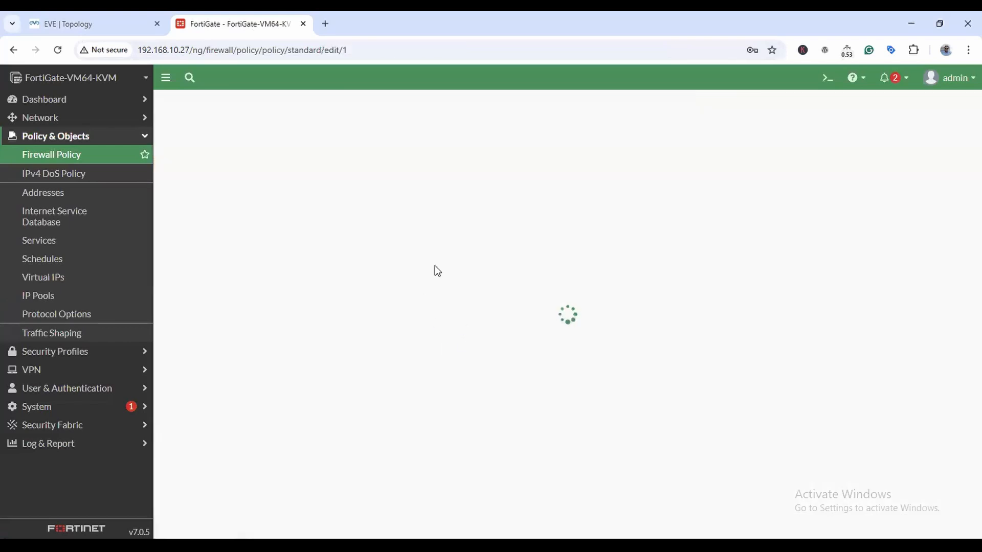
scroll(251, 296, down, 4)
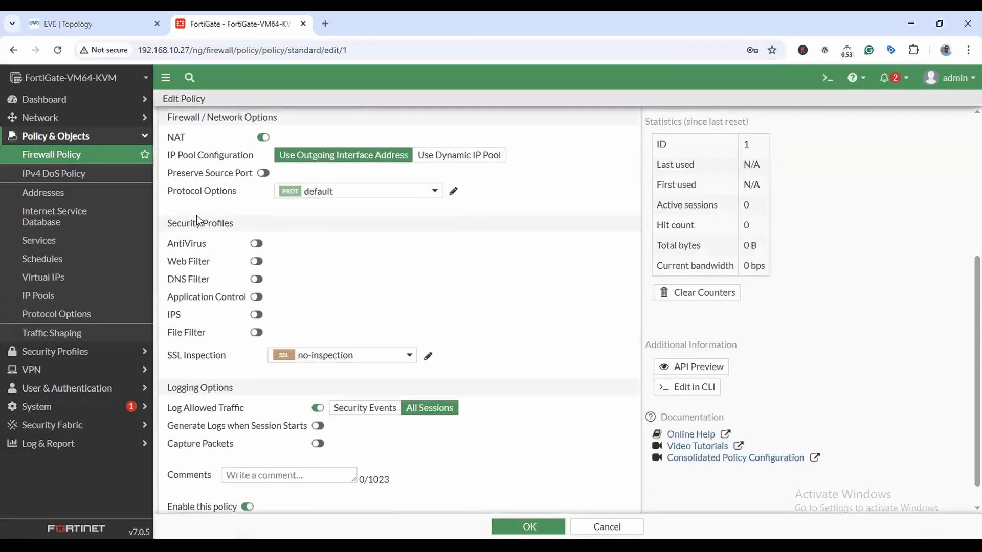
drag(166, 223, 252, 225)
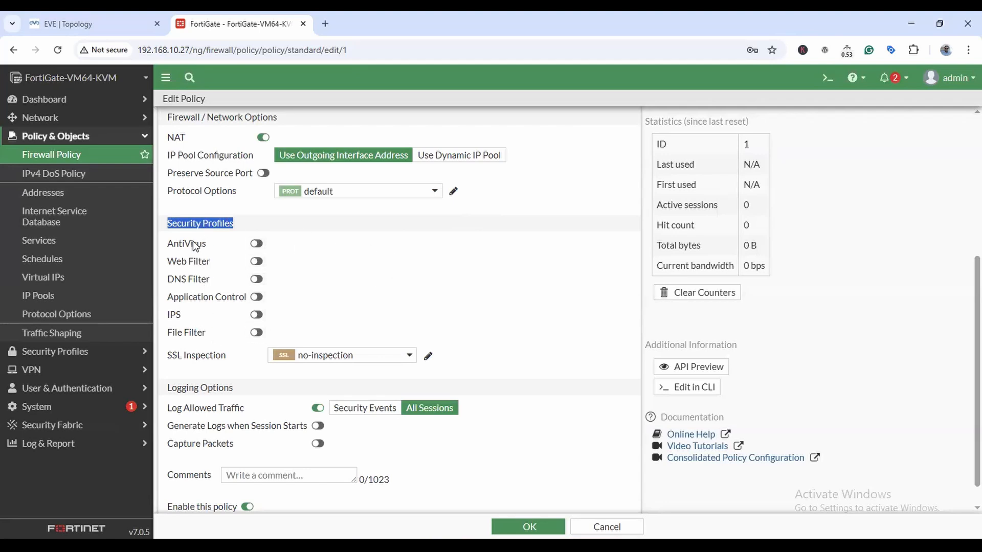
Enable the default AntiVirus profile on LAN-to-WAN, keeping certificate-inspection, and save.
scroll(187, 258, down, 1)
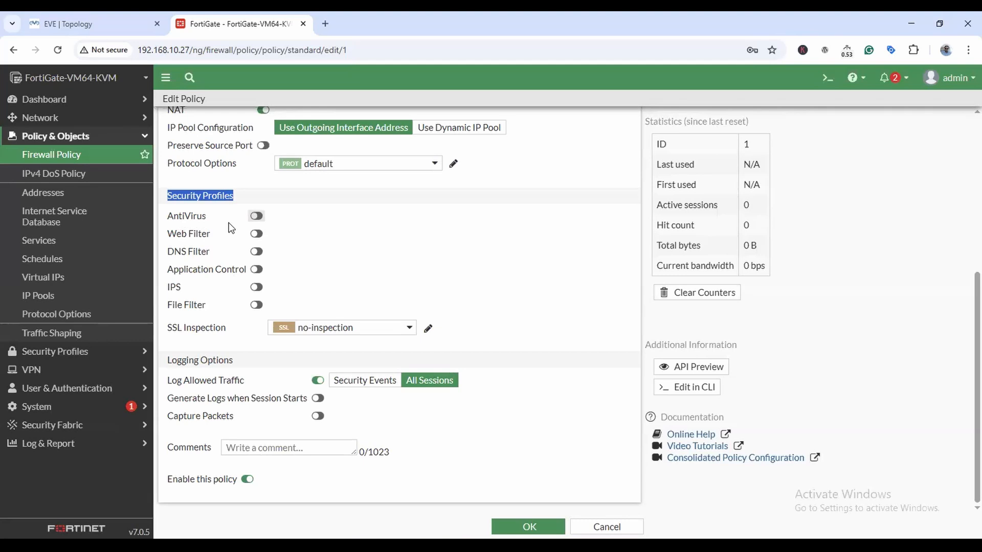
click(255, 217)
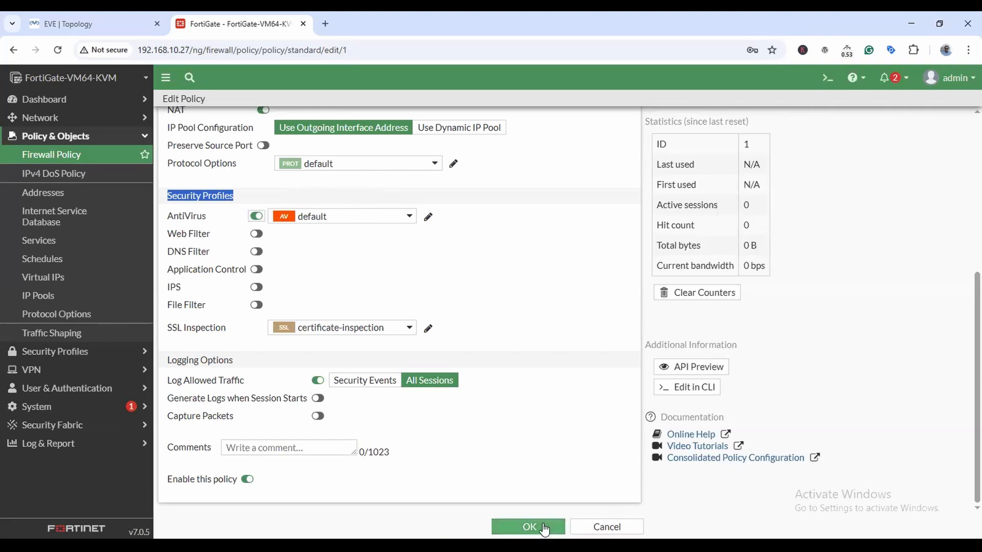
click(529, 527)
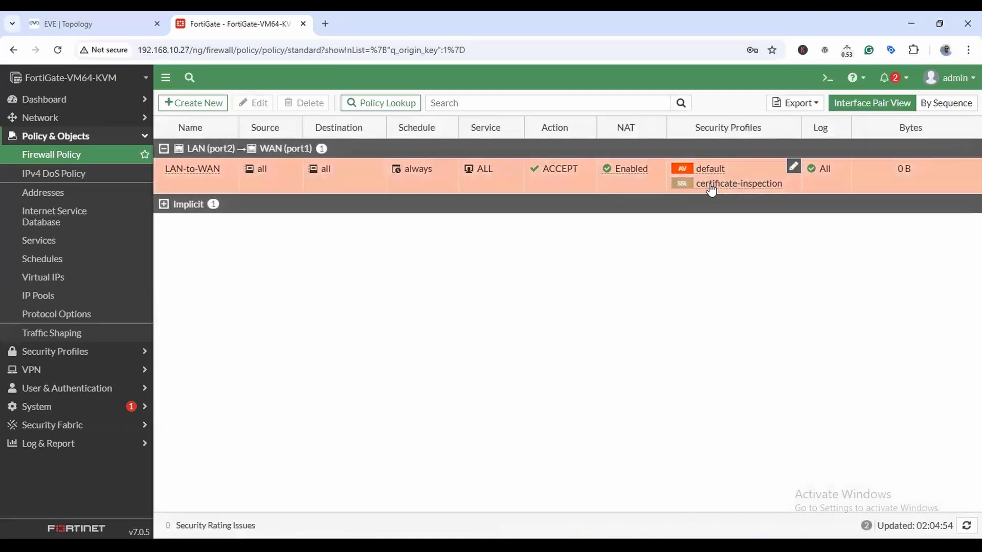
mouse_move(715, 182)
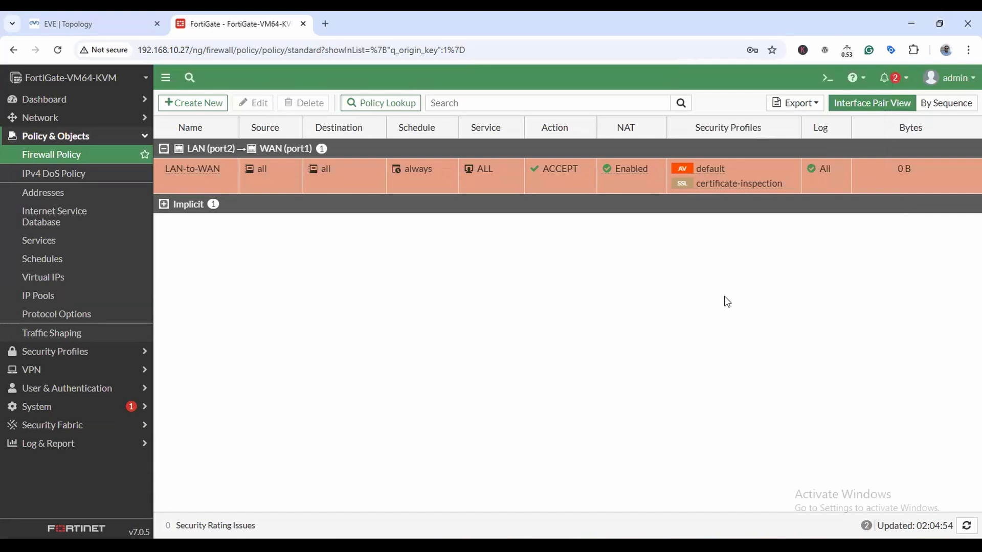
Glance at the topology and FortiGate policy list, then bring 65 Antivirus Profile.pdf to the front.
click(88, 21)
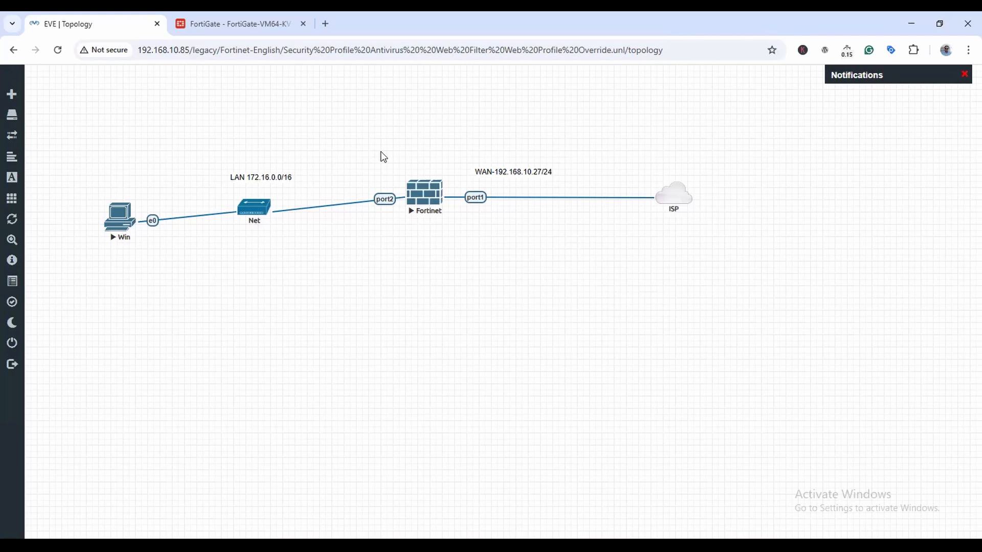
click(306, 29)
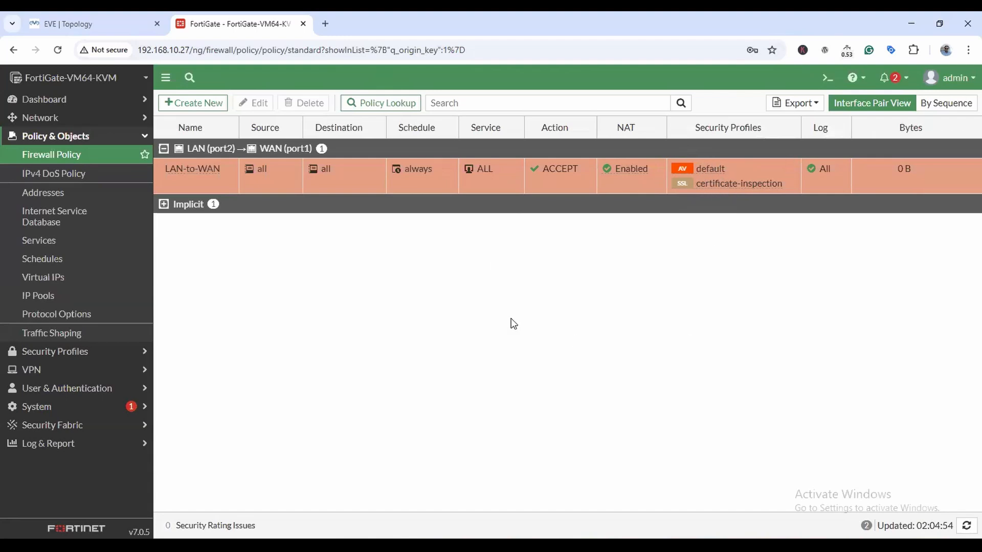
click(468, 546)
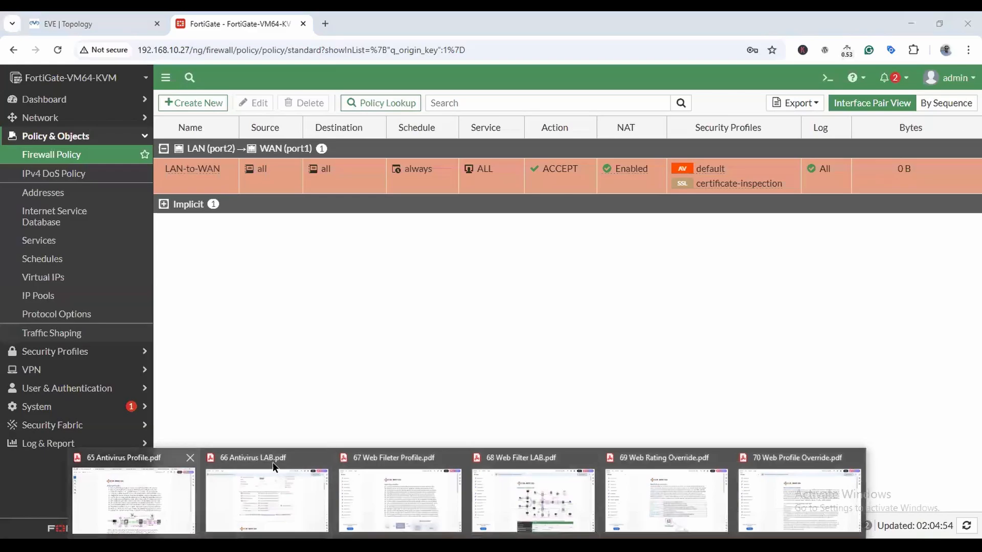
click(185, 486)
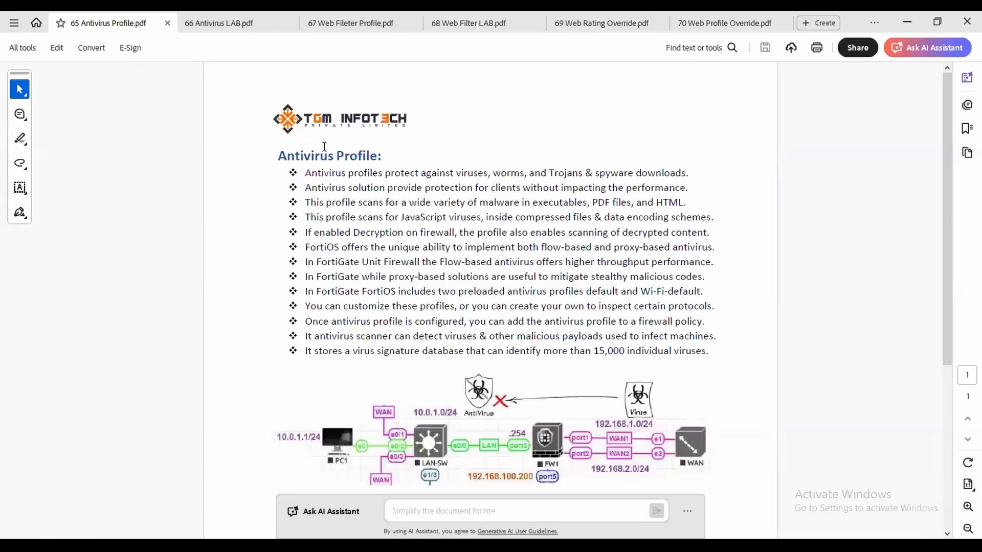
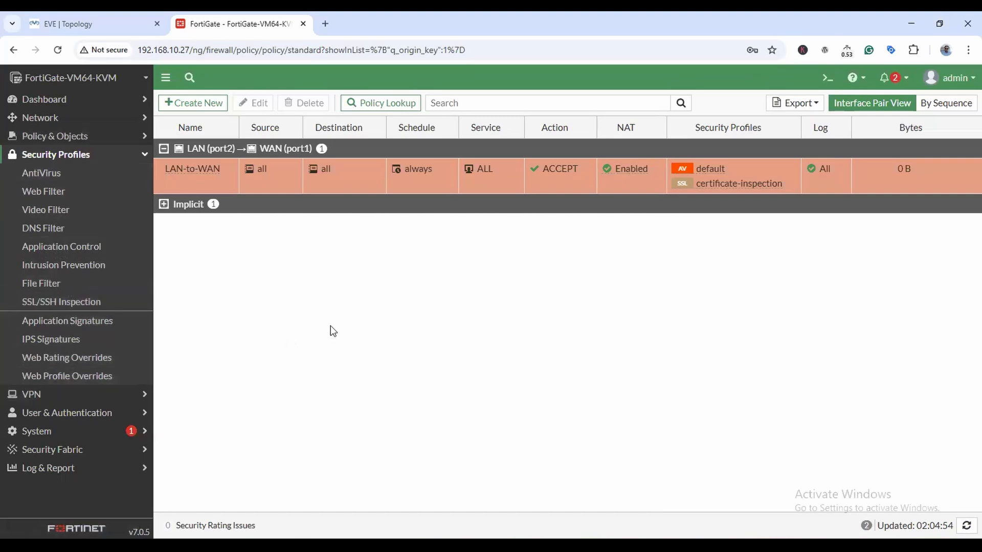
Open the AntiVirus profile list showing the default and wifi-default profiles.
click(44, 178)
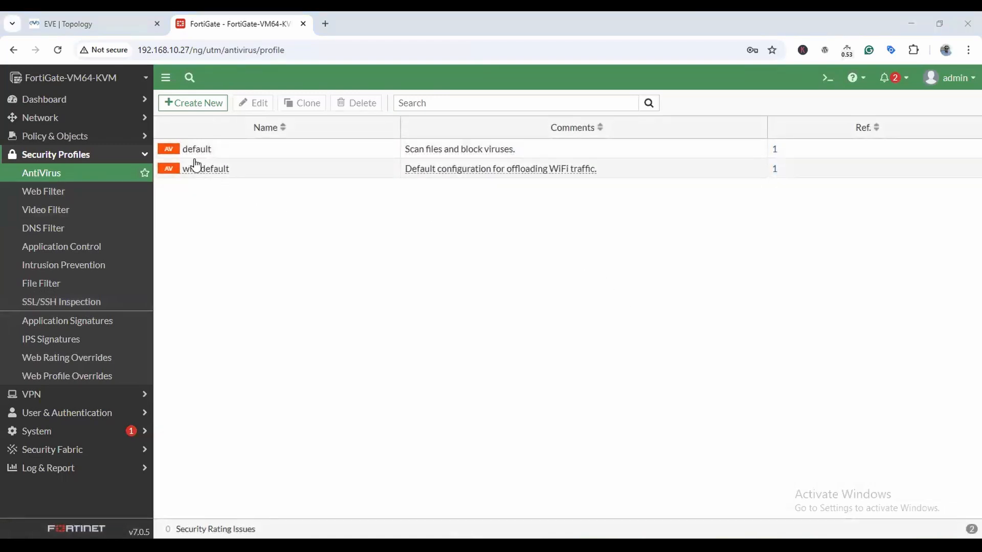
mouse_move(198, 157)
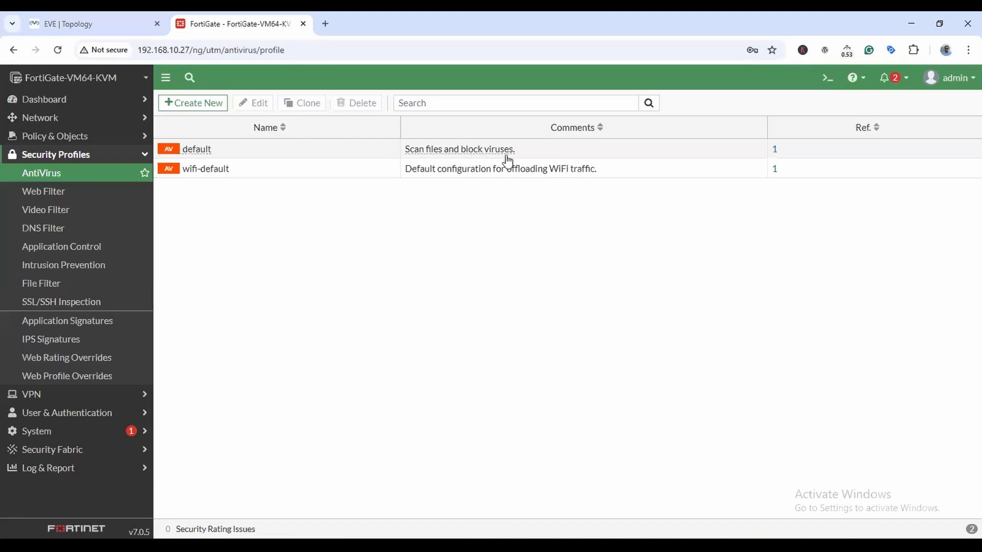
click(209, 148)
double_click(209, 148)
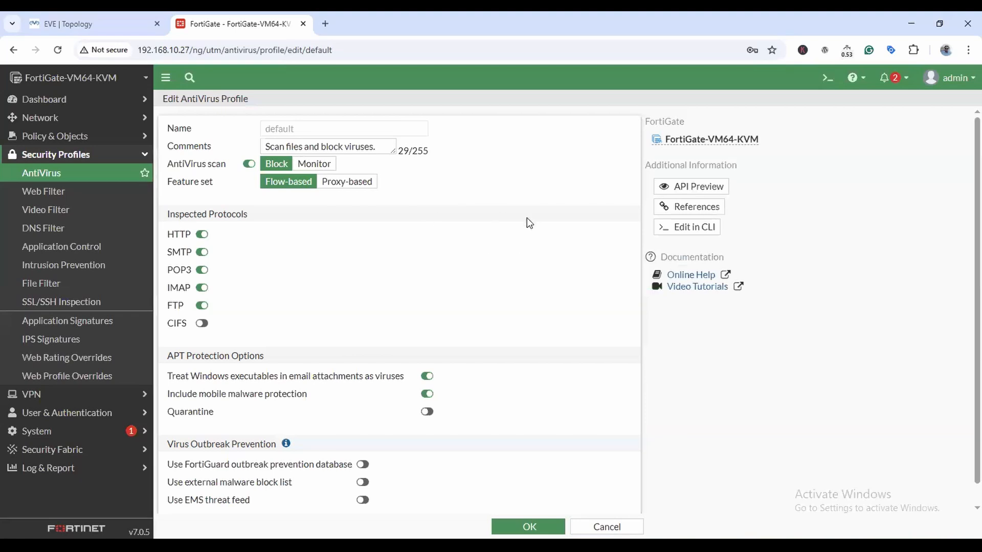
scroll(529, 223, down, 1)
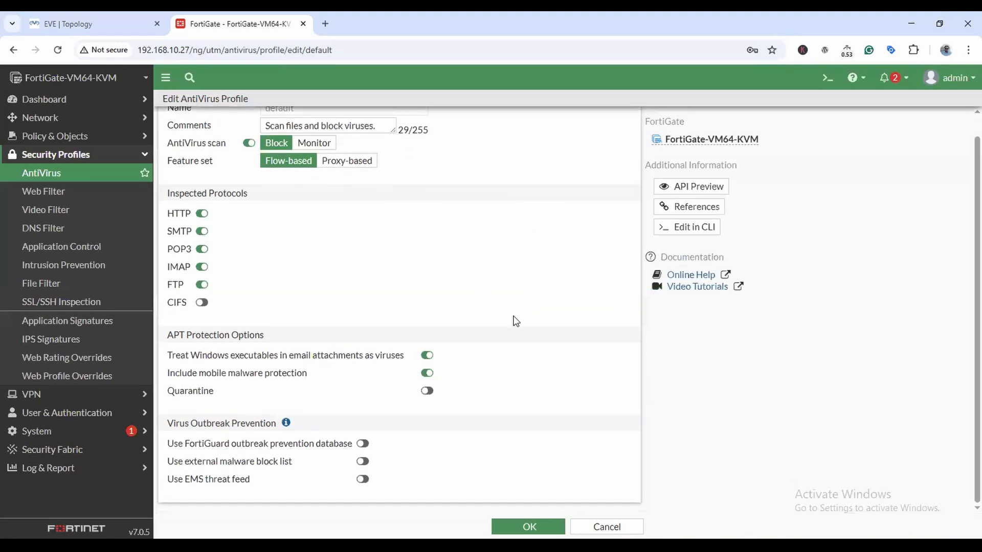
scroll(516, 321, up, 1)
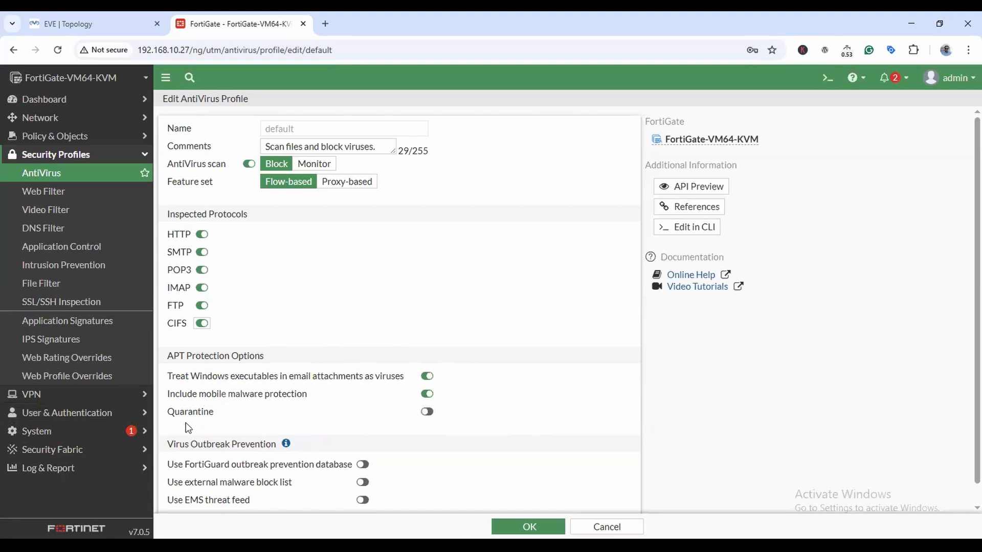
click(427, 412)
click(427, 413)
scroll(592, 369, down, 1)
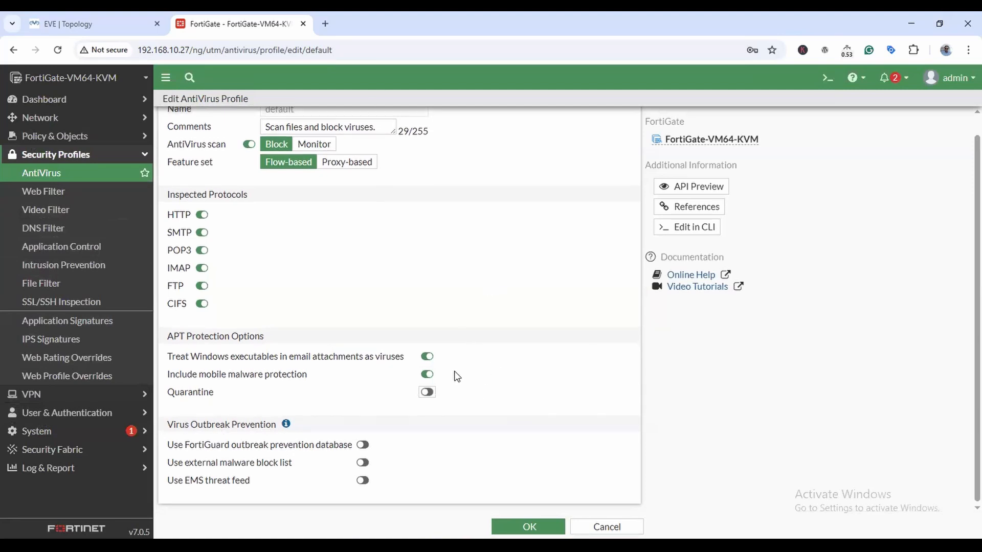
scroll(315, 131, up, 1)
double_click(303, 132)
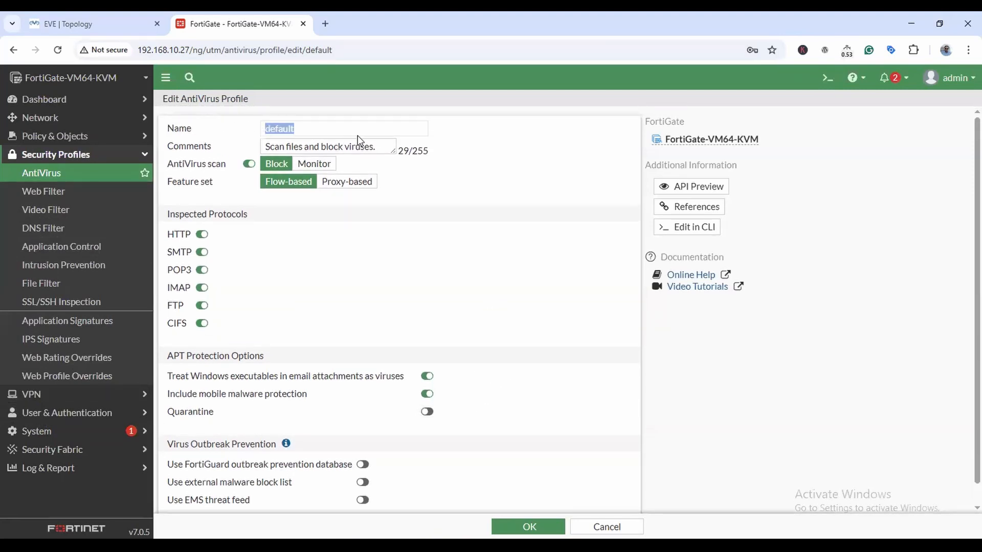
click(303, 127)
click(597, 532)
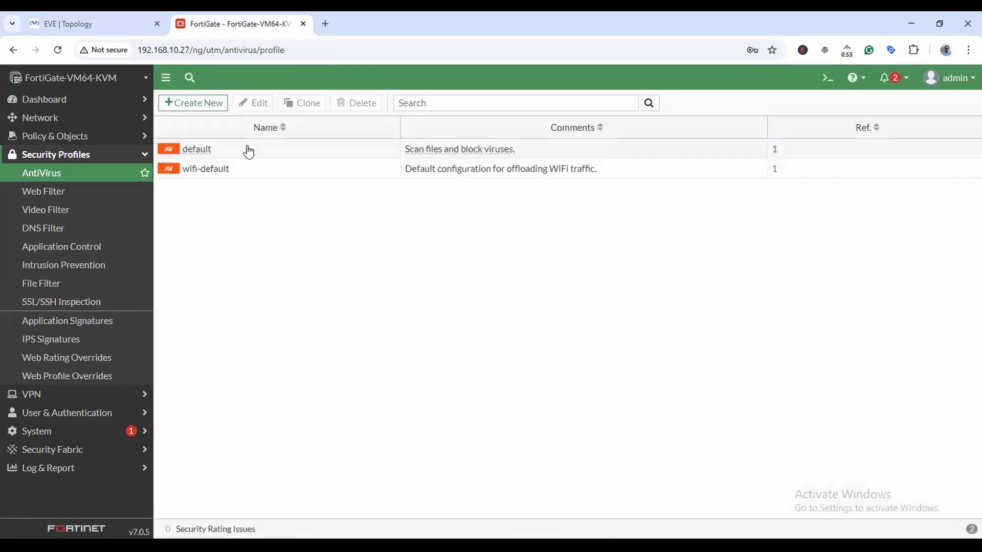
Clone the default antivirus profile under the name TGM-AV.
click(199, 108)
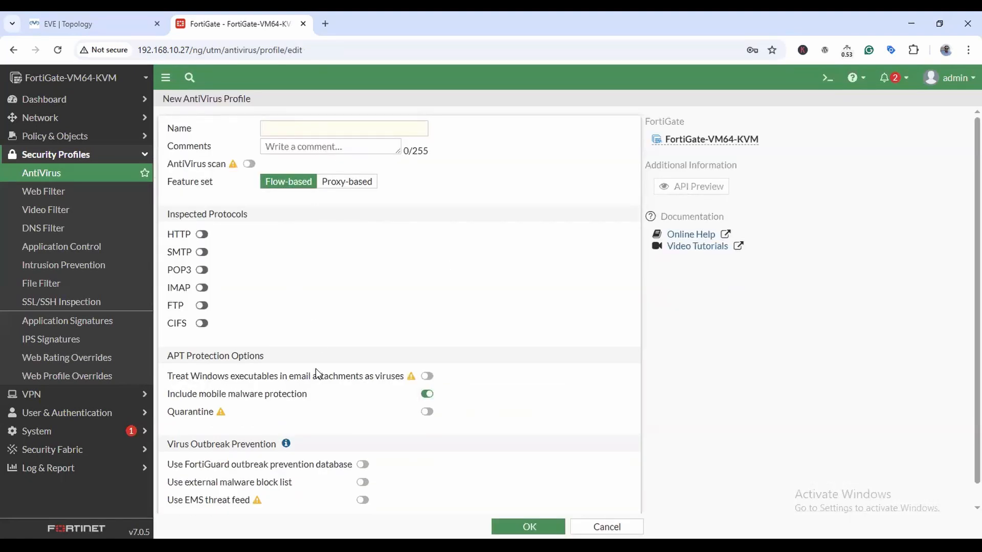
click(600, 526)
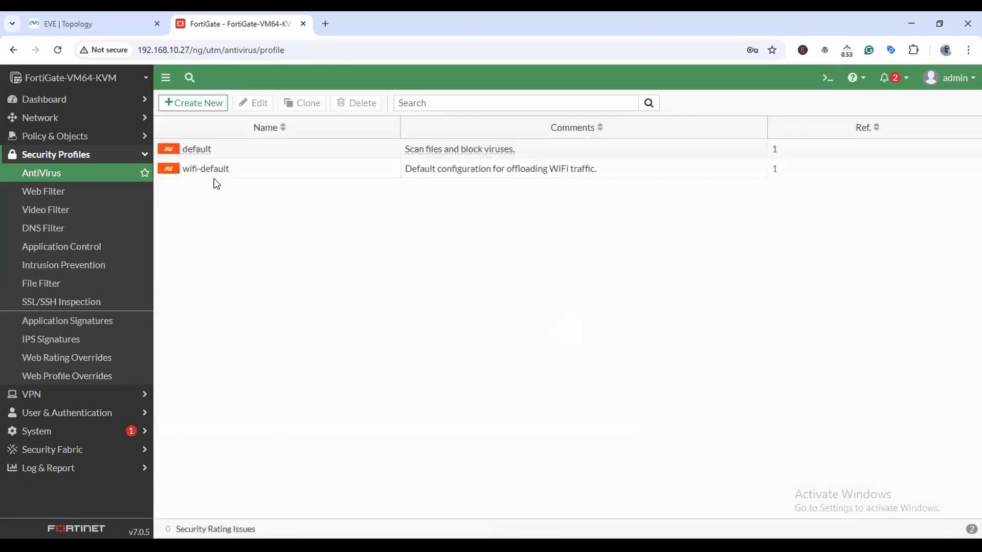
right_click(205, 149)
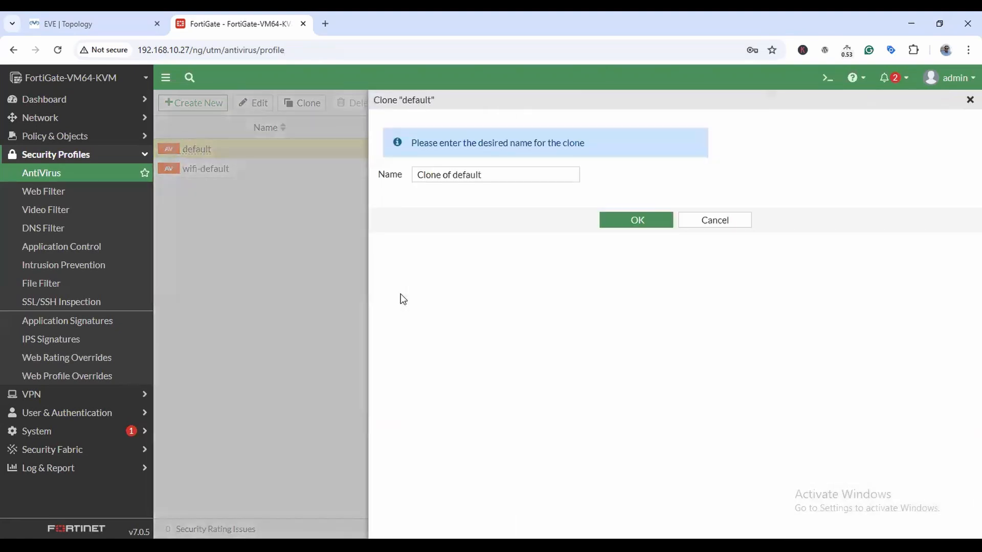
triple_click(493, 169)
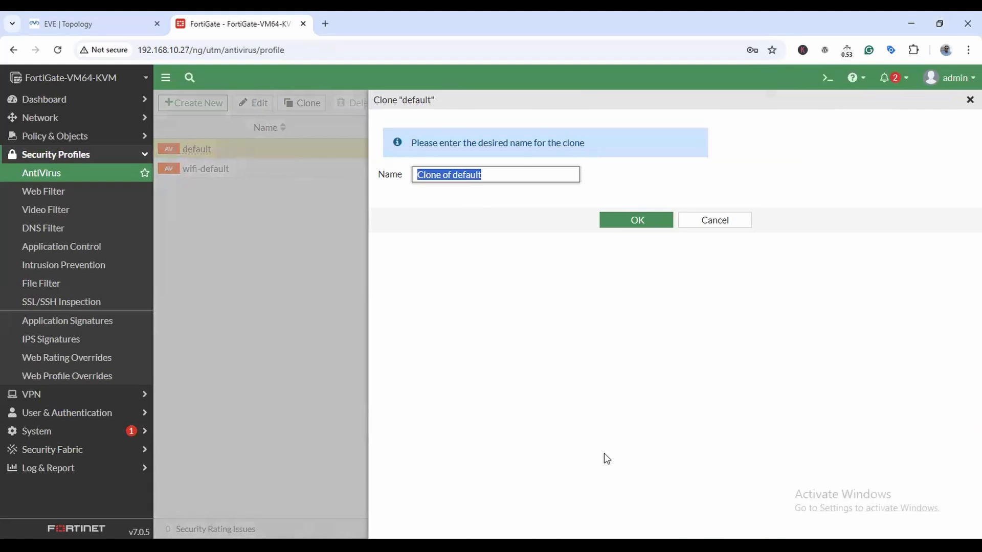
text(TGM)
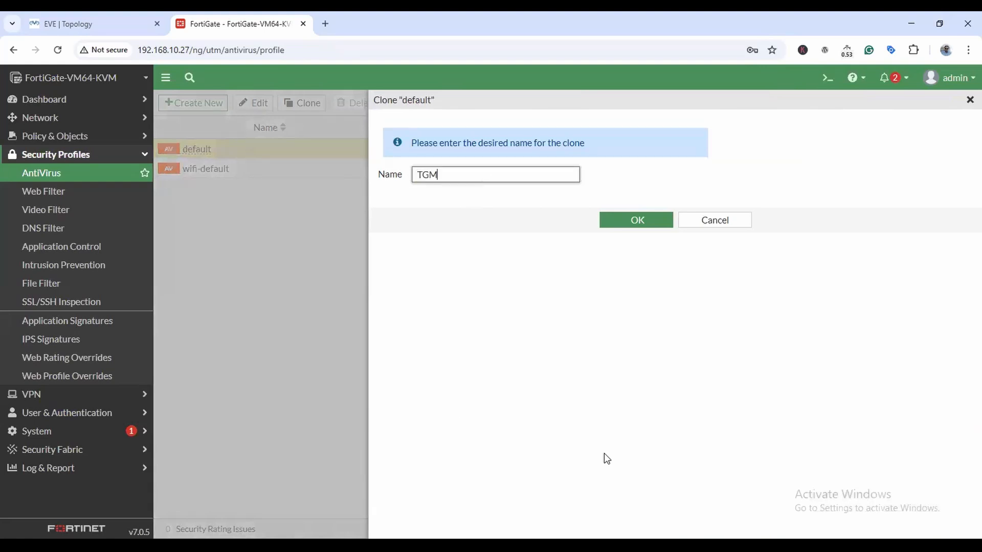
text(-AV)
click(641, 218)
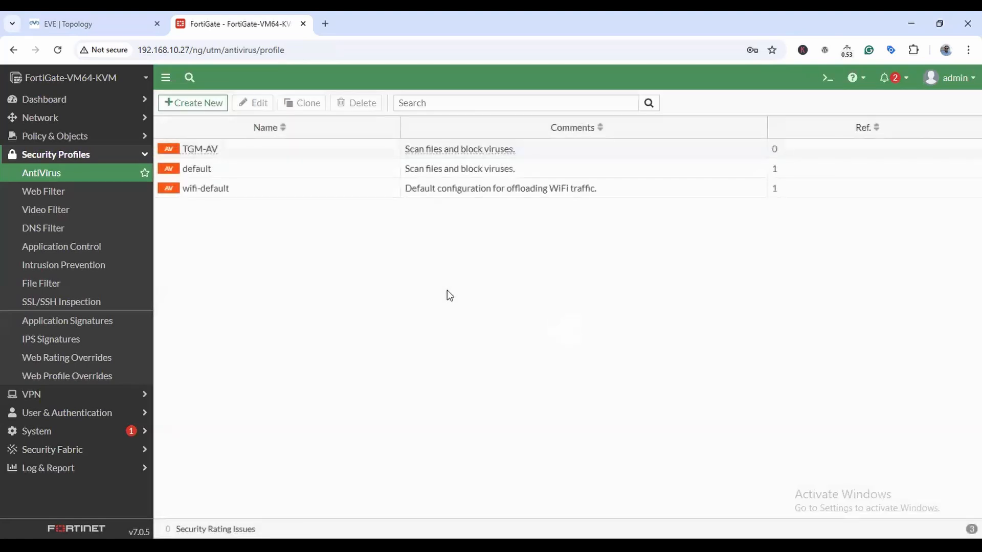
Review the TGM-AV profile's settings and close it without changes.
double_click(221, 154)
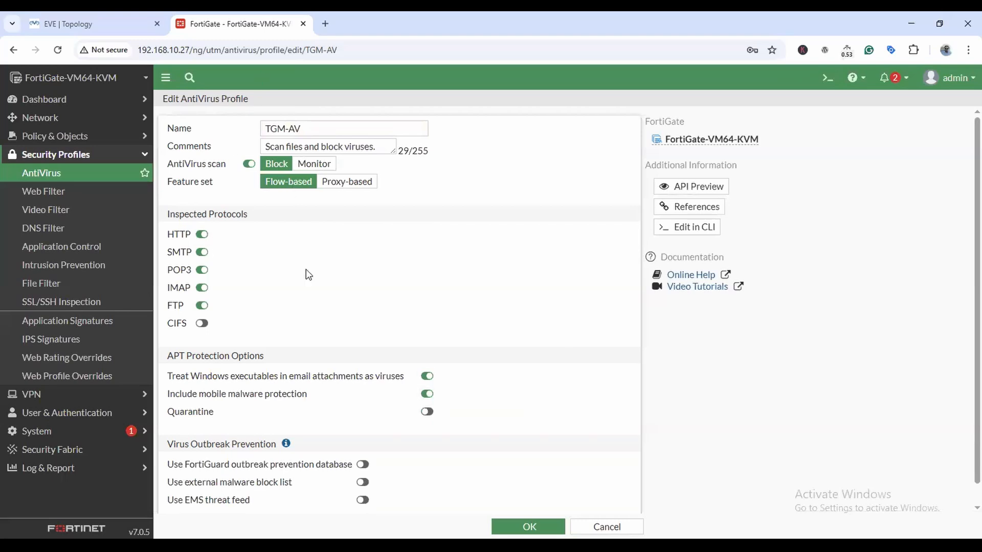
scroll(417, 465, down, 1)
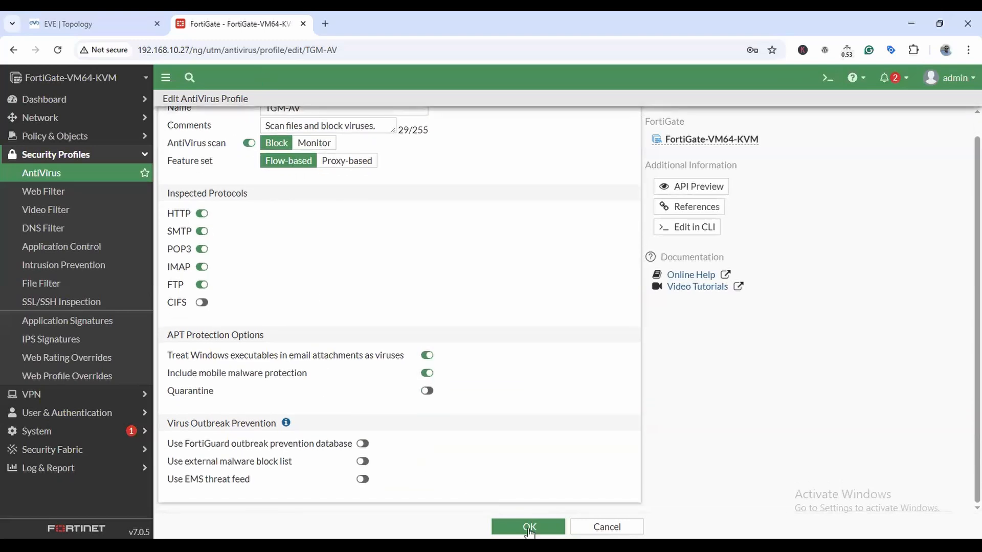
click(606, 529)
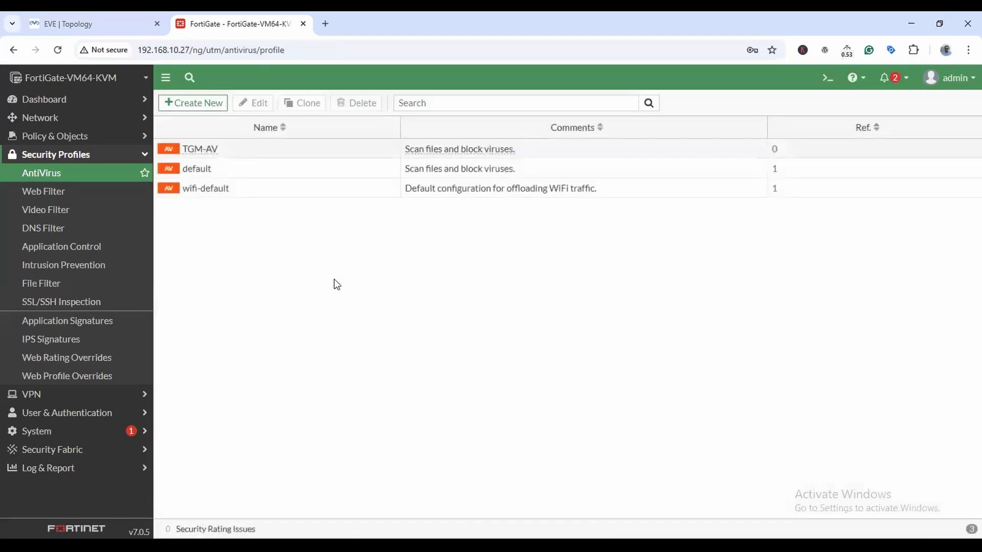
Switch the LAN-to-WAN policy's AntiVirus profile from default to TGM-AV and save.
click(55, 136)
click(51, 154)
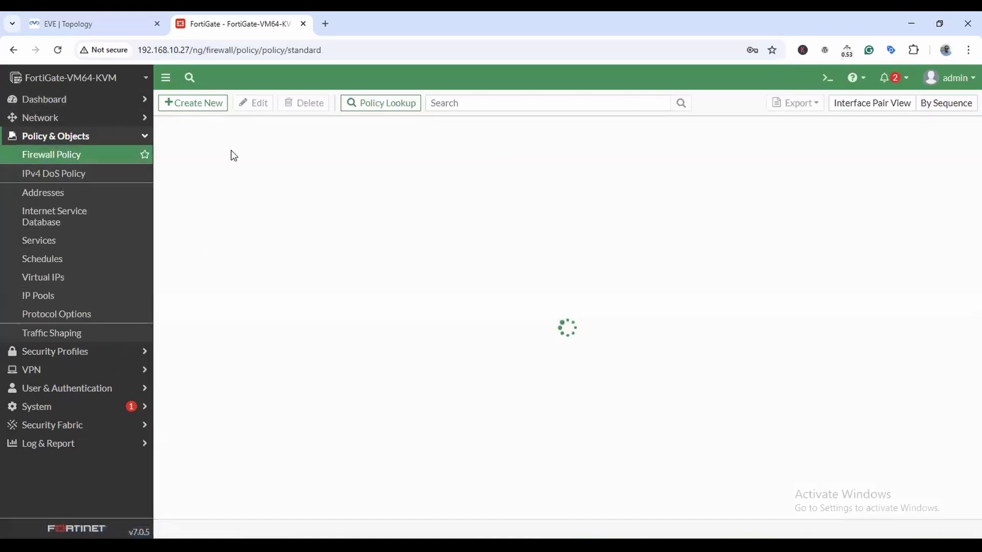
double_click(187, 176)
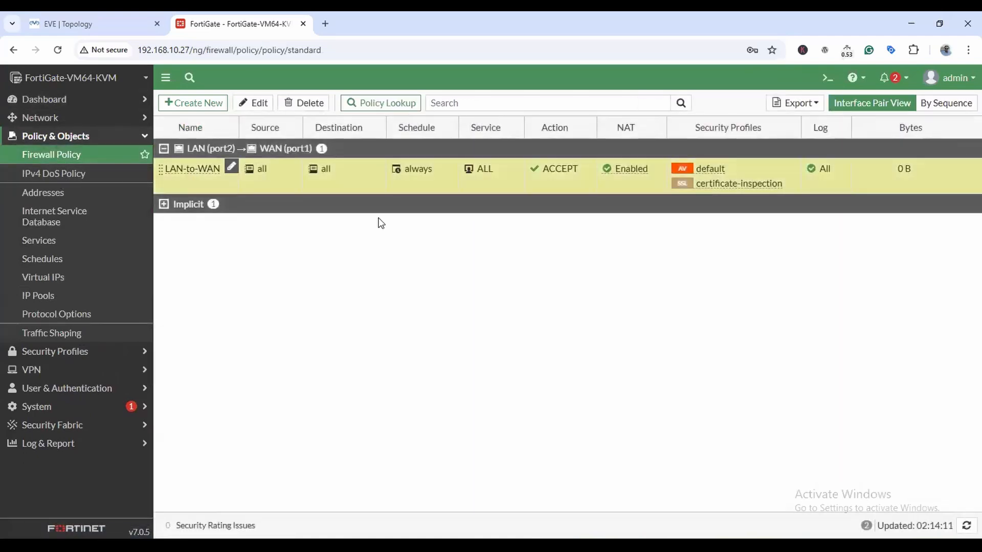
scroll(462, 358, down, 5)
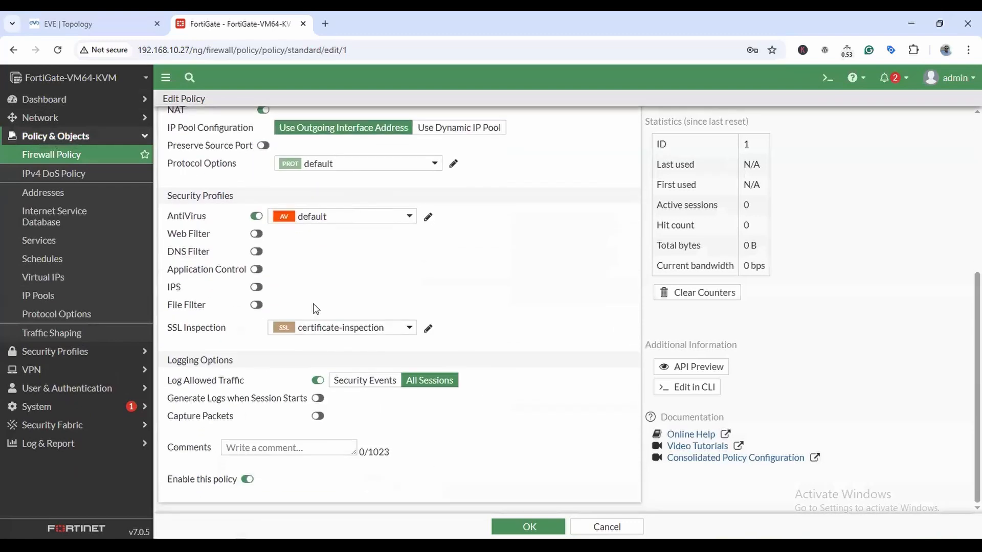
click(404, 216)
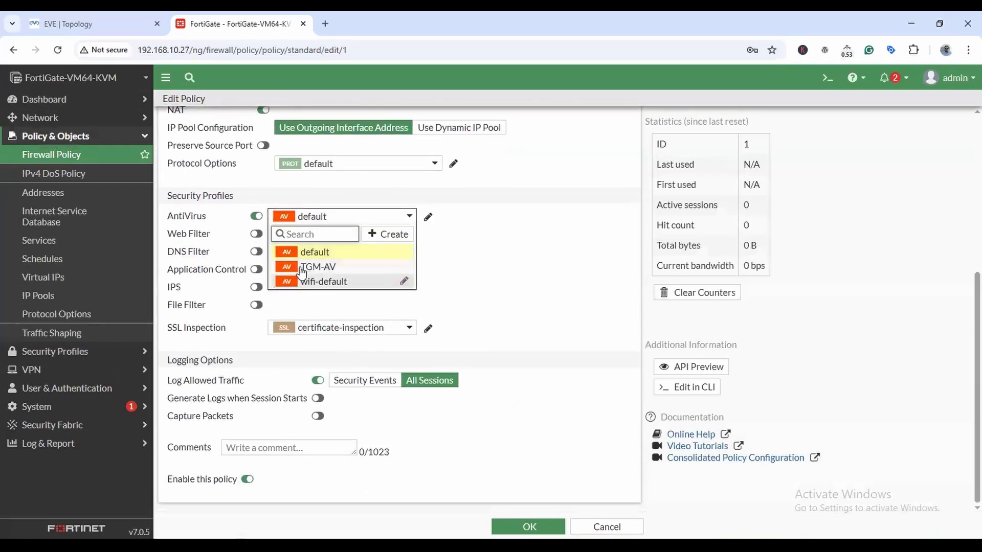
click(326, 268)
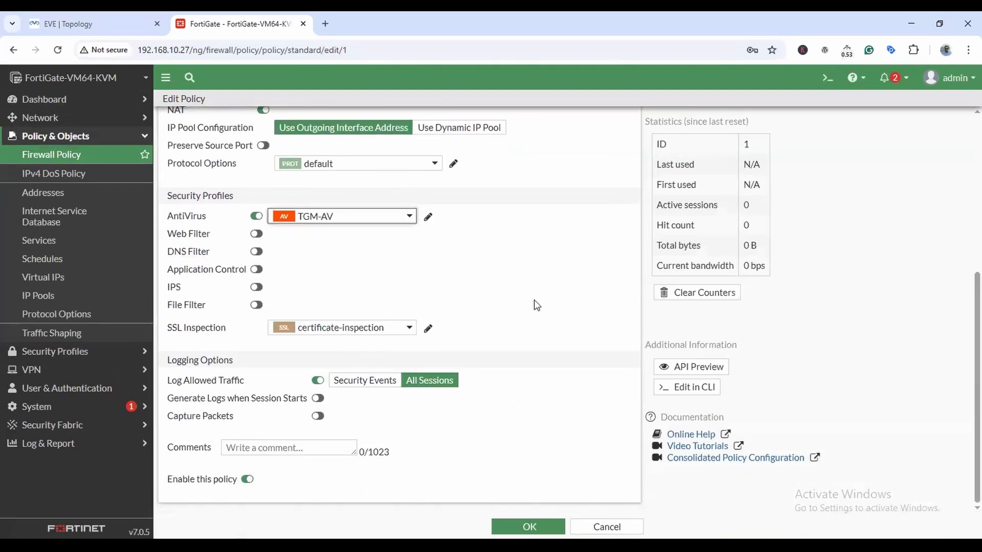
click(531, 528)
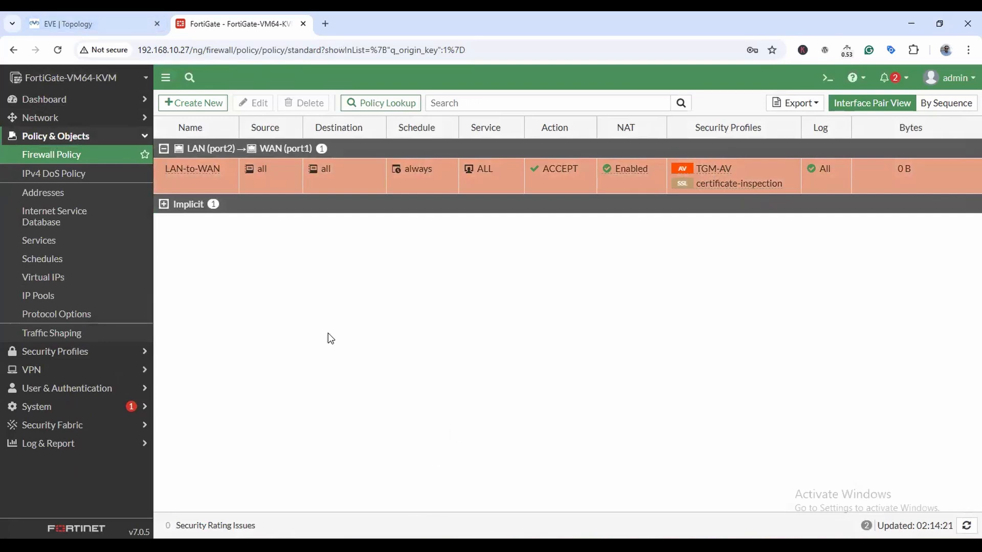
In 66 Antivirus LAB.pdf, scroll to Verification & Testing and select the testvirus.php link.
click(466, 546)
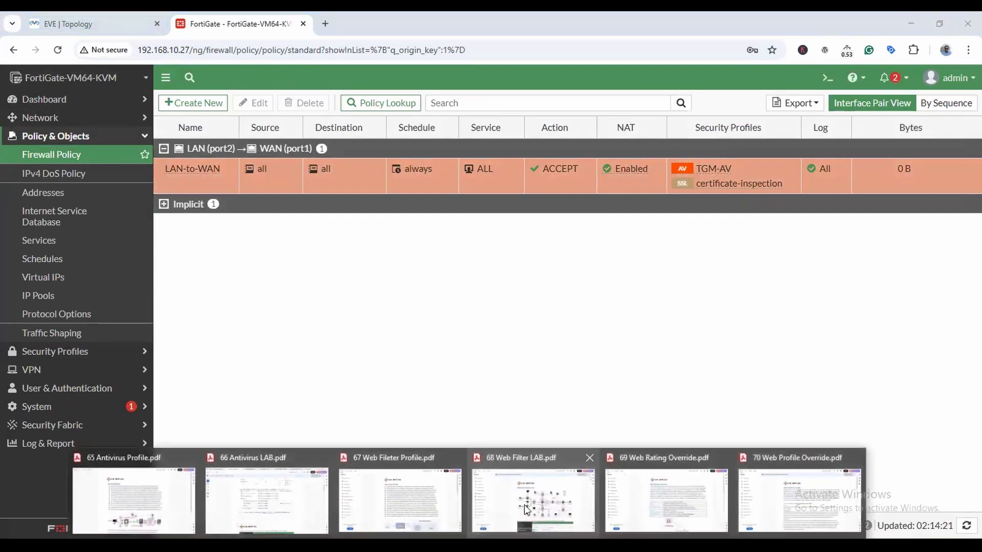
click(263, 500)
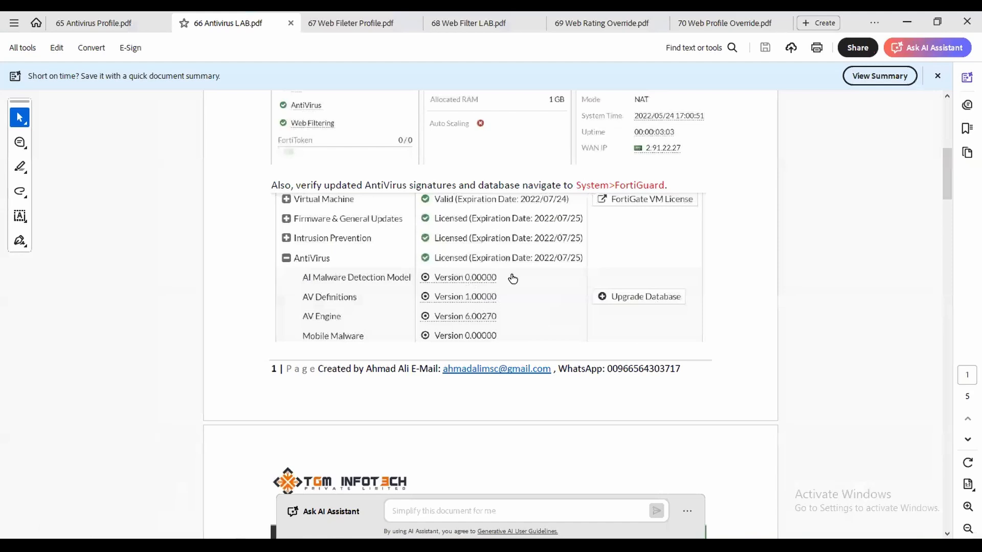
scroll(588, 289, down, 7)
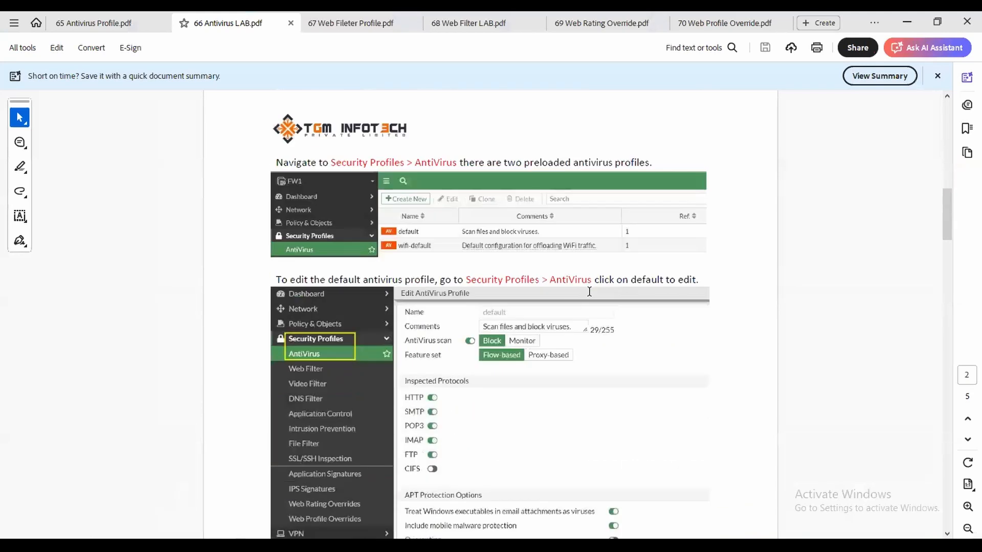
scroll(558, 278, down, 3)
scroll(512, 204, down, 6)
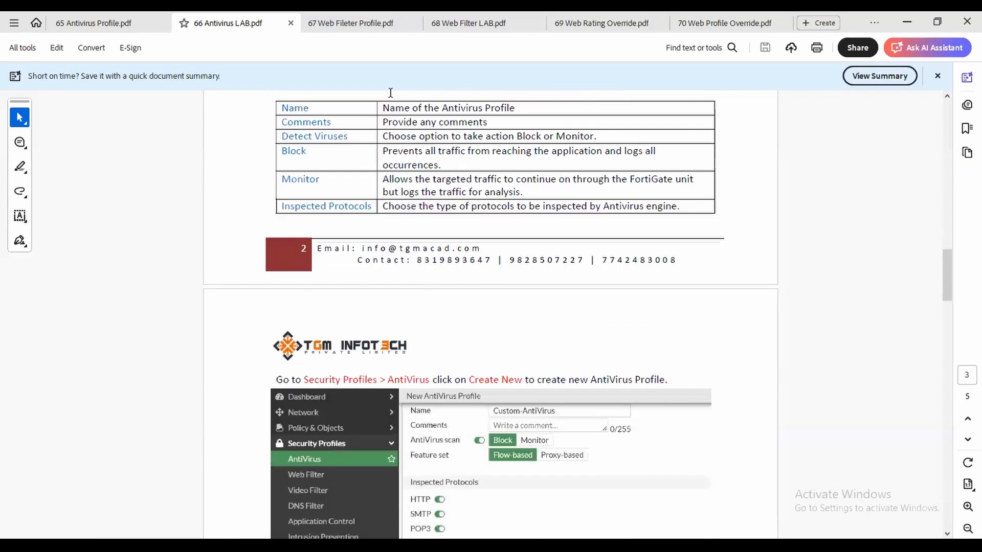
scroll(655, 322, down, 4)
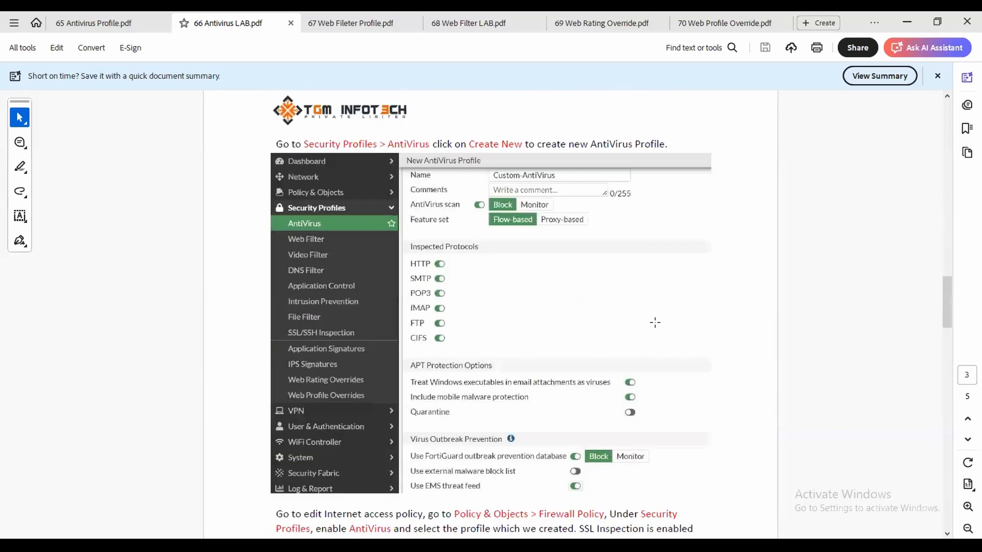
scroll(655, 323, down, 6)
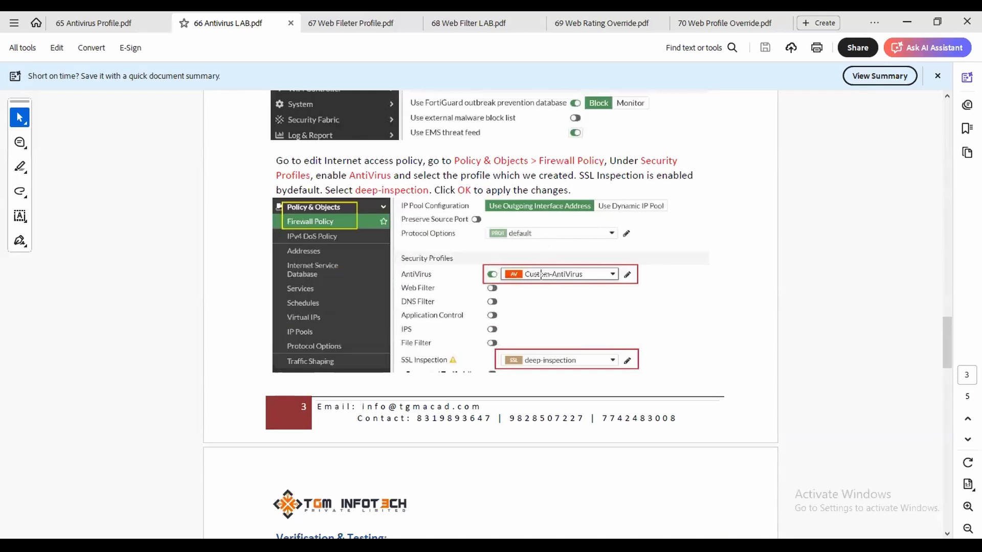
scroll(743, 347, down, 5)
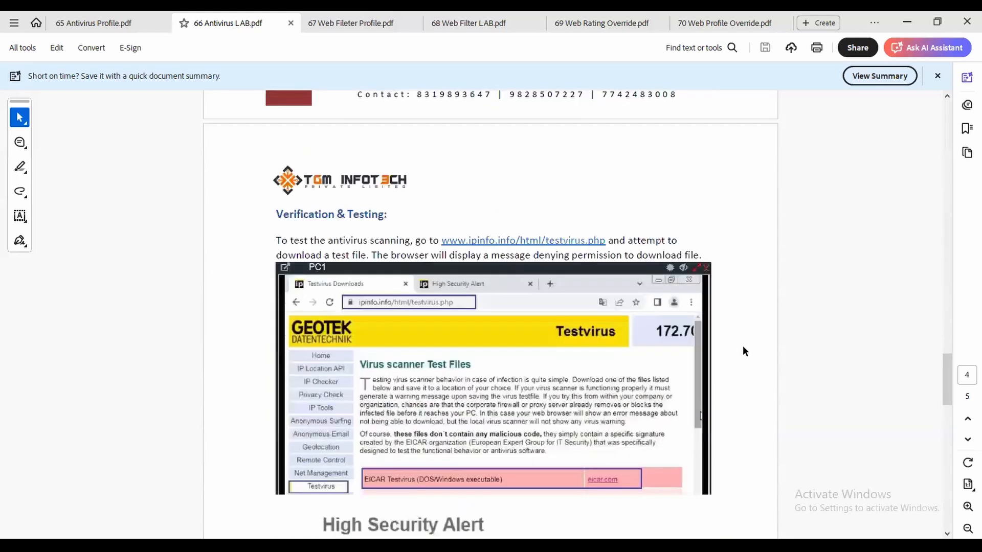
scroll(742, 346, down, 1)
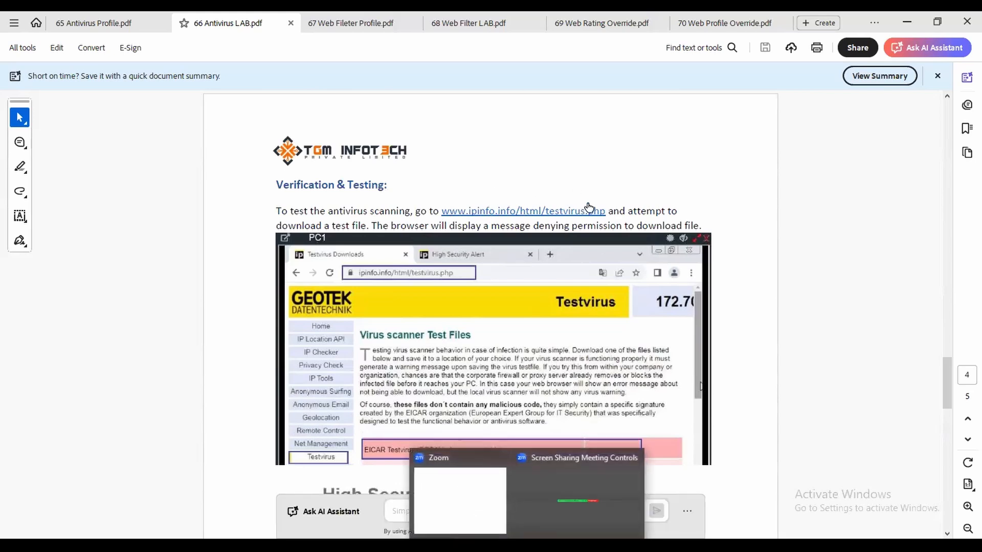
drag(608, 212, 442, 211)
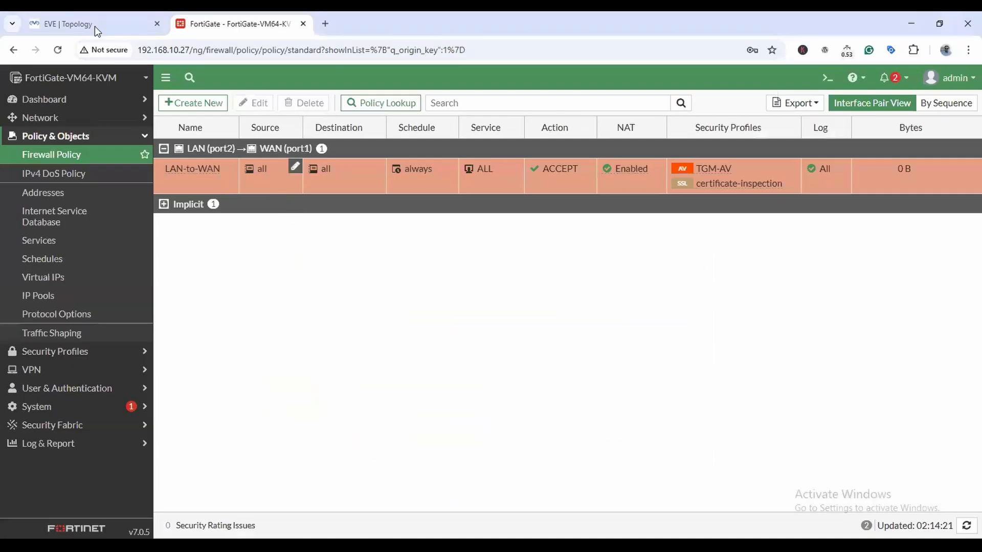
Open the Win PC console, sign in to Windows 7 with its password, and open Start.
click(96, 28)
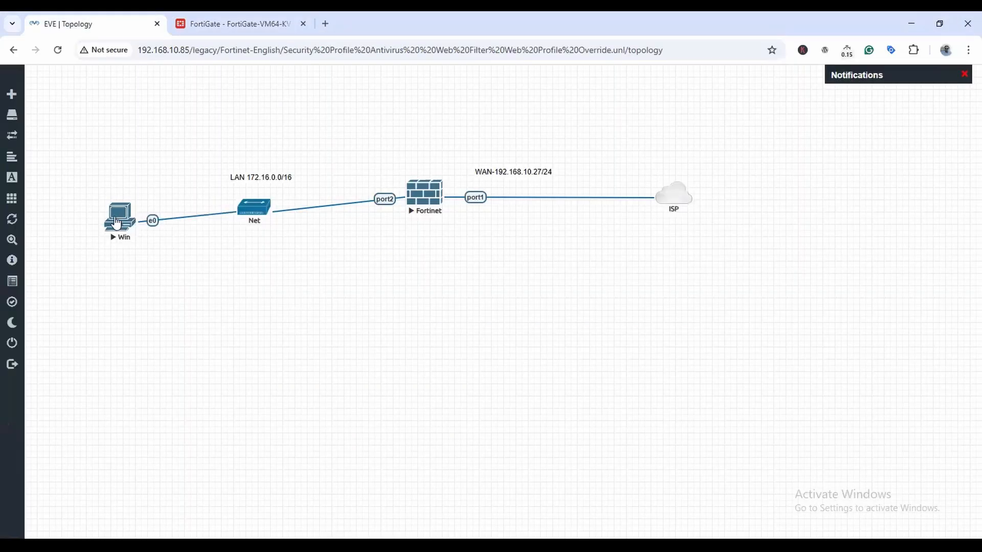
click(400, 194)
click(549, 143)
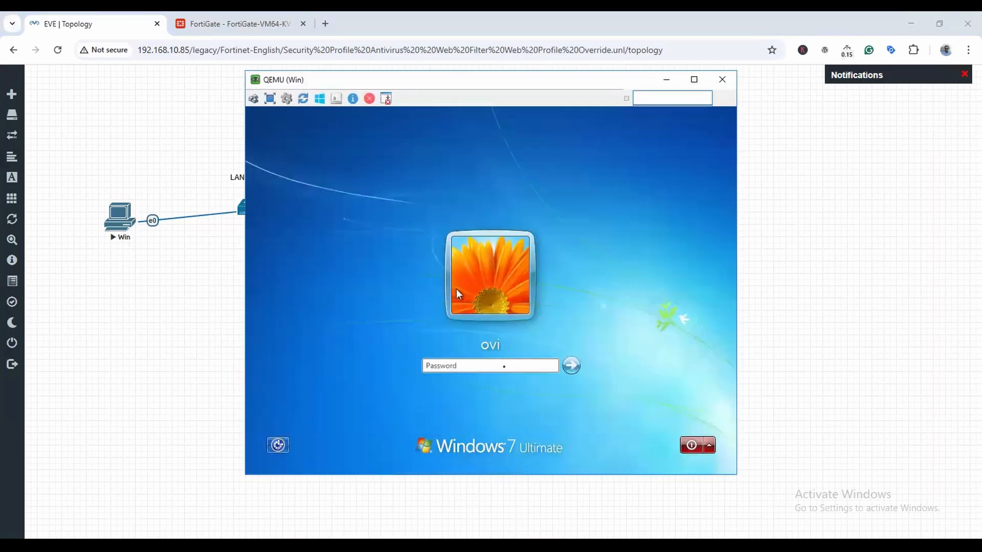
text(123)
key(Return)
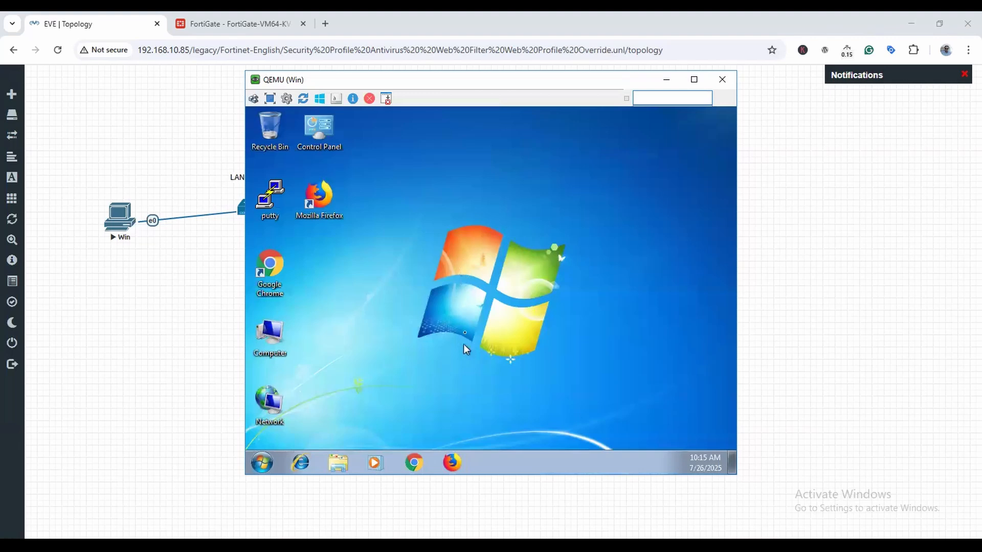
click(262, 463)
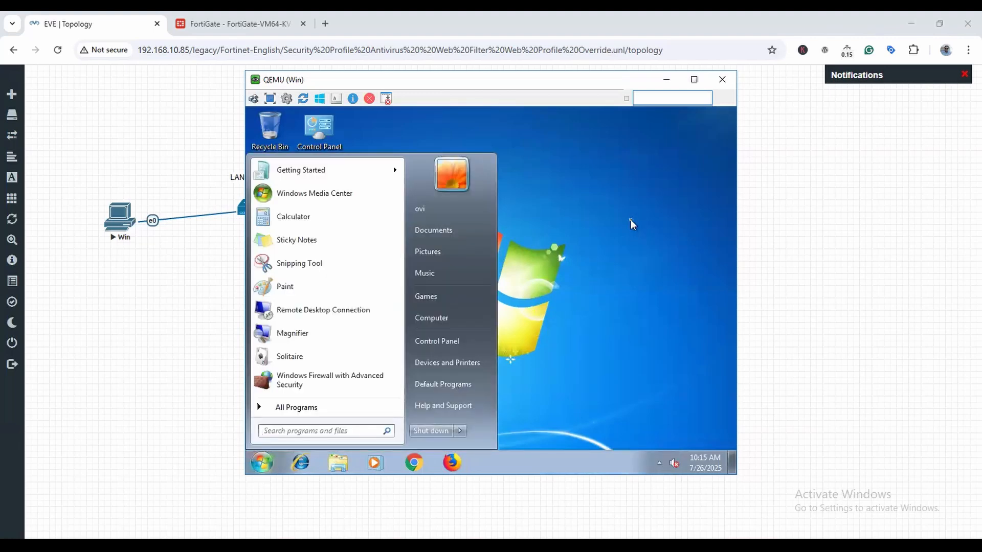
Run ncpa.cpl and open the IPv4 properties of Local Area Connection.
text(ncpa.cpl)
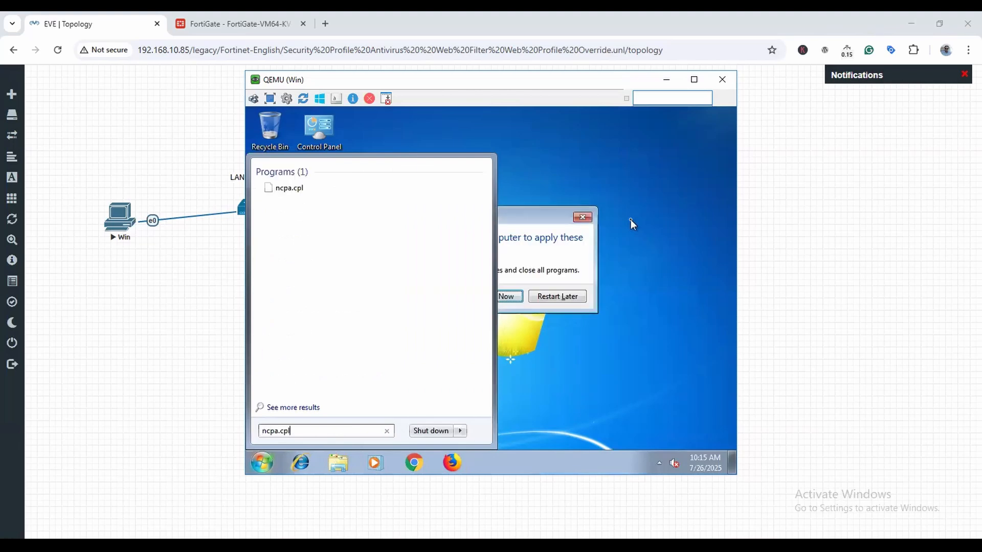
key(Return)
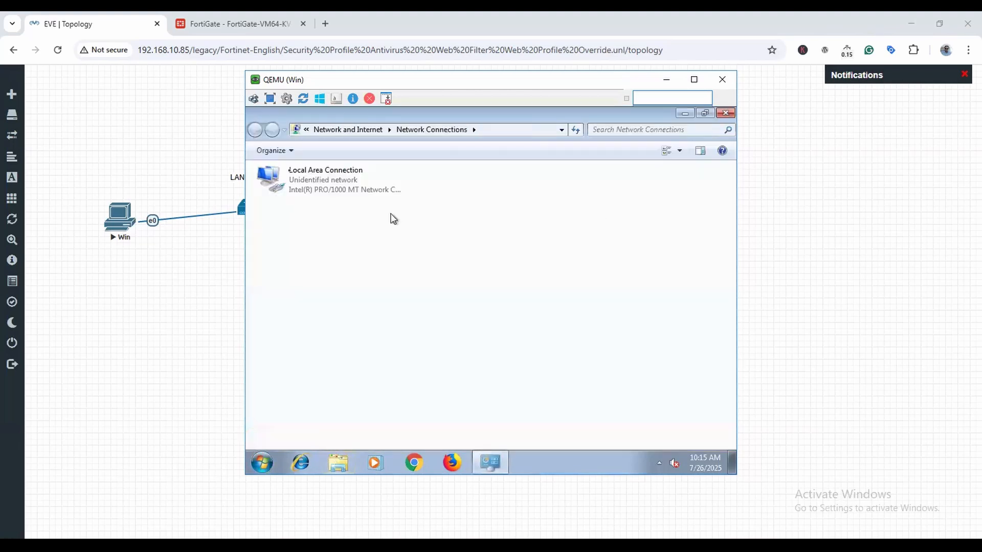
right_click(294, 179)
click(358, 288)
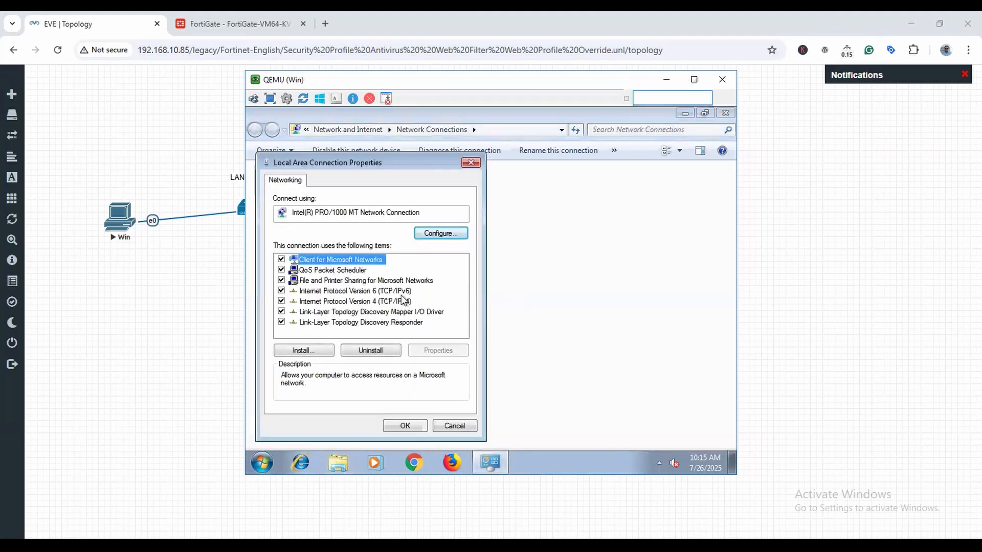
click(391, 302)
click(438, 350)
Set static IP 172.16.0.2/255.255.0.0, gateway 172.16.0.1, DNS 8.8.8.8 and 1.1.1.1.
click(364, 263)
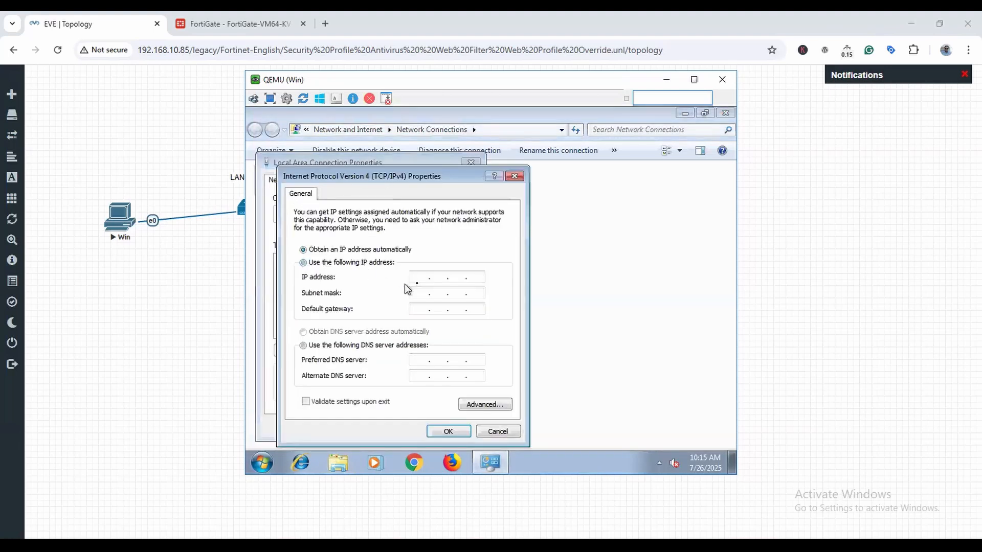
text(172 . 1)
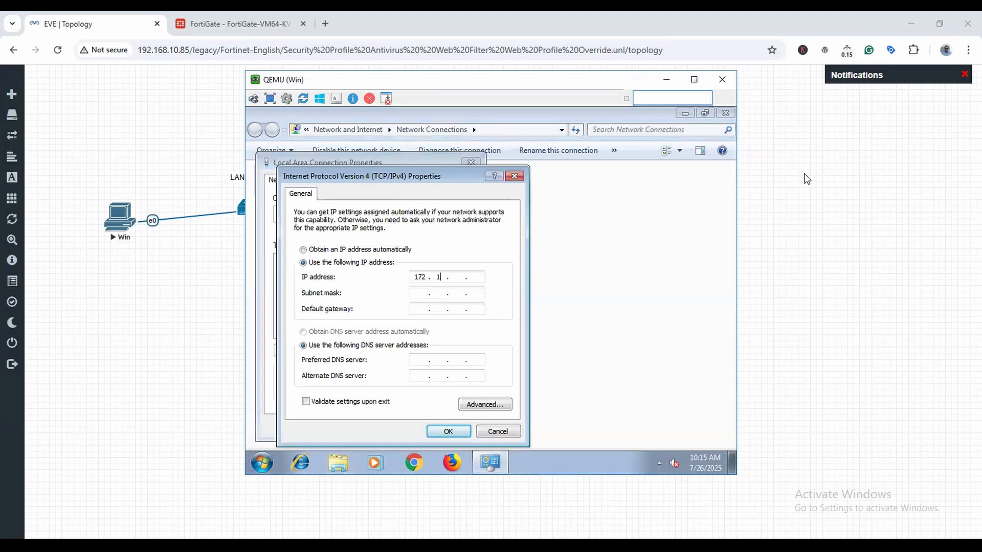
text(6 . 0 . 2)
key(Tab)
key(Tab)
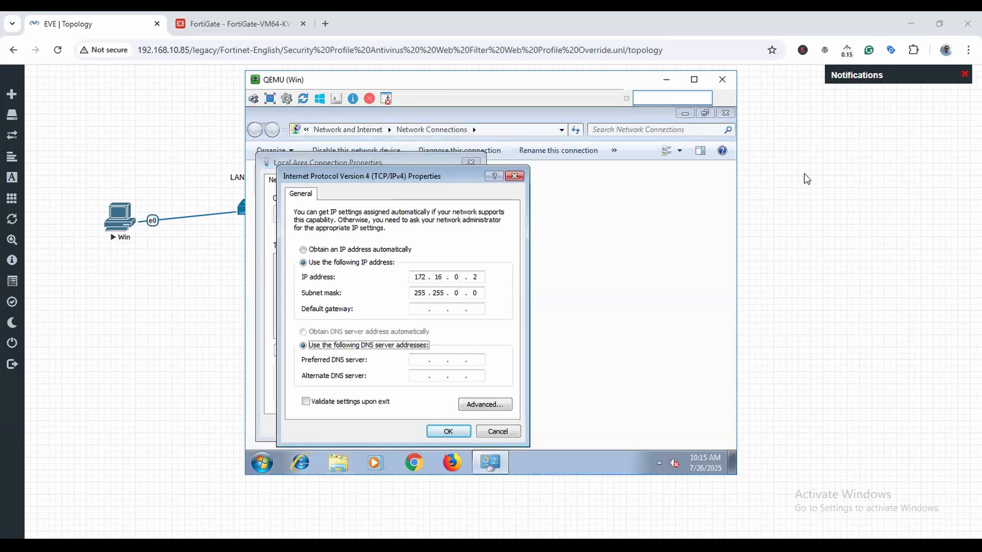
text(172.16.0.1)
key(Tab)
key(Tab)
text(8.8.8.8)
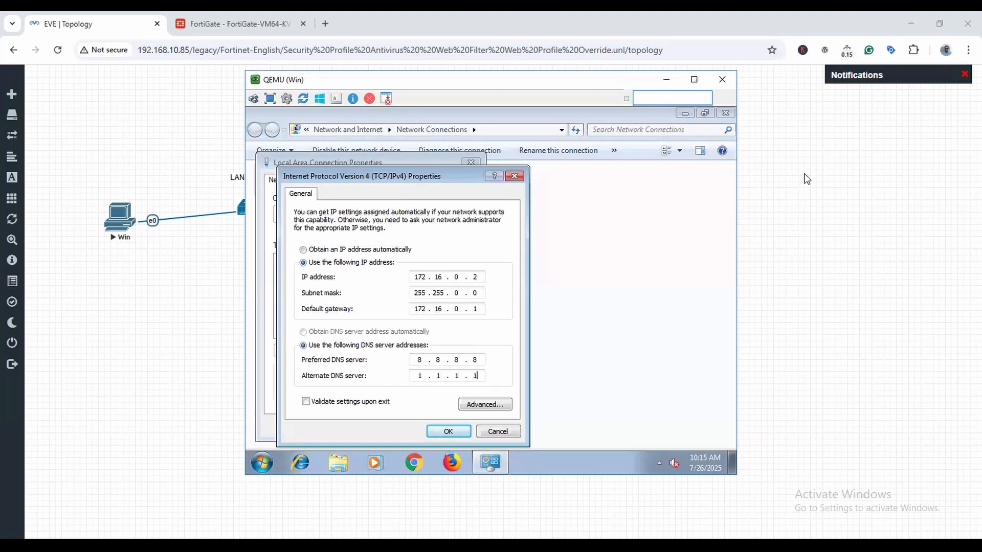
click(448, 431)
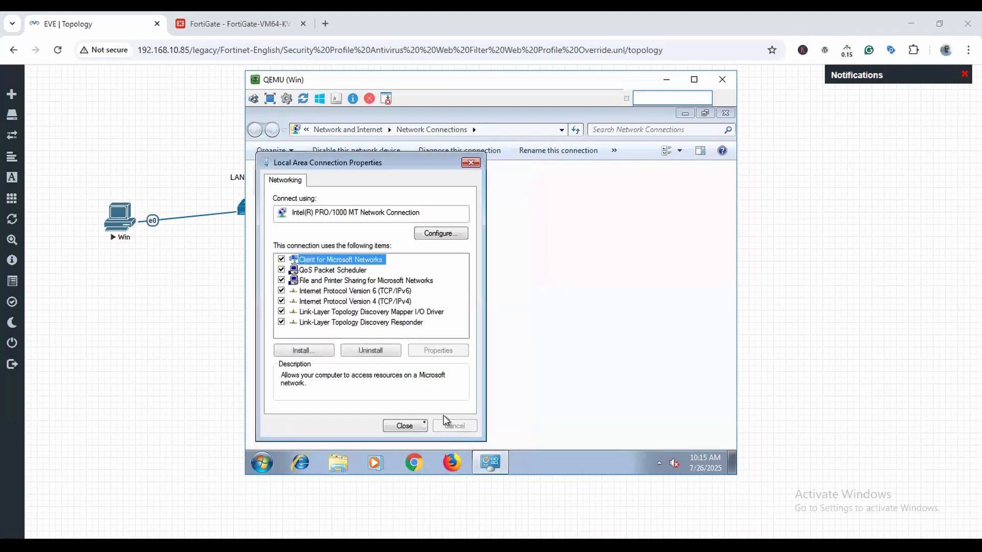
Close the connection properties and Network Connections windows and dismiss the network location prompt.
click(409, 427)
click(725, 113)
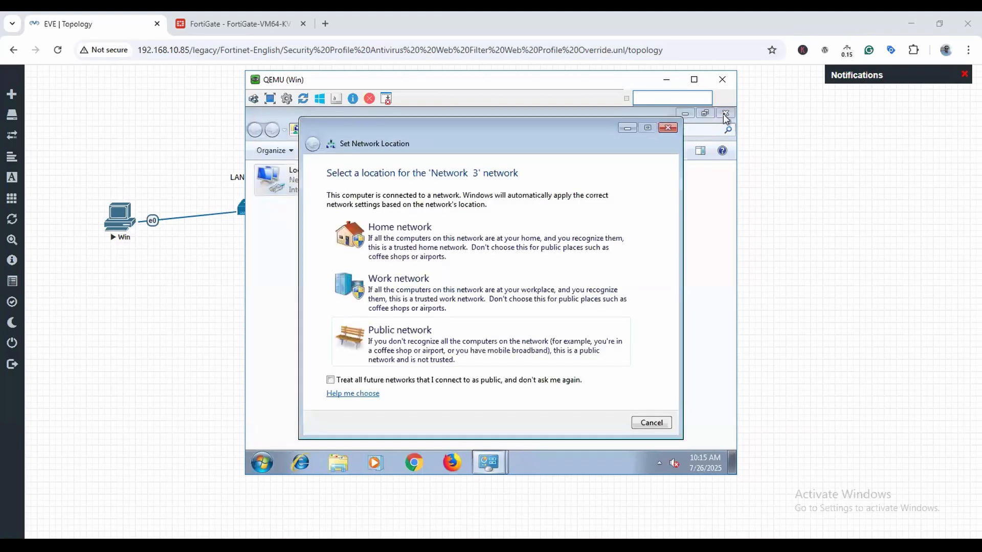
click(671, 131)
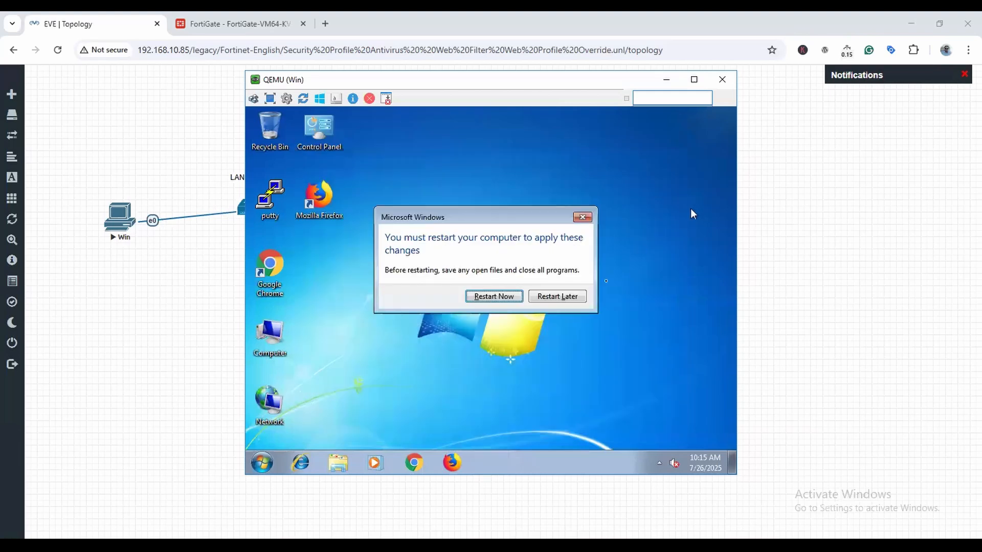
Postpone the restart, ping 1.1.1.1 from cmd successfully, then close it and launch Chrome.
click(555, 302)
key(super)
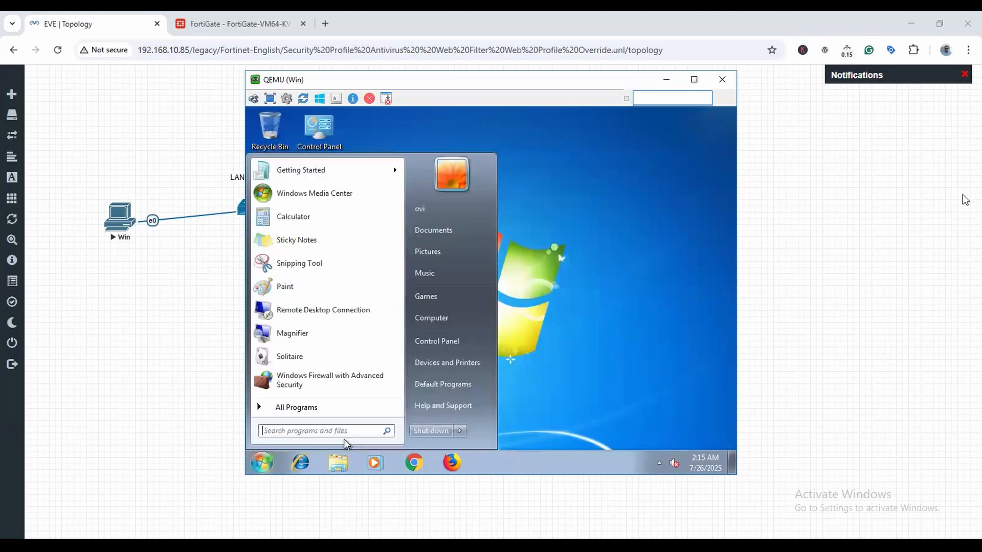
text(cmd)
key(Return)
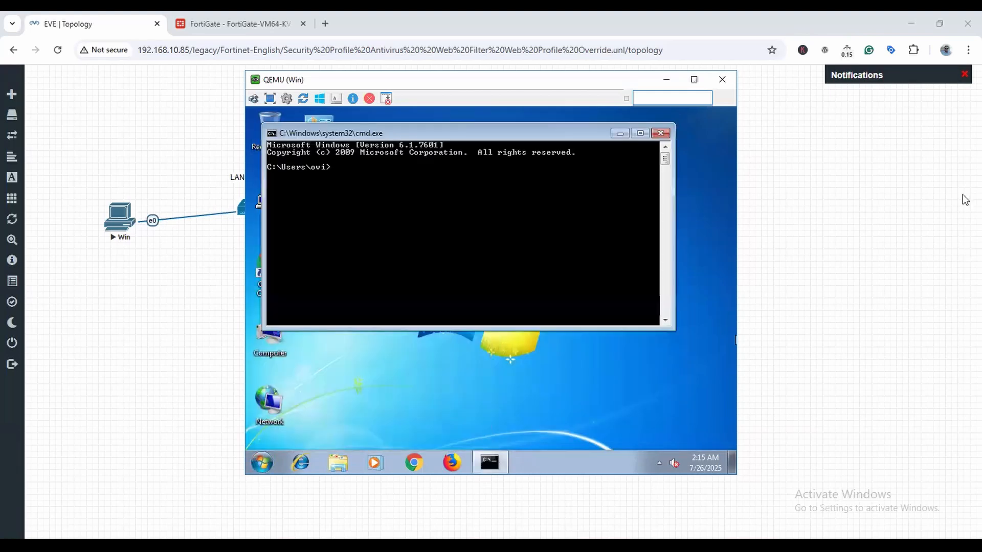
text(ping 1.1.1.1)
key(Return)
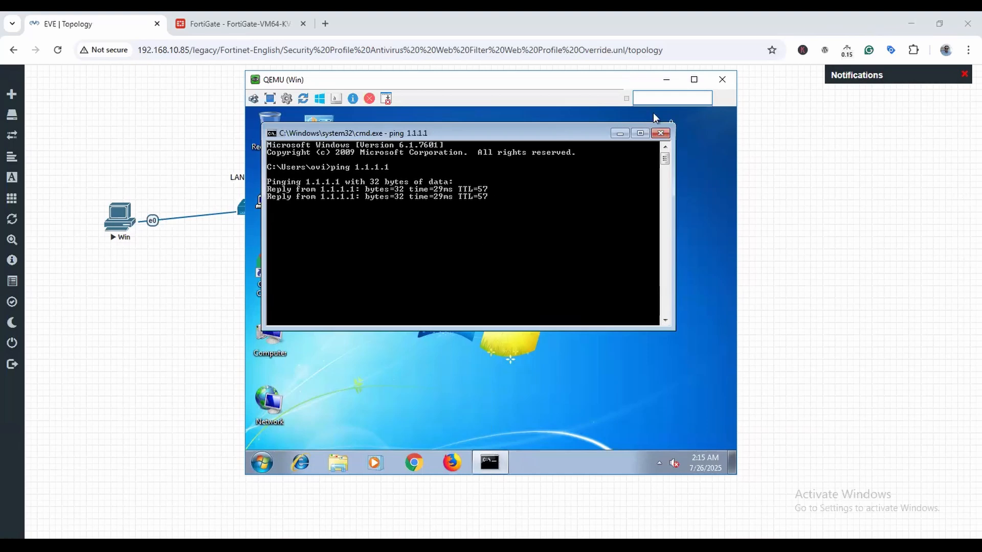
click(661, 133)
click(416, 464)
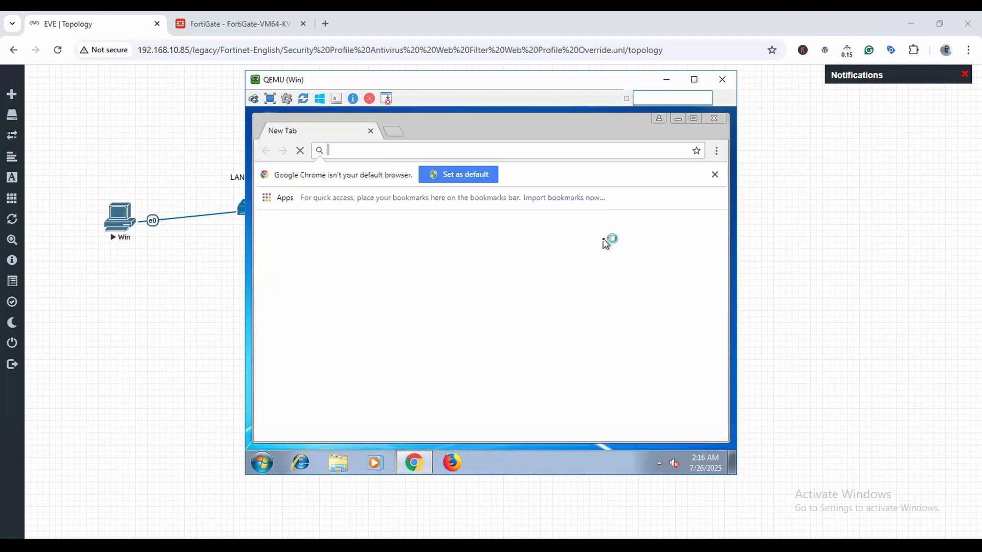
Load google.com in the PC's Chrome and open a new blank tab.
text(g)
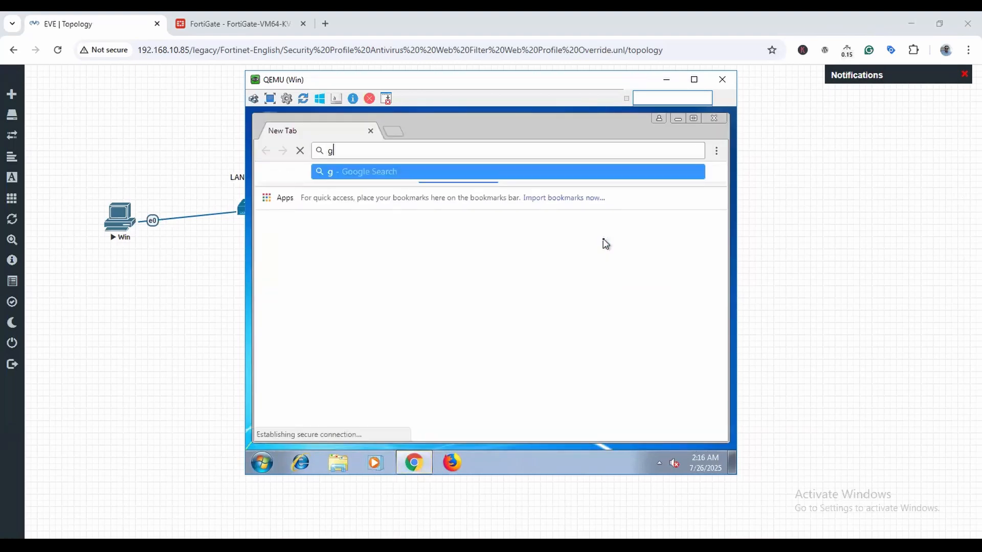
text(oogle.com)
key(Return)
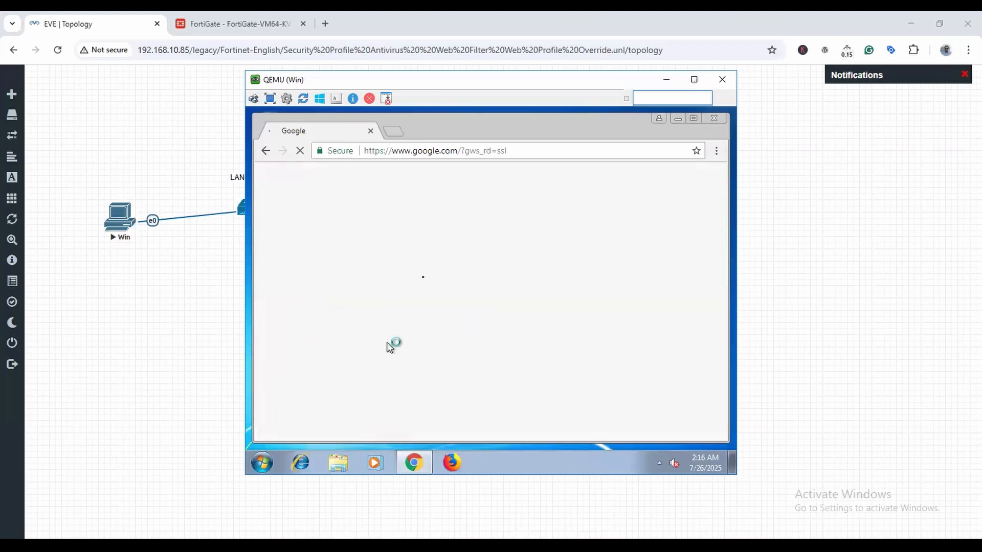
click(393, 129)
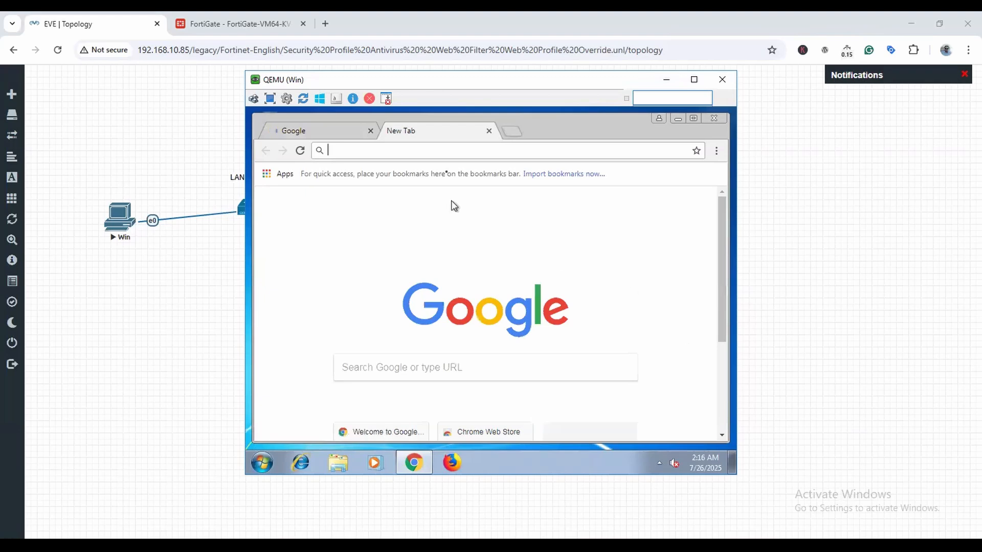
click(471, 546)
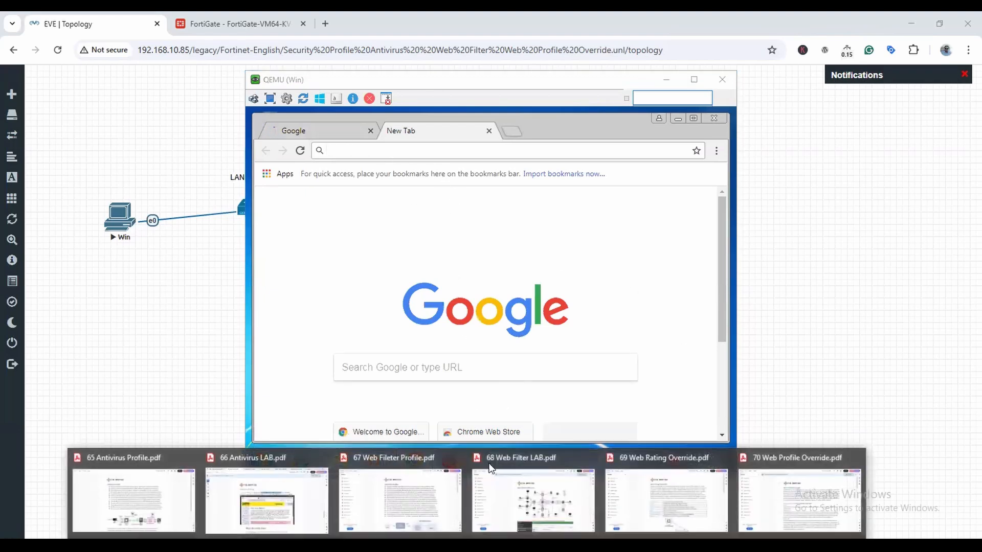
Load ipinfo.info/html/testvirus.php in the VM's Chrome, then bring the lab guide forward.
click(267, 493)
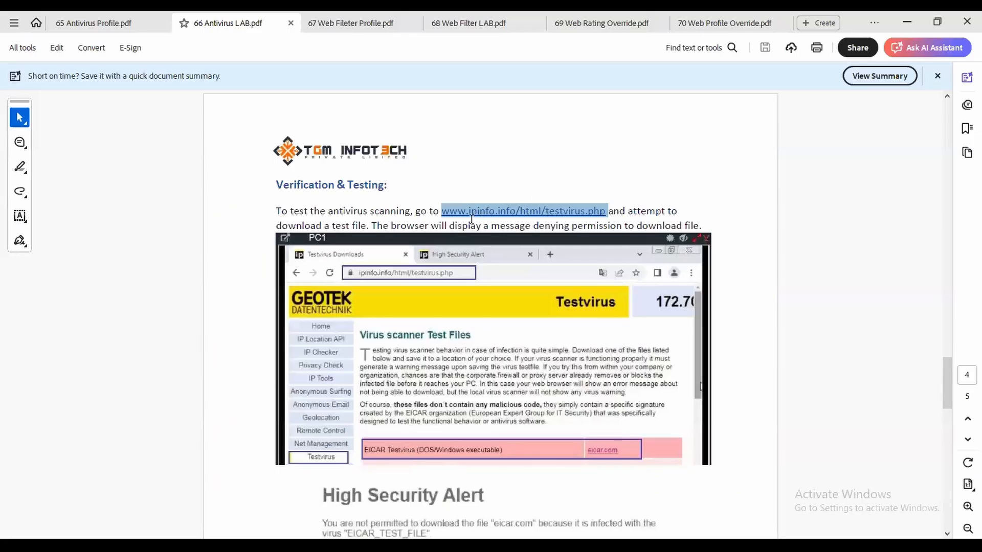
key(alt+Tab)
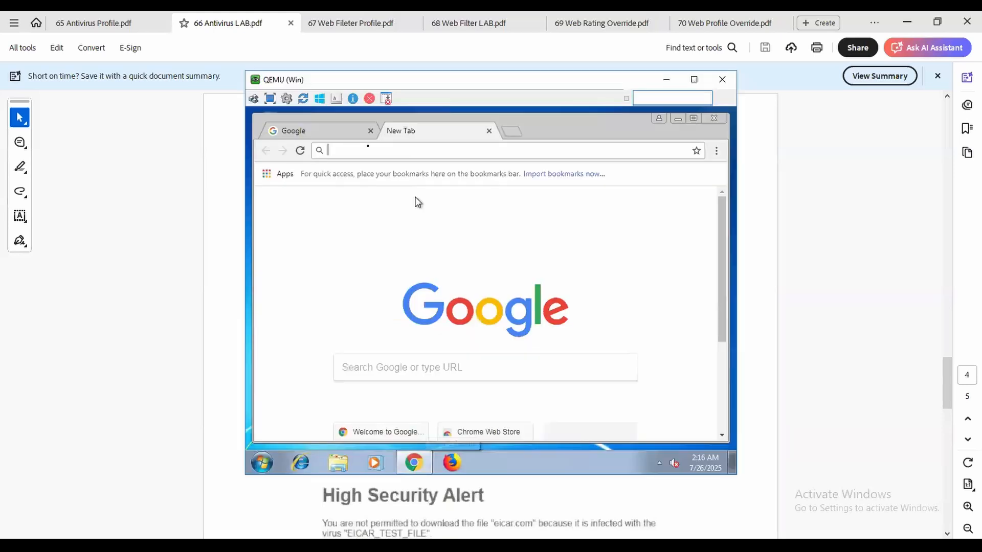
text(ipinf)
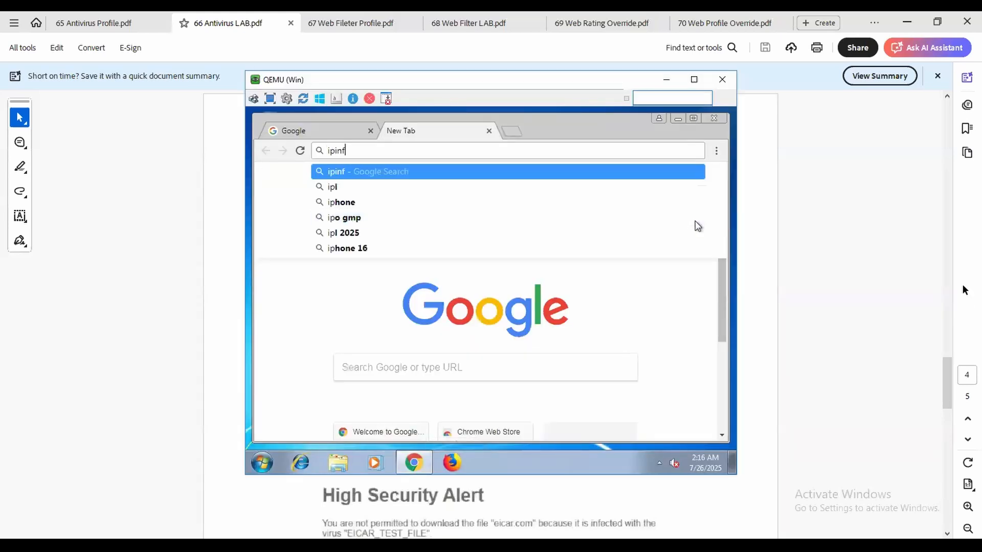
text(o.info)
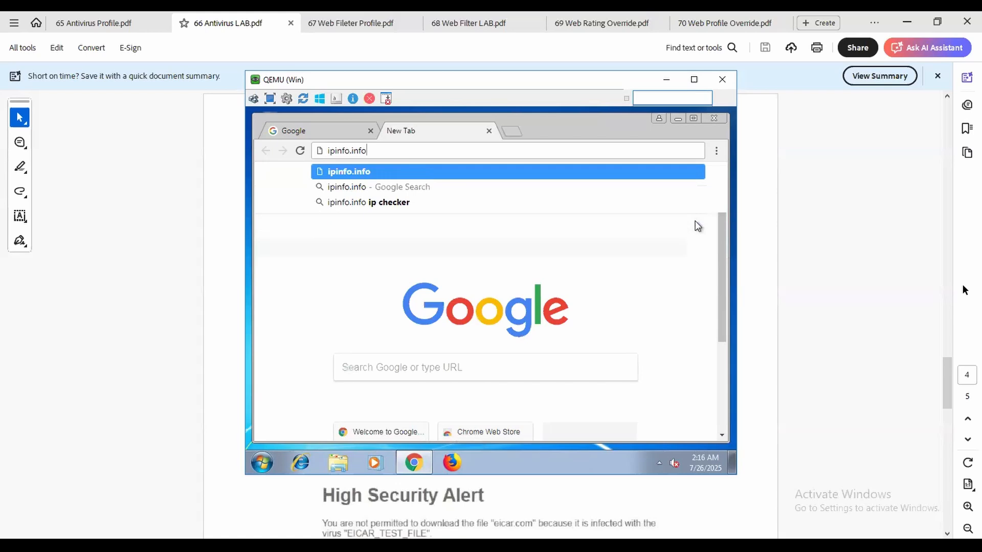
text(/html)
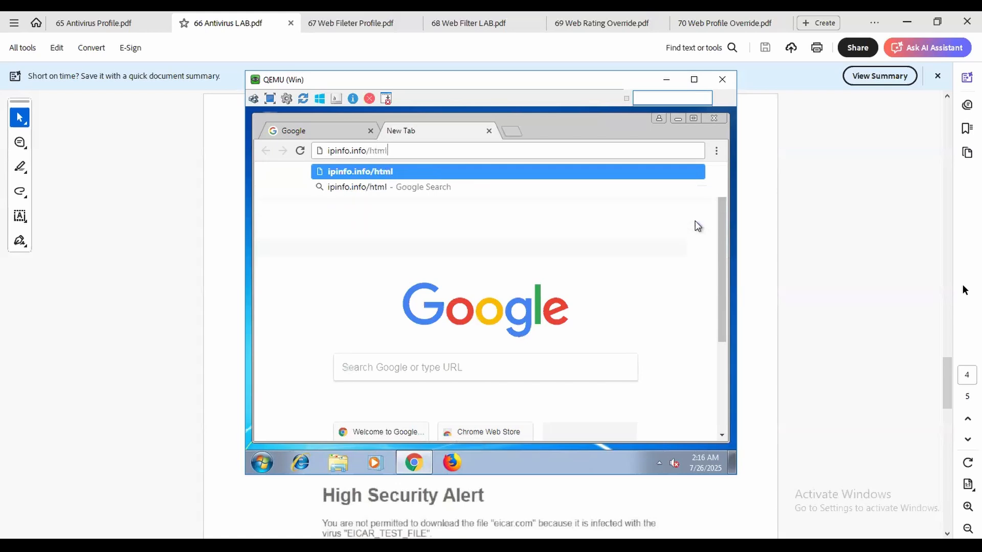
text(/)
key(alt+Tab)
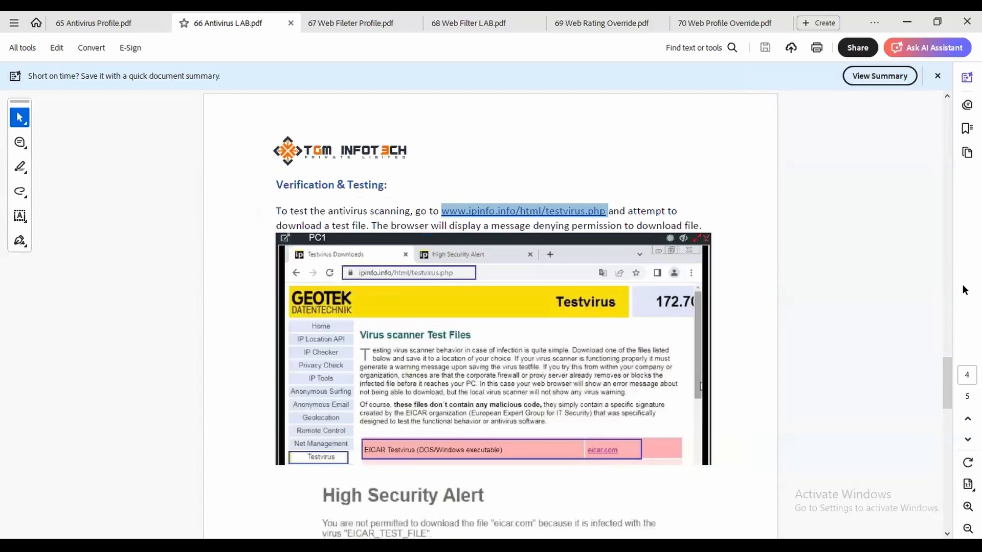
key(alt+Tab)
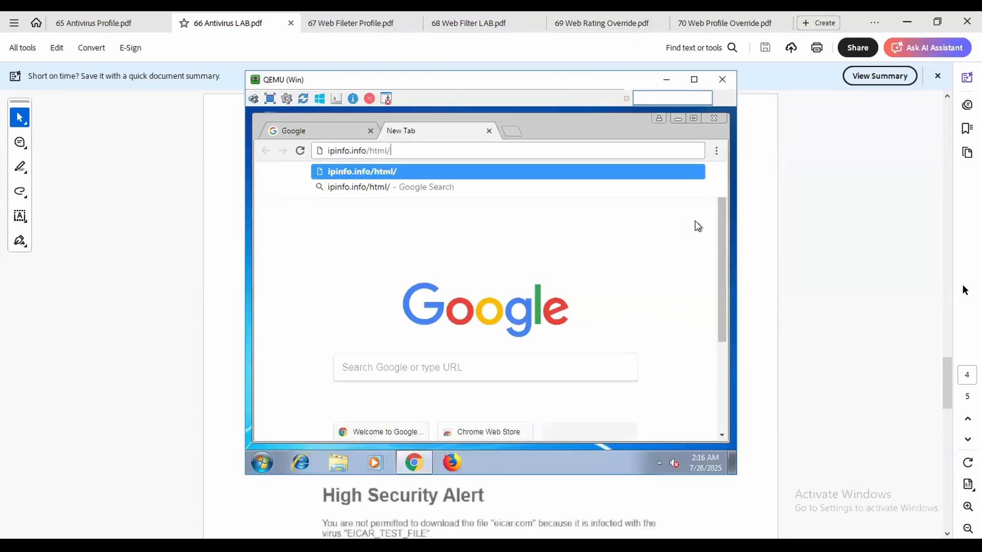
text(testvirus.php)
key(Return)
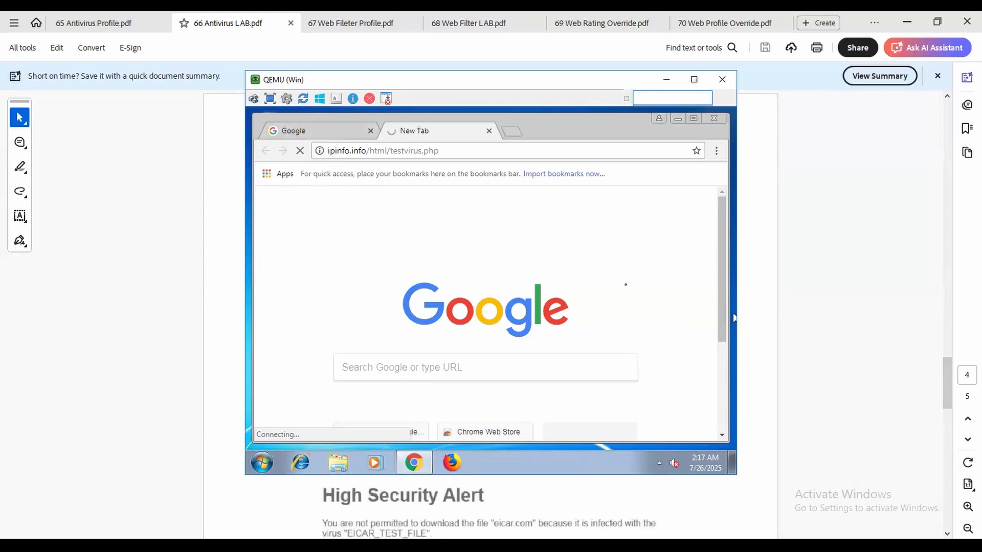
click(767, 299)
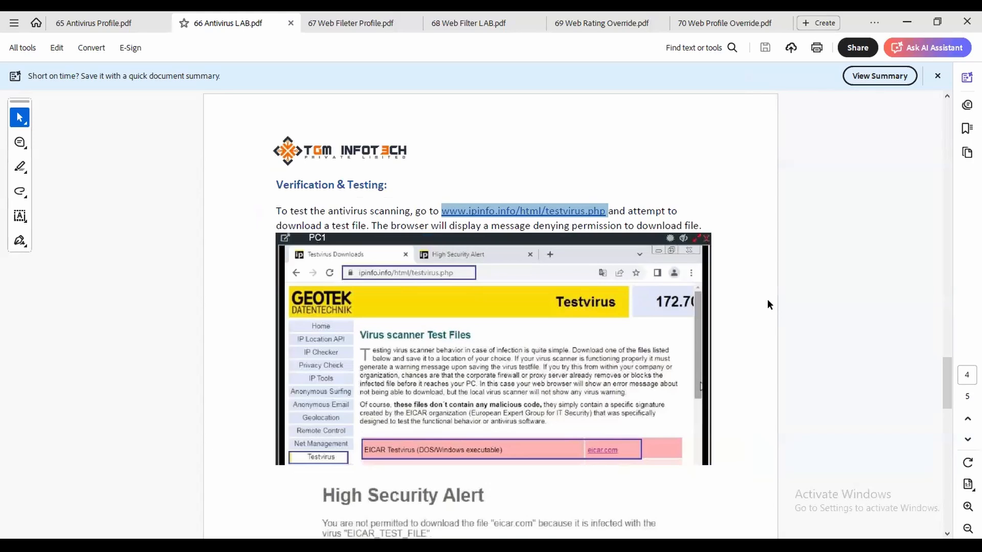
Scroll the lab guide to the Log & Report > AntiVirus section, then return to the VM's Google tab.
scroll(765, 297, up, 5)
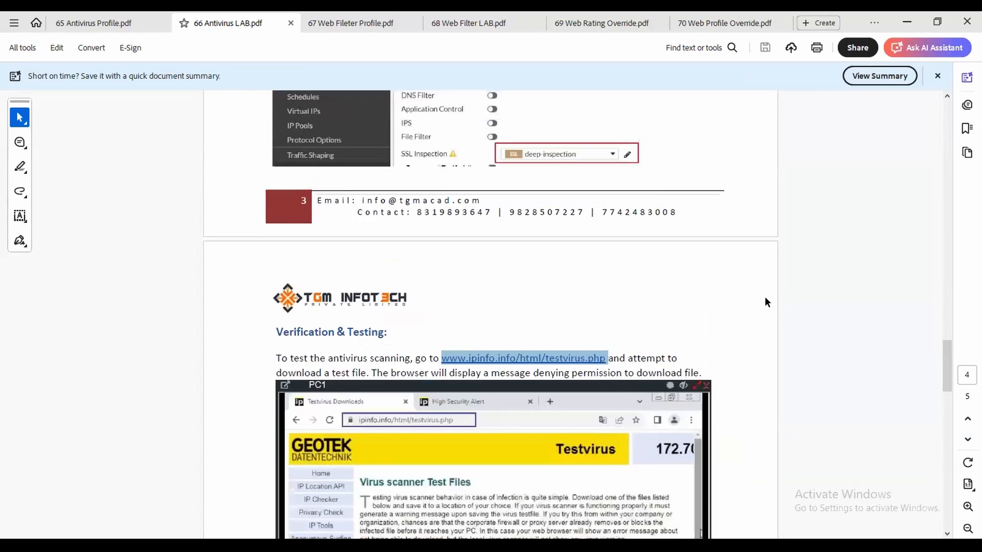
scroll(763, 294, down, 7)
scroll(763, 299, down, 1)
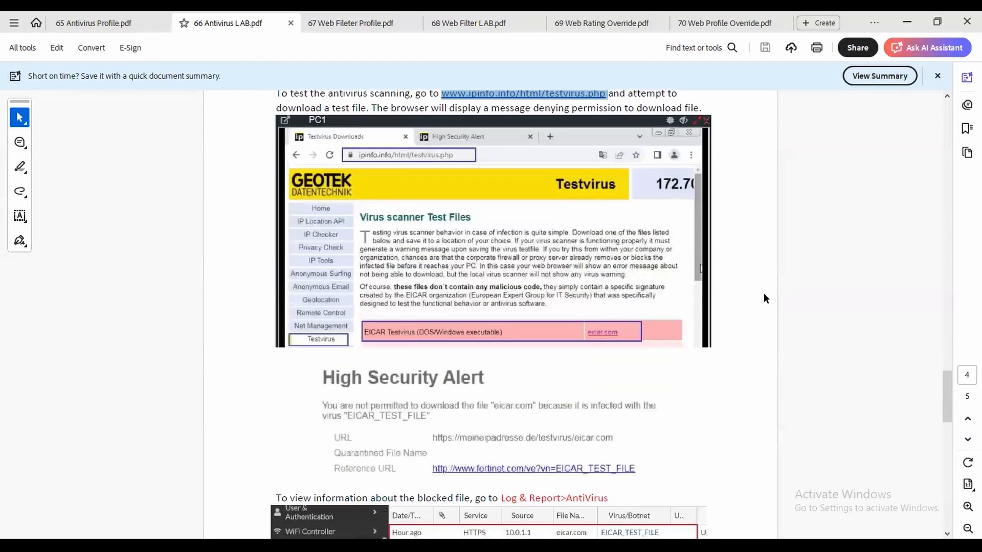
scroll(765, 298, down, 4)
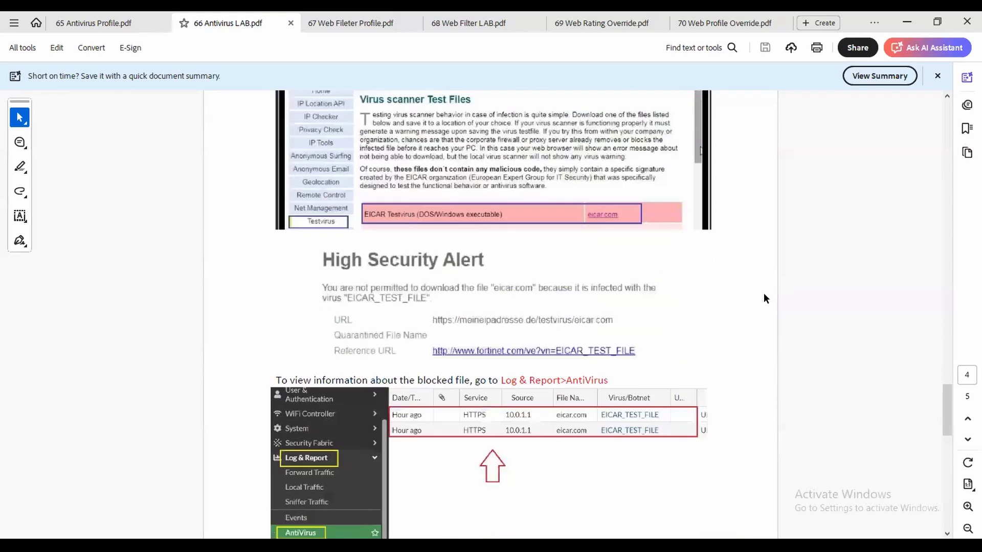
key(alt+Tab)
click(319, 130)
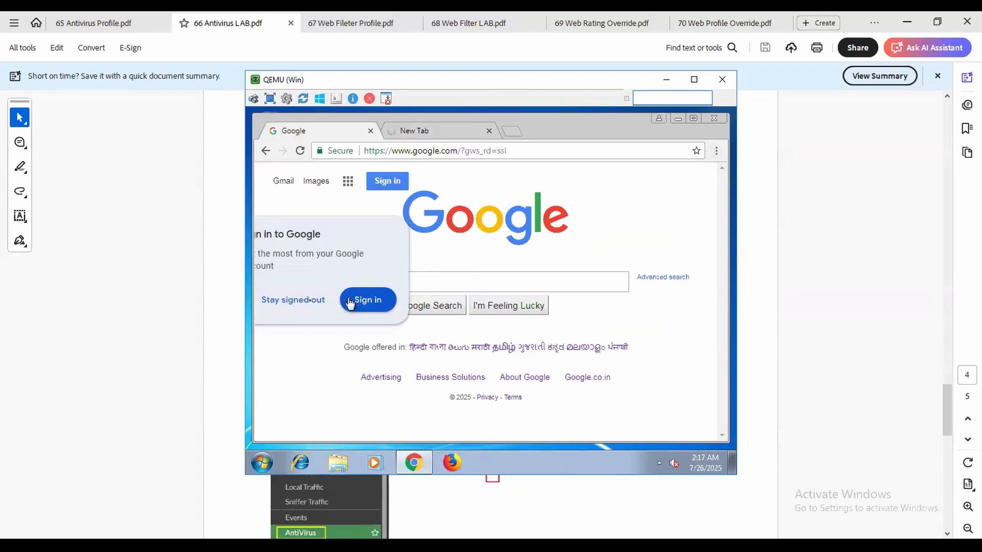
Dismiss the Google sign-in prompt and run a search from the 'Eic' suggestion.
click(309, 301)
text(Eic)
key(Down)
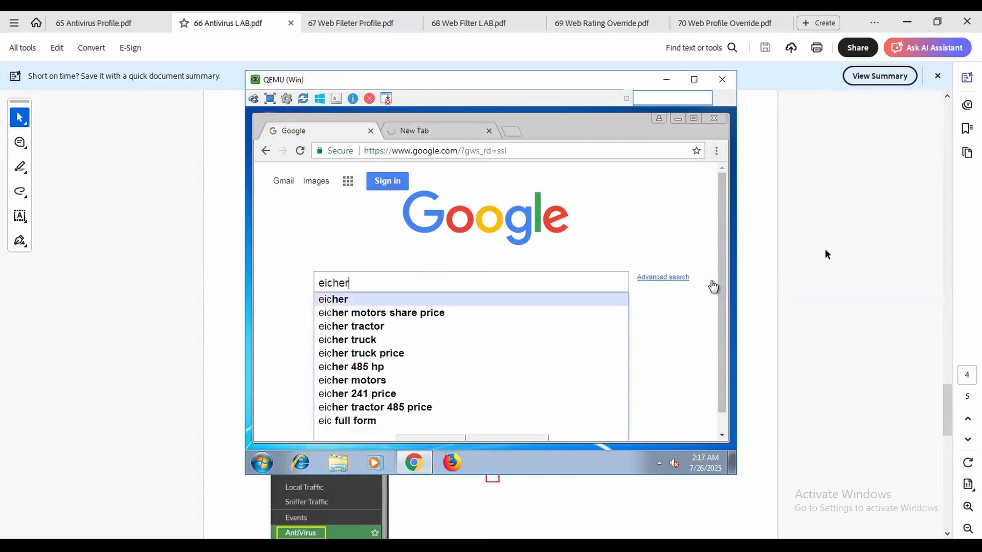
key(Return)
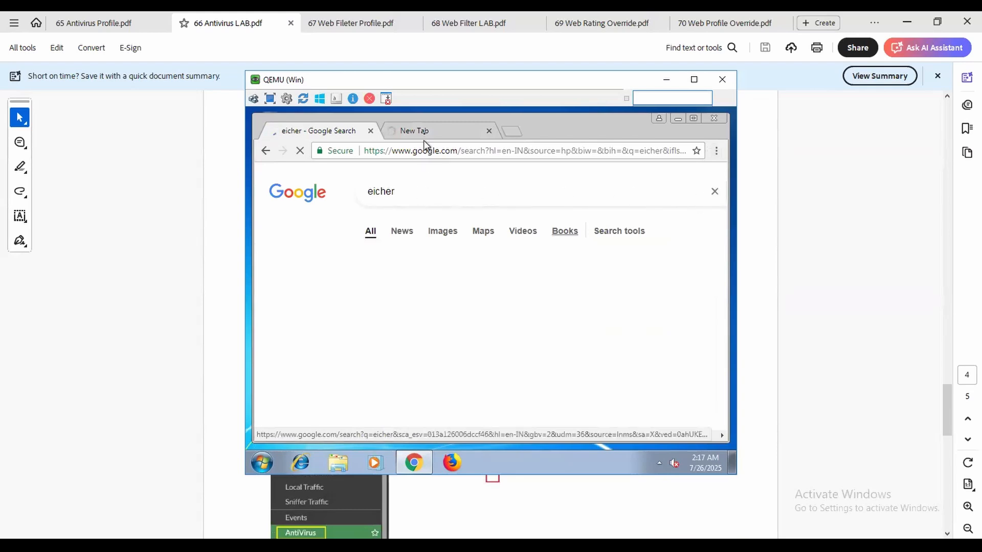
click(437, 134)
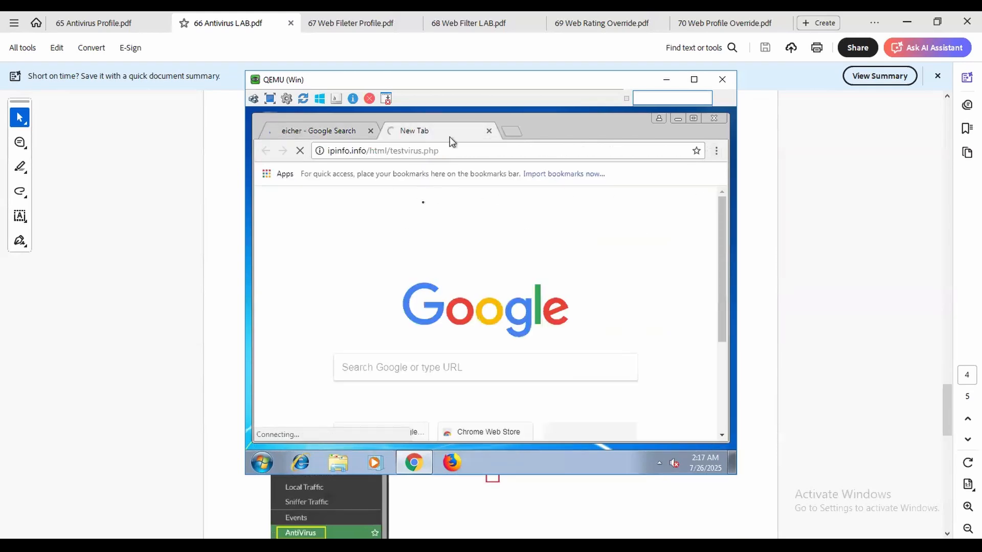
click(305, 134)
key(alt+Tab)
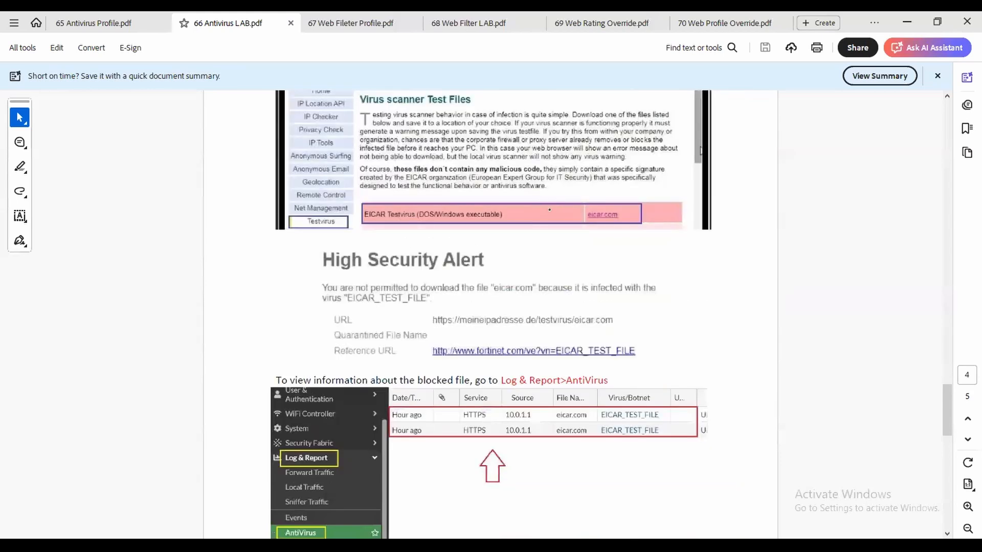
key(alt+Tab)
Search Google for 'EICAR' and open the Download Anti Malware Testfile result.
click(483, 191)
text(EICAR)
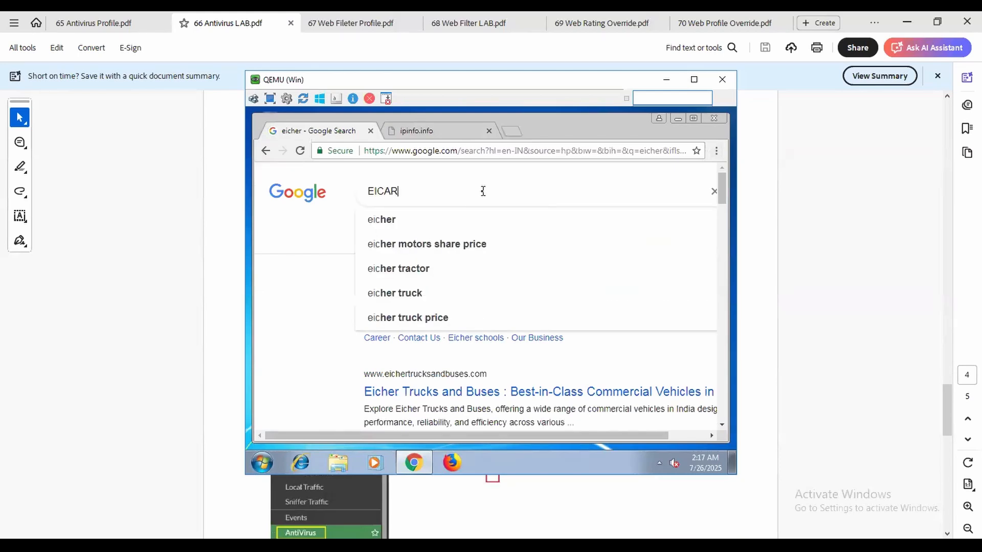
key(Return)
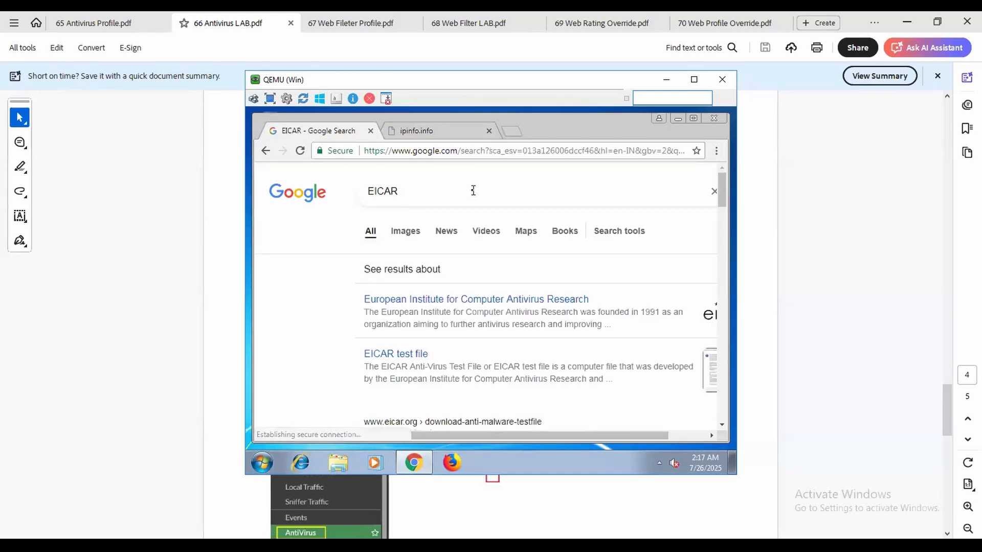
scroll(505, 332, down, 2)
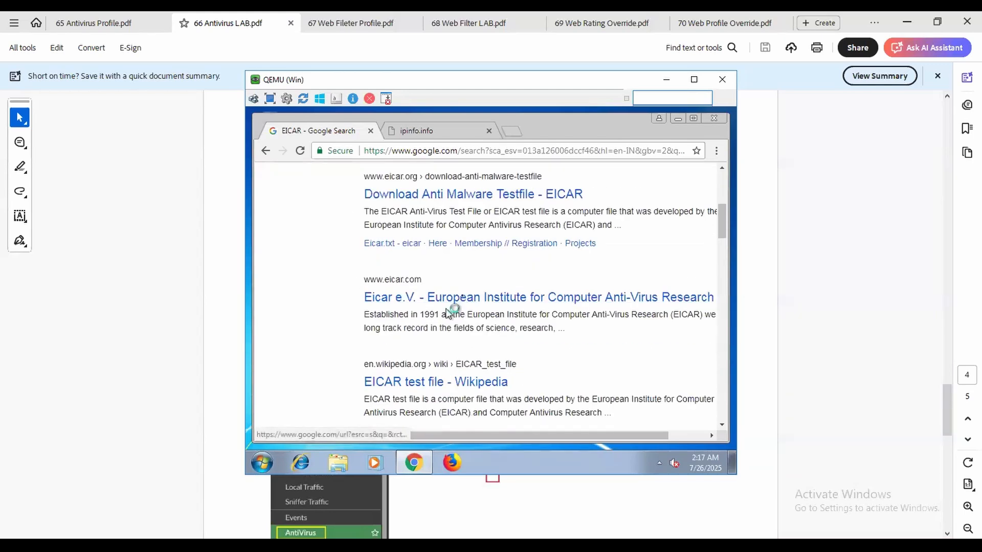
scroll(441, 327, down, 1)
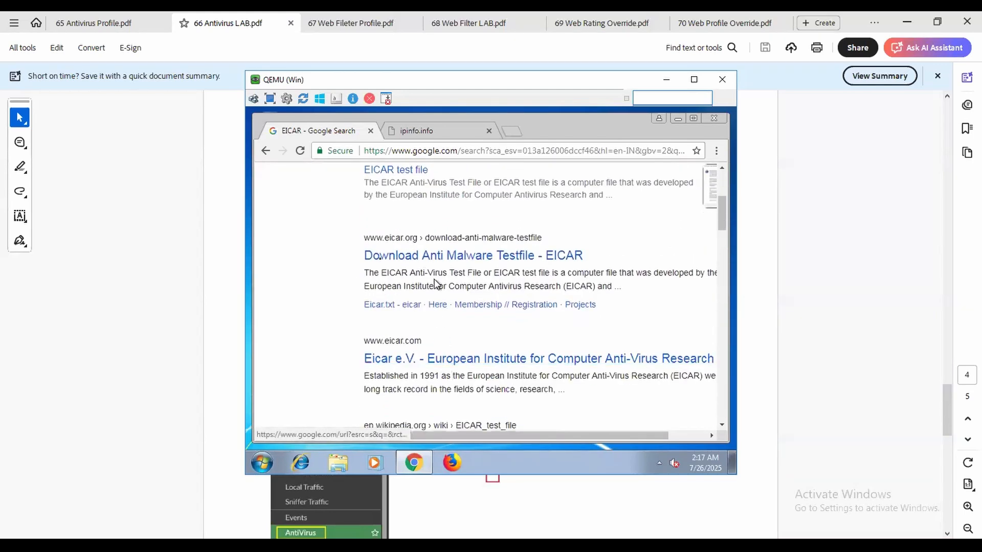
click(423, 259)
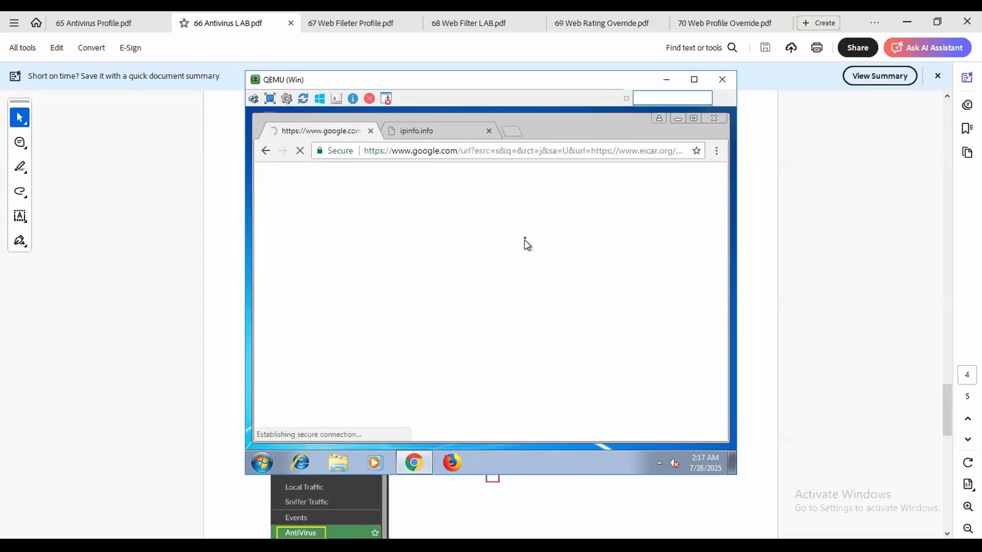
Close the broken ipinfo.info tab, leaving eicar.org showing its certificate privacy error.
click(437, 133)
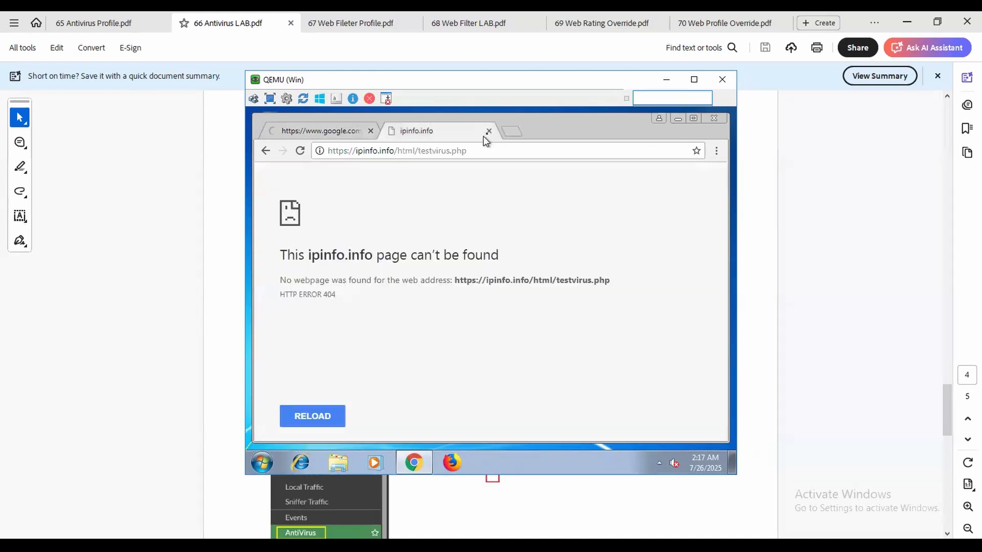
click(489, 131)
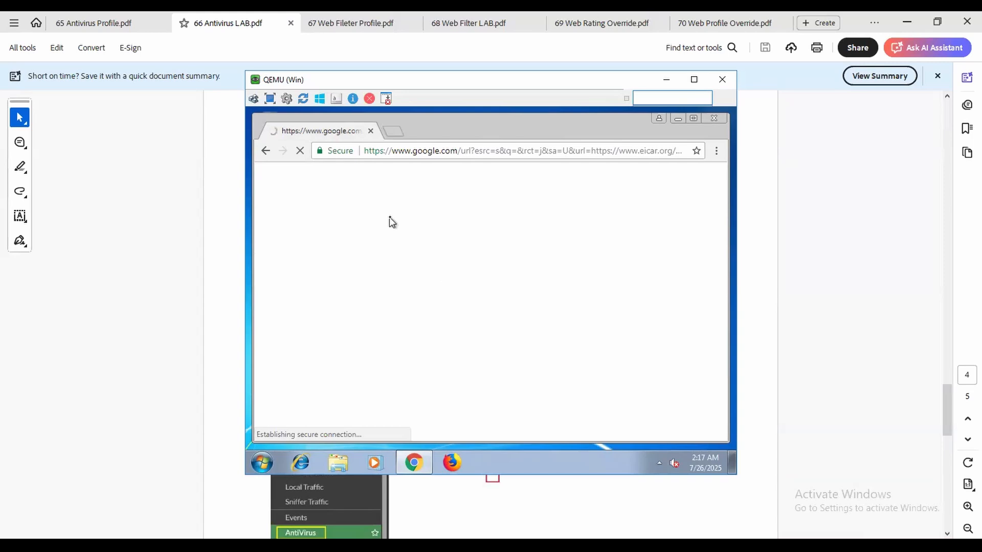
key(alt+Tab)
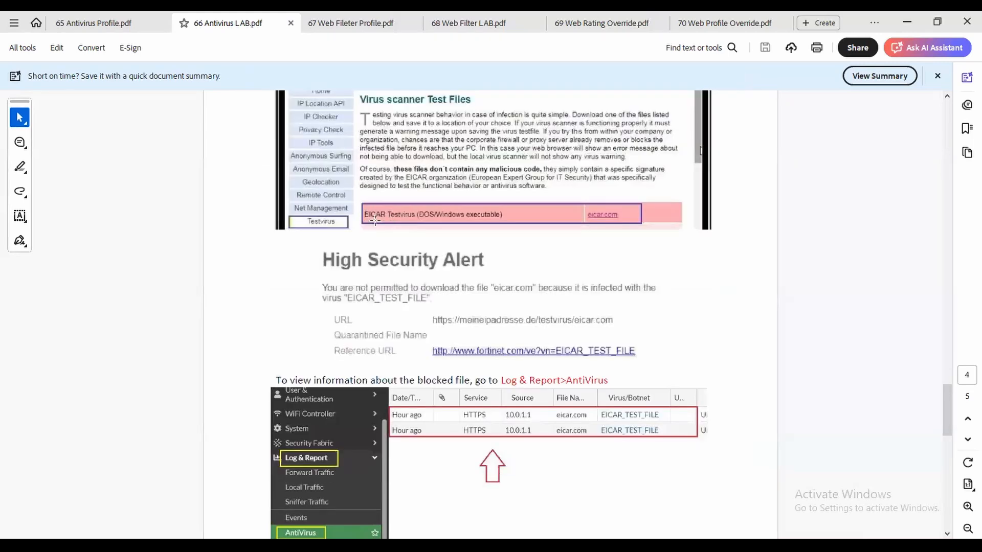
key(alt+Tab)
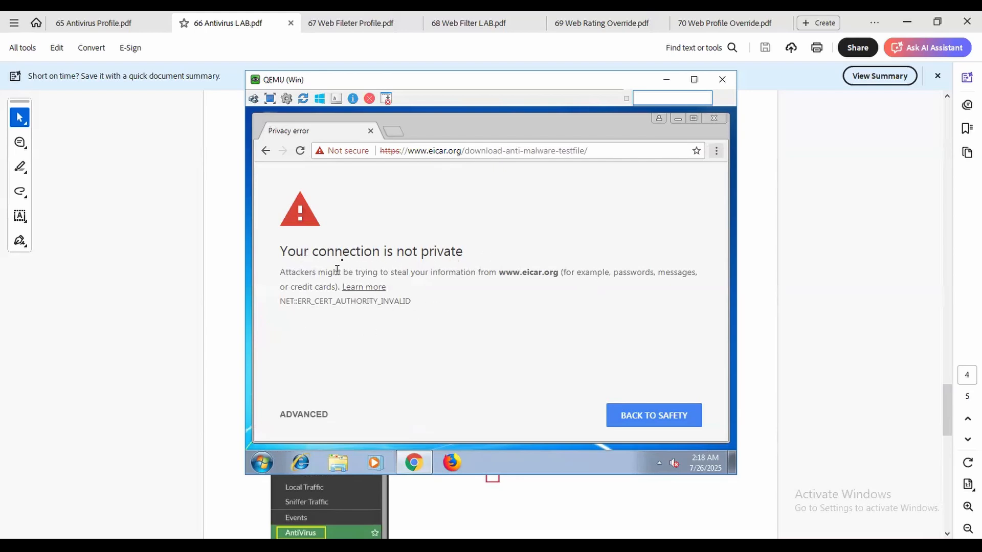
Proceed past the eicar.org certificate warning and download the EICAR.COM test file.
click(306, 417)
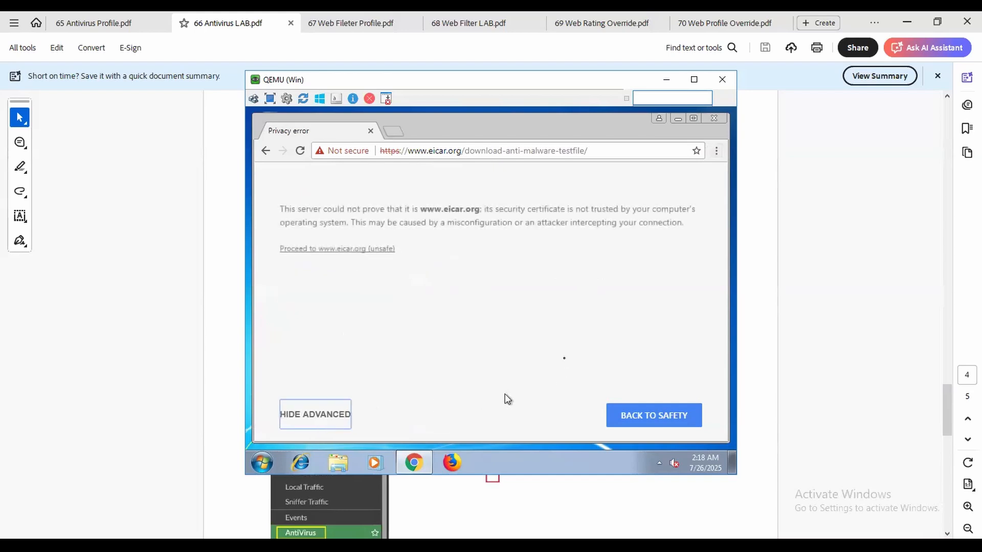
click(353, 249)
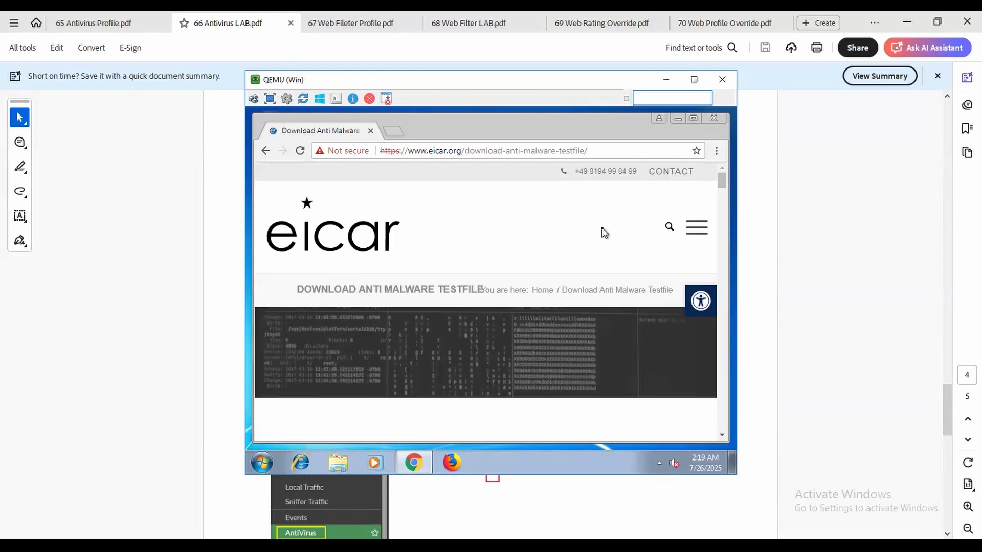
scroll(606, 236, down, 3)
scroll(619, 261, down, 3)
scroll(636, 313, up, 2)
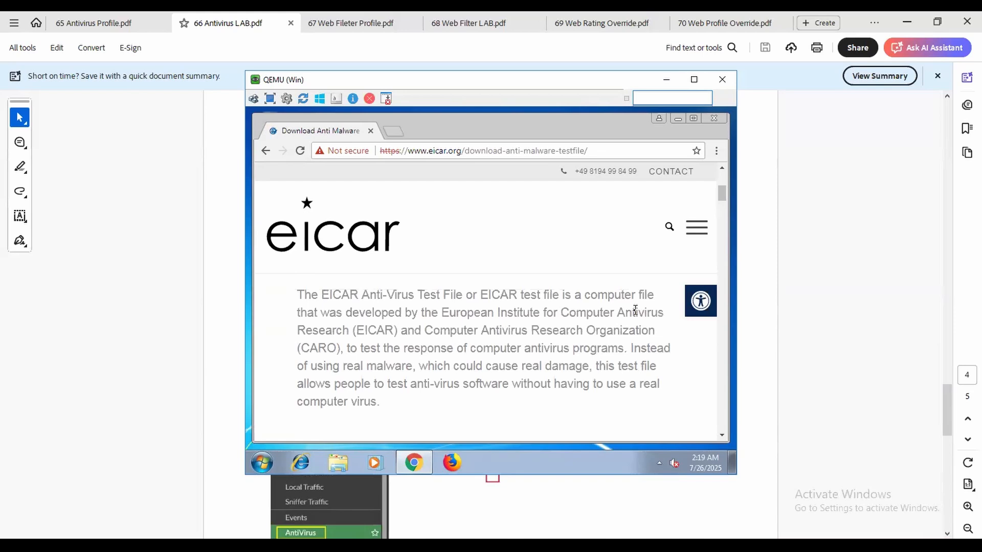
scroll(635, 309, down, 3)
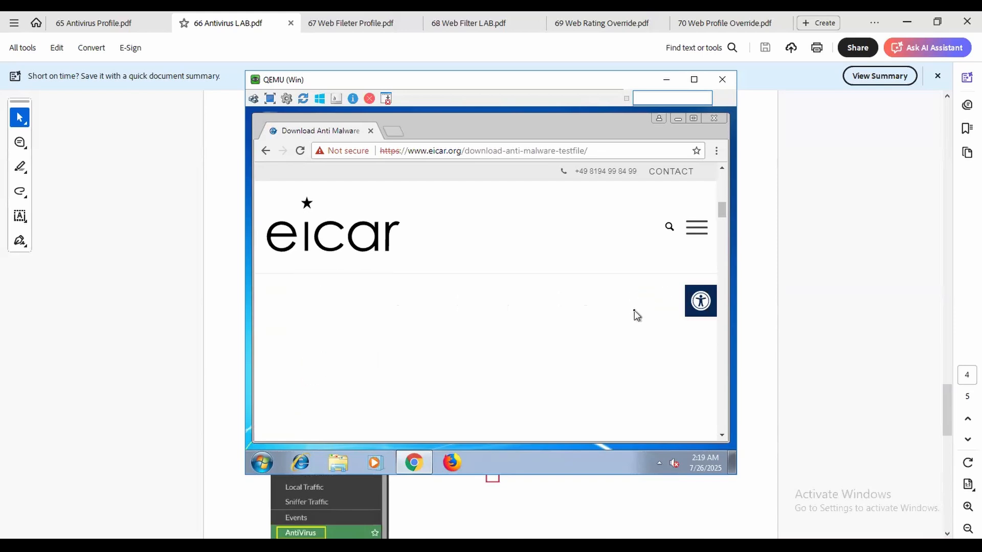
scroll(635, 310, down, 3)
scroll(635, 310, up, 1)
scroll(635, 309, down, 3)
scroll(635, 309, down, 4)
scroll(635, 310, down, 2)
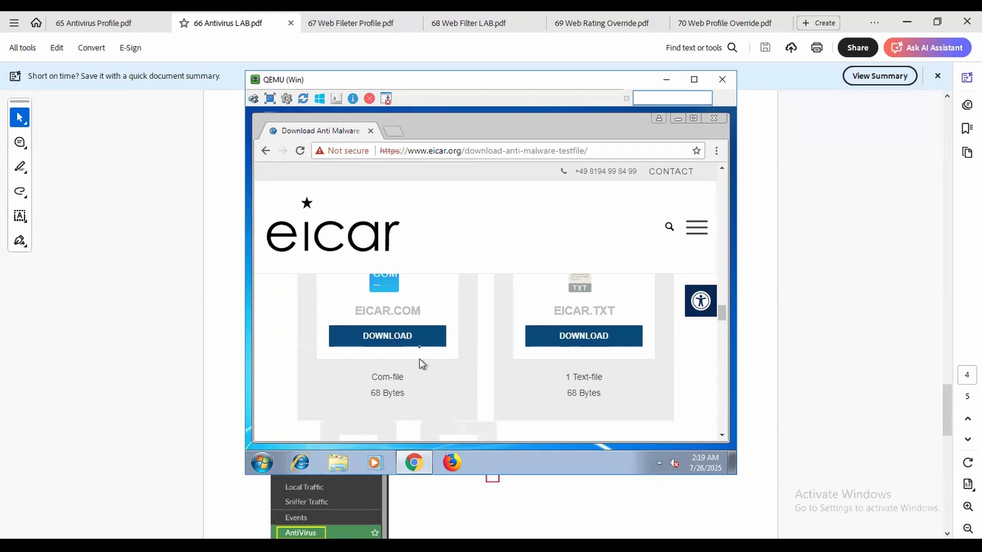
click(383, 340)
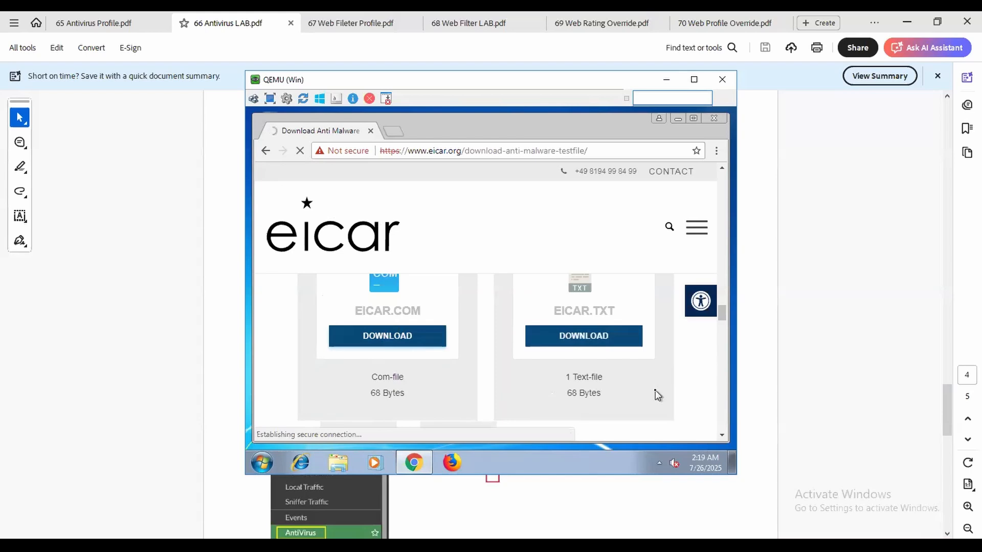
Open the EICAR.TXT download link in a new tab and switch to it.
right_click(578, 340)
click(608, 346)
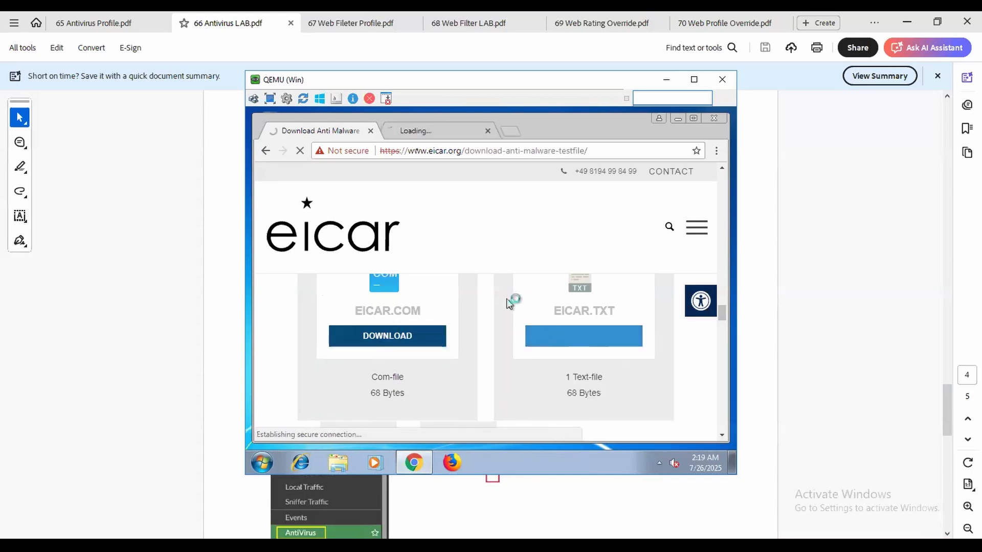
click(420, 131)
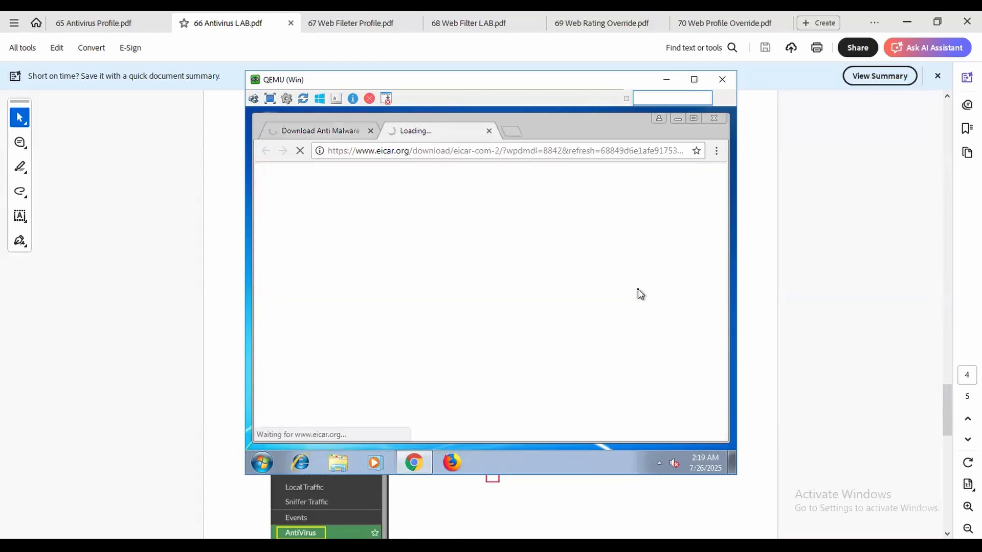
click(337, 134)
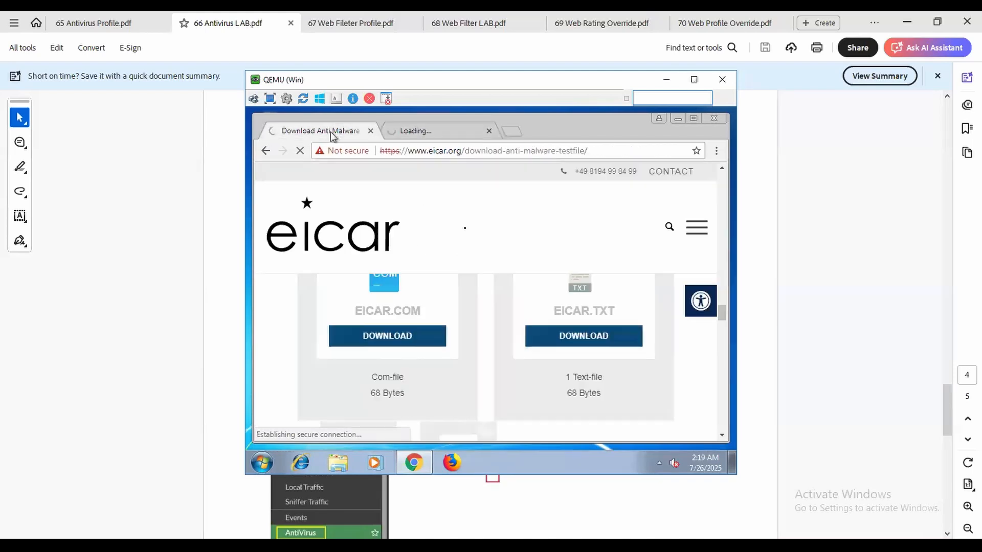
click(429, 131)
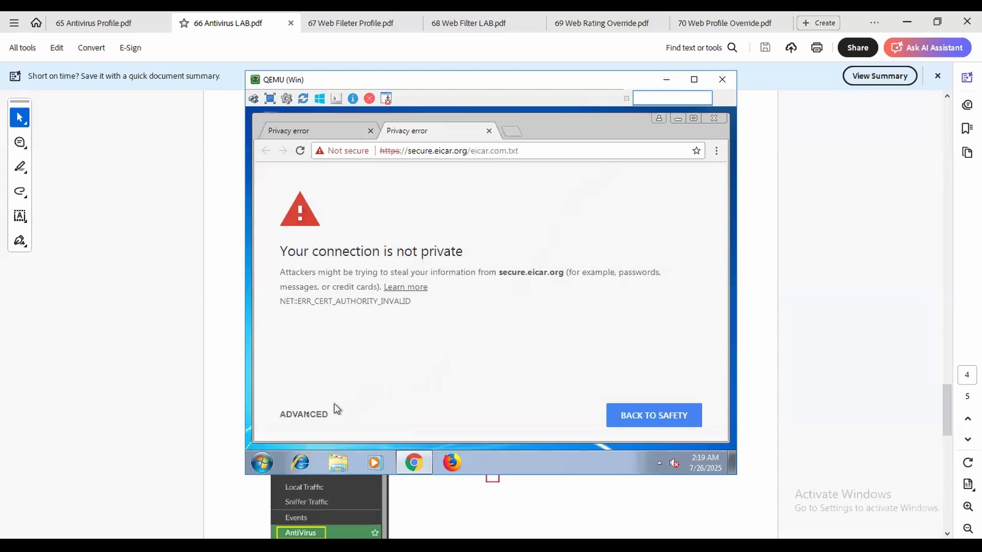
Bypass the secure.eicar.org certificate warning, view the EICAR test string, then minimize the VM window.
click(310, 417)
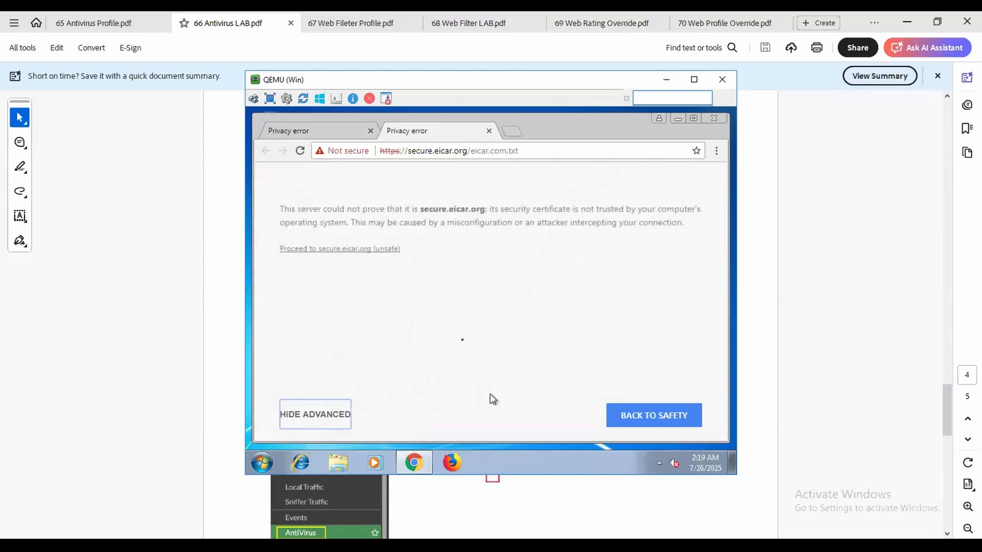
click(382, 249)
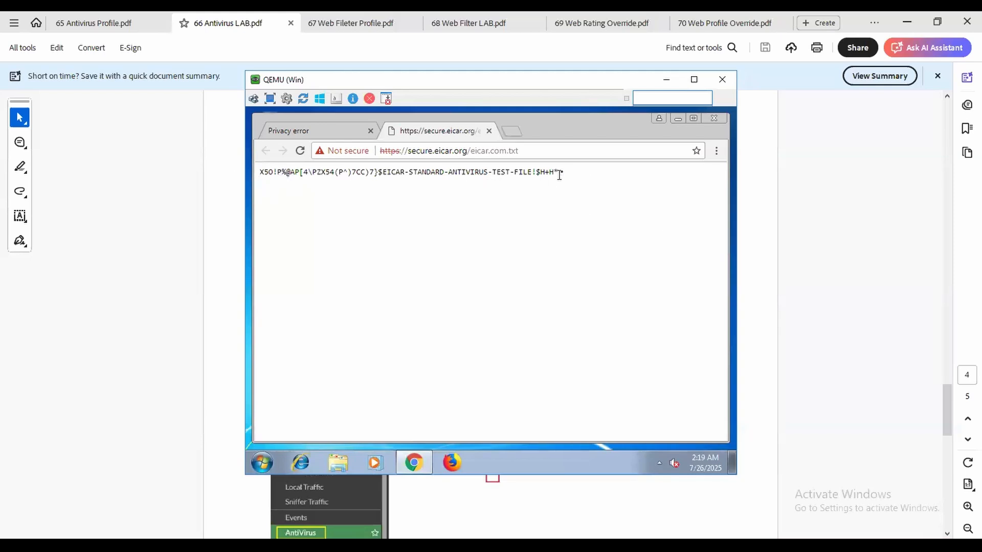
drag(561, 171, 235, 177)
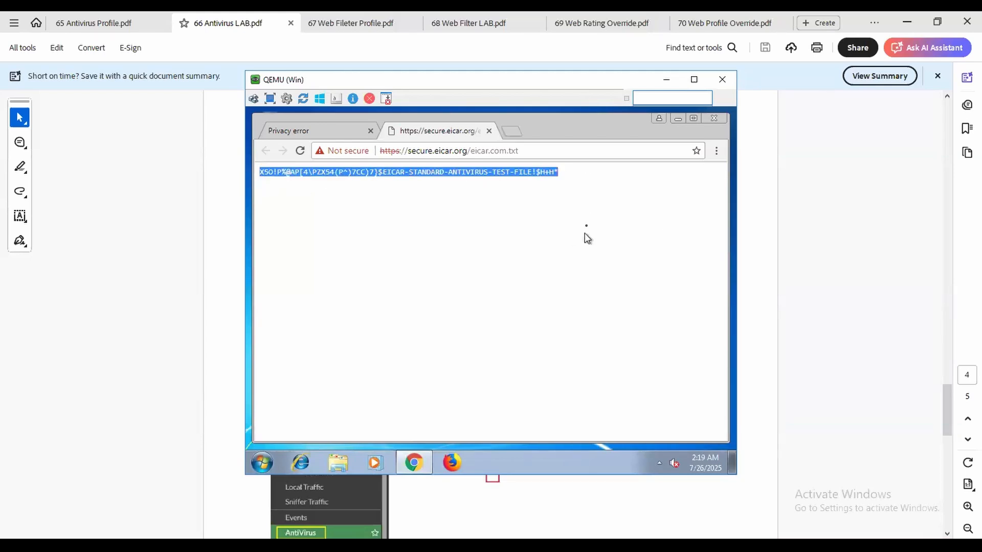
drag(569, 182, 245, 170)
click(491, 202)
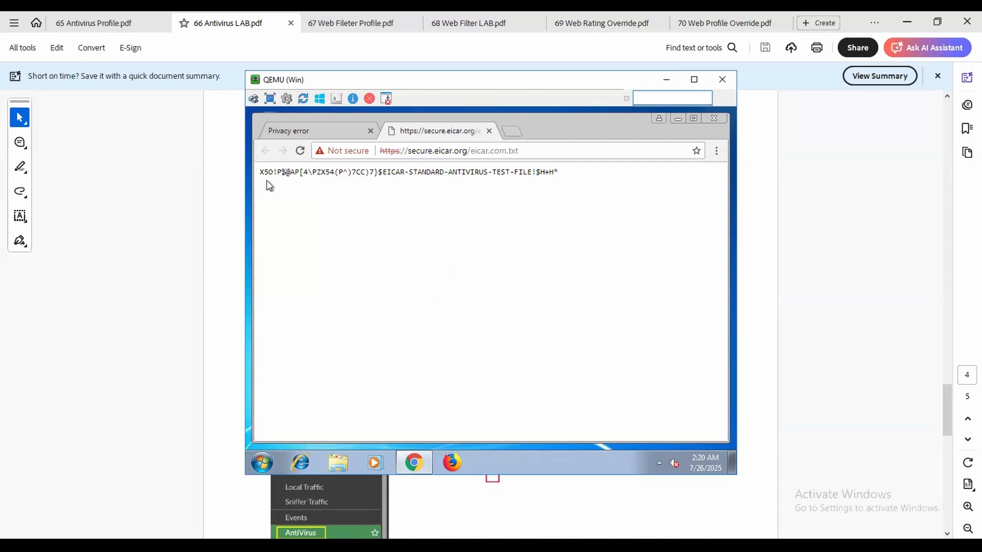
click(666, 80)
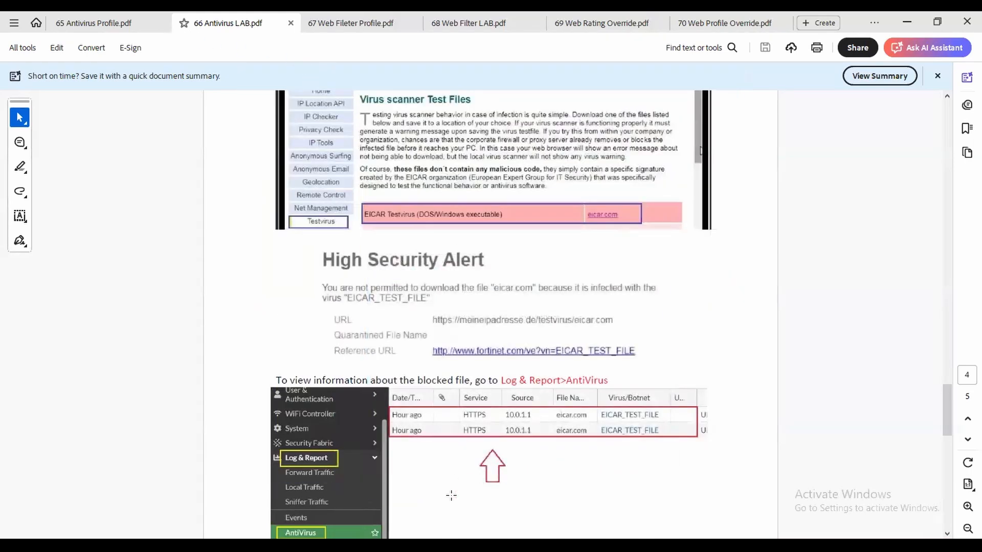
Log back in to the FortiGate web GUI as admin.
click(348, 545)
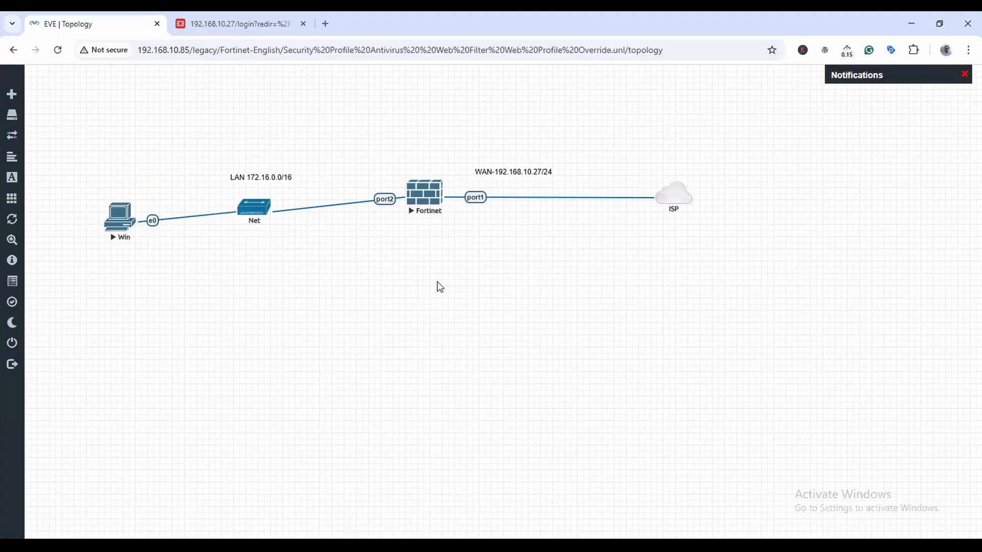
click(237, 24)
text(admin)
key(Tab)
text(adm)
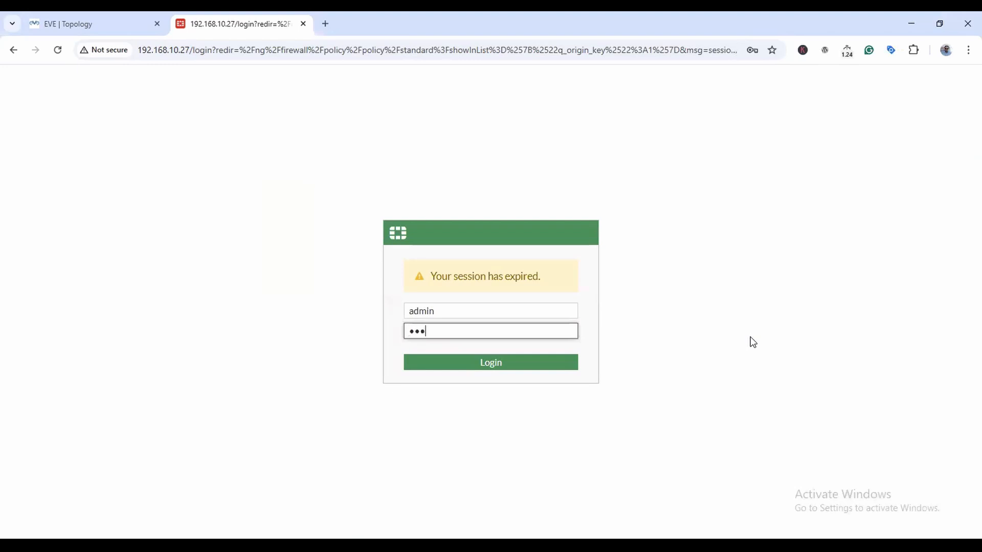
key(BackSpace)
text(adm)
key(Return)
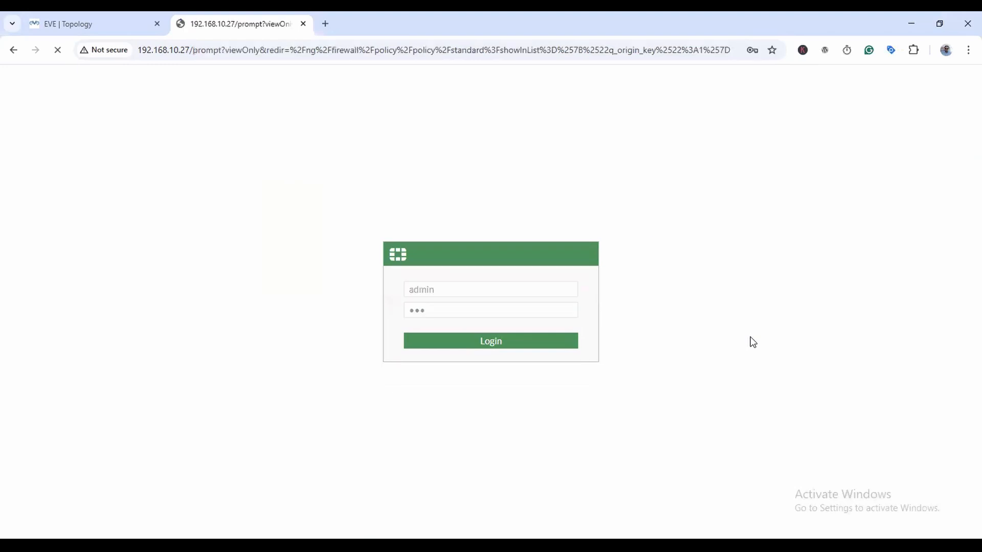
Decline saving the password and accept the hostname in the setup prompt.
click(766, 83)
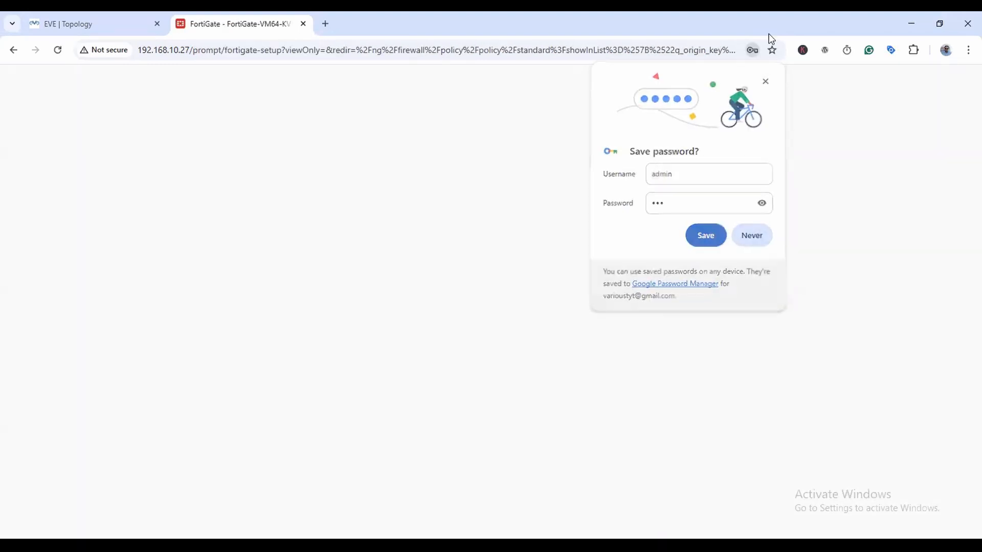
click(450, 365)
click(535, 367)
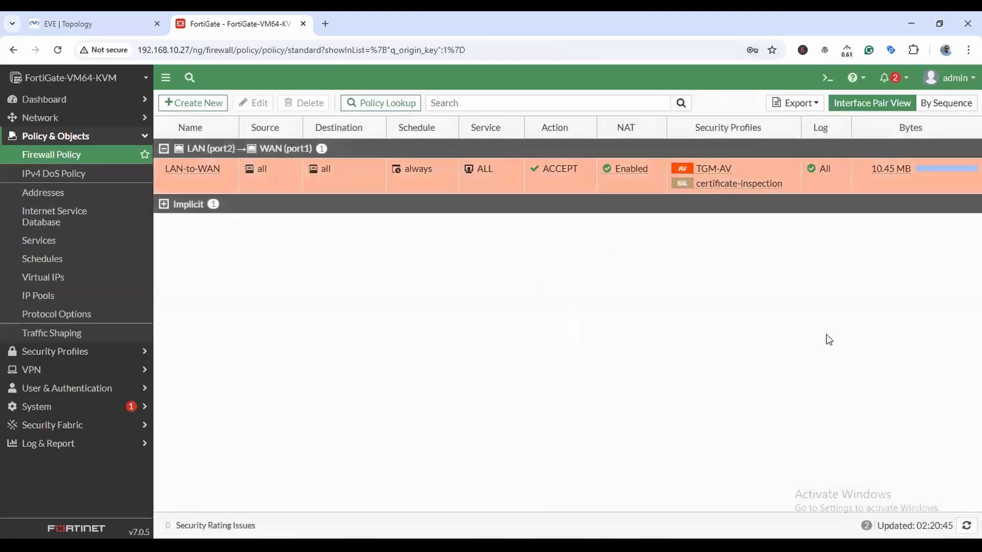
Expand the Implicit policies, review the Forward Traffic log, then check the empty AntiVirus log.
click(164, 204)
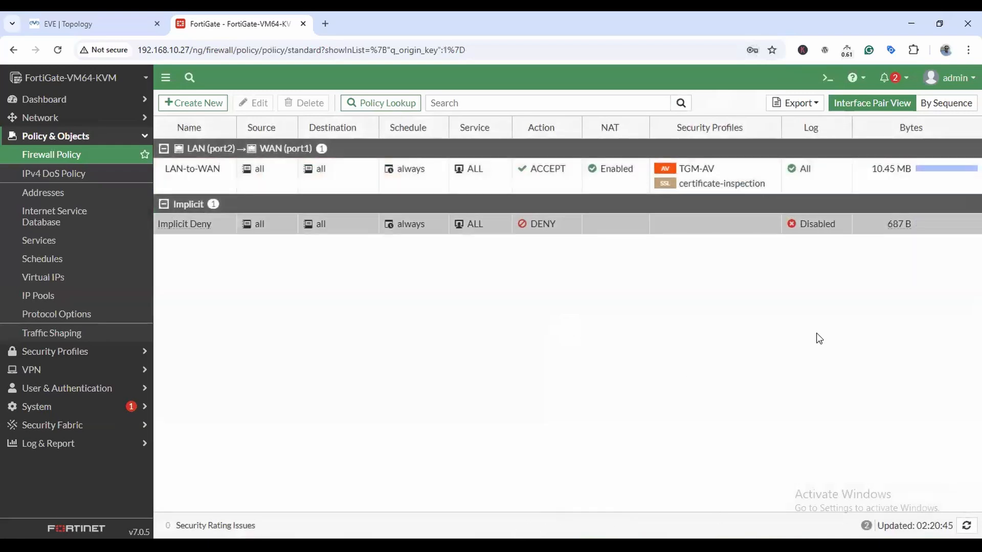
click(57, 443)
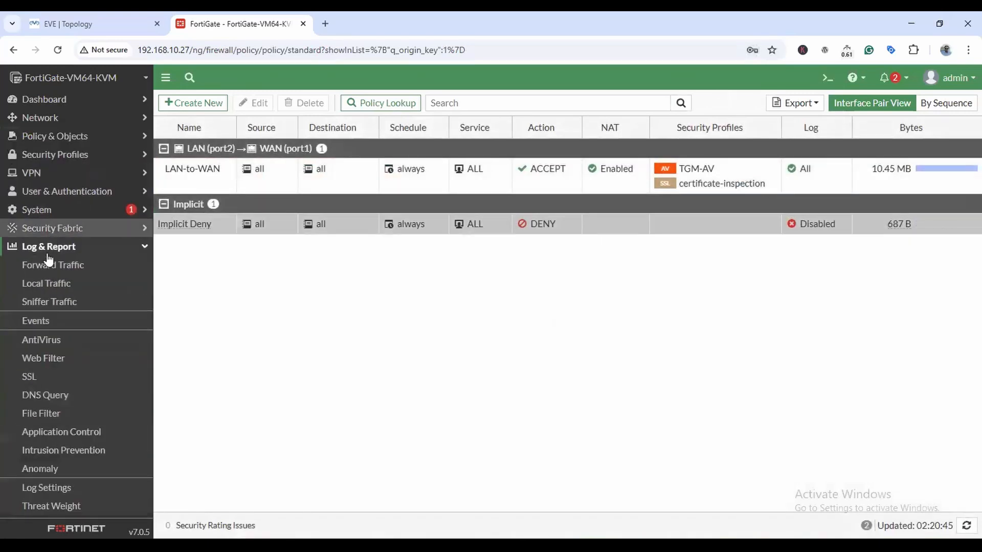
click(50, 264)
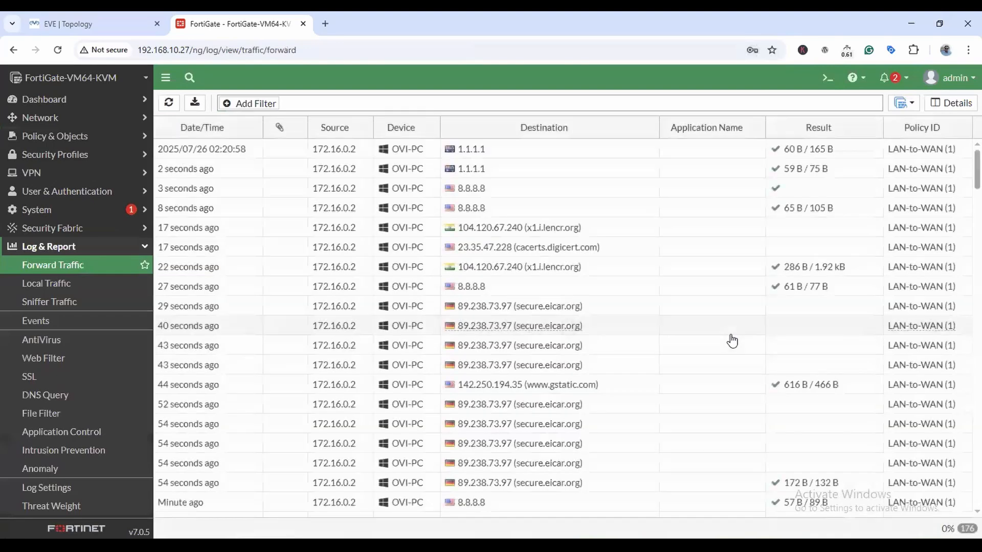
scroll(724, 308, down, 10)
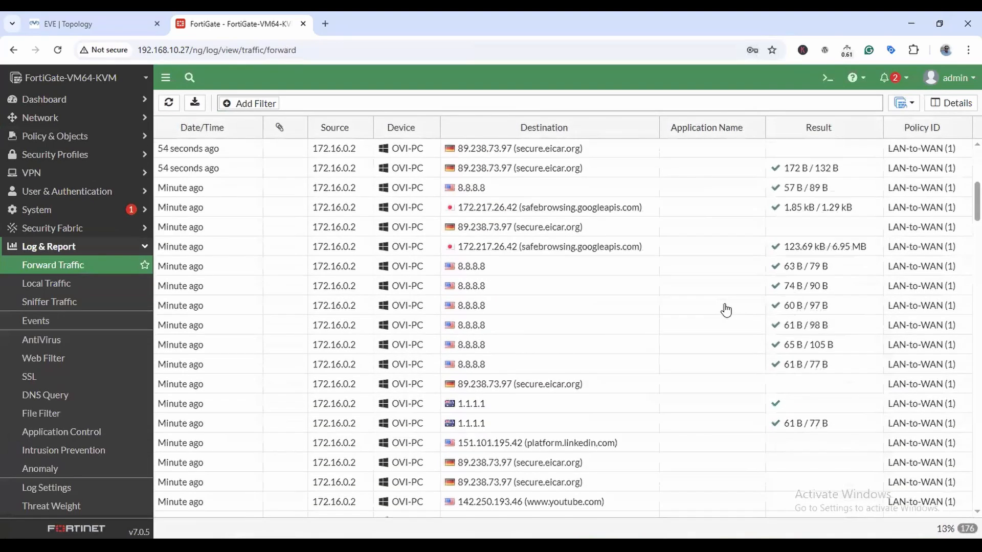
scroll(725, 310, down, 15)
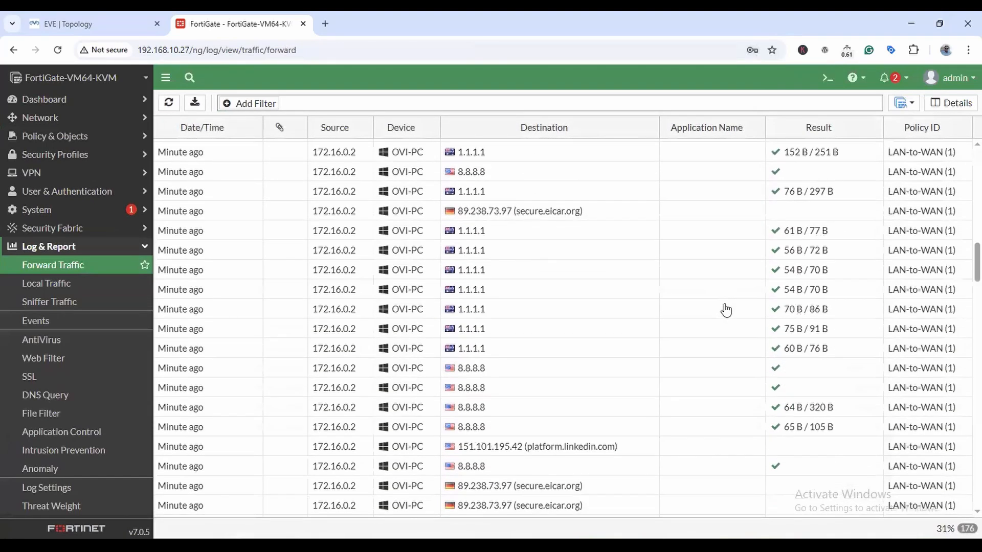
scroll(725, 310, down, 15)
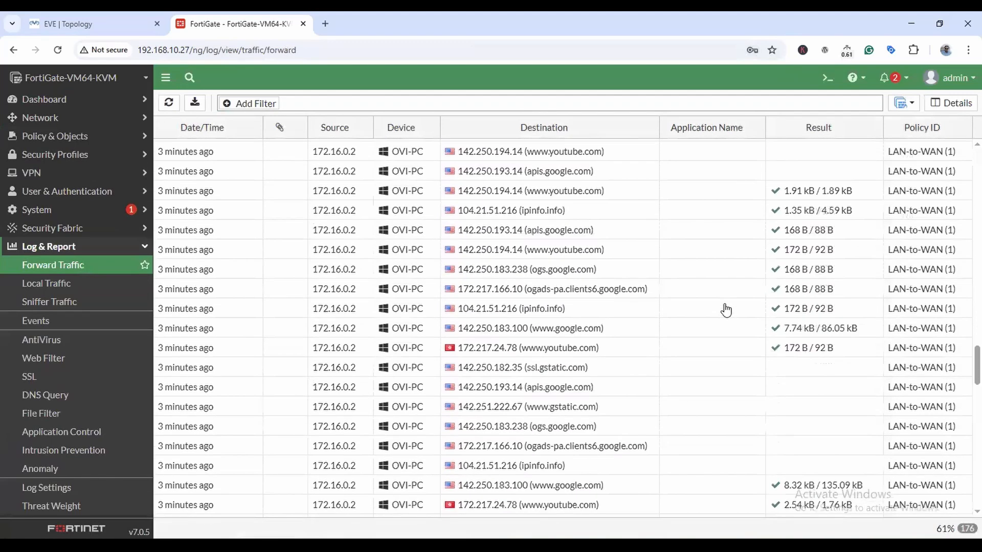
scroll(725, 309, down, 10)
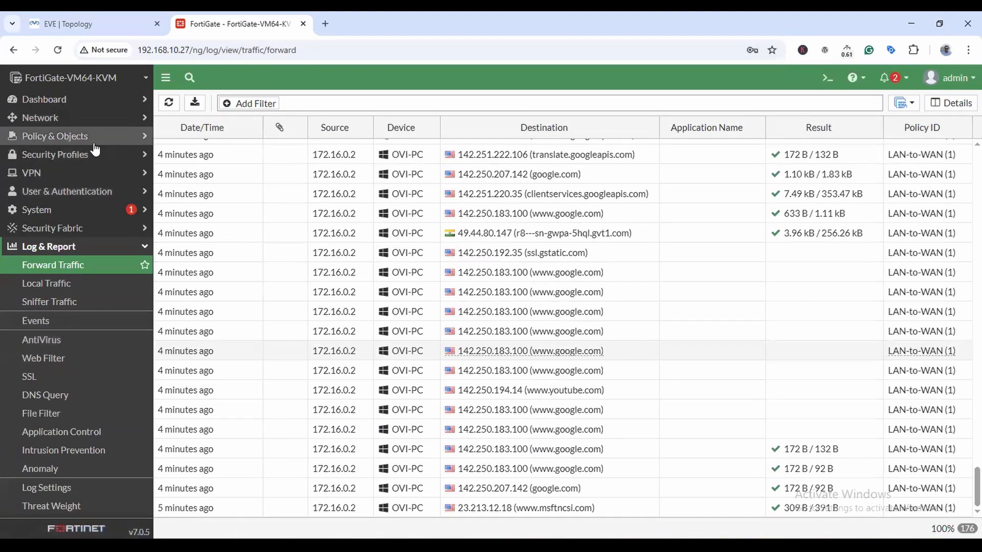
click(34, 342)
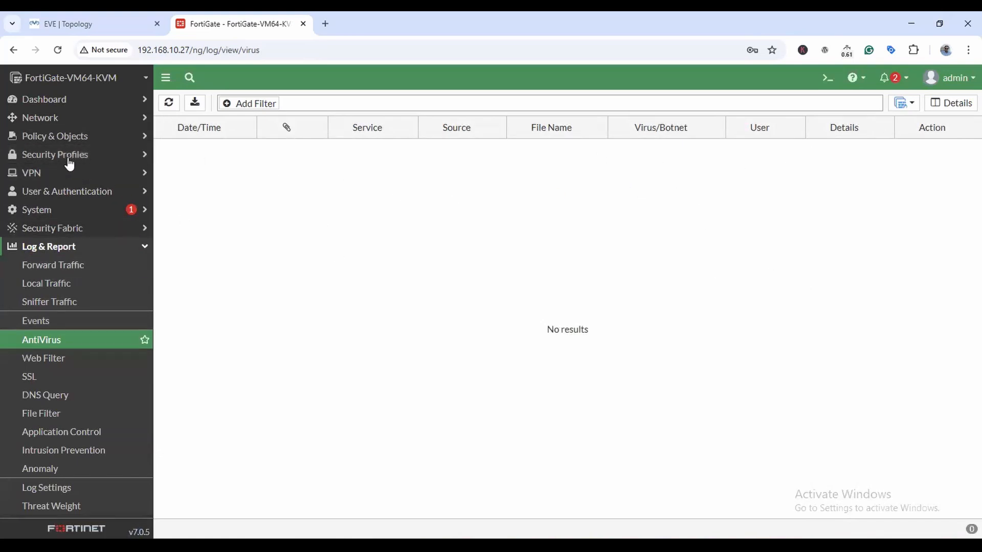
Review the default web filter profile's settings under Security Profiles and cancel without changes.
click(106, 157)
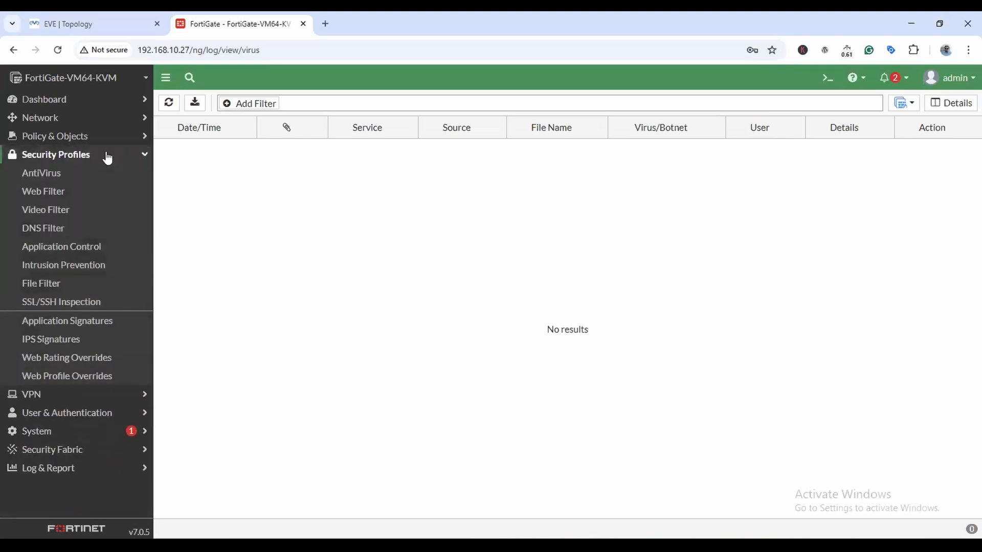
click(42, 176)
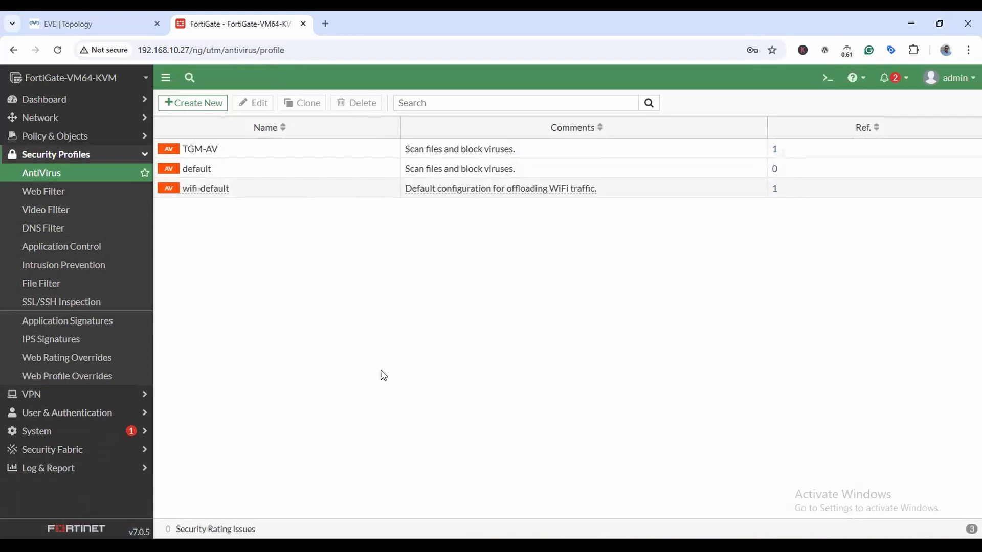
click(44, 192)
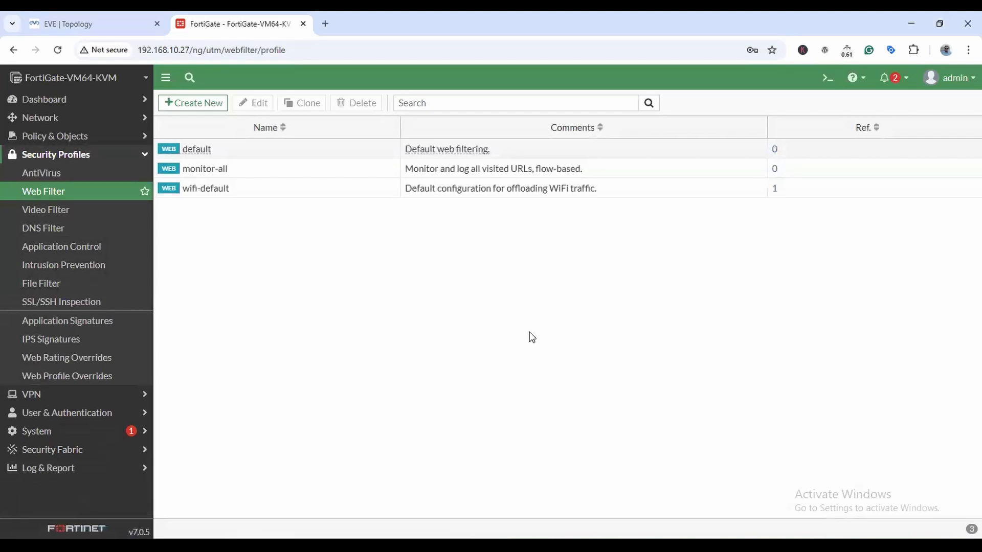
double_click(443, 150)
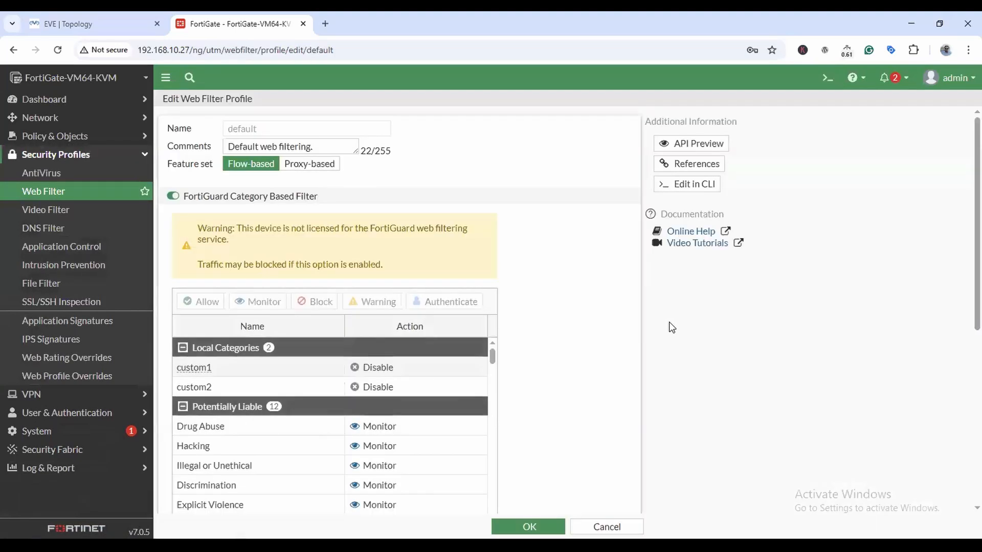
scroll(307, 303, down, 6)
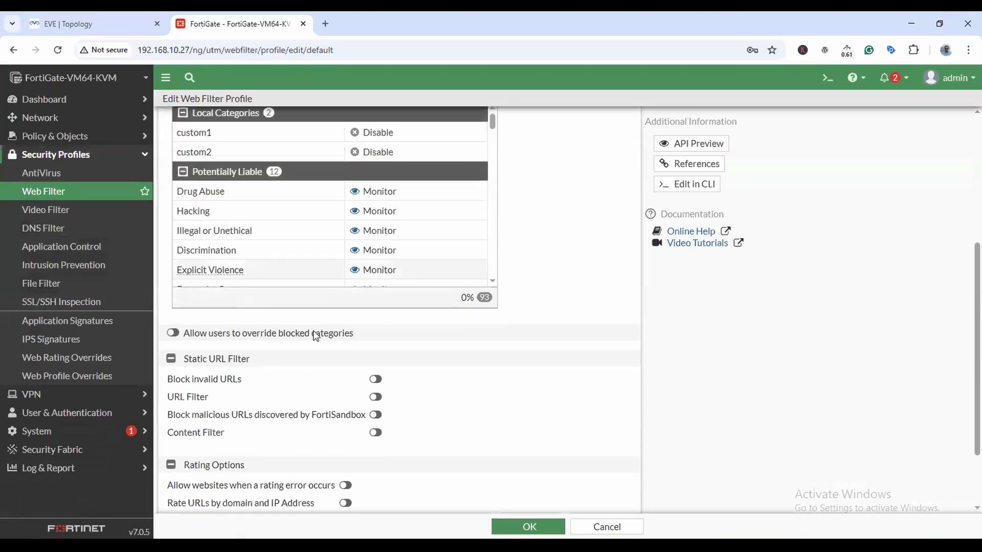
click(607, 527)
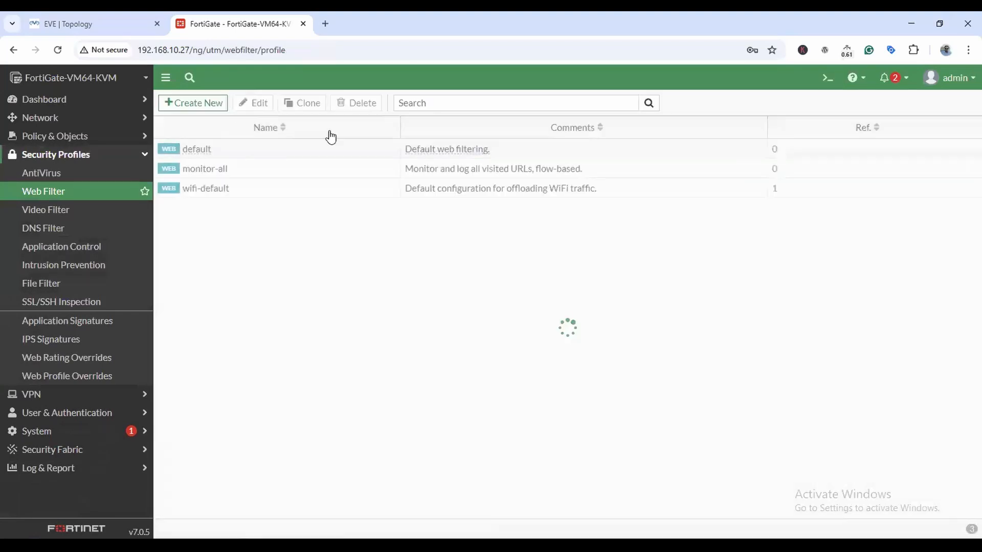
Clone the default web filter profile.
right_click(202, 154)
click(226, 179)
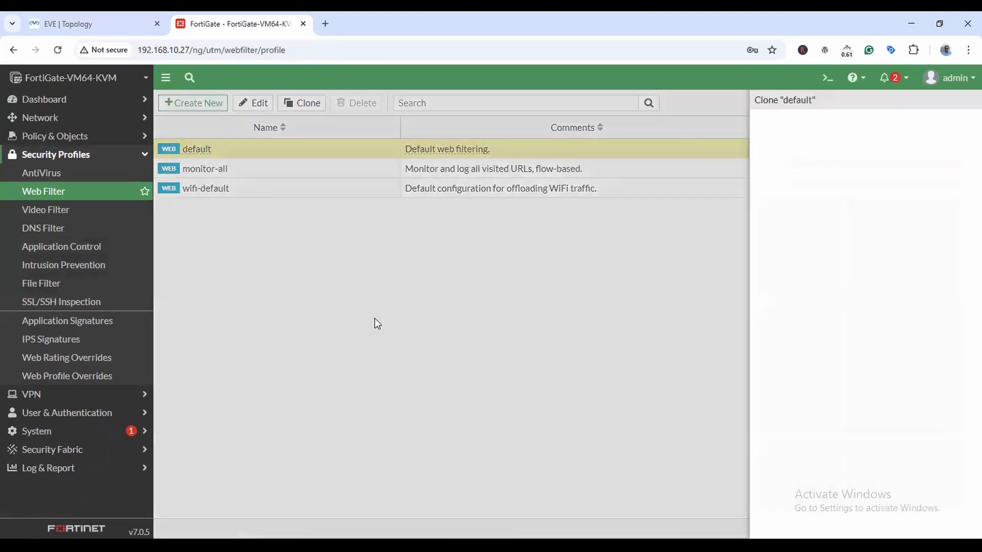
click(648, 219)
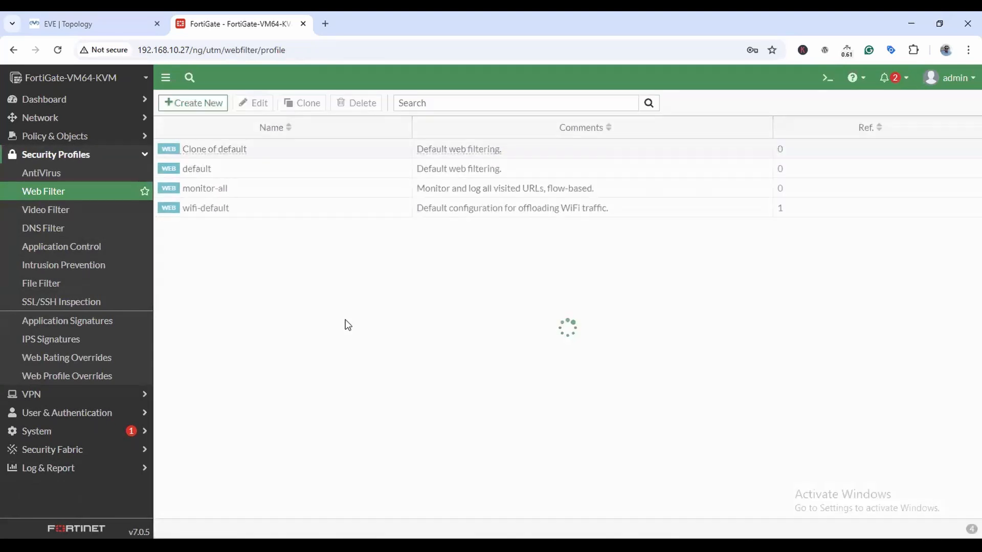
Edit the 'Clone of default' profile and rename it TGM-WEB.
right_click(227, 153)
click(251, 157)
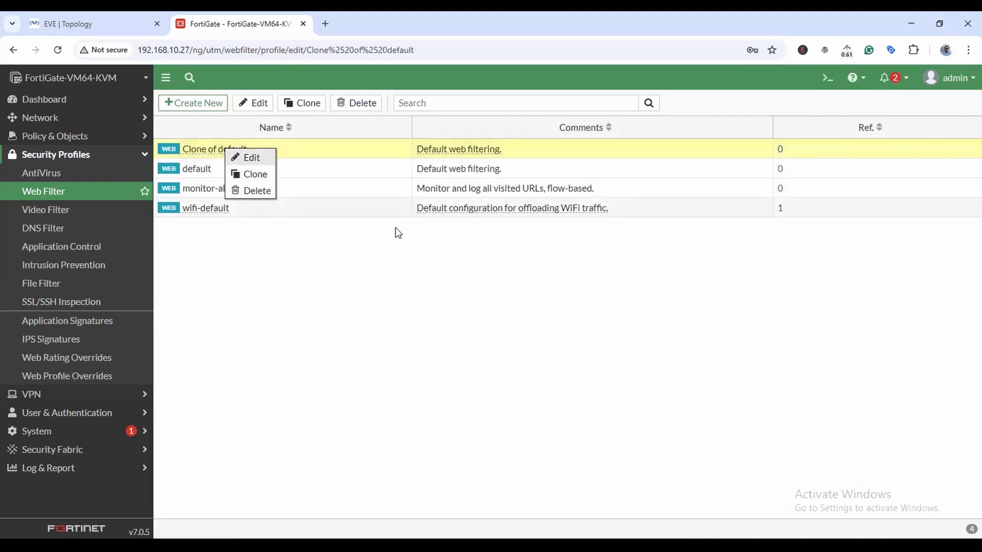
triple_click(288, 128)
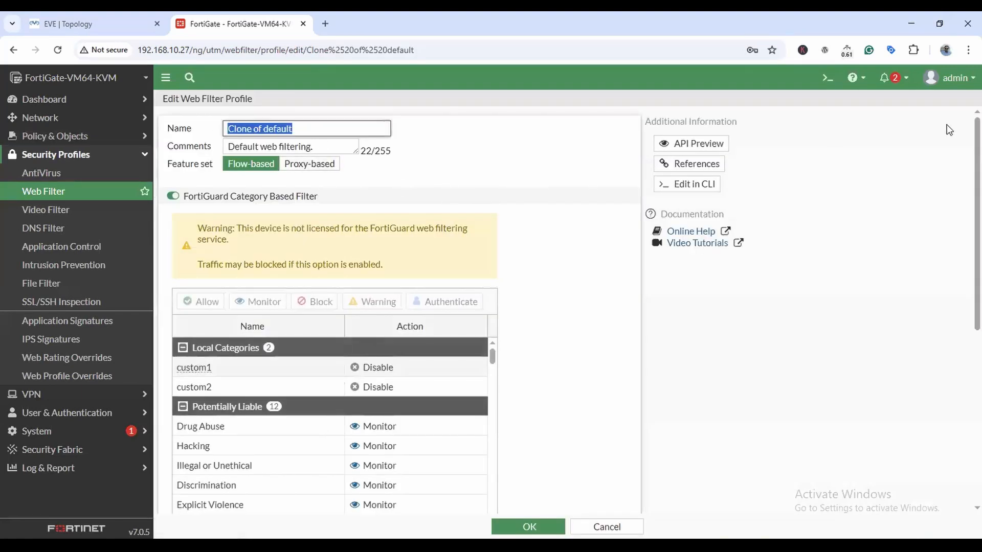
text(TGM-WEB)
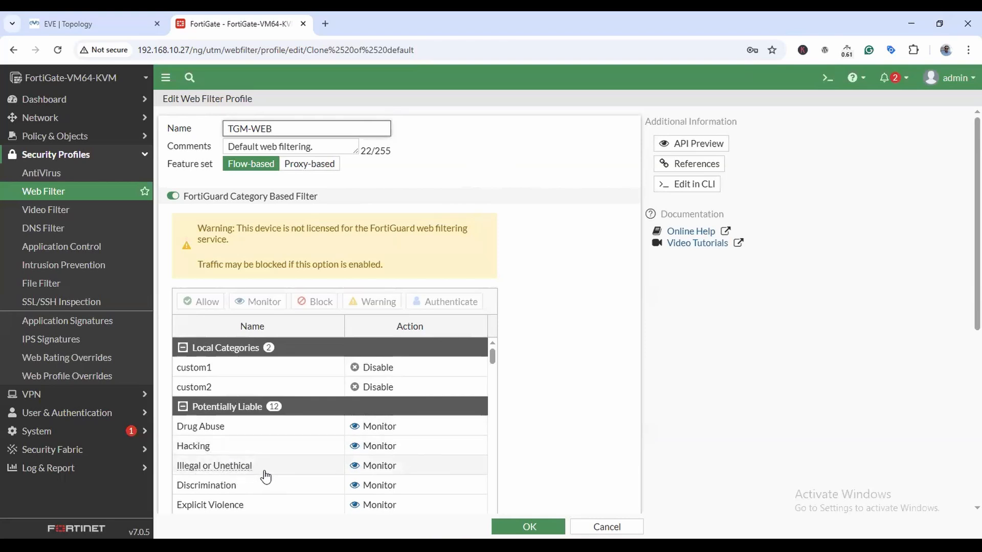
scroll(263, 476, down, 1)
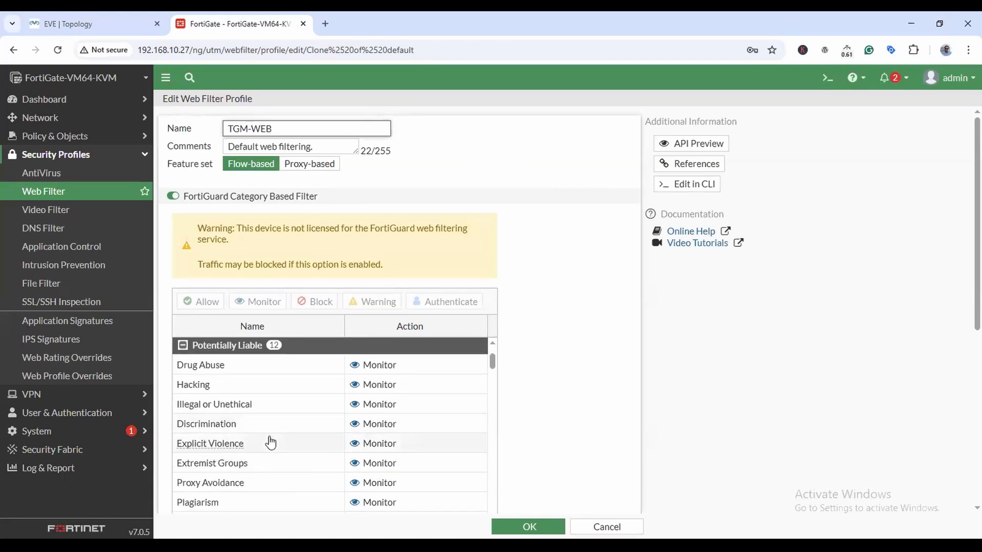
scroll(252, 444, down, 1)
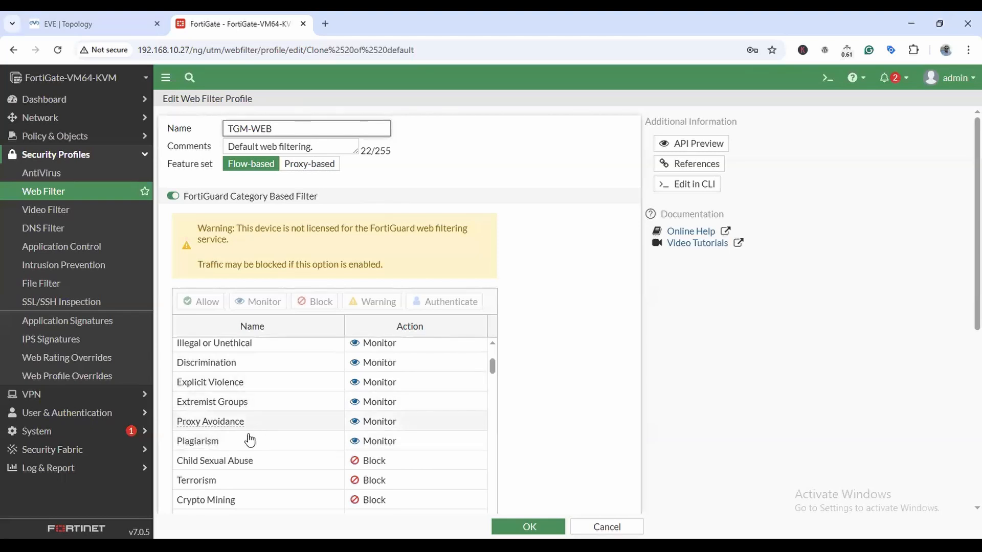
scroll(284, 449, down, 1)
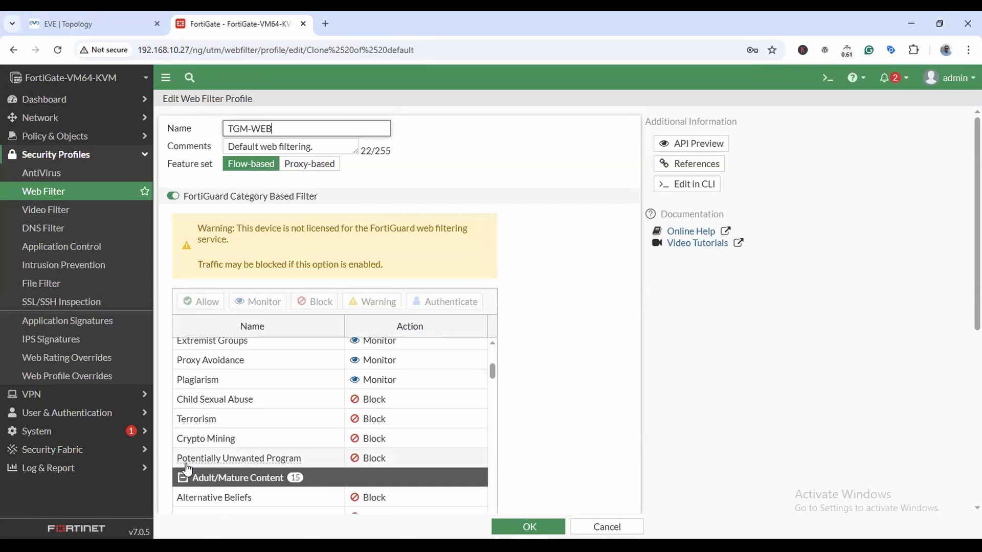
scroll(307, 412, down, 2)
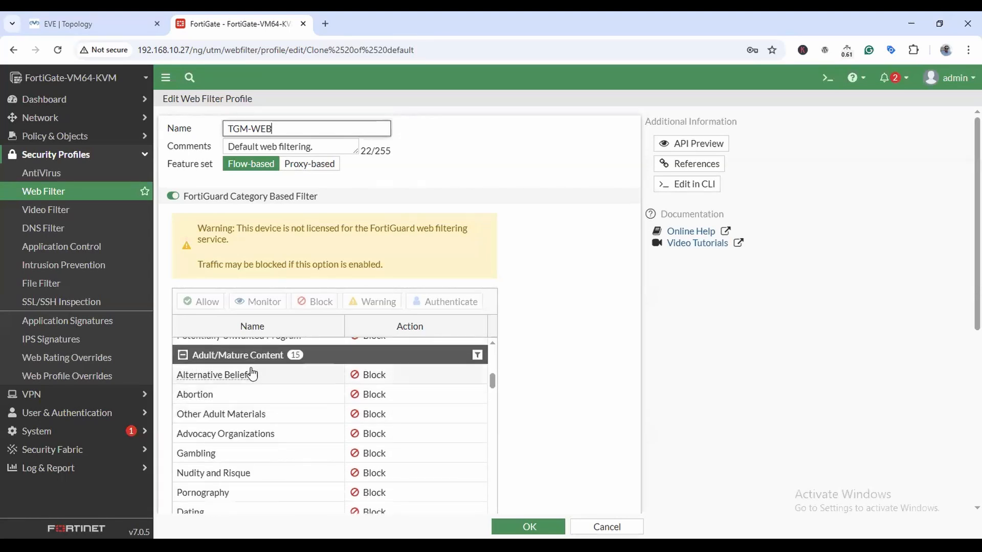
click(196, 355)
scroll(220, 396, up, 5)
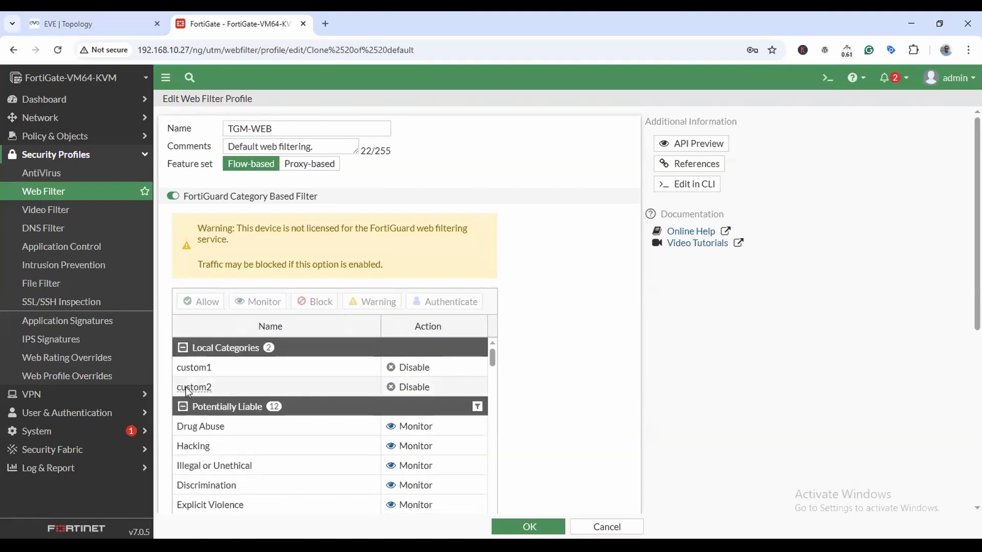
click(183, 407)
click(182, 348)
click(183, 409)
click(217, 425)
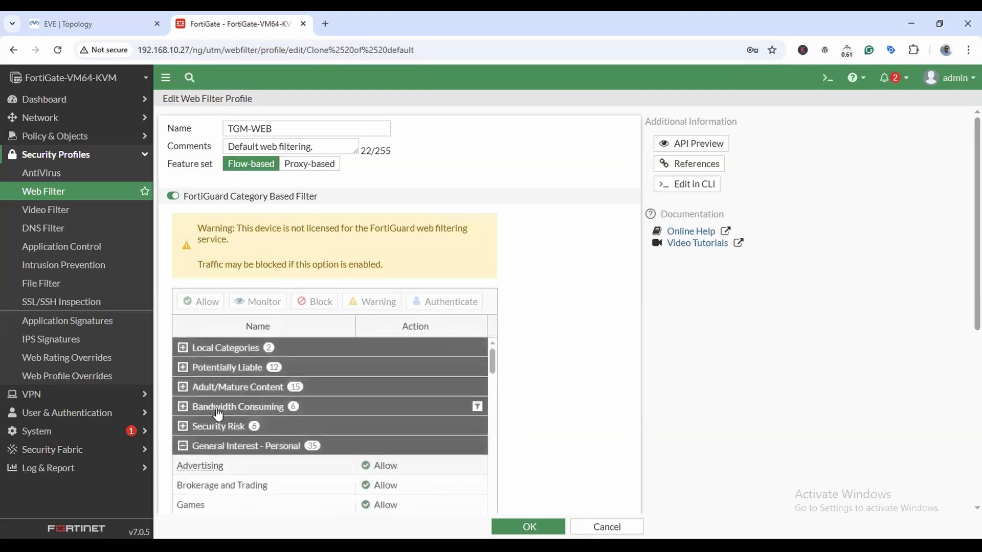
click(183, 446)
scroll(186, 399, down, 3)
click(185, 351)
scroll(214, 434, down, 3)
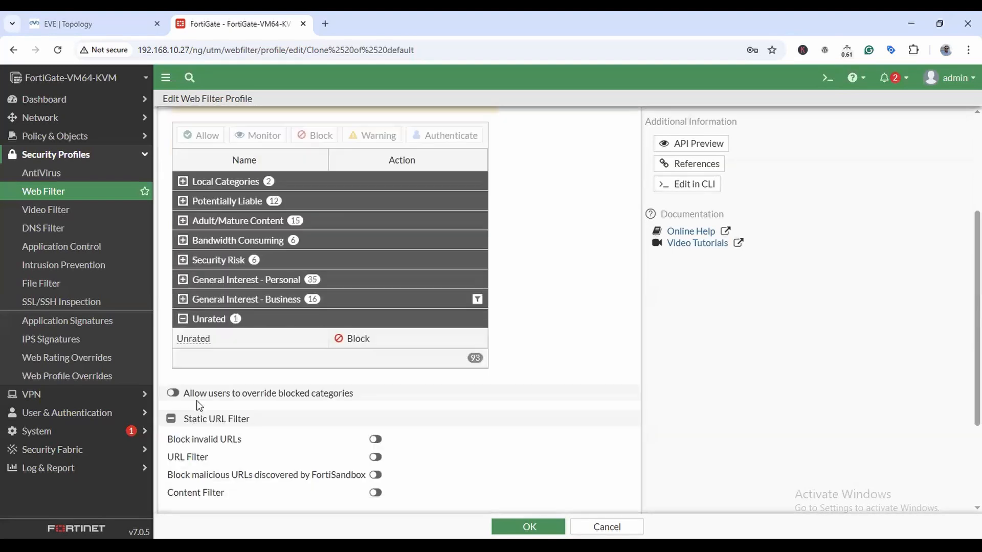
scroll(196, 401, down, 1)
click(208, 304)
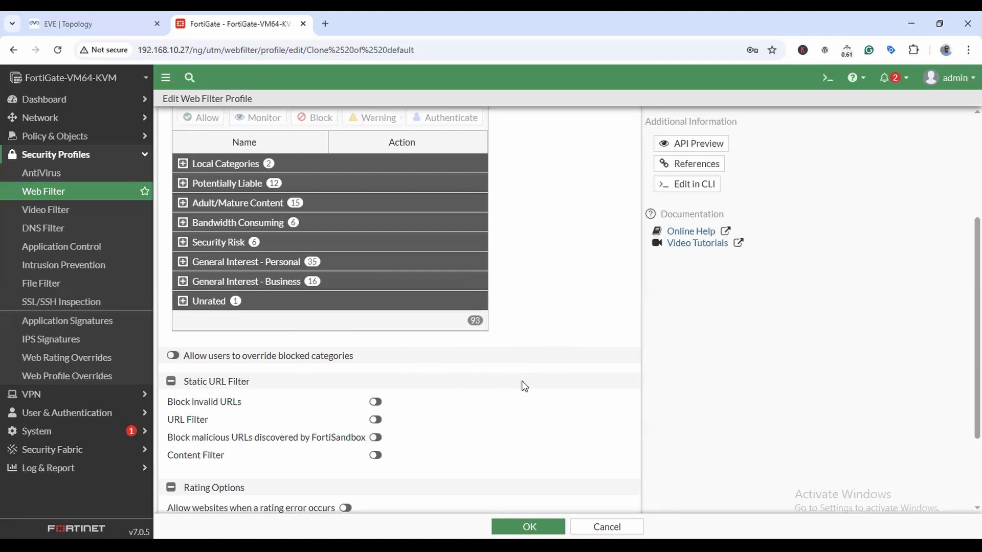
scroll(522, 386, up, 3)
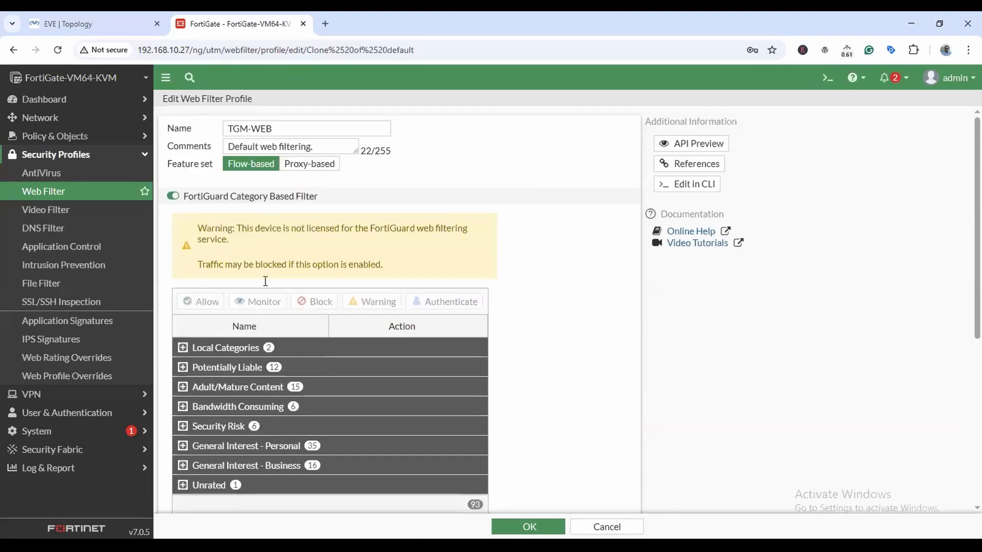
click(183, 347)
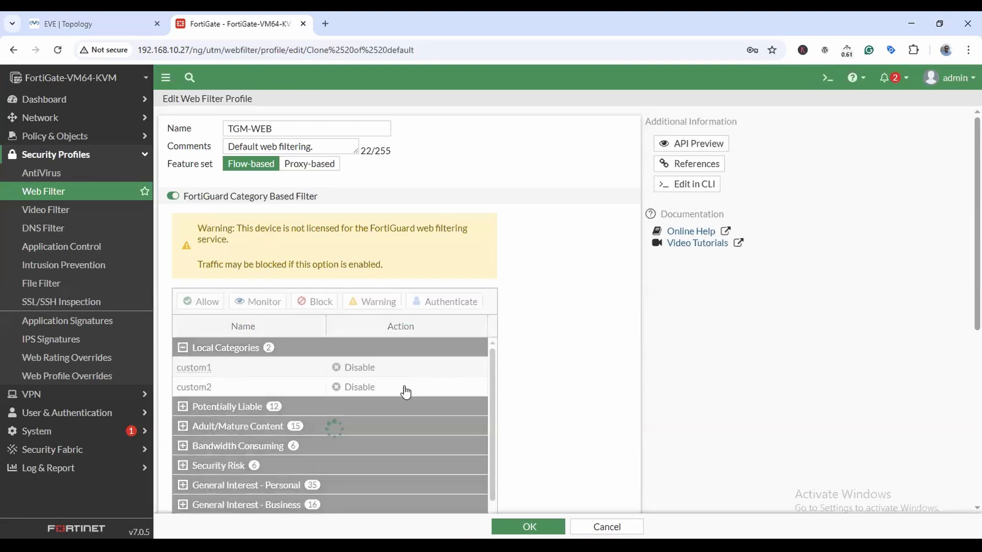
click(363, 373)
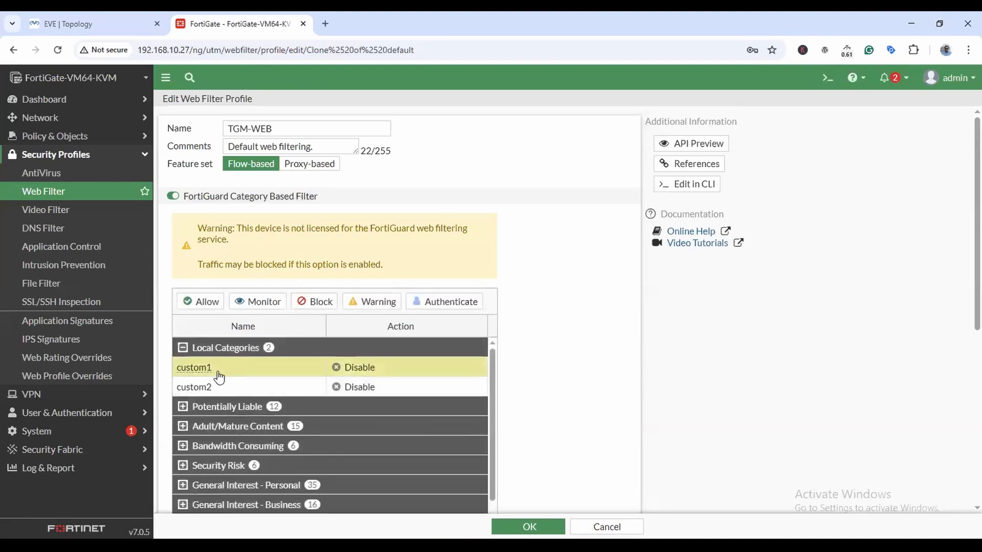
double_click(200, 367)
click(250, 373)
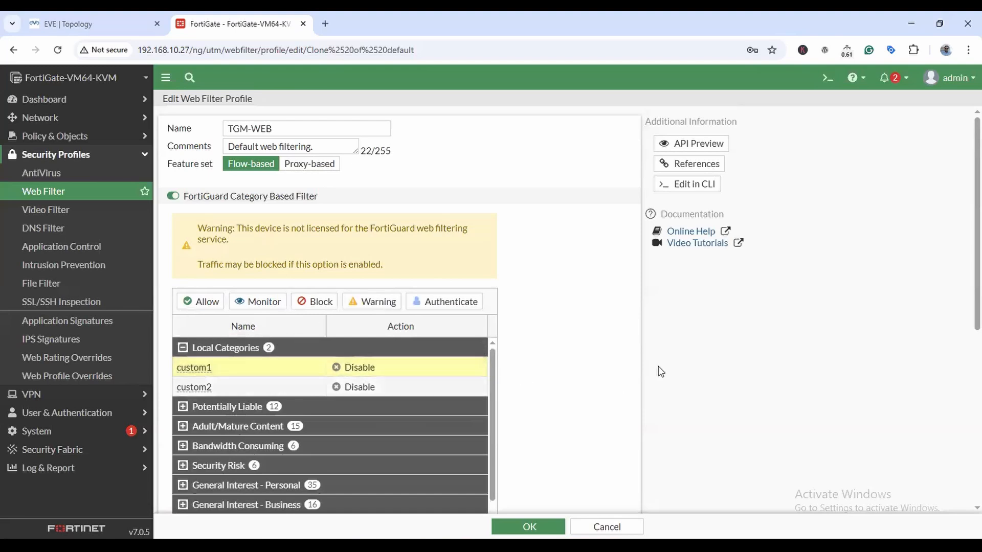
click(185, 407)
scroll(351, 404, down, 2)
scroll(225, 394, up, 1)
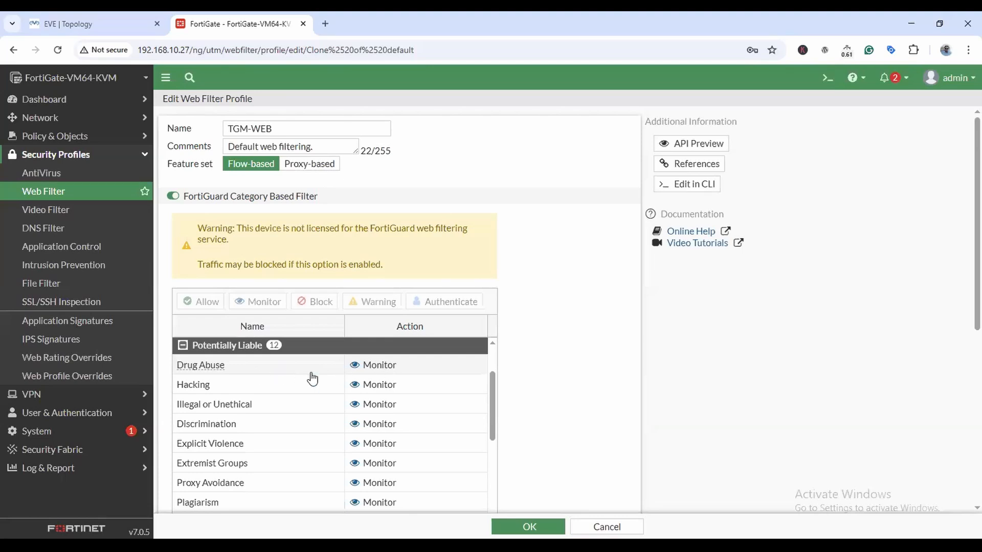
click(294, 369)
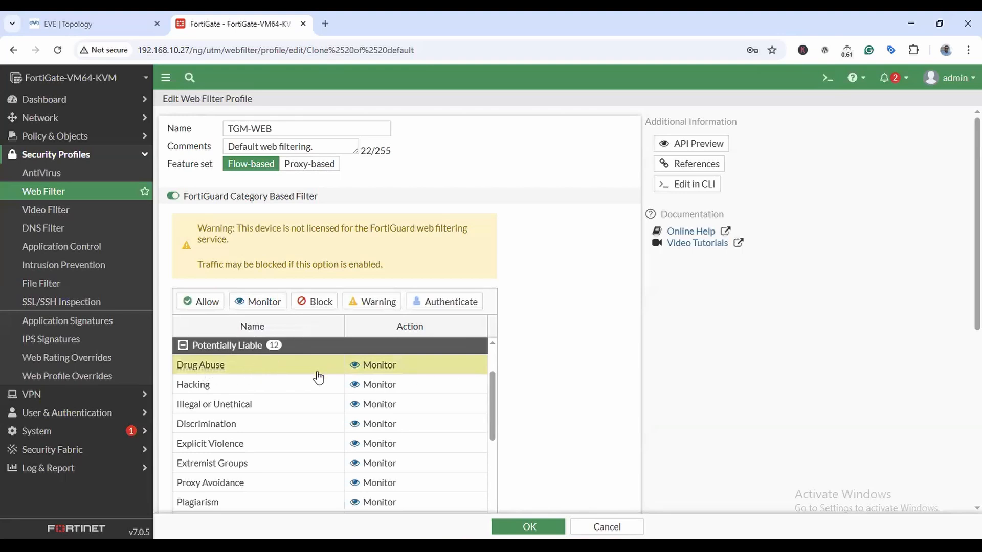
Block Drug Abuse, Hacking, Illegal or Unethical, Discrimination, Explicit Violence and Extremist Groups.
click(321, 302)
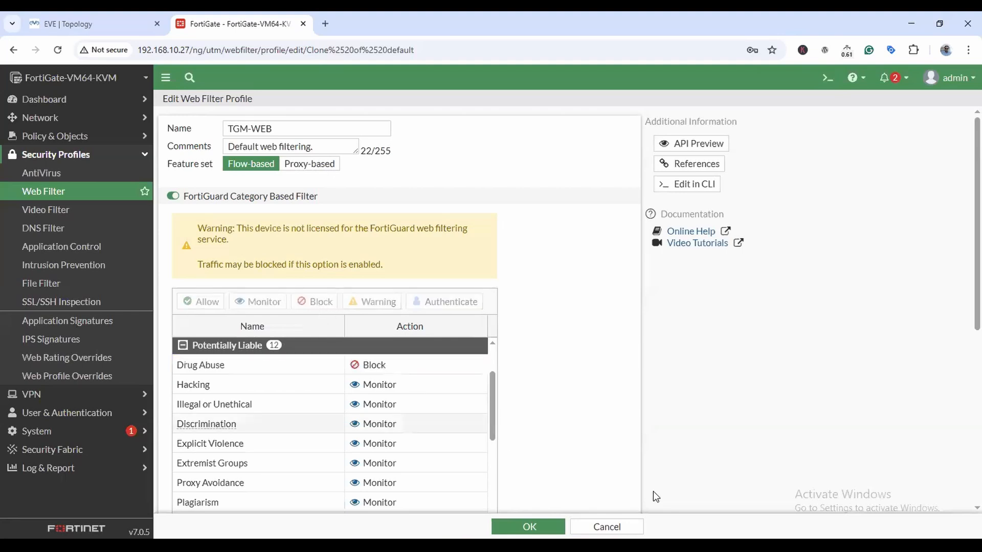
click(278, 389)
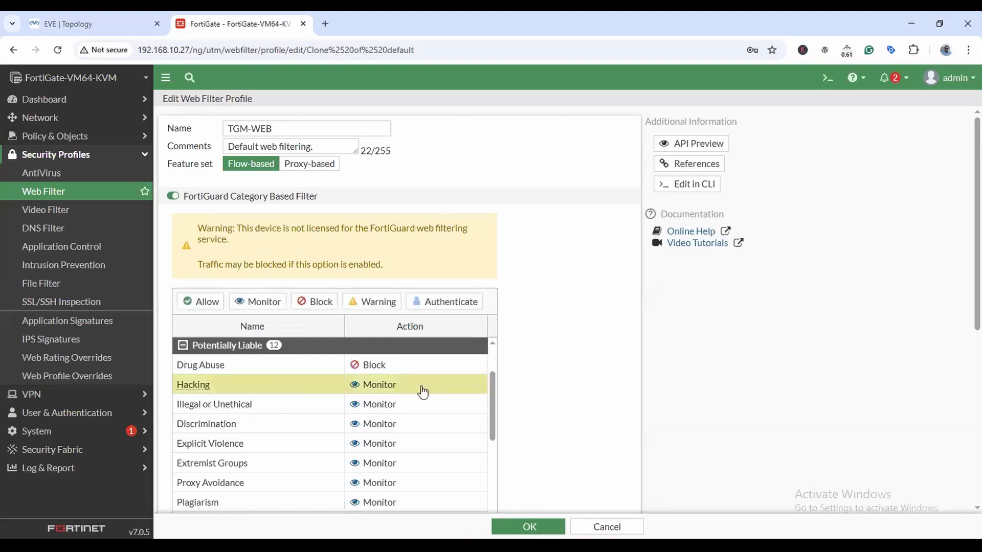
click(321, 303)
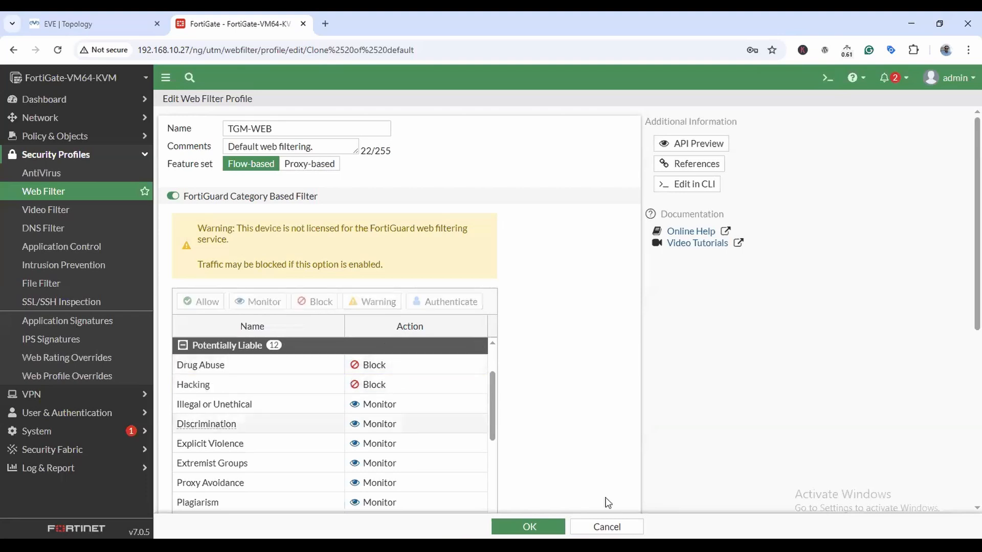
click(274, 405)
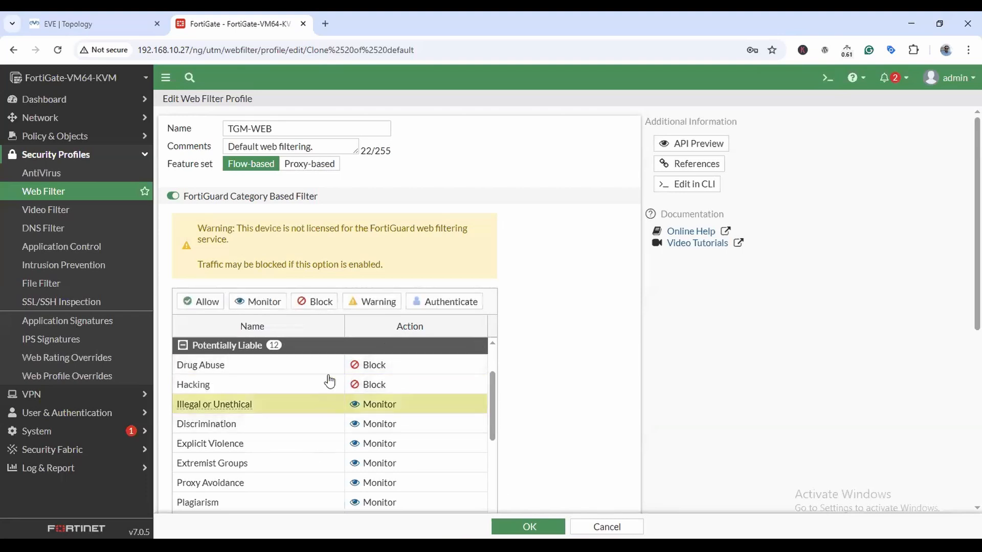
click(321, 303)
click(296, 423)
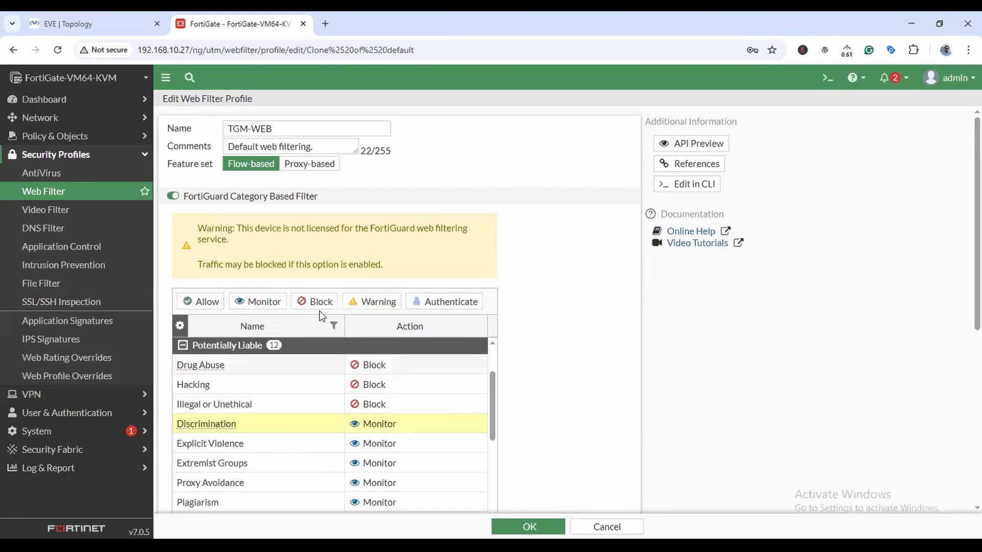
click(314, 301)
click(301, 444)
click(312, 301)
click(302, 463)
click(322, 302)
Block the Proxy Avoidance and Plagiarism categories as well.
scroll(302, 445, down, 2)
click(300, 425)
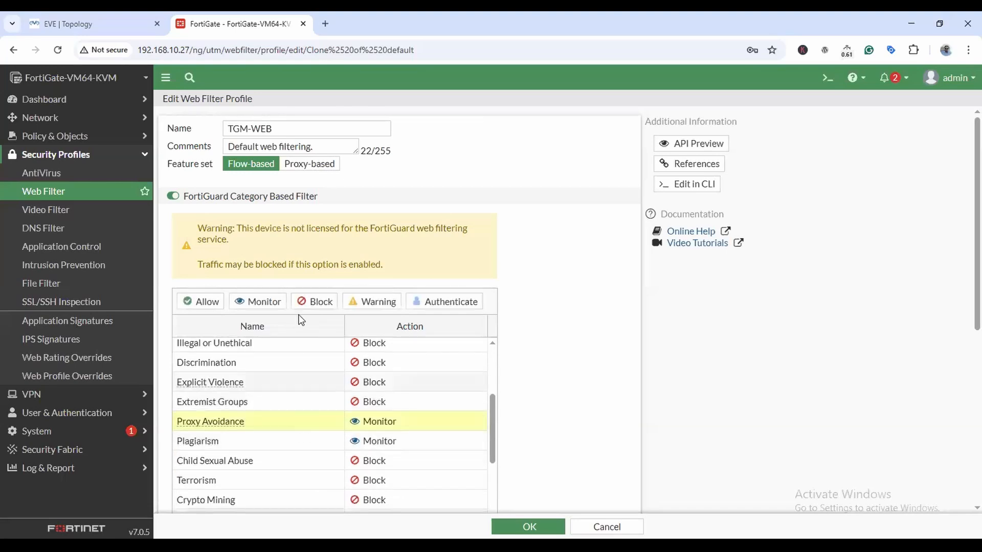
click(302, 306)
click(298, 441)
click(314, 303)
Expand the Adult/Mature Content and Bandwidth Consuming category groups.
scroll(309, 440, down, 1)
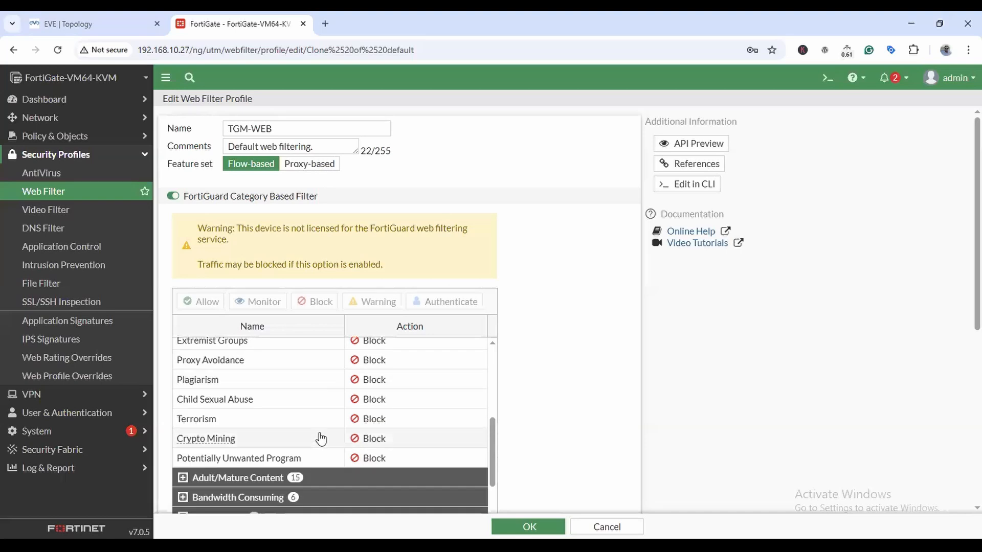
click(272, 477)
scroll(289, 415, down, 3)
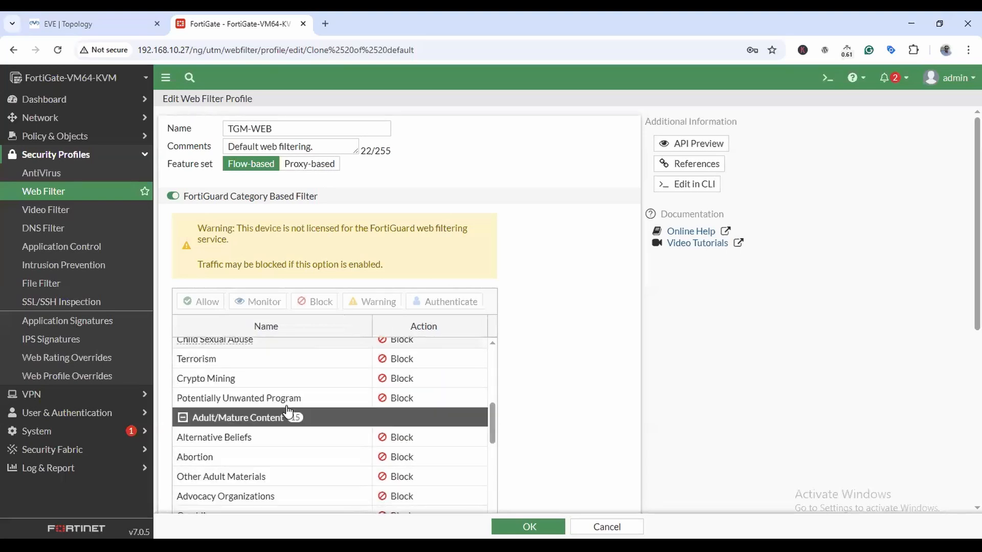
scroll(293, 420, down, 5)
click(364, 430)
scroll(365, 435, down, 2)
scroll(201, 414, up, 1)
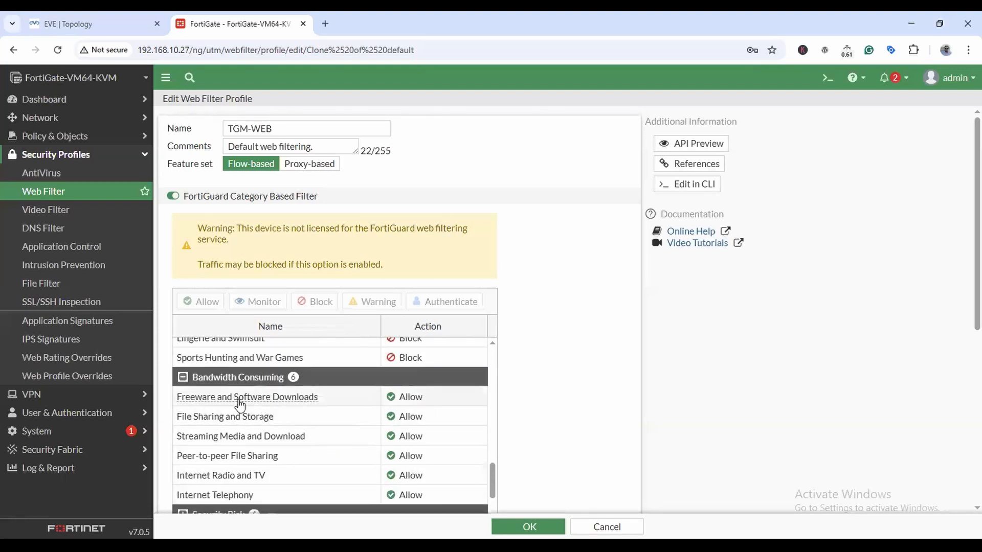
click(342, 399)
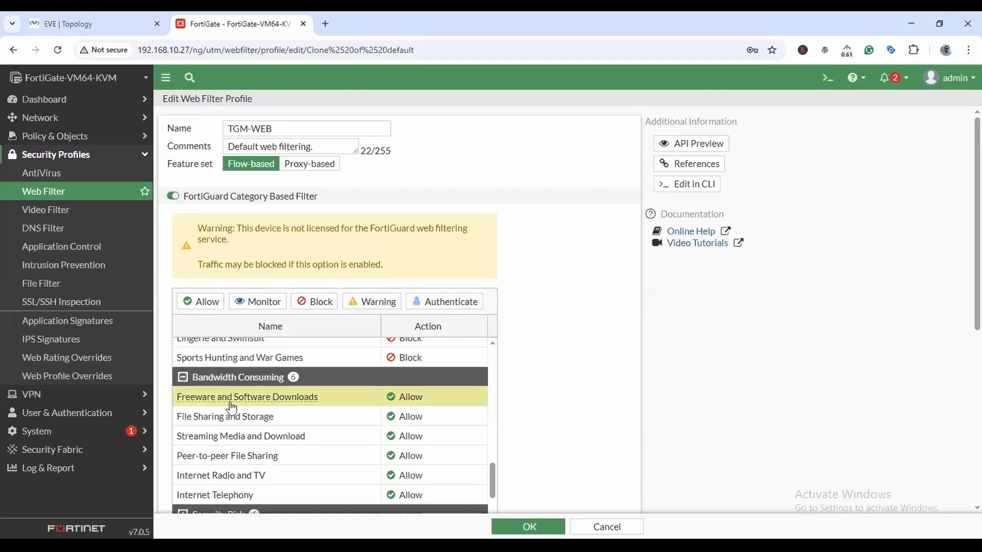
Set the Internet Radio and TV category to Block.
mouse_move(296, 403)
scroll(278, 470, down, 2)
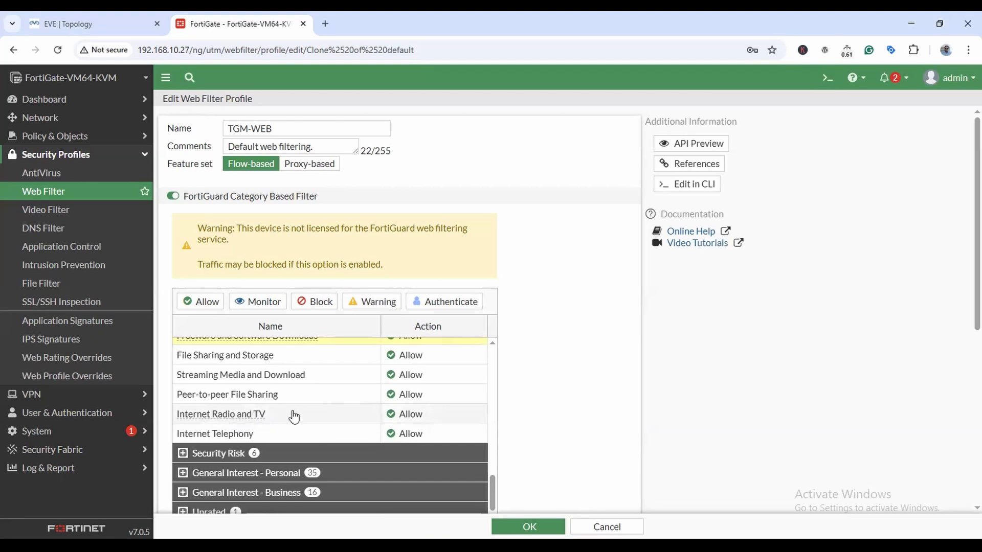
click(295, 415)
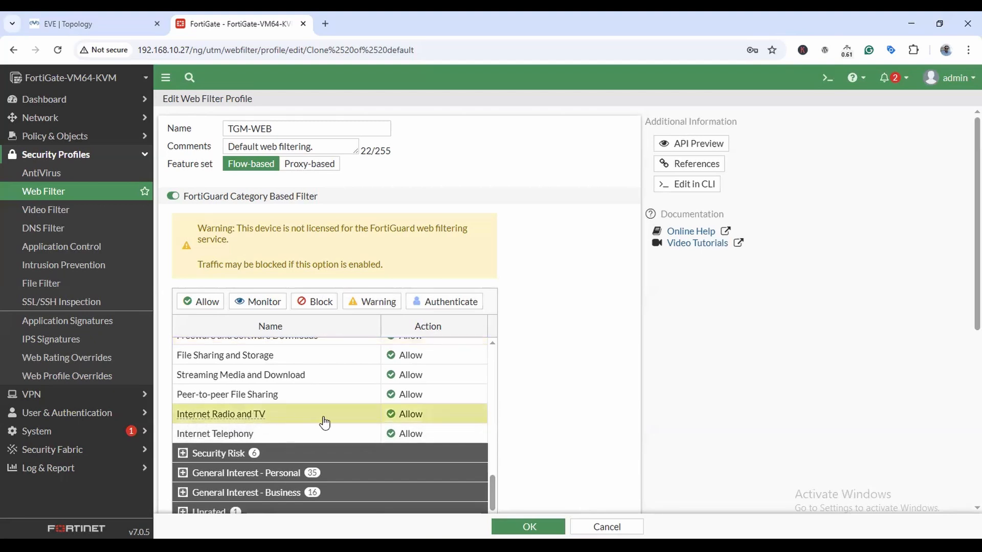
click(323, 303)
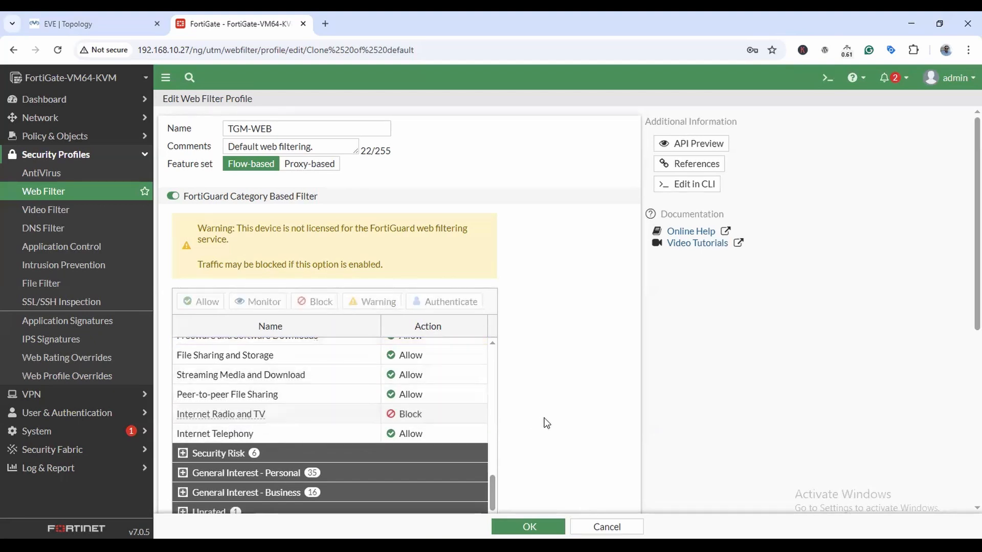
Collapse the Adult/Mature Content, Bandwidth Consuming, Potentially Liable and Local Categories groups.
scroll(450, 424, down, 3)
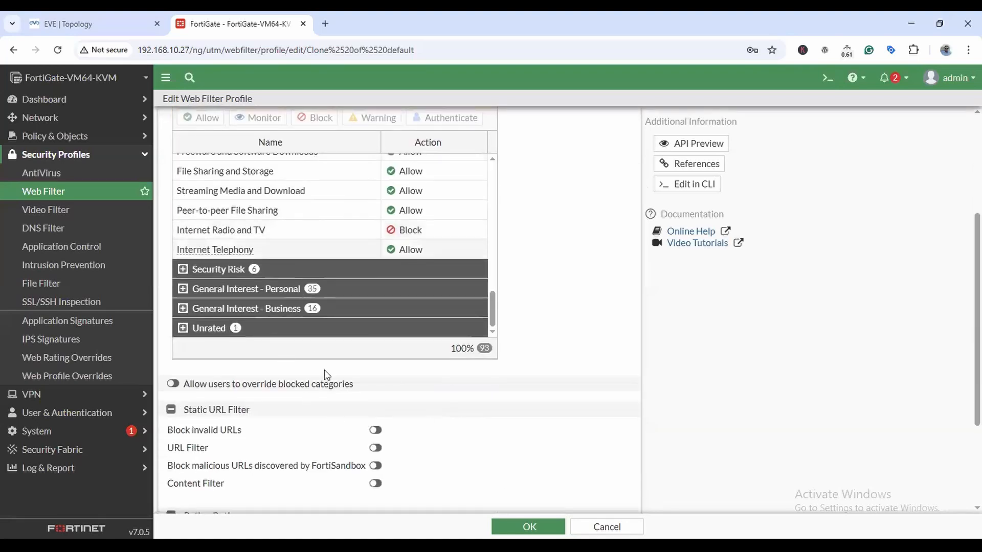
scroll(358, 396, up, 3)
scroll(215, 422, up, 4)
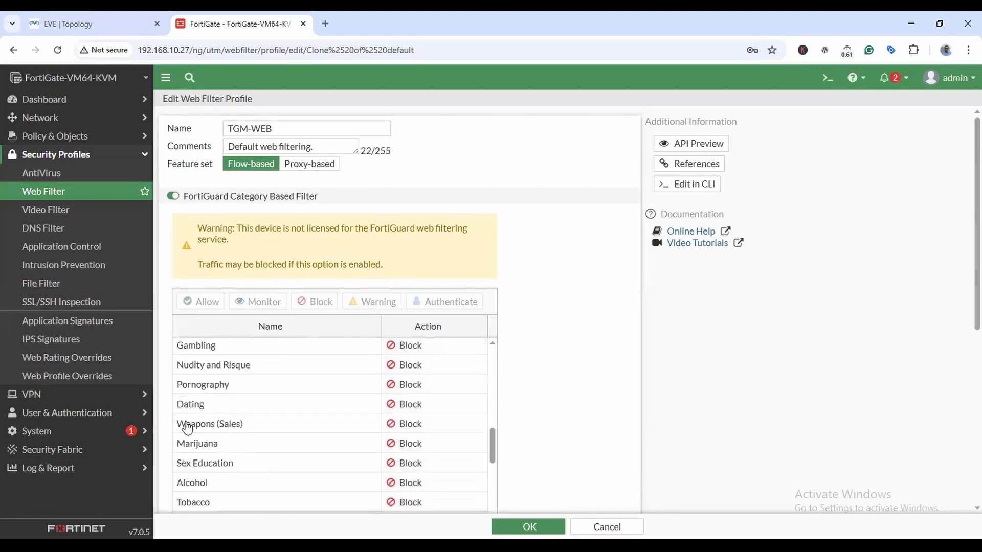
scroll(190, 427, up, 3)
click(184, 371)
scroll(212, 400, down, 1)
scroll(187, 384, up, 1)
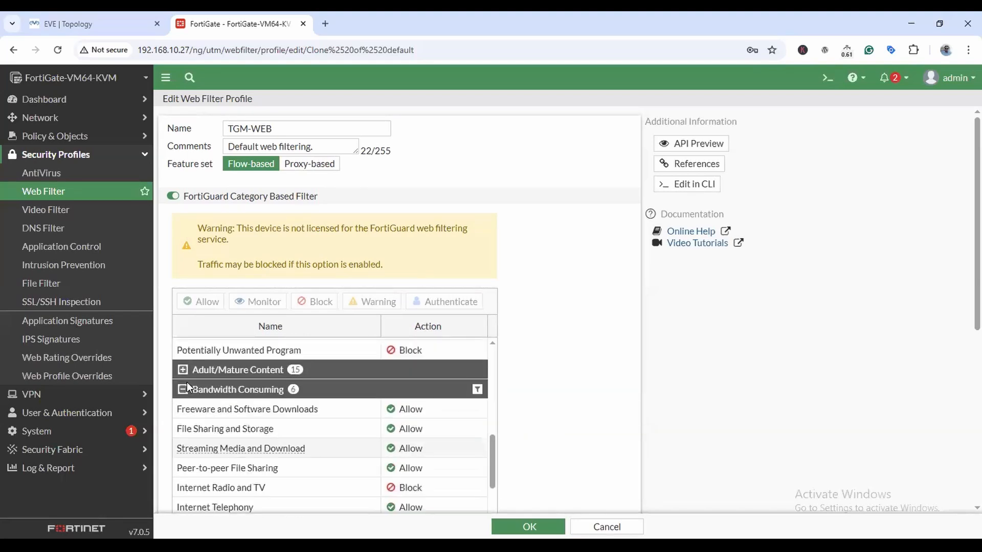
scroll(214, 431, up, 1)
click(183, 432)
scroll(185, 409, up, 5)
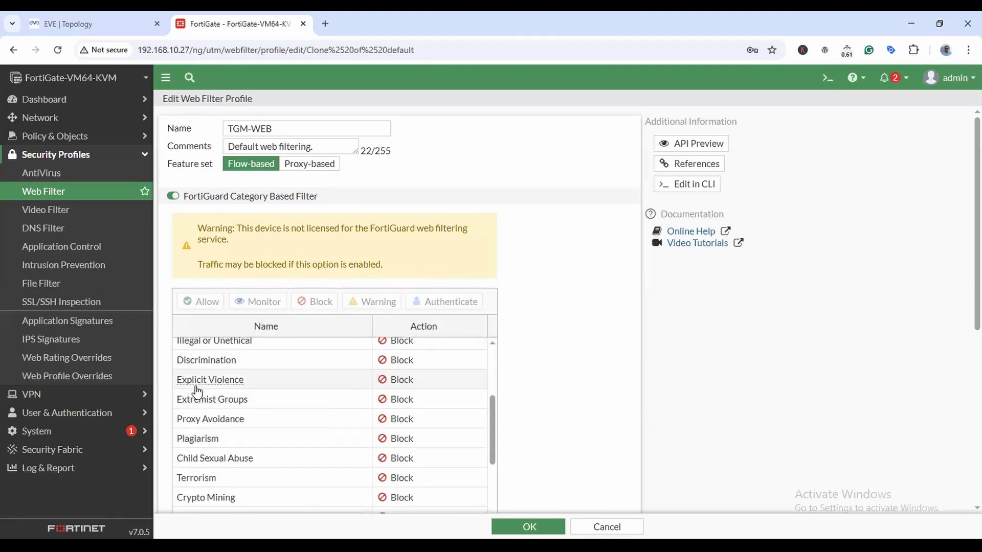
click(183, 405)
click(209, 348)
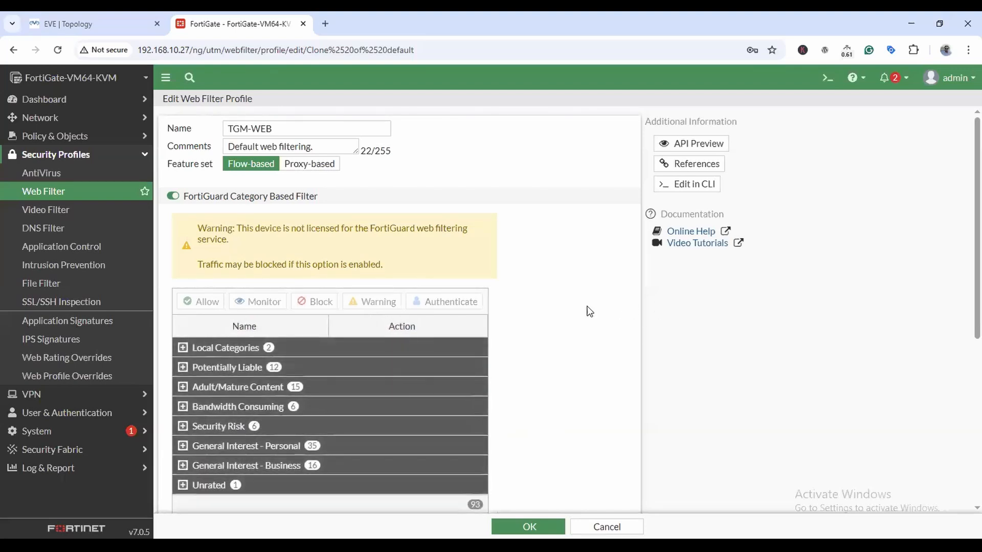
Expand General Interest - Business and check its subcategories, e.g. Remote Access and URL Shortening, are Allow.
scroll(585, 311, down, 3)
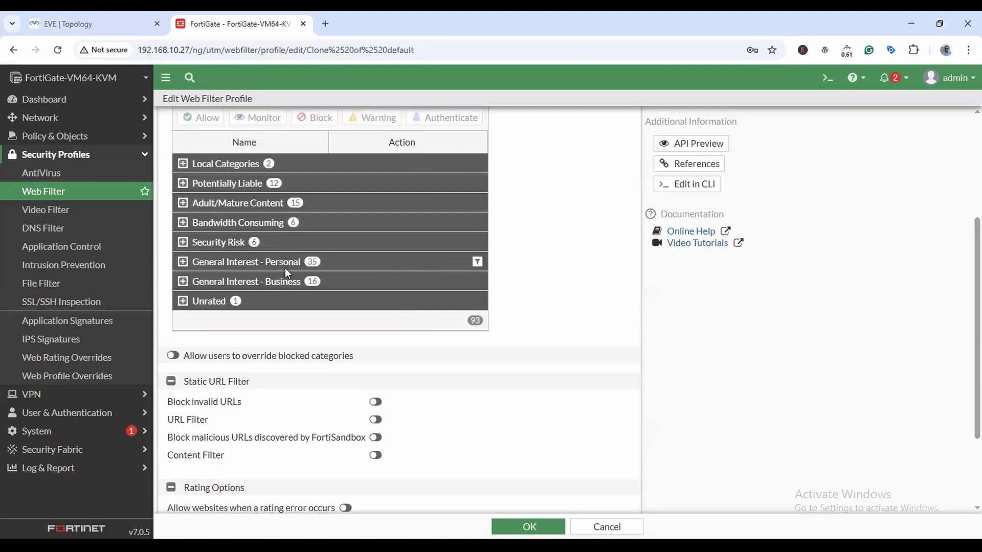
click(183, 282)
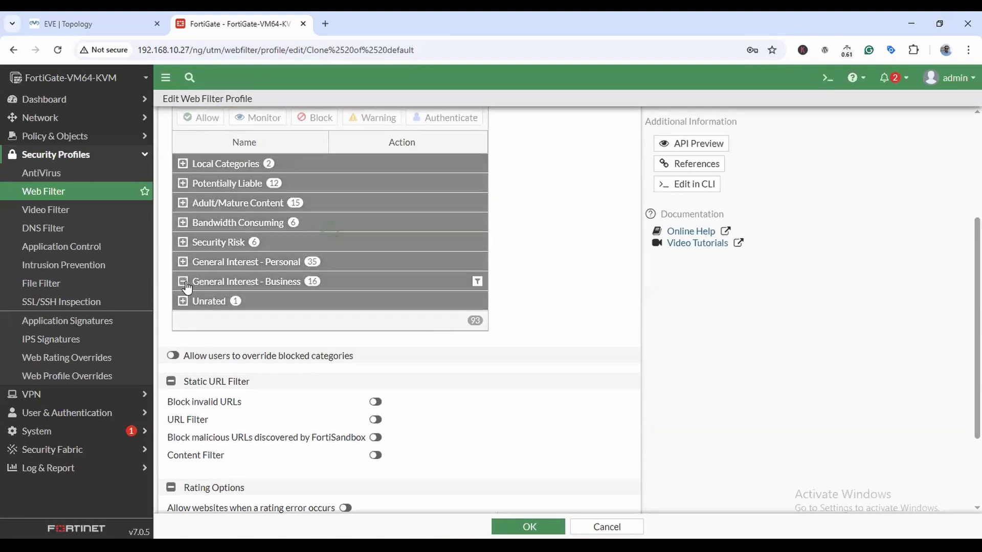
scroll(276, 317, down, 5)
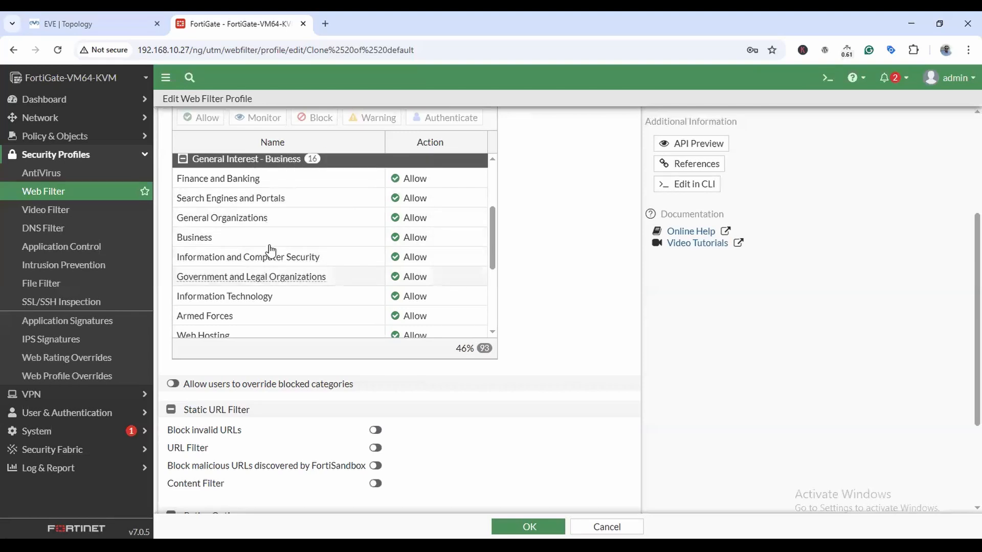
scroll(271, 250, down, 3)
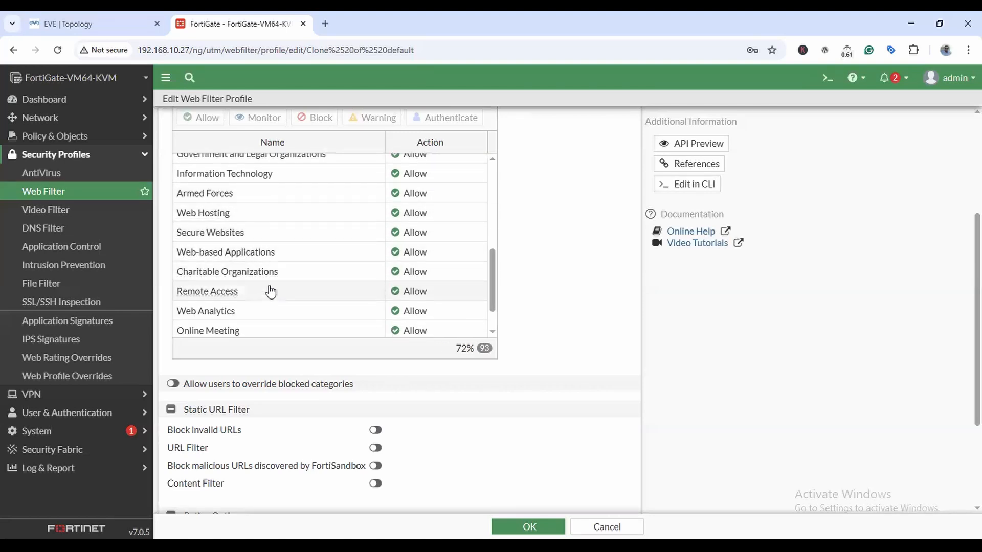
scroll(271, 292, down, 2)
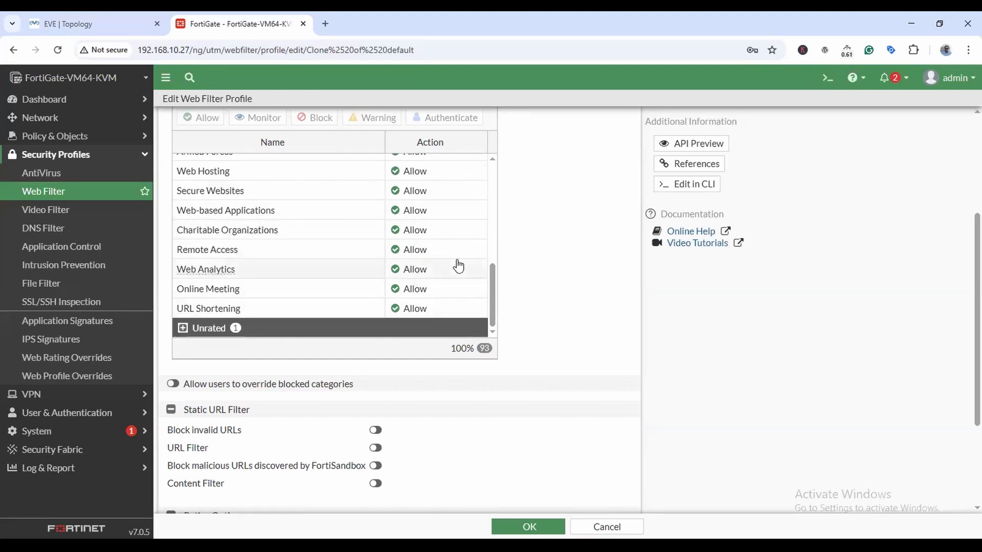
scroll(337, 277, down, 3)
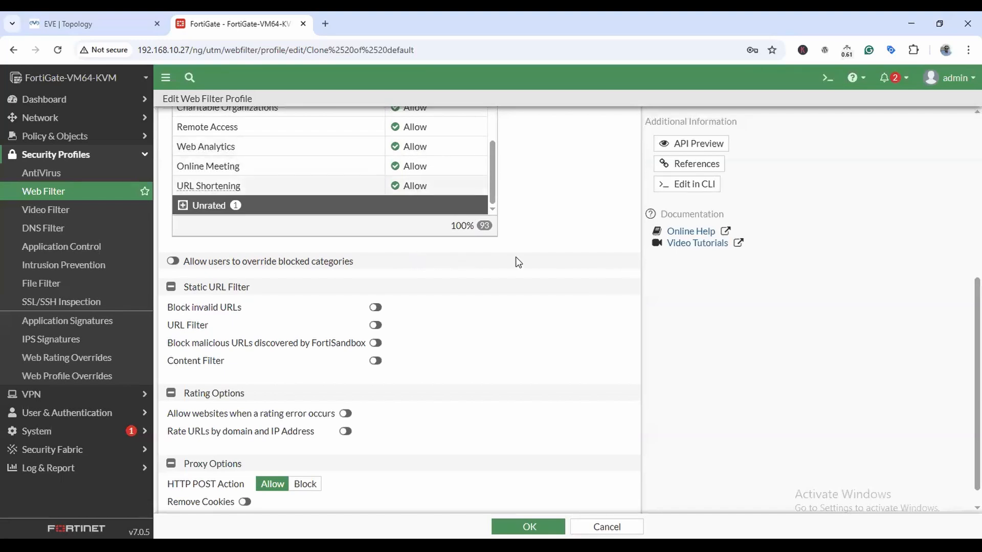
Enable overriding of blocked categories, then add and remove Guest-group as an override group.
click(173, 261)
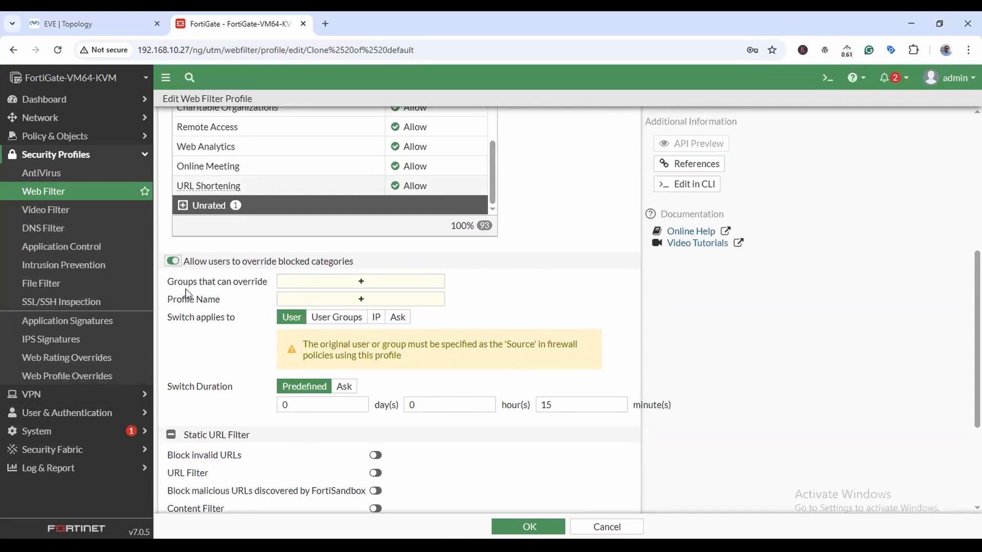
click(381, 282)
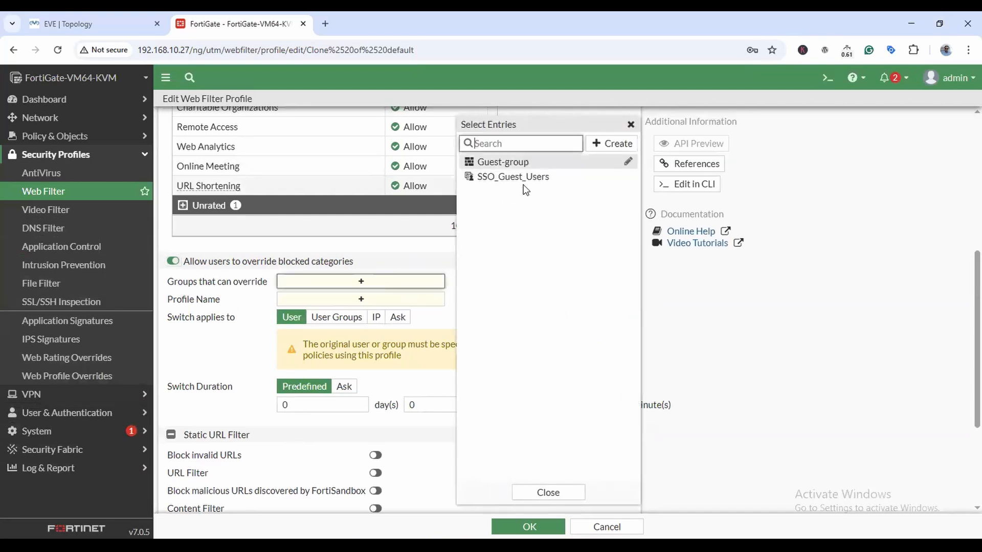
click(488, 162)
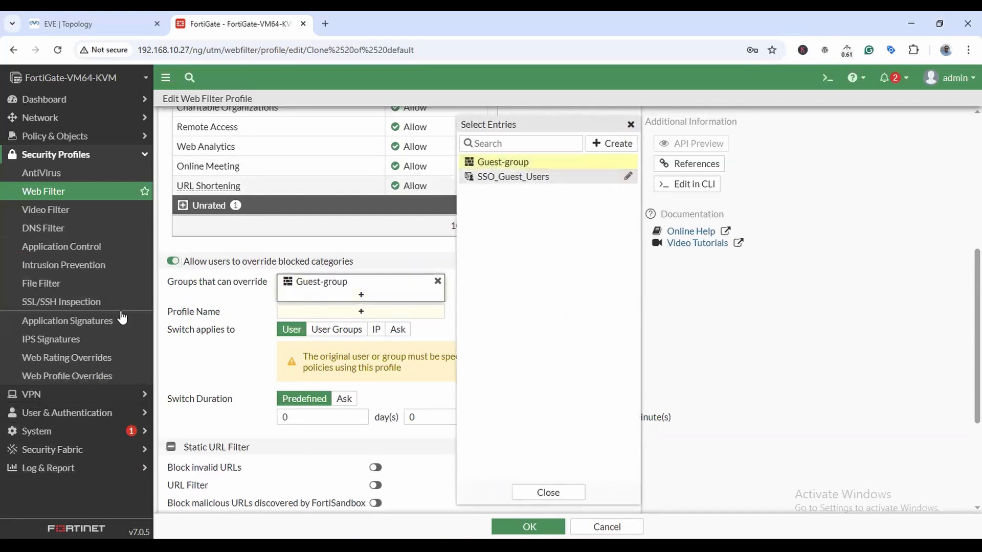
mouse_move(313, 282)
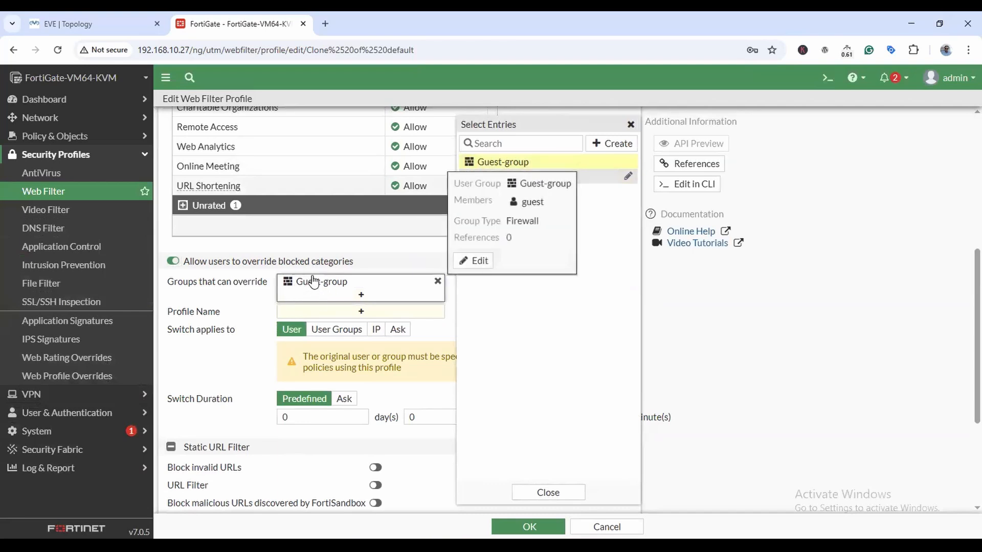
click(437, 282)
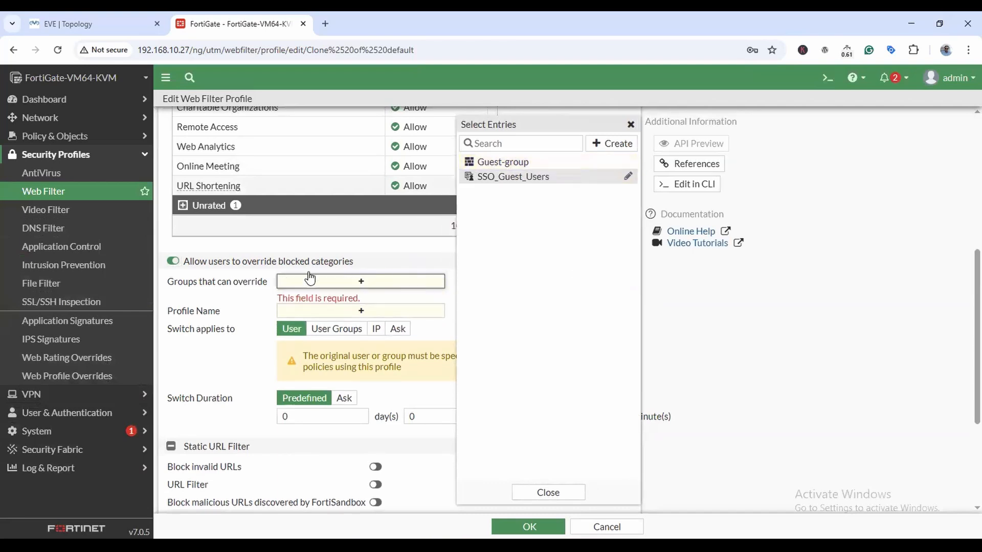
Start a new user group TGM-USR-GRP and begin creating a new local user member.
click(613, 145)
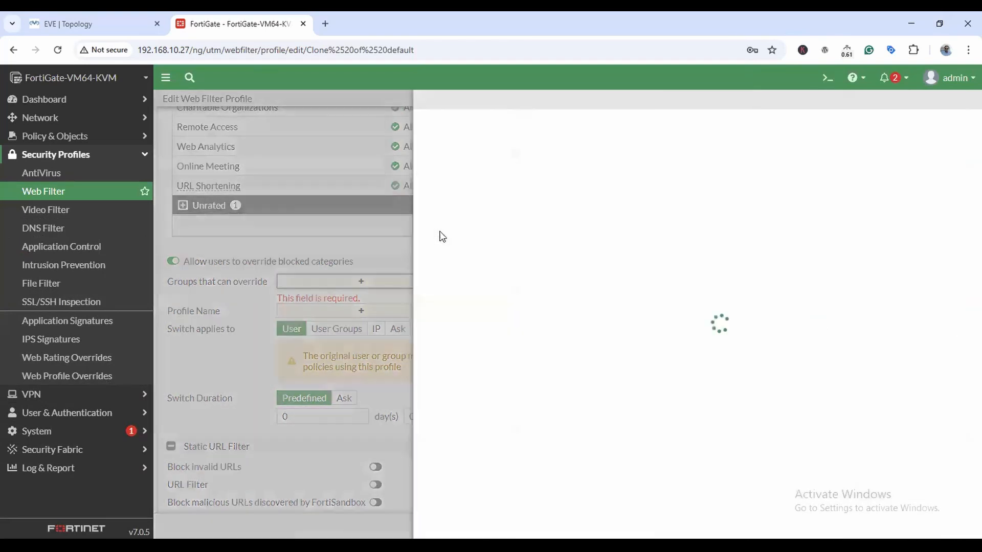
click(489, 131)
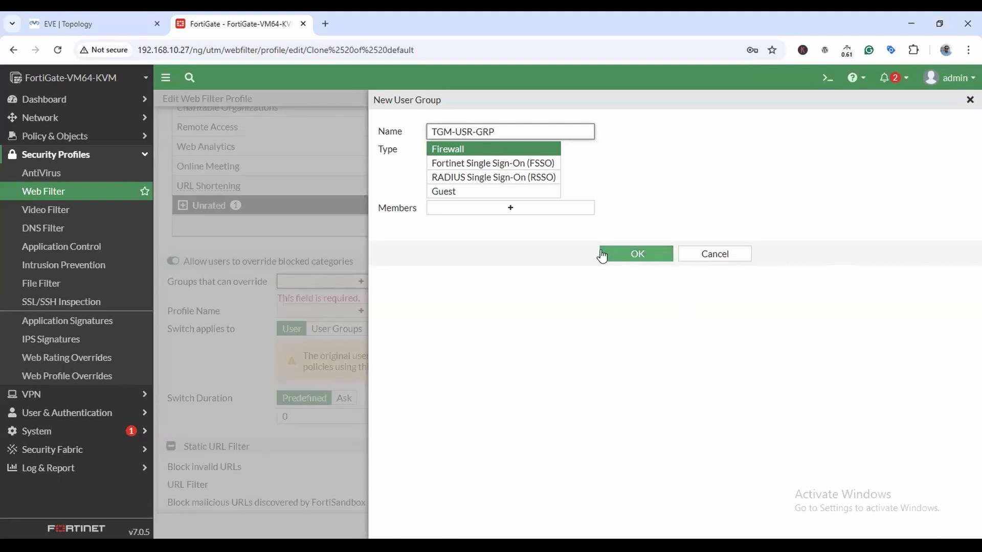
click(514, 212)
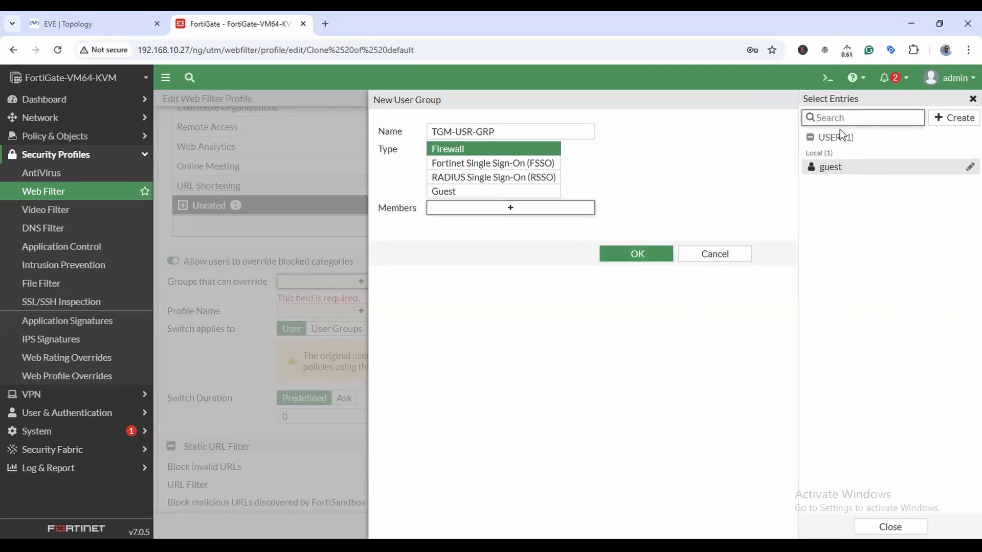
click(957, 124)
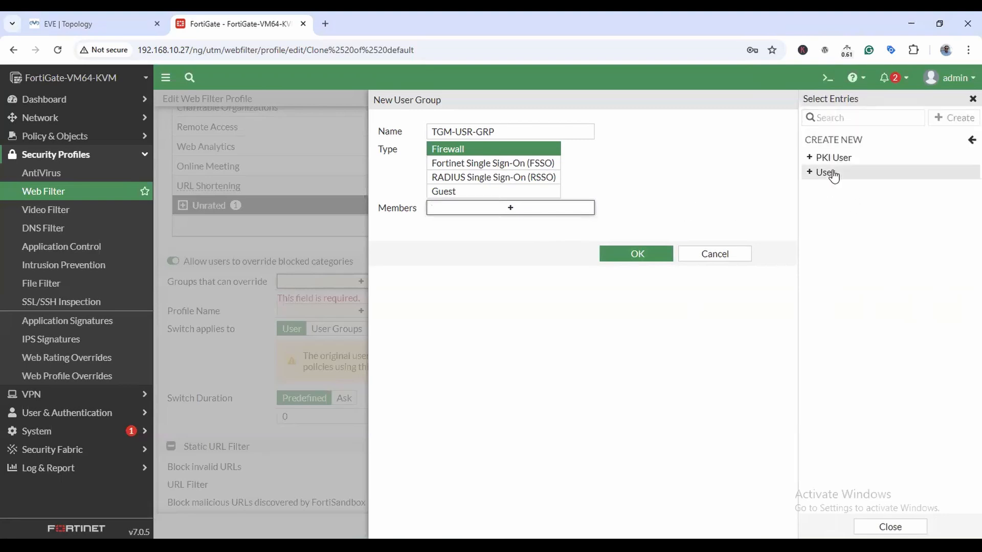
click(826, 173)
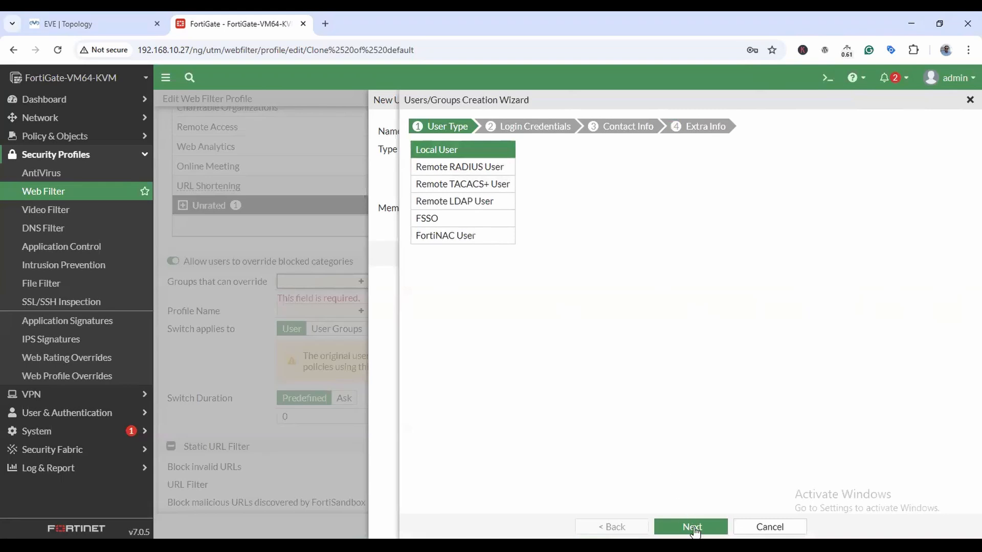
click(692, 527)
Create the local user with a username and password, accepting the remaining wizard steps.
text(TGM)
key(BackSpace)
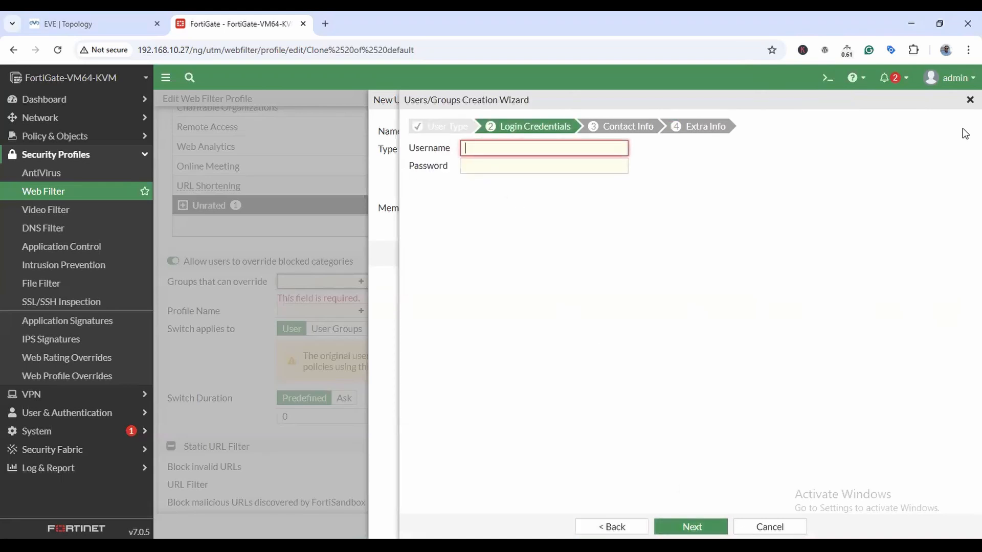
text(user1)
click(501, 165)
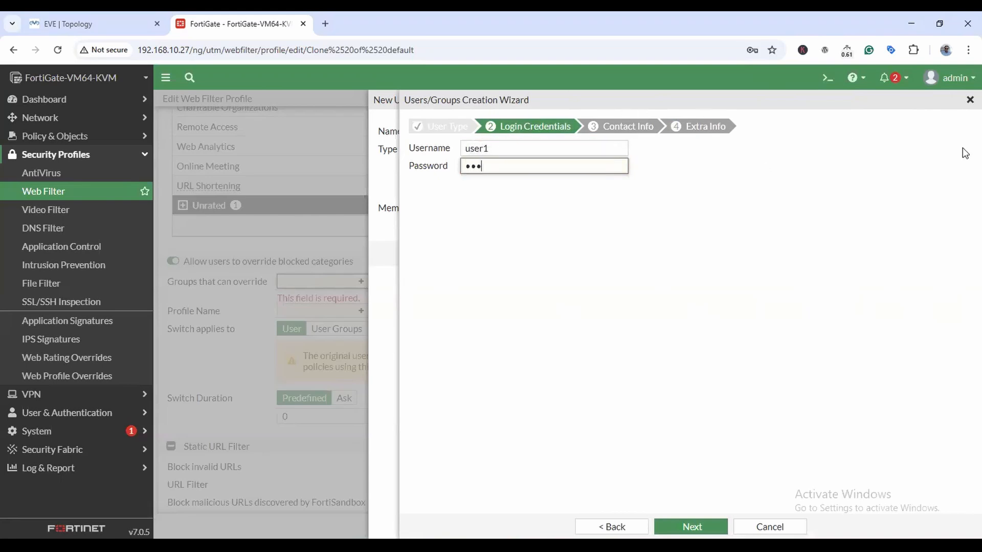
click(717, 527)
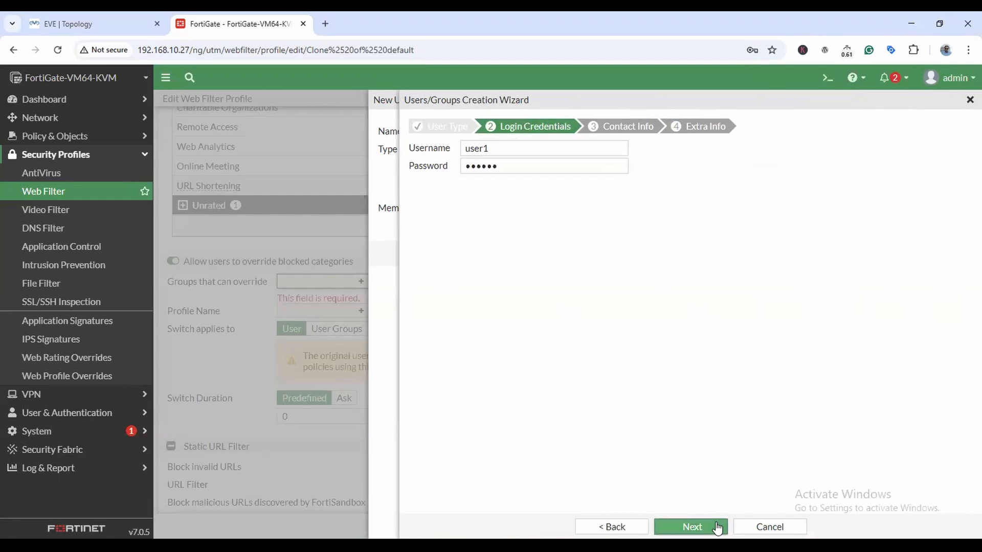
click(718, 527)
click(708, 527)
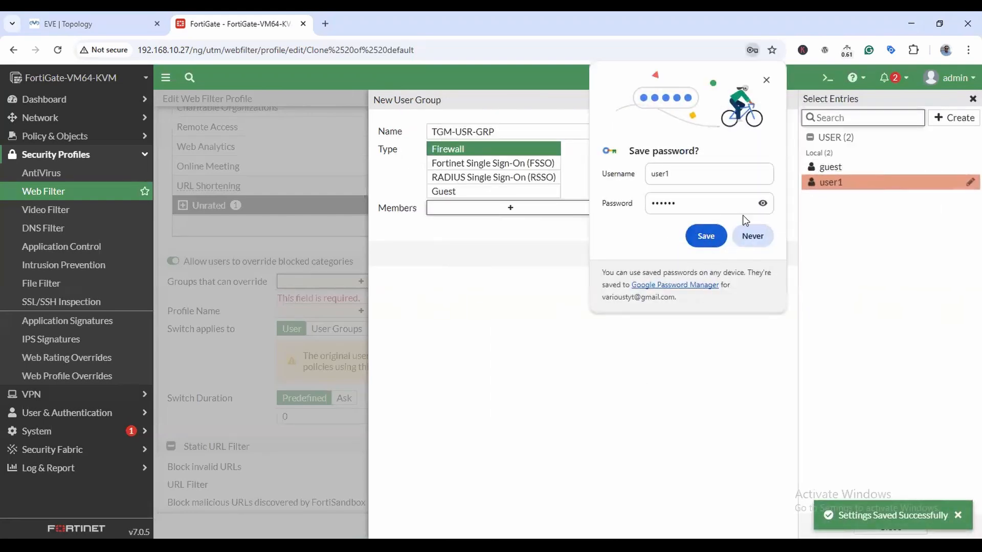
click(706, 235)
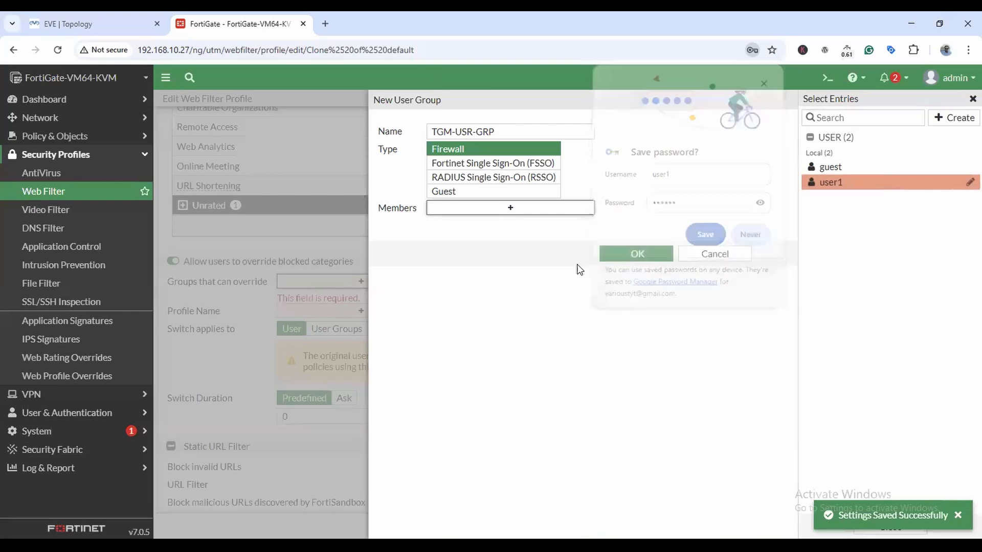
Add the new user to TGM-USR-GRP and save the group as the override group.
click(831, 183)
click(637, 268)
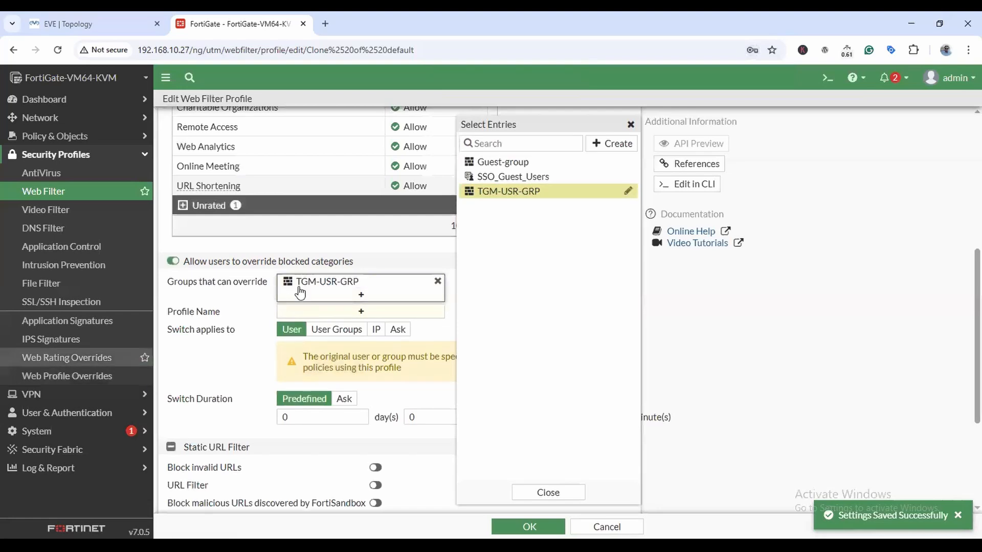
click(204, 286)
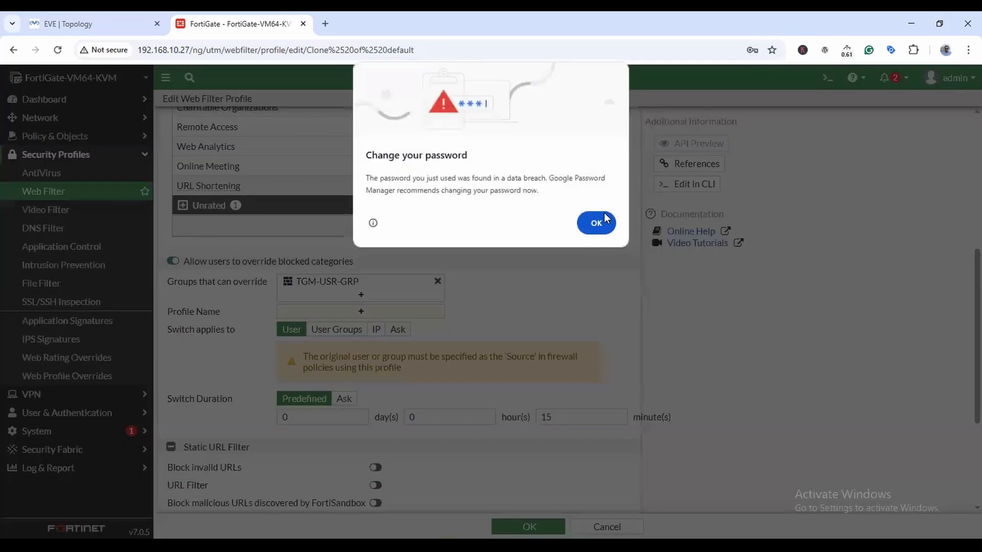
Dismiss the browser's password prompts and close the override Profile Name list unchanged.
click(605, 217)
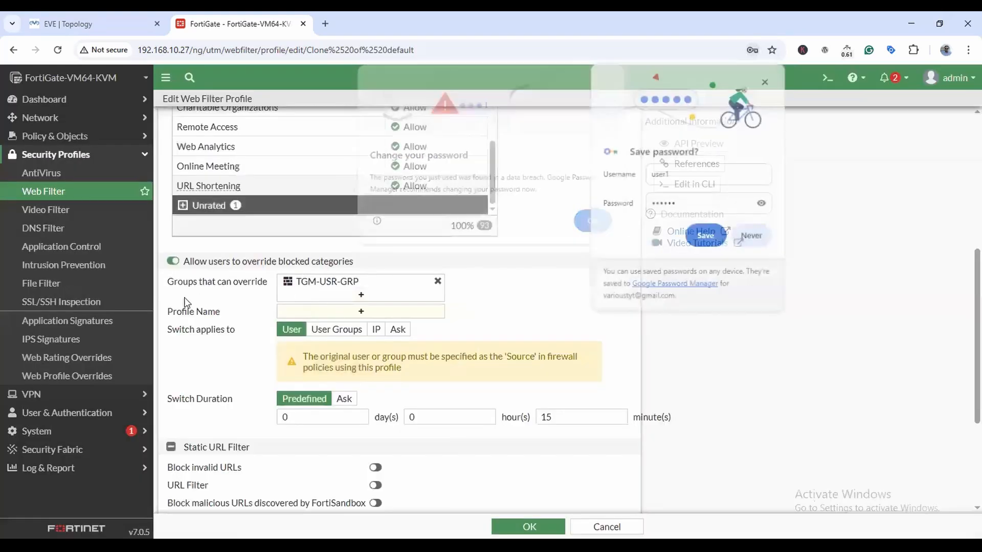
click(766, 80)
click(361, 311)
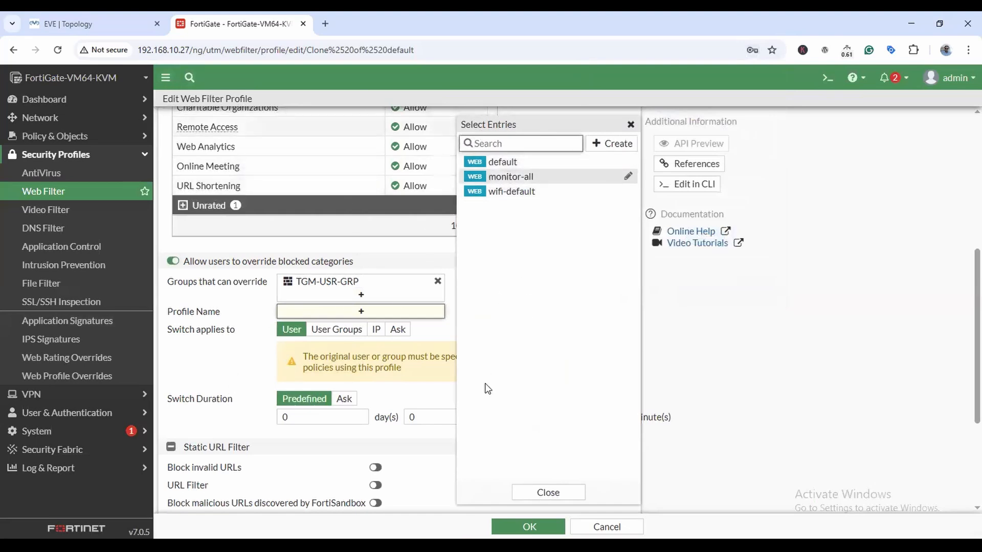
click(225, 293)
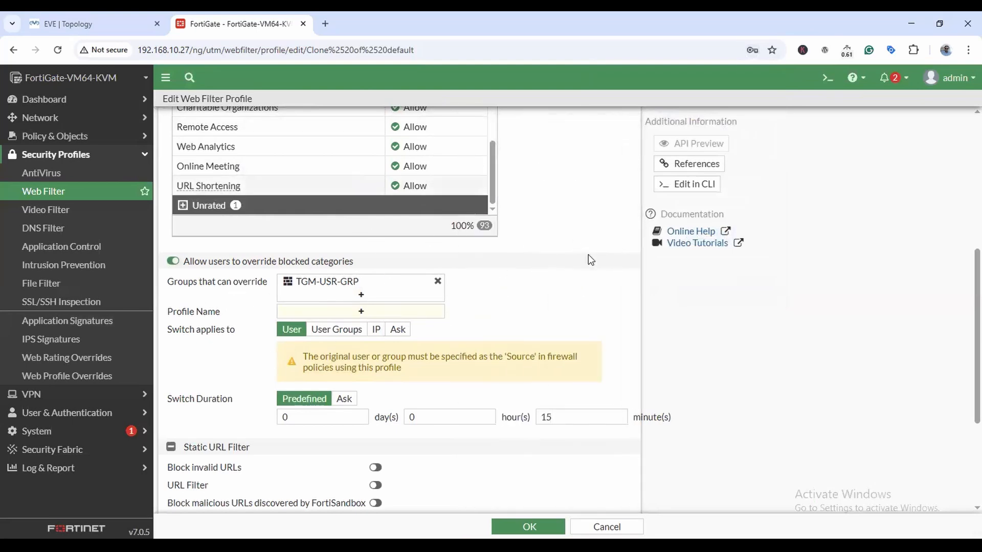
Set 'Switch applies to' to User Groups after trying the other options.
scroll(589, 256, down, 1)
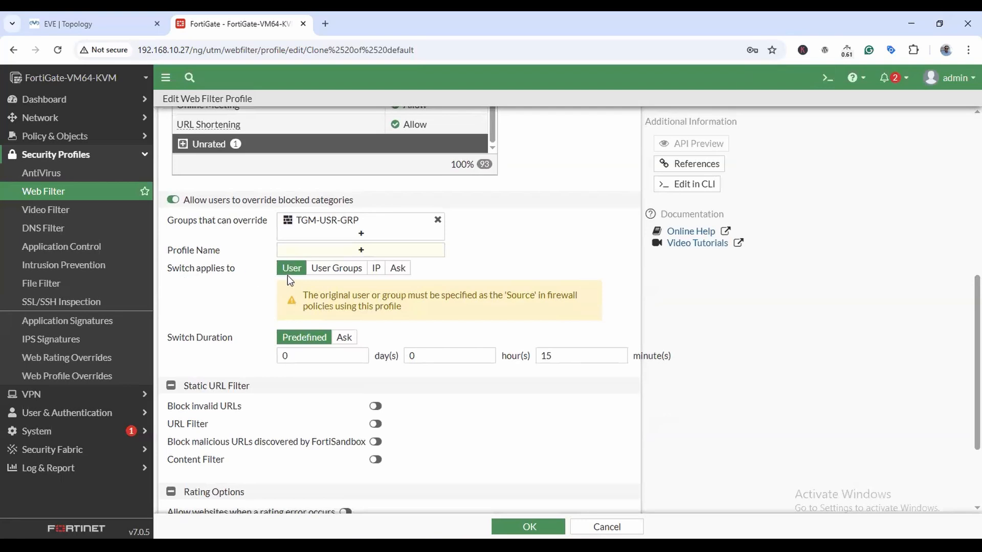
click(332, 271)
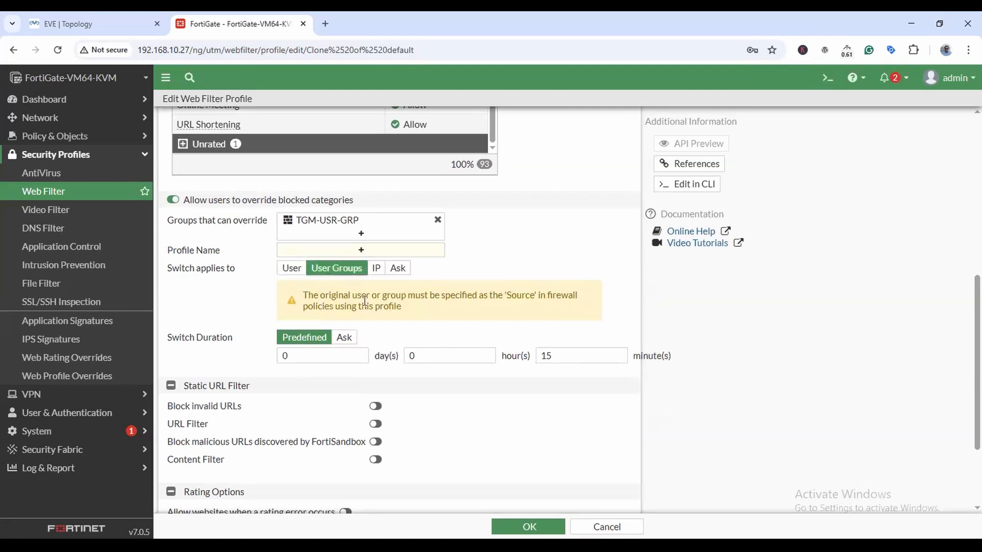
click(376, 268)
click(398, 269)
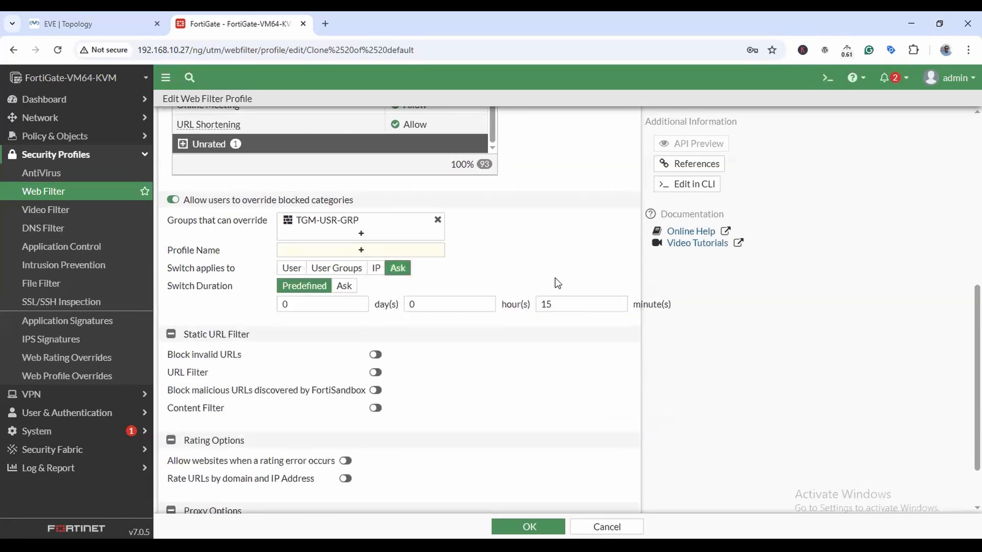
click(373, 269)
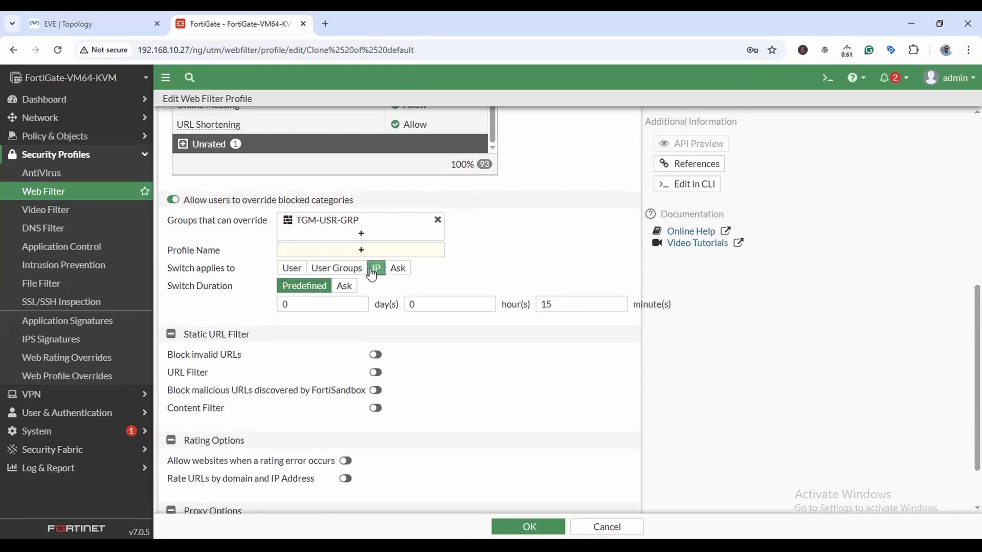
click(333, 270)
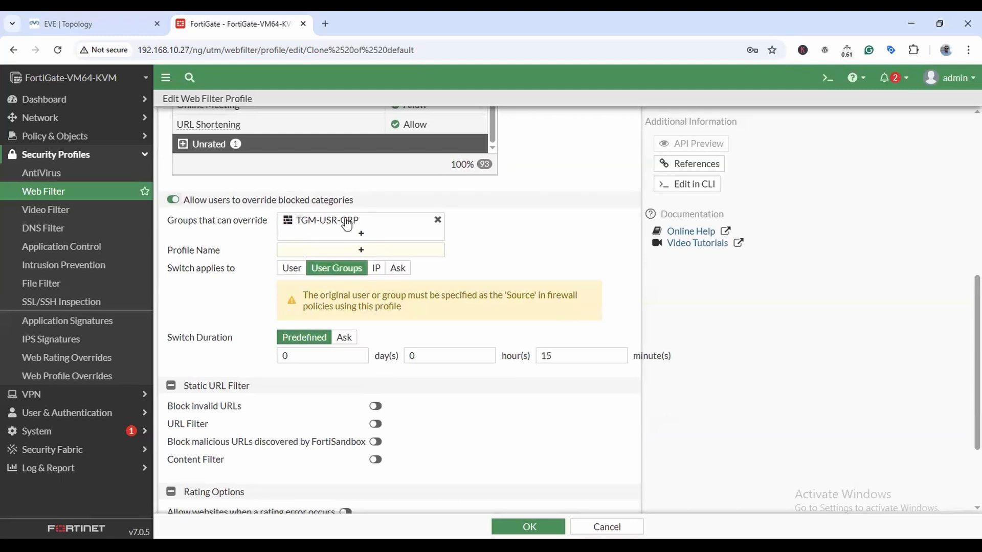
click(292, 268)
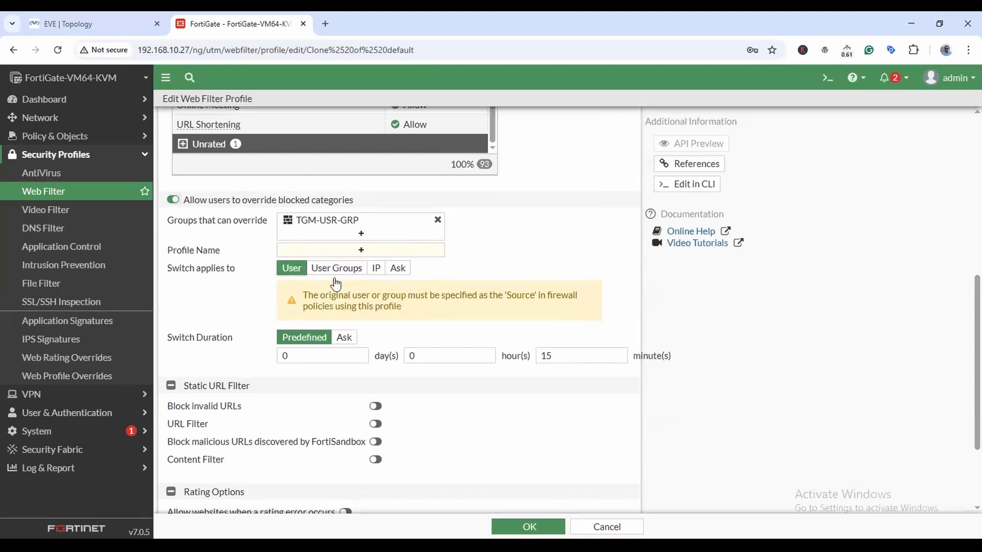
click(330, 270)
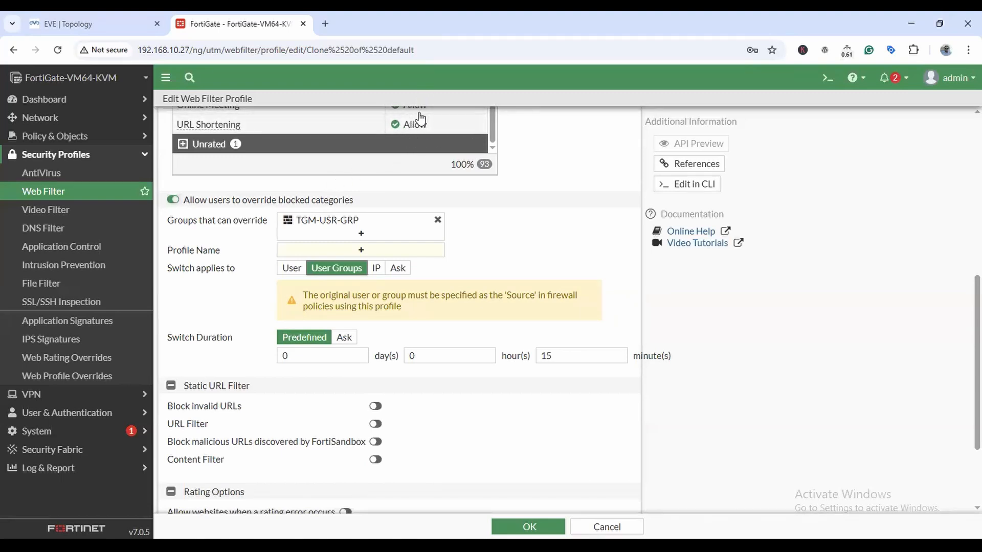
Leave the switch duration unchanged and enable Block invalid URLs under Static URL Filter.
double_click(308, 360)
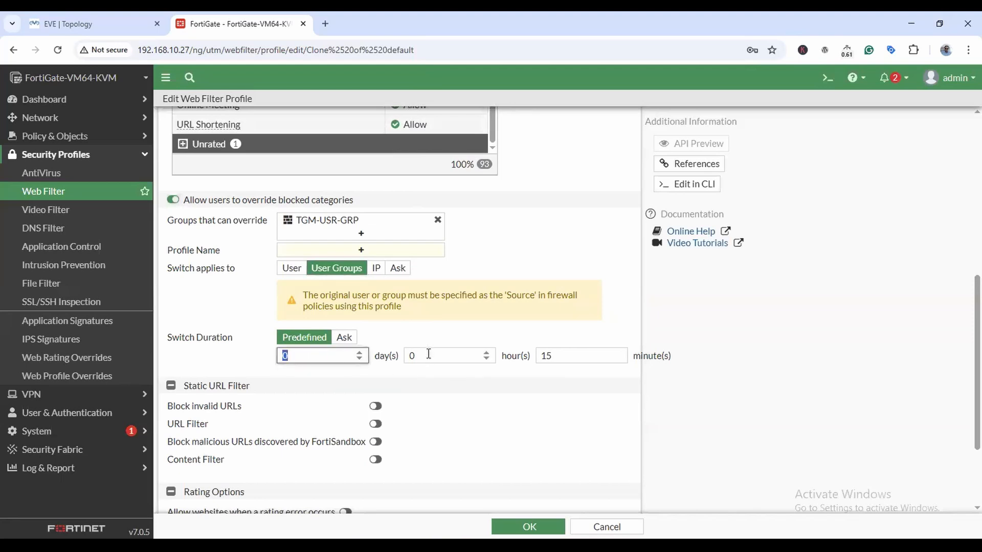
click(409, 355)
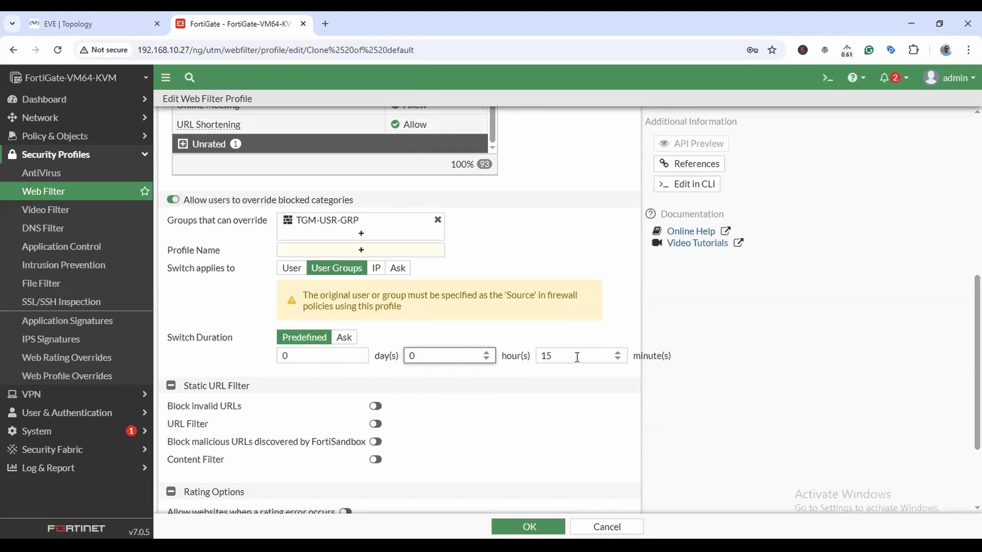
scroll(568, 359, down, 3)
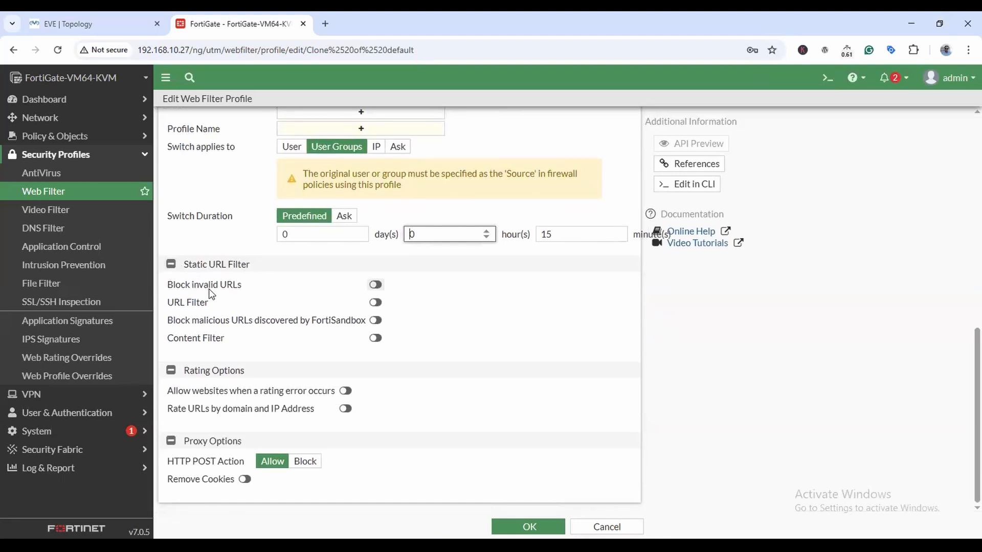
click(372, 286)
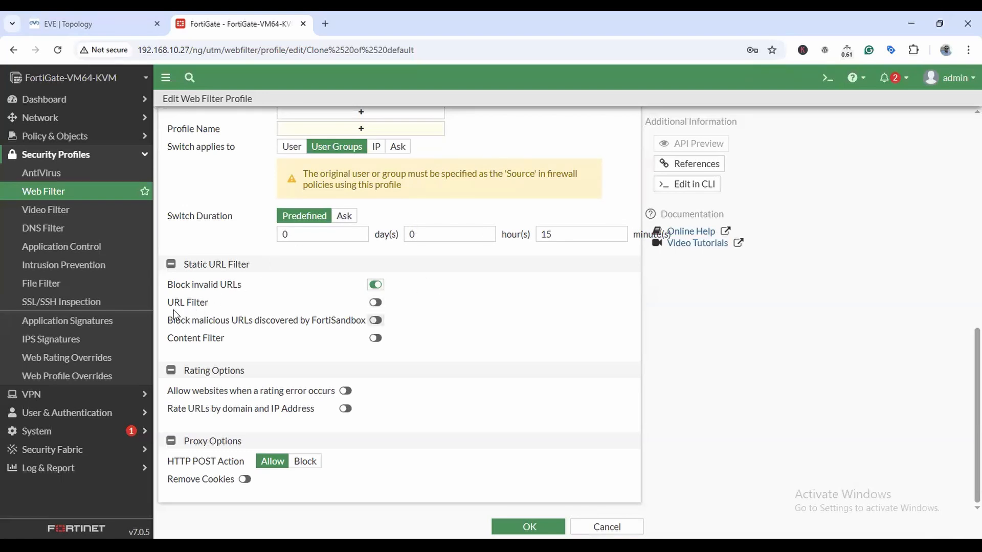
Enable the URL Filter toggle and start a new static URL filter entry.
click(376, 302)
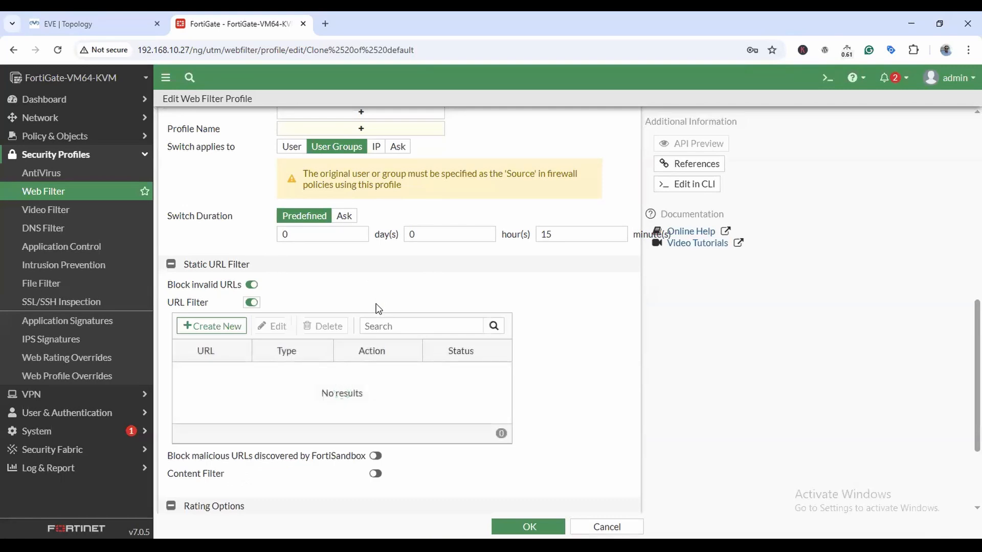
scroll(401, 250, up, 3)
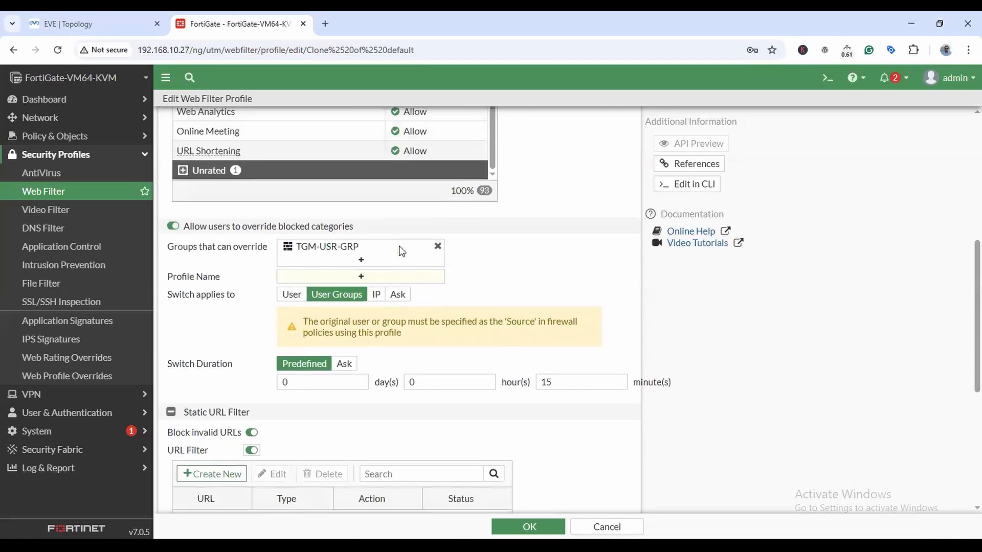
scroll(401, 250, up, 3)
scroll(361, 246, up, 6)
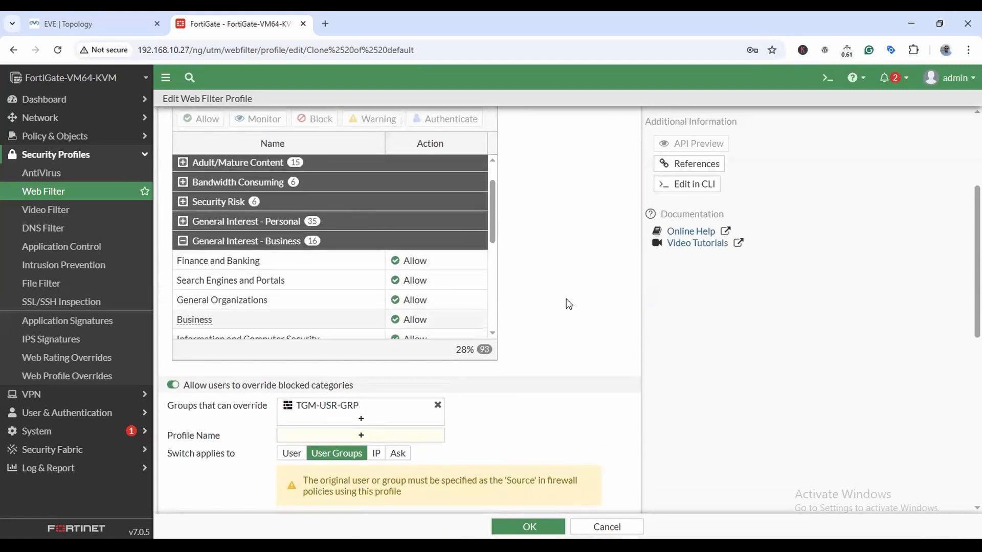
scroll(566, 304, down, 8)
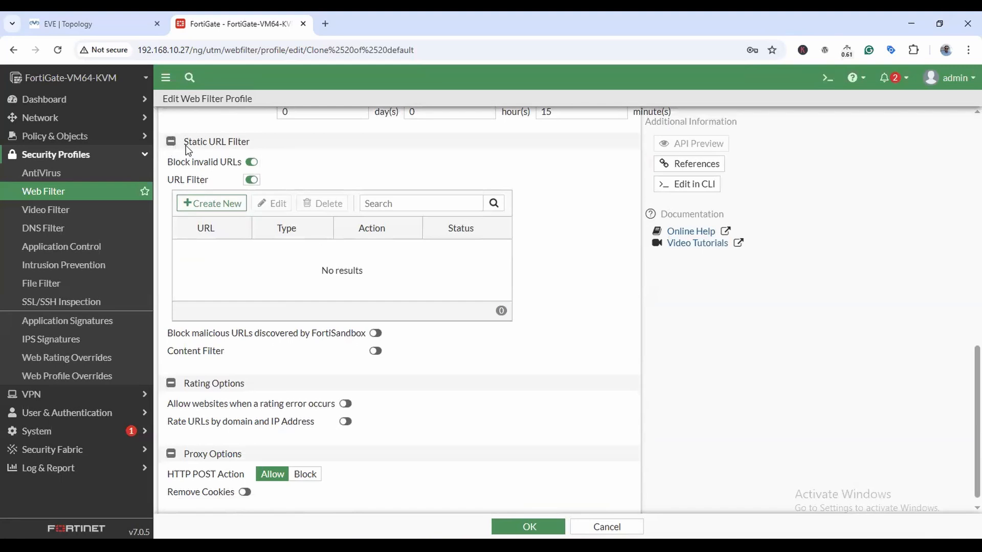
click(223, 204)
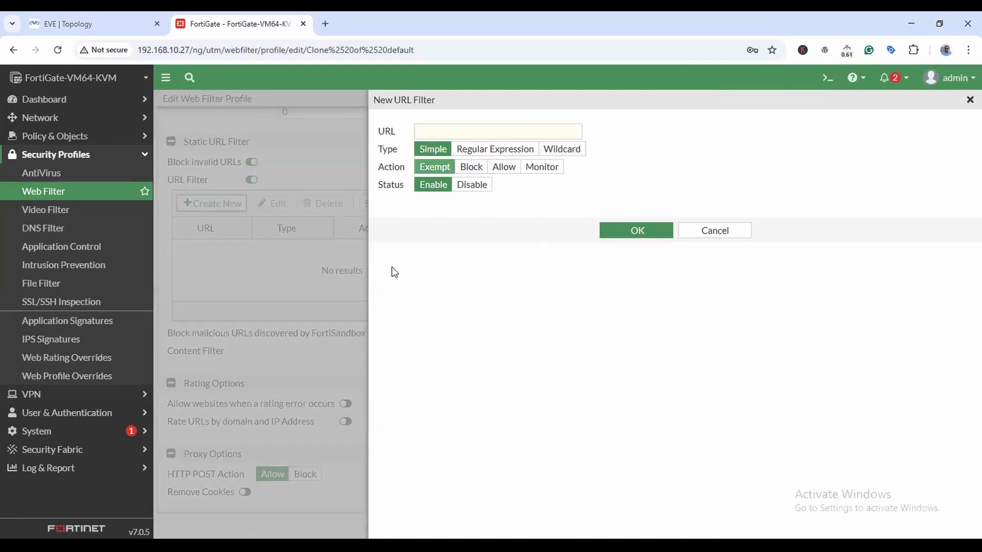
Browse the 66 Antivirus LAB.pdf and 67 Web Fileter Profile.pdf documents in Acrobat.
mouse_move(450, 546)
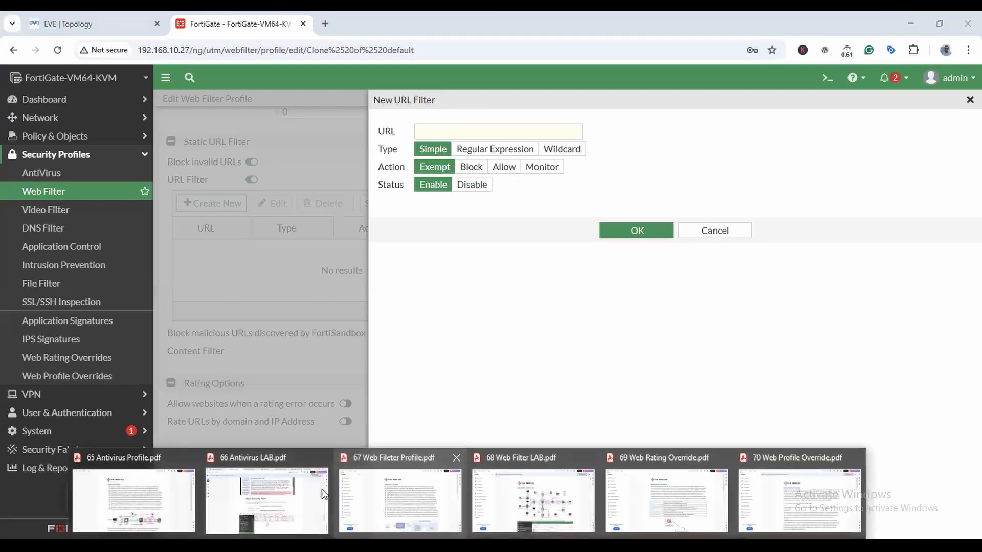
click(307, 491)
scroll(615, 292, down, 6)
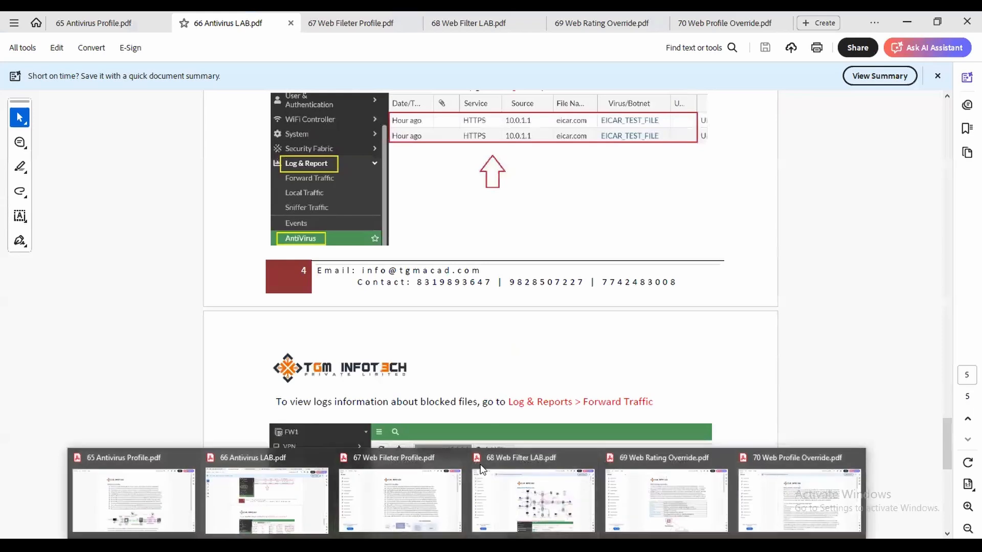
scroll(490, 229, down, 12)
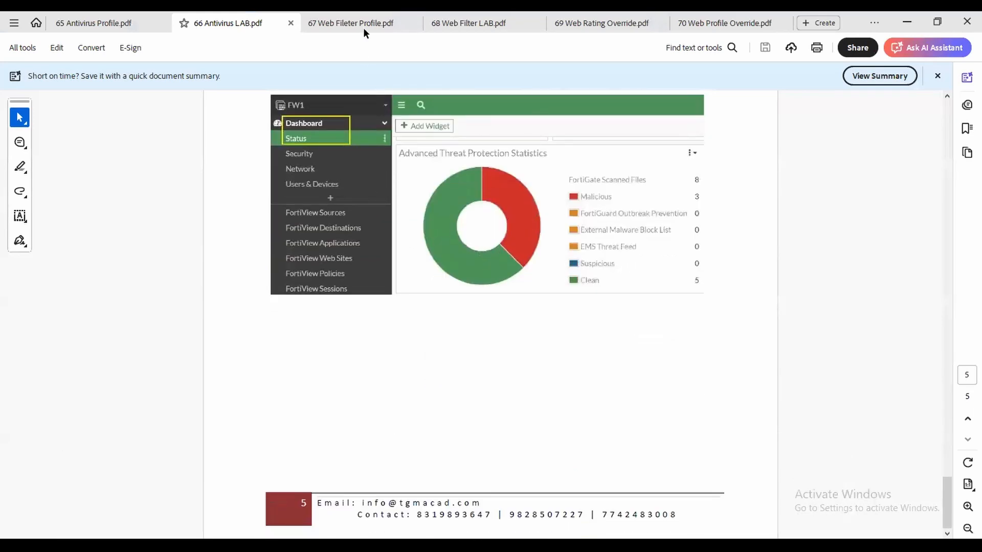
click(363, 28)
scroll(607, 232, down, 8)
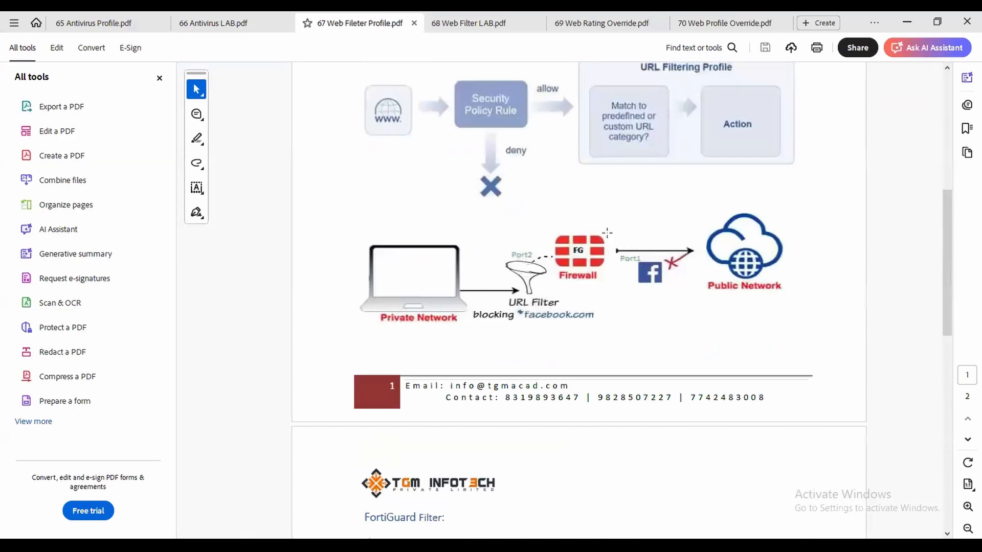
scroll(607, 232, down, 10)
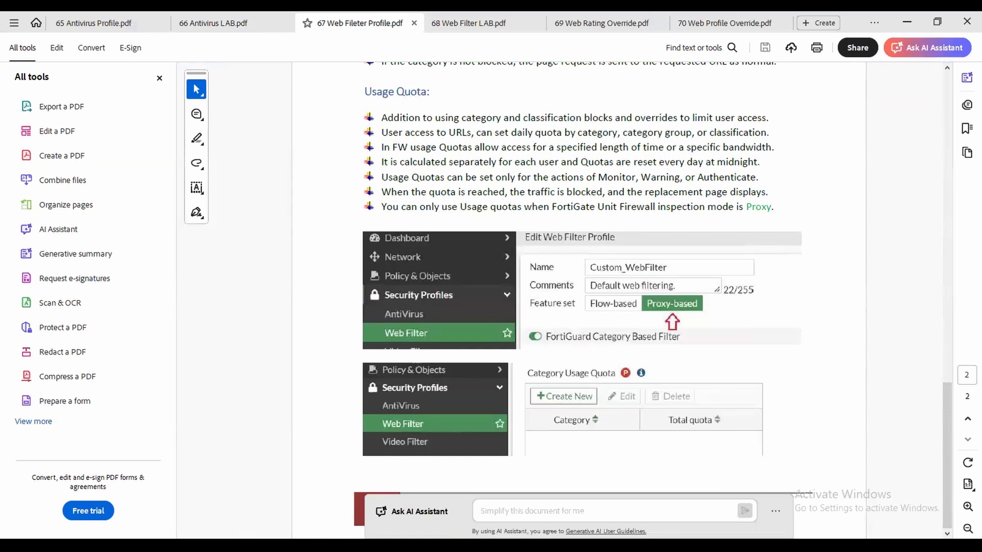
Open 68 Web Filter LAB.pdf and scroll to the URL Filter type and action tables.
click(450, 29)
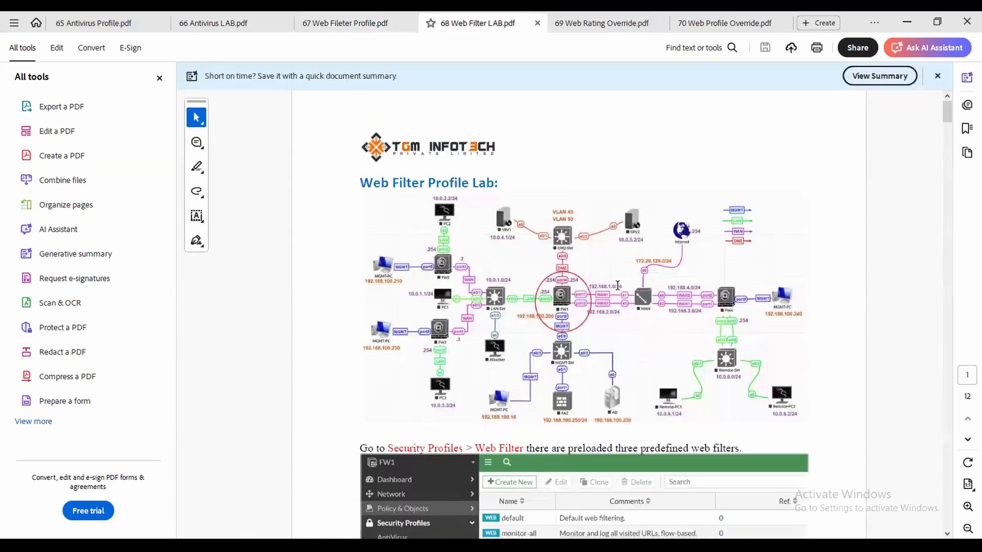
scroll(616, 290, down, 10)
scroll(616, 290, down, 3)
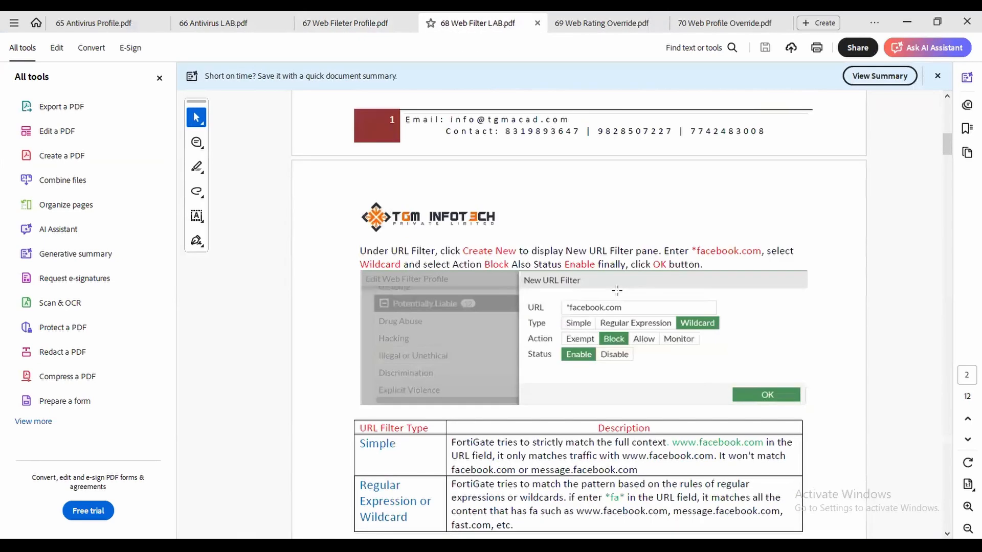
scroll(616, 290, down, 3)
drag(398, 297, 357, 298)
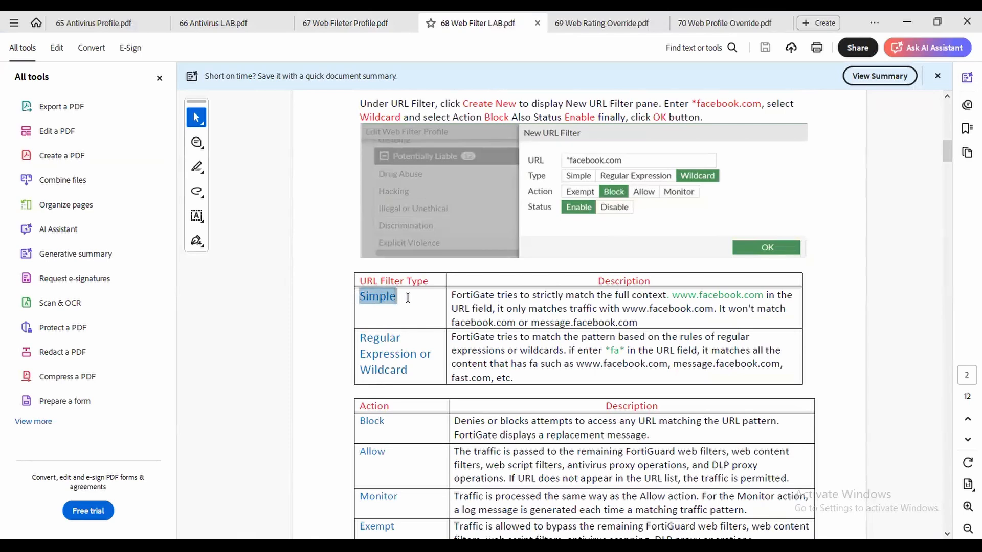
click(628, 308)
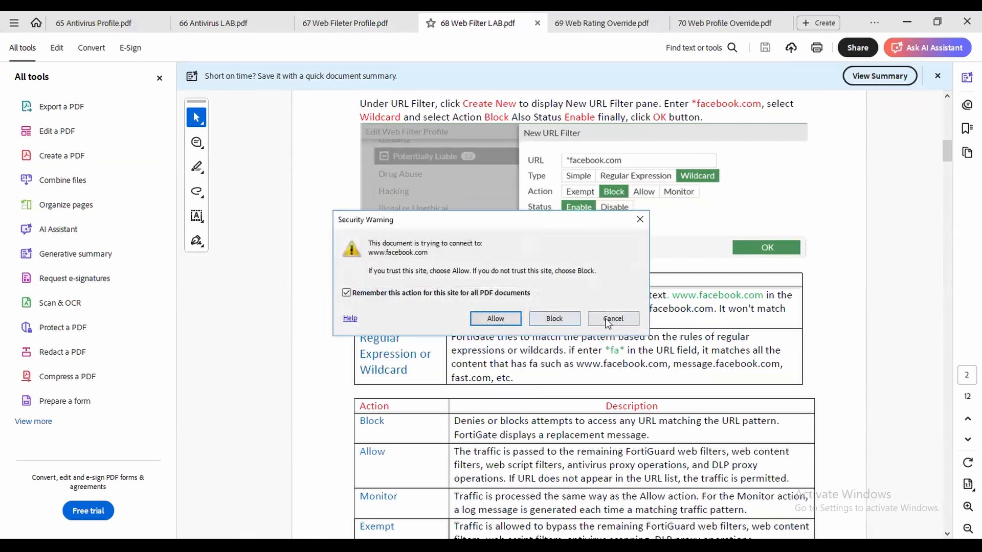
click(612, 318)
click(679, 309)
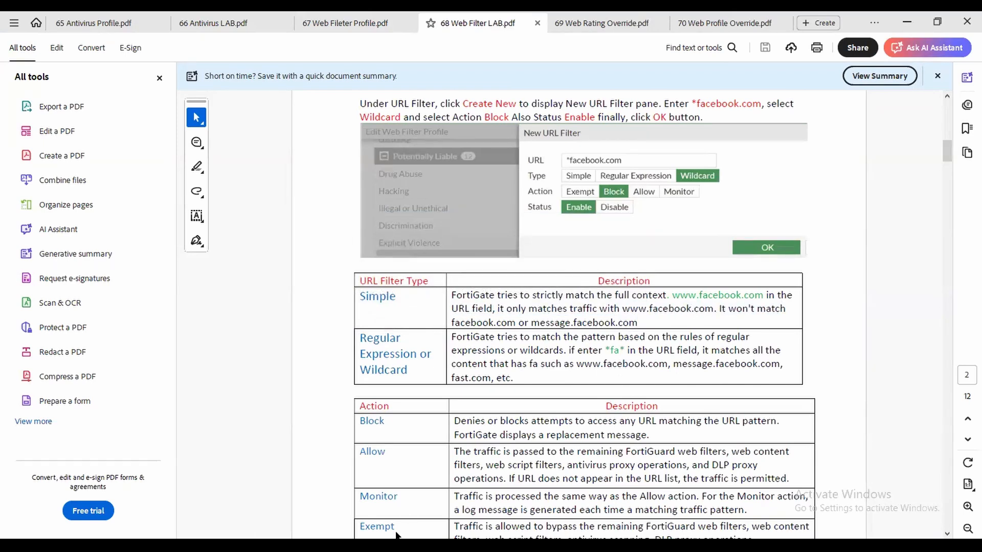
key(alt+Tab)
click(463, 128)
text(www.fa)
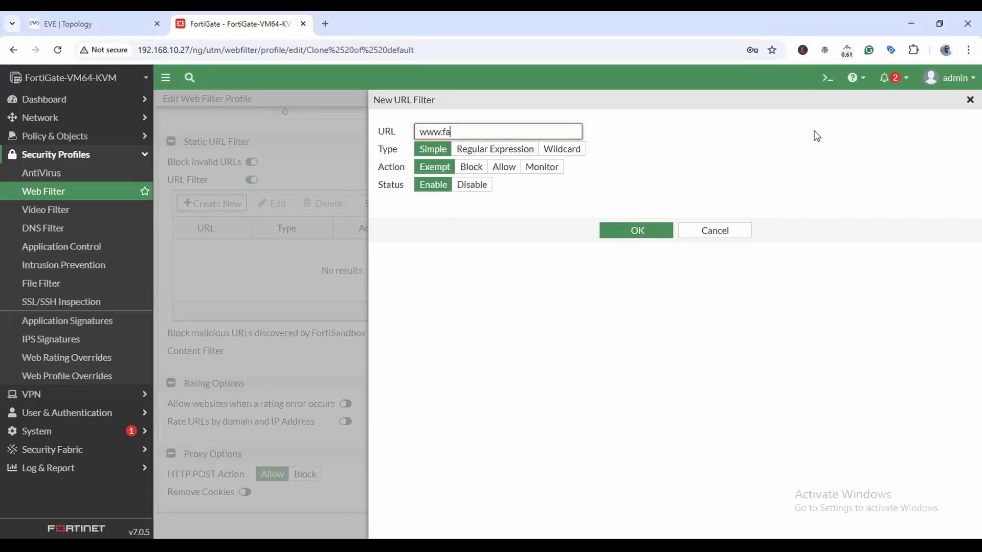
text(cebook.com)
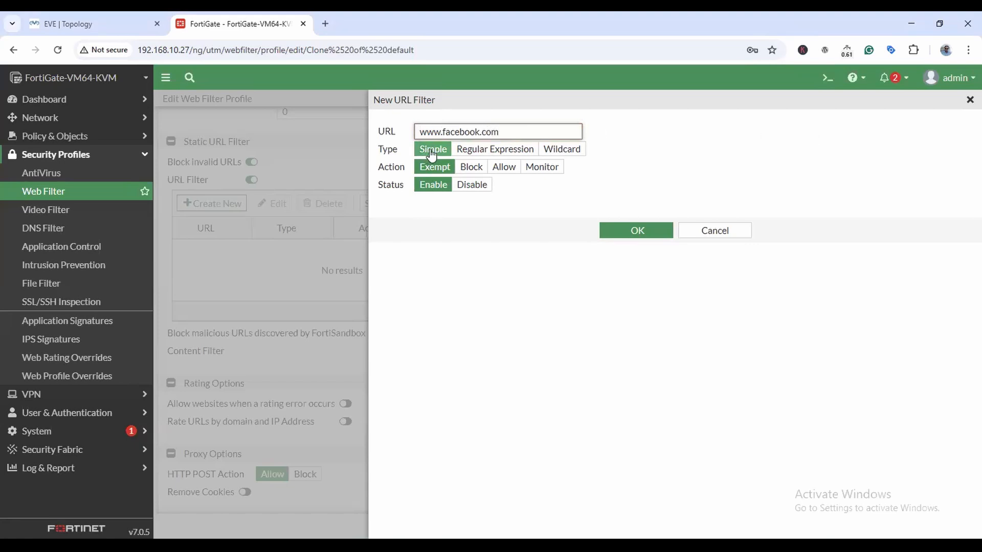
drag(420, 130, 513, 129)
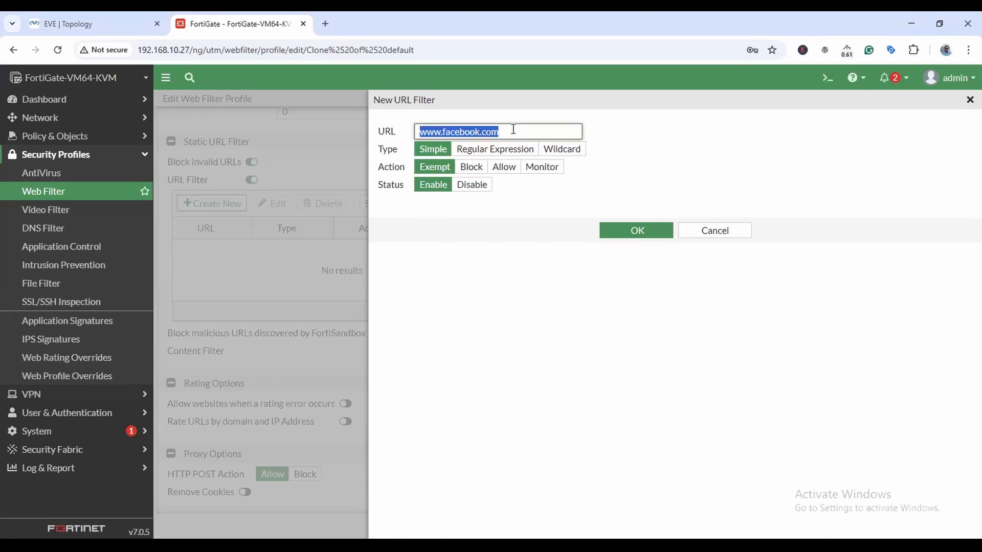
click(520, 130)
drag(514, 132, 381, 134)
Set the entry's action to Block and save it.
click(470, 168)
click(506, 170)
click(538, 171)
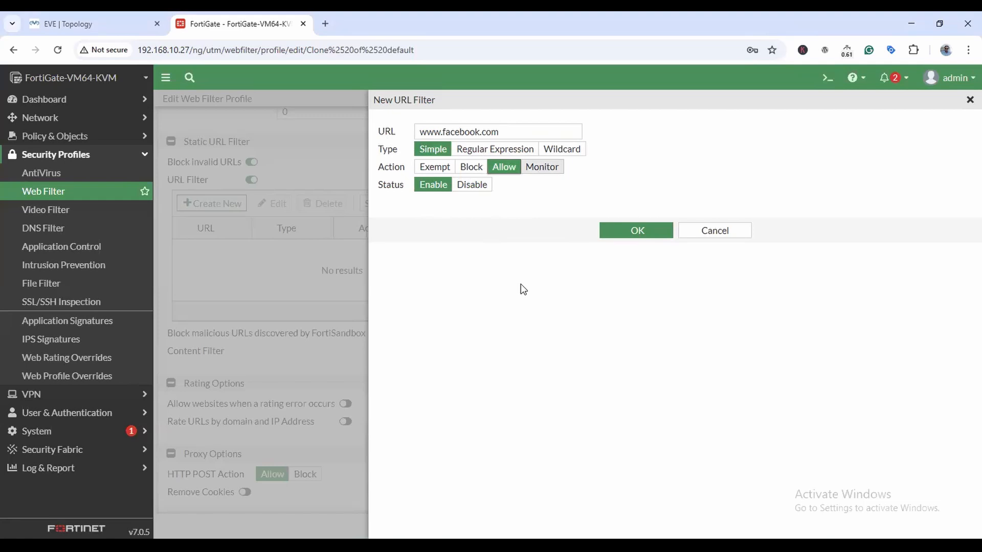
click(477, 169)
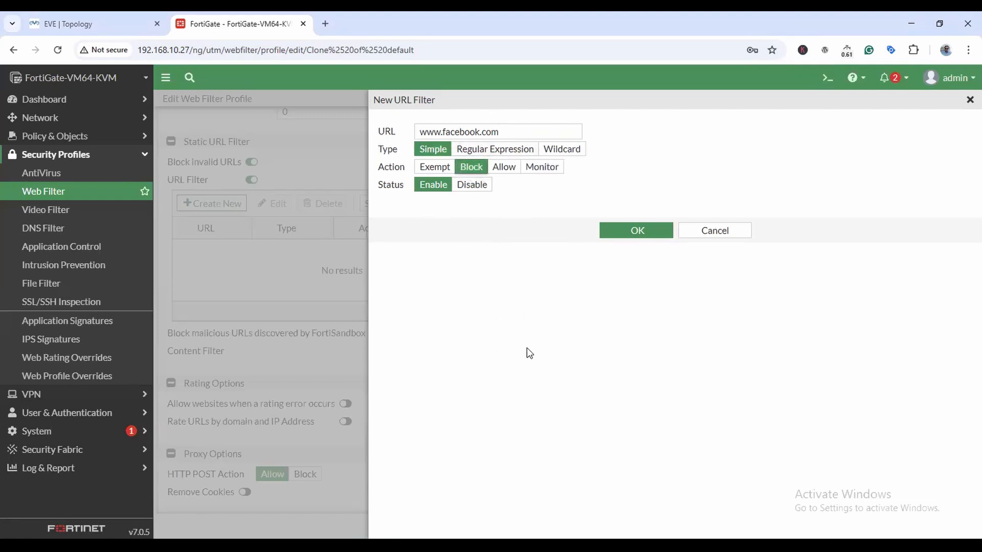
click(637, 229)
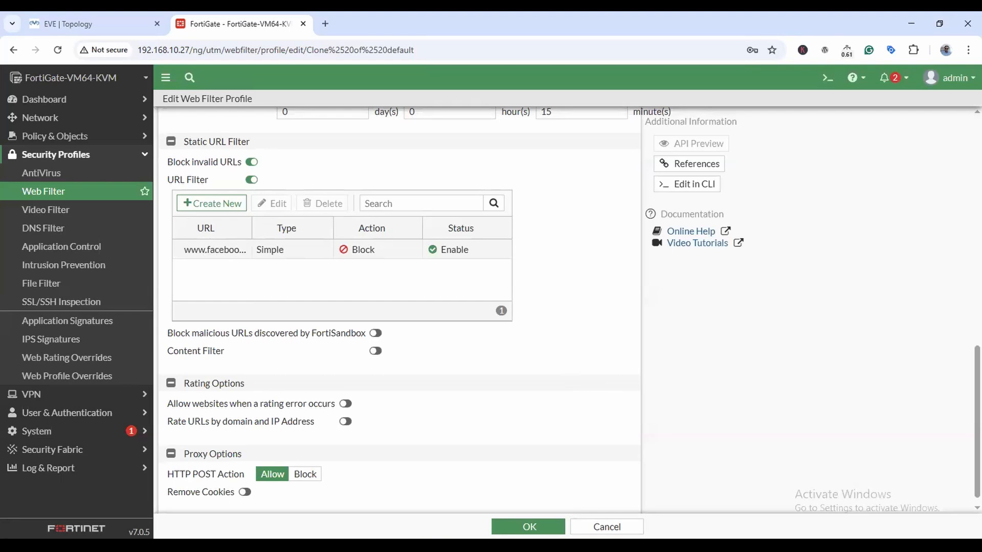
Change the facebook entry's URL to fb.com and save it.
double_click(233, 249)
drag(512, 131, 294, 117)
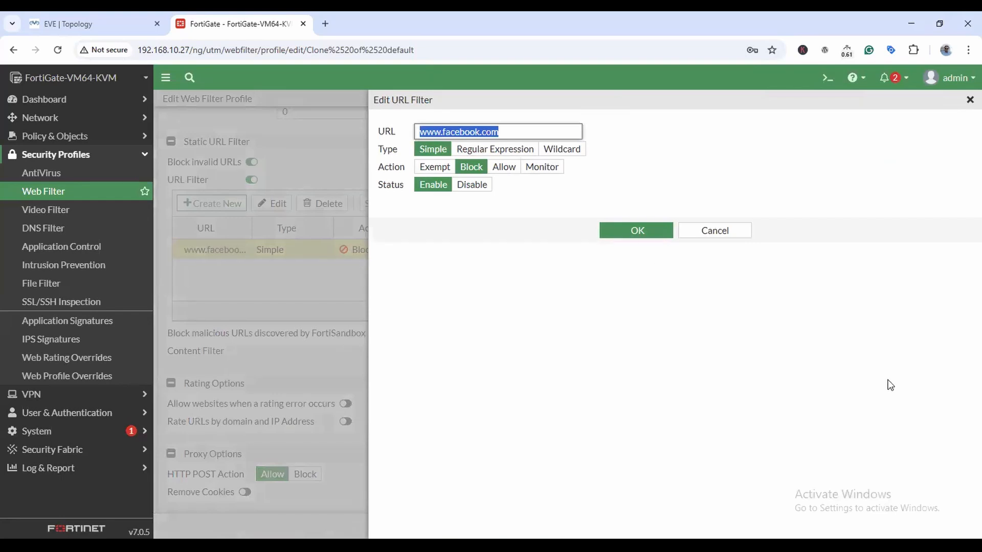
text(fb.com)
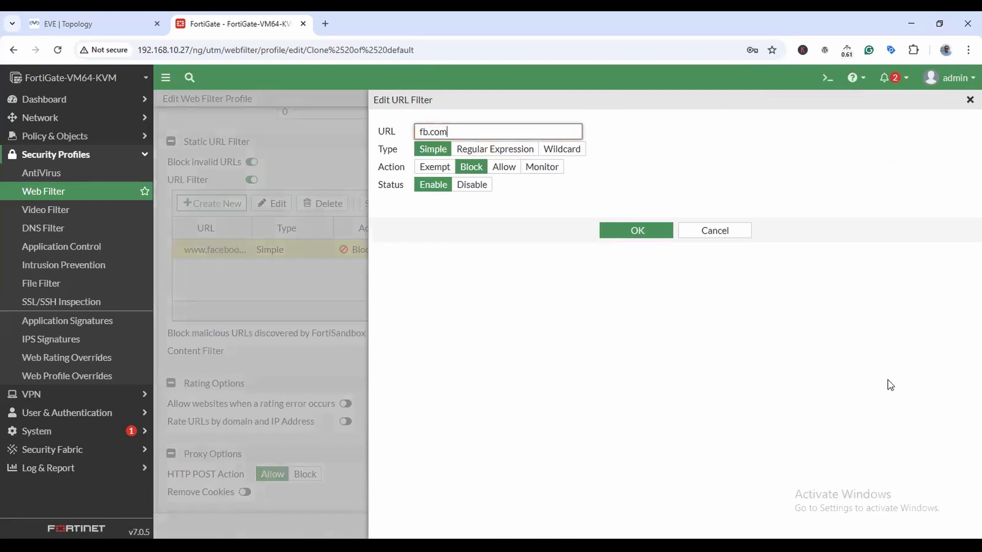
click(641, 231)
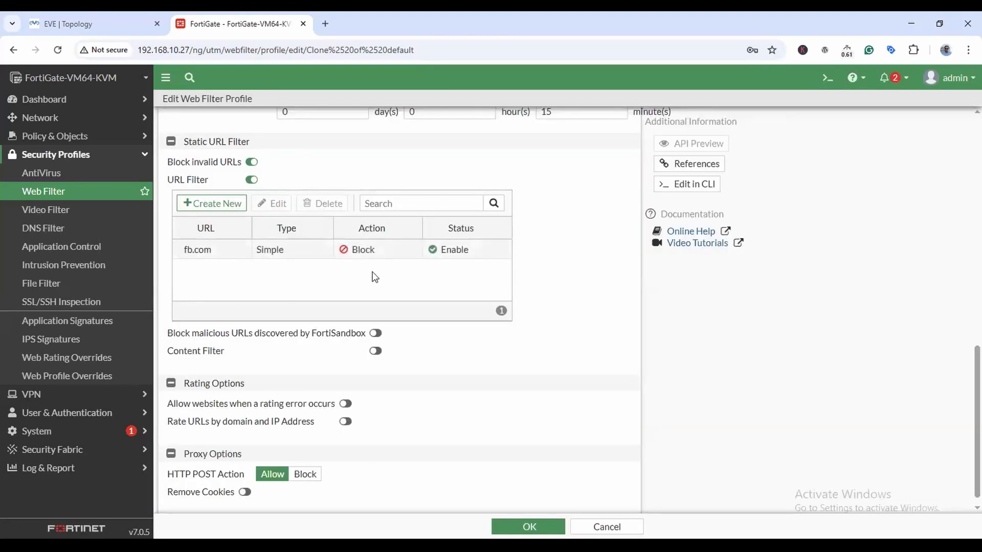
Reopen the fb.com entry and switch its type to Regular Expression.
double_click(212, 252)
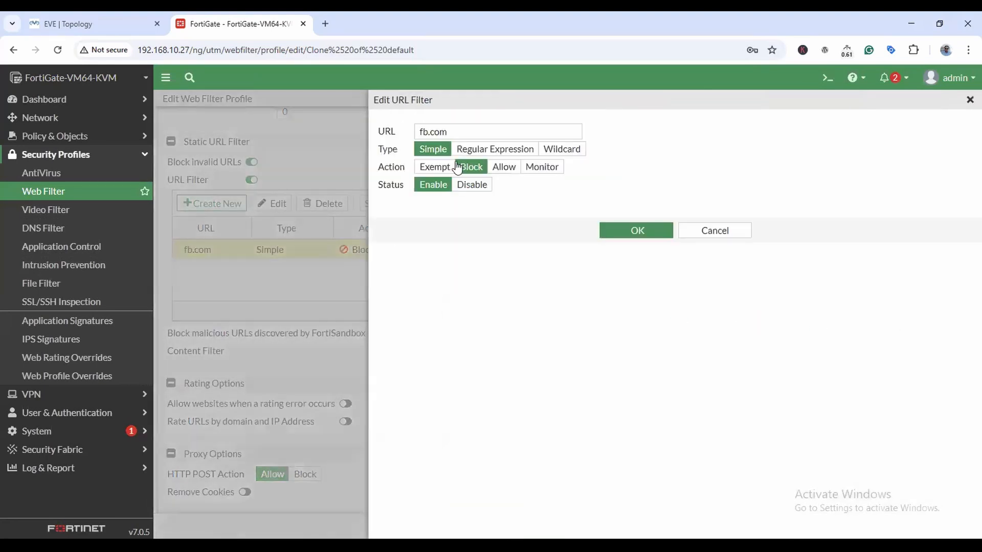
click(450, 130)
double_click(471, 130)
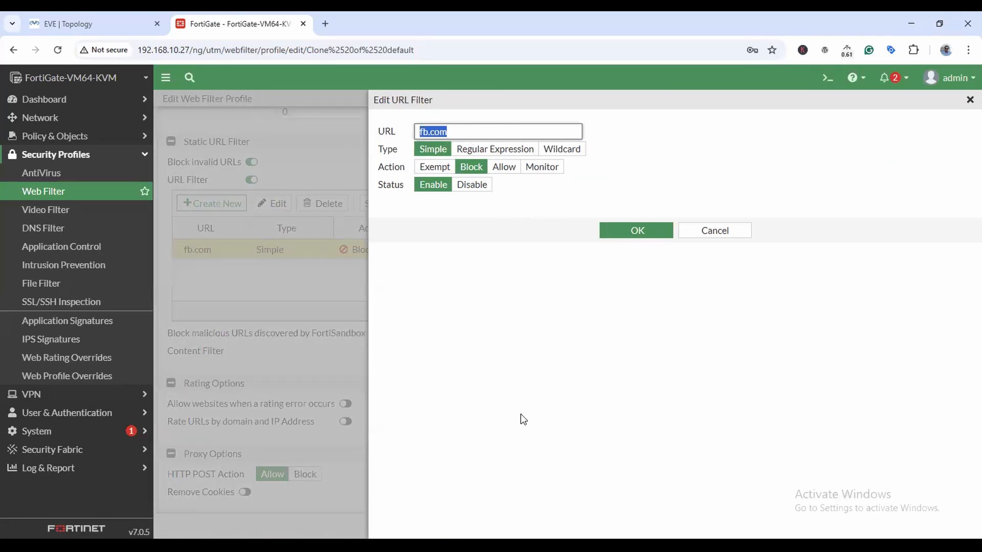
click(512, 149)
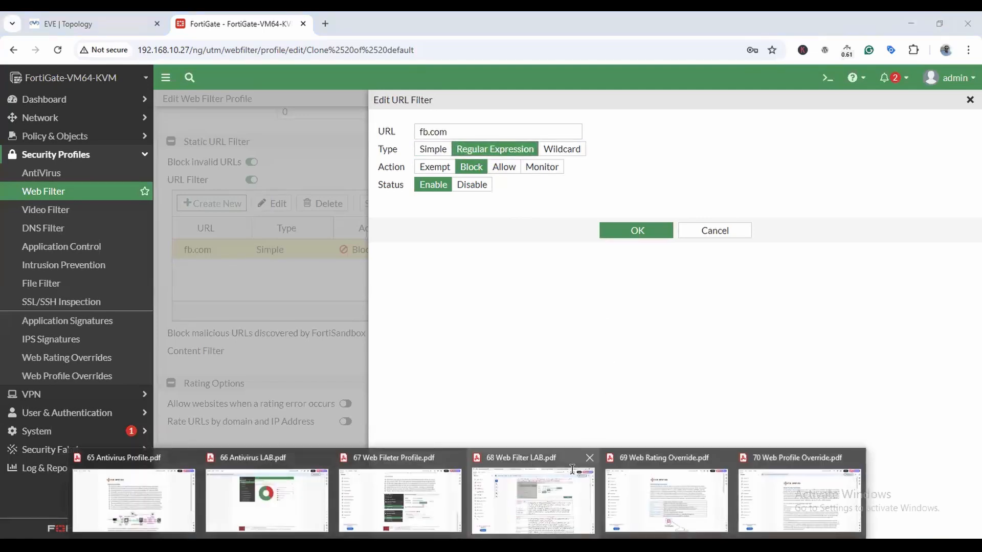
In the lab guide, select the *fa* wildcard example and ask the AI Assistant about it.
click(533, 492)
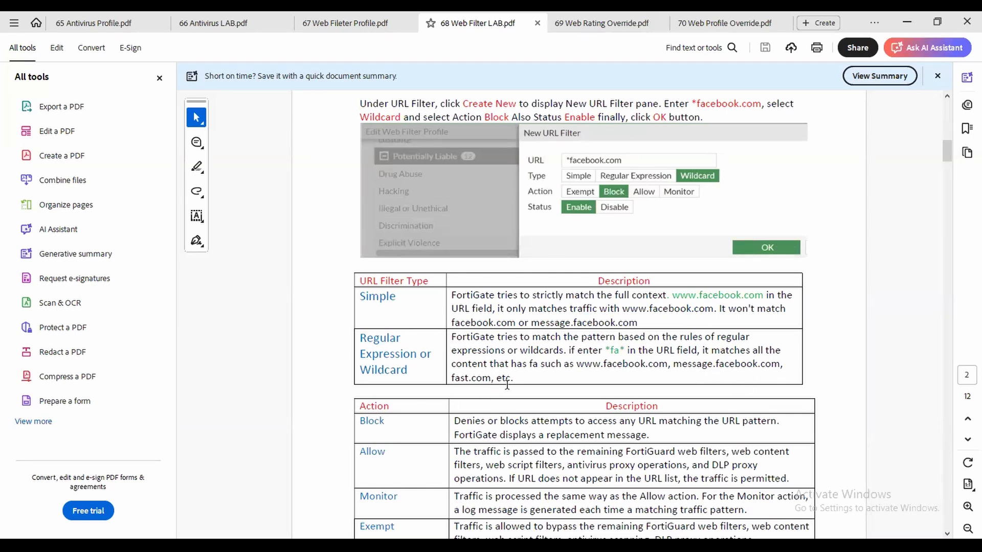
drag(460, 378, 451, 378)
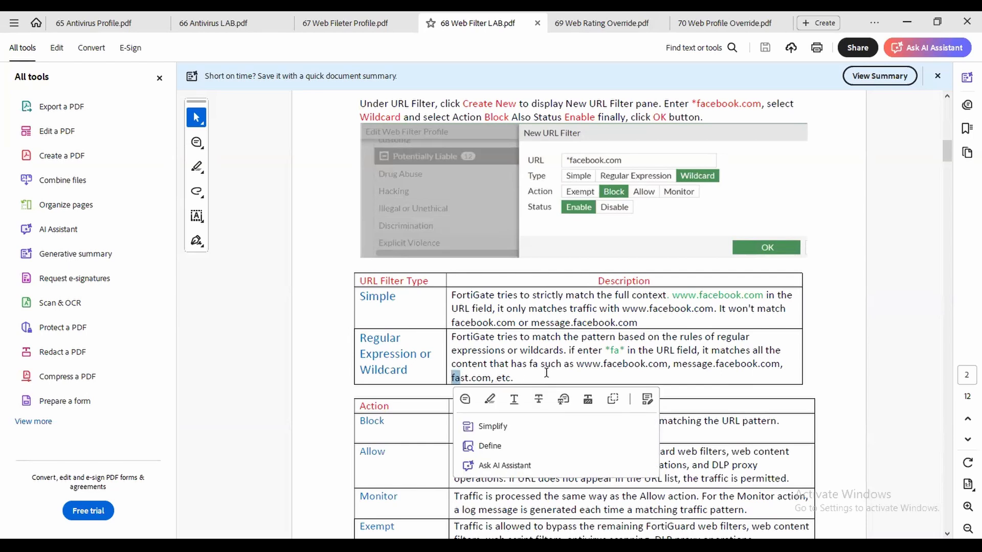
drag(610, 347, 605, 349)
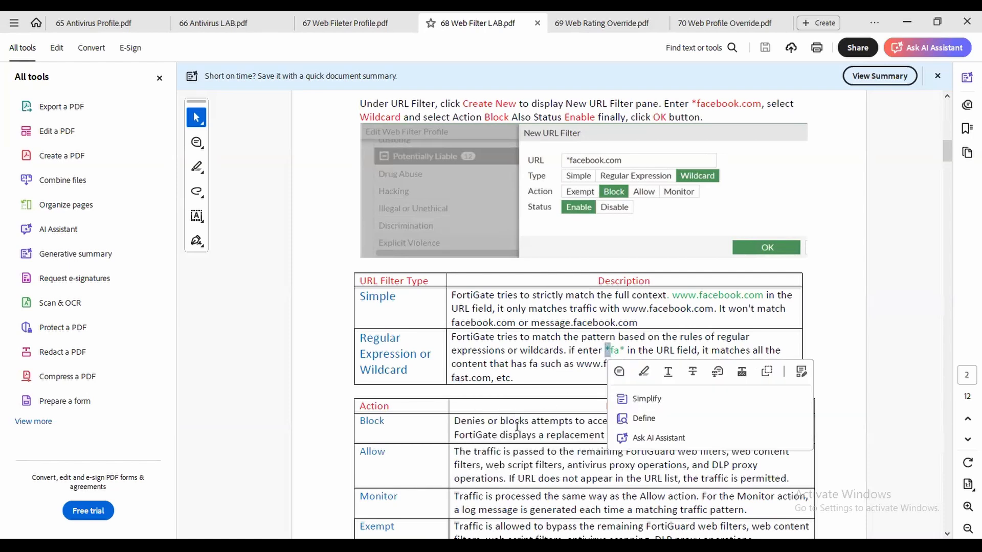
click(627, 341)
drag(619, 351, 610, 351)
click(720, 333)
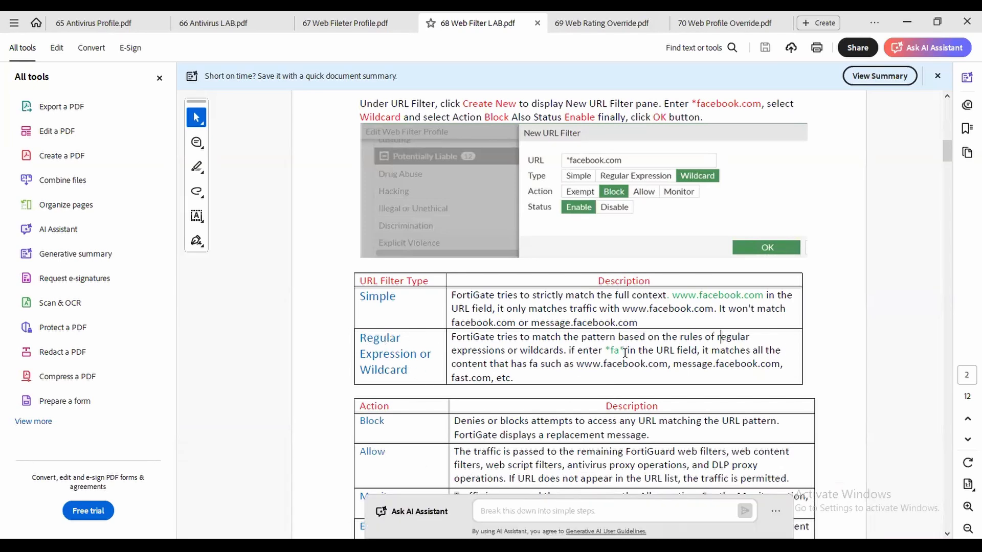
scroll(624, 353, down, 2)
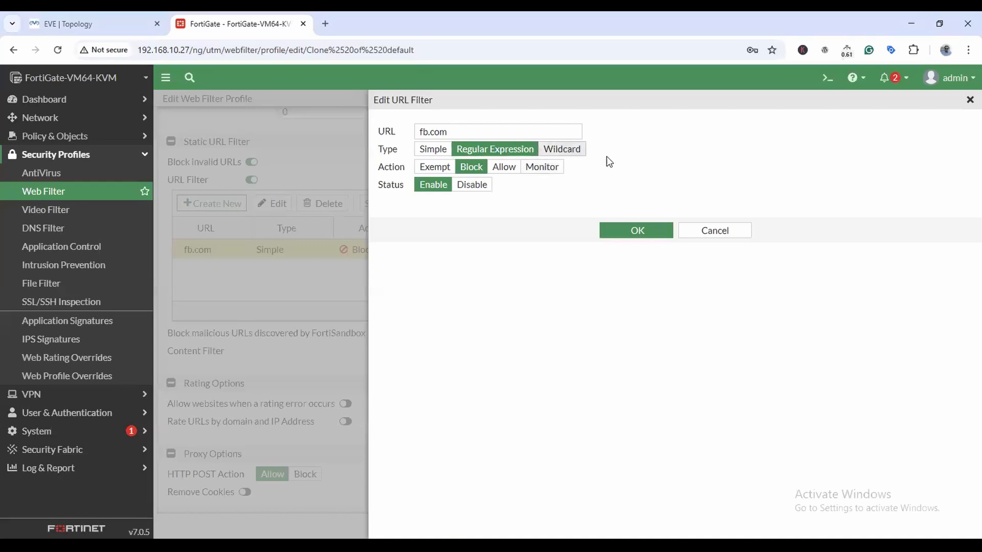
Try Wildcard, revert to Simple, and cancel so fb.com stays a Simple block entry.
click(562, 148)
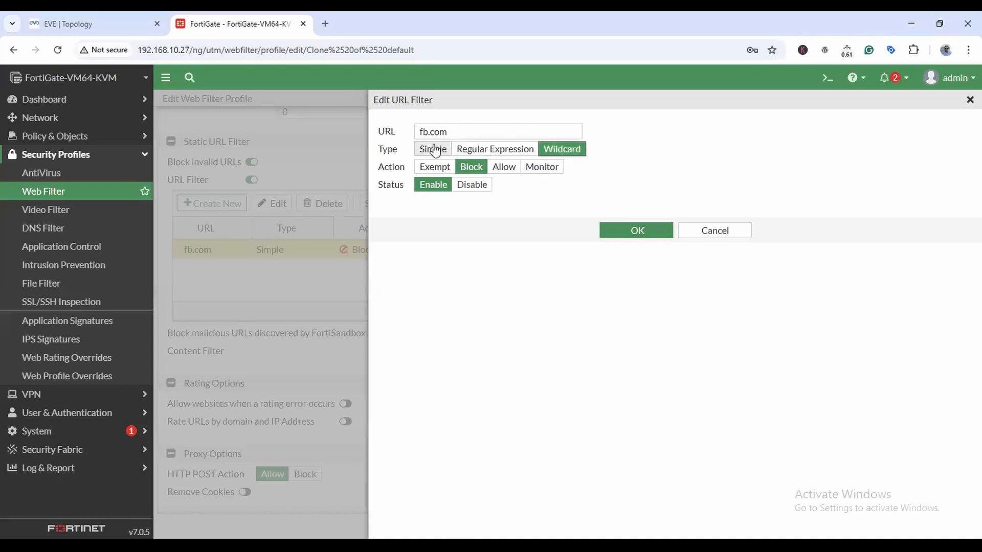
click(490, 131)
key(ctrl+a)
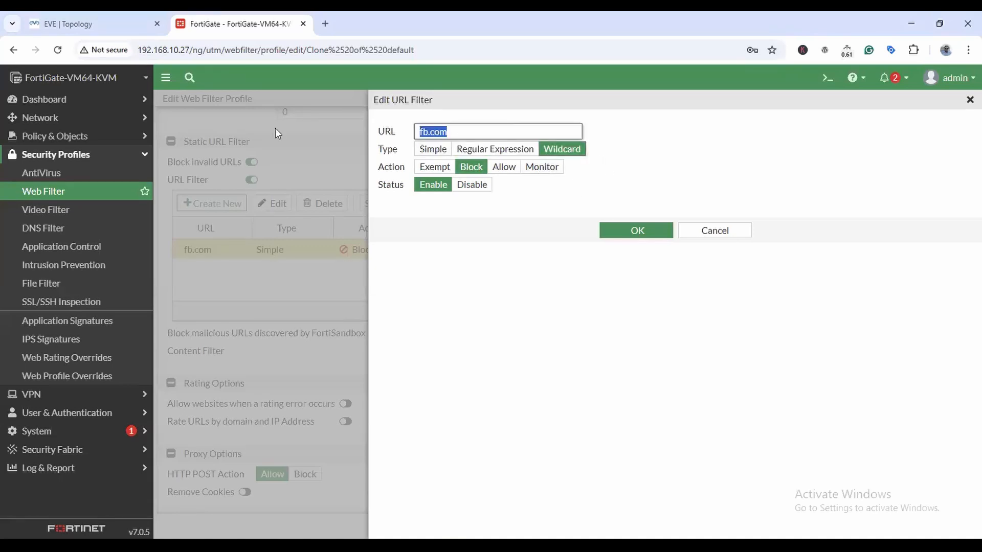
click(486, 132)
key(ctrl+a)
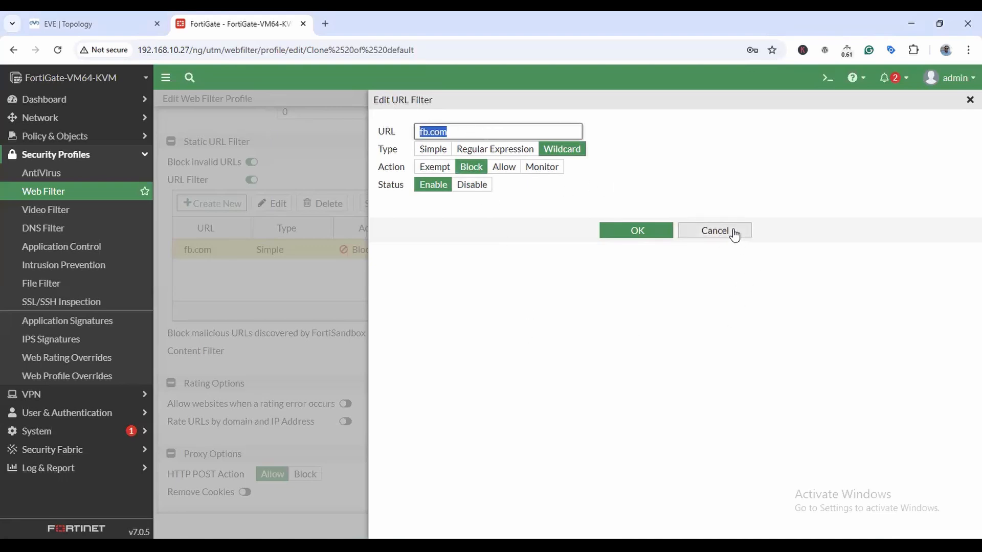
click(432, 149)
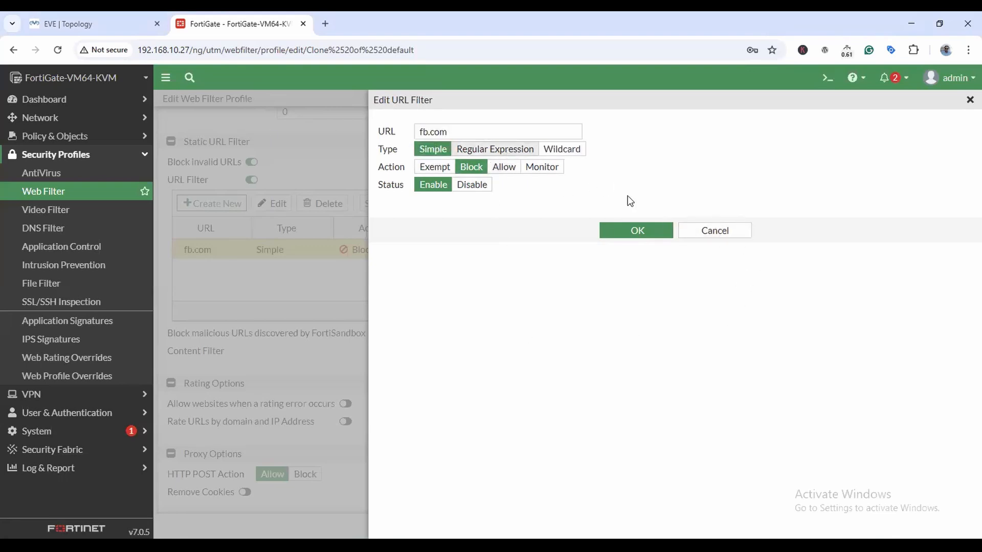
click(719, 231)
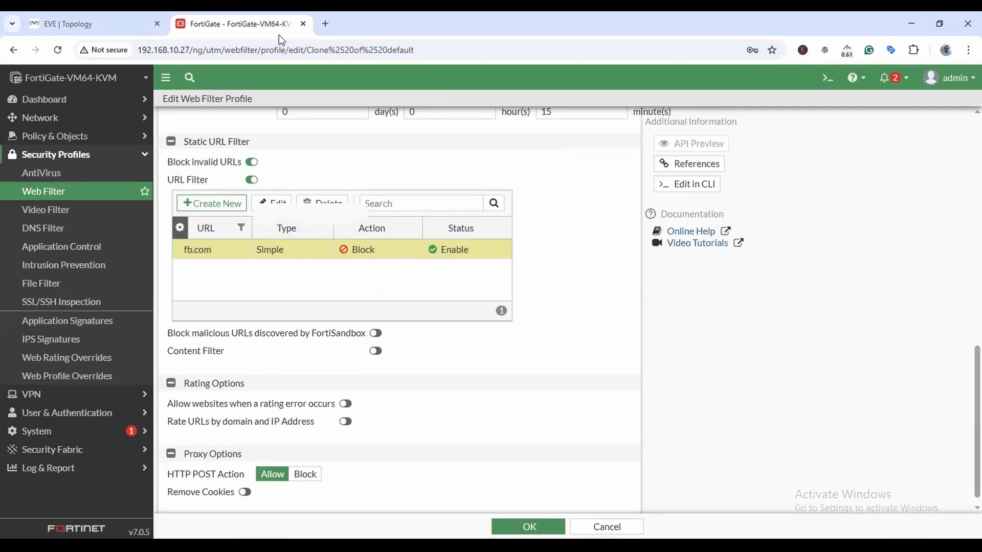
scroll(358, 212, up, 10)
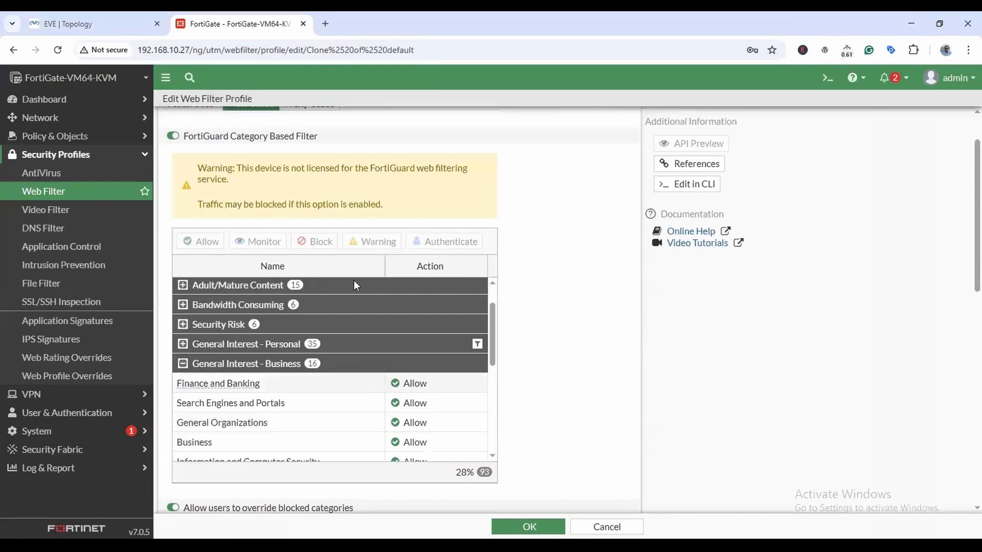
scroll(354, 280, down, 5)
scroll(613, 345, down, 8)
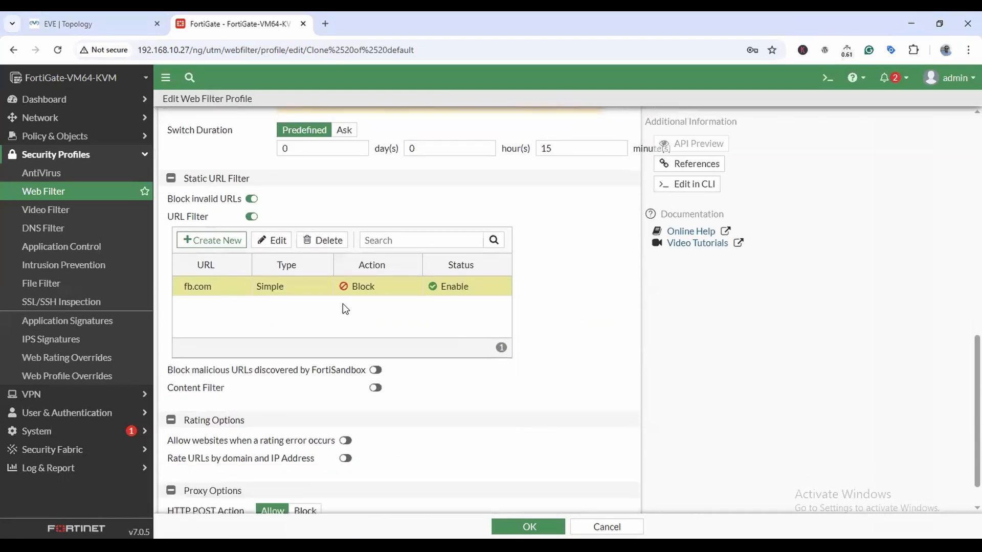
Change the fb.com entry's URL to tgmacad.com with action Allow and save it.
double_click(213, 253)
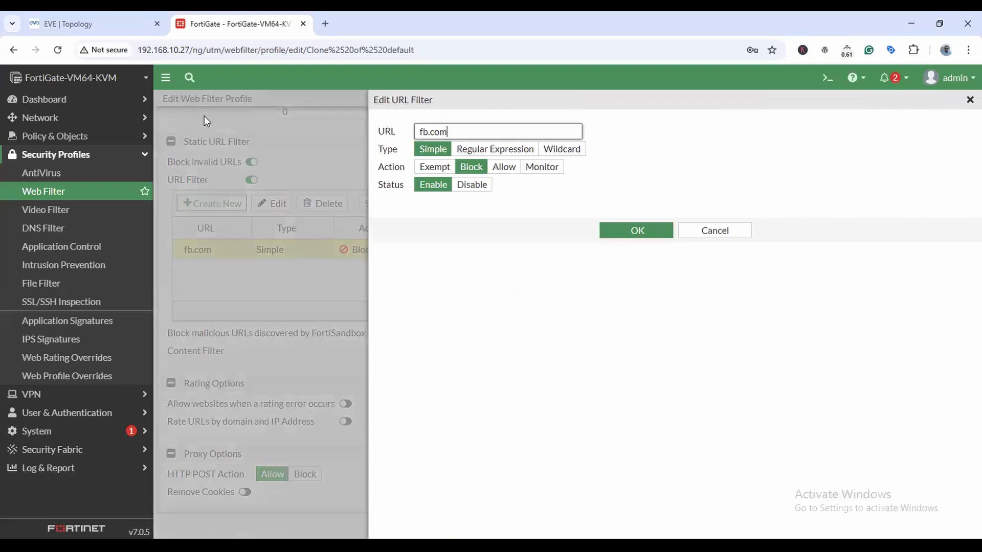
text(fac)
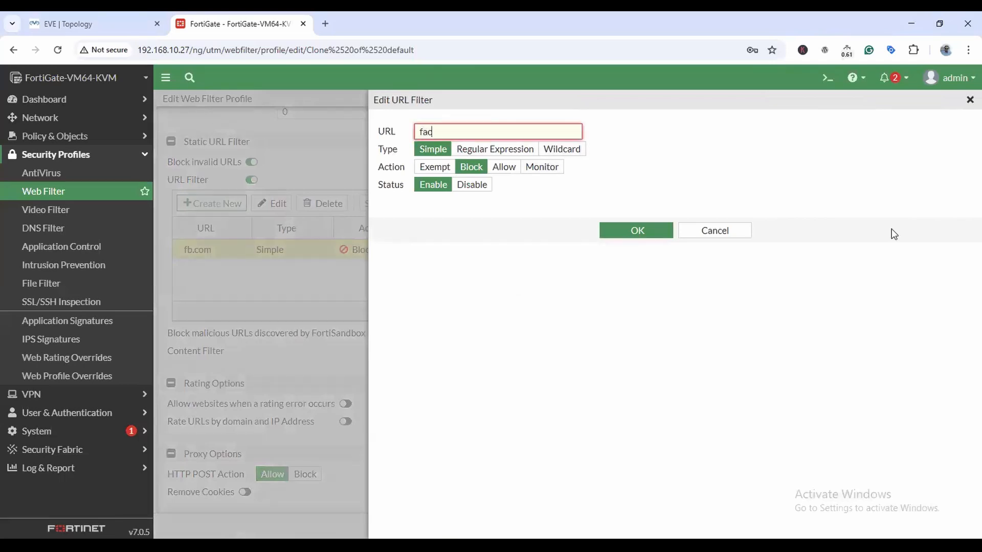
text(tgmacad.com)
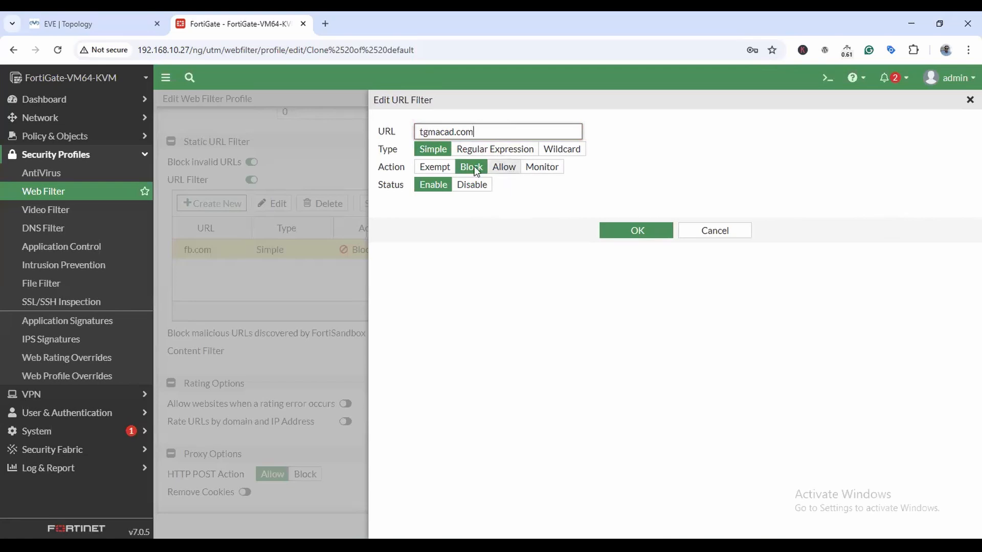
click(504, 168)
click(637, 230)
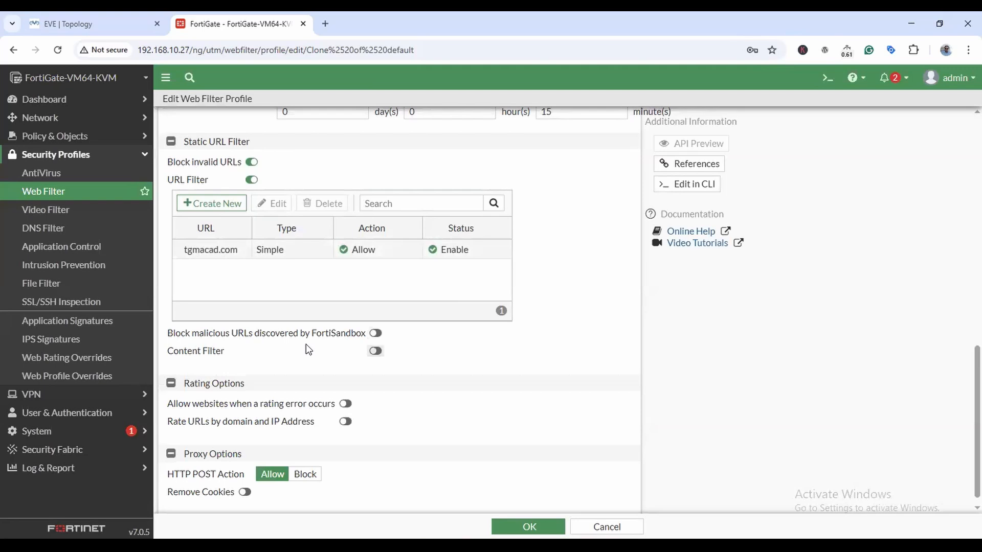
Enable blocking of FortiSandbox-discovered malicious URLs and turn on Content Filter.
click(375, 333)
click(376, 351)
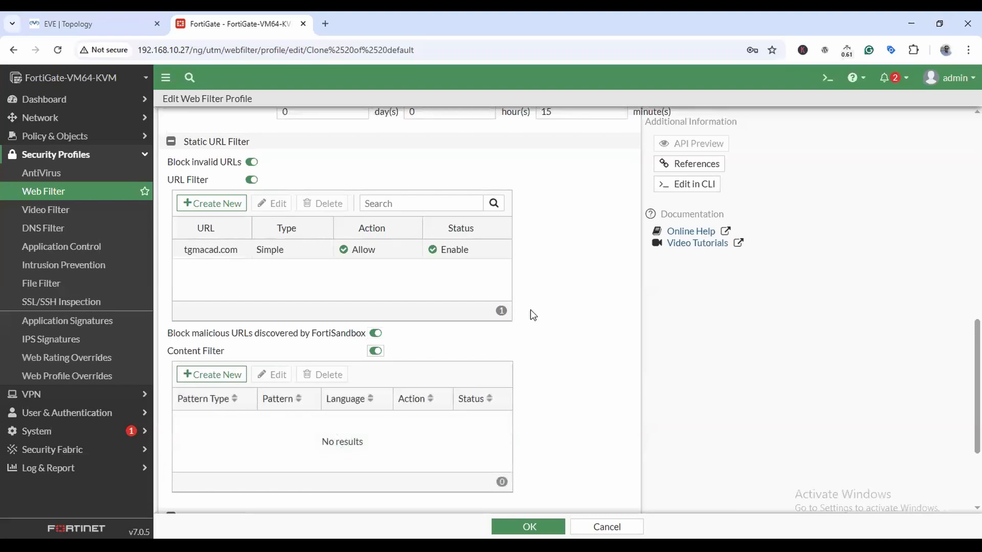
Add an enabled Regular Expression content filter blocking the pattern 'account'.
click(212, 374)
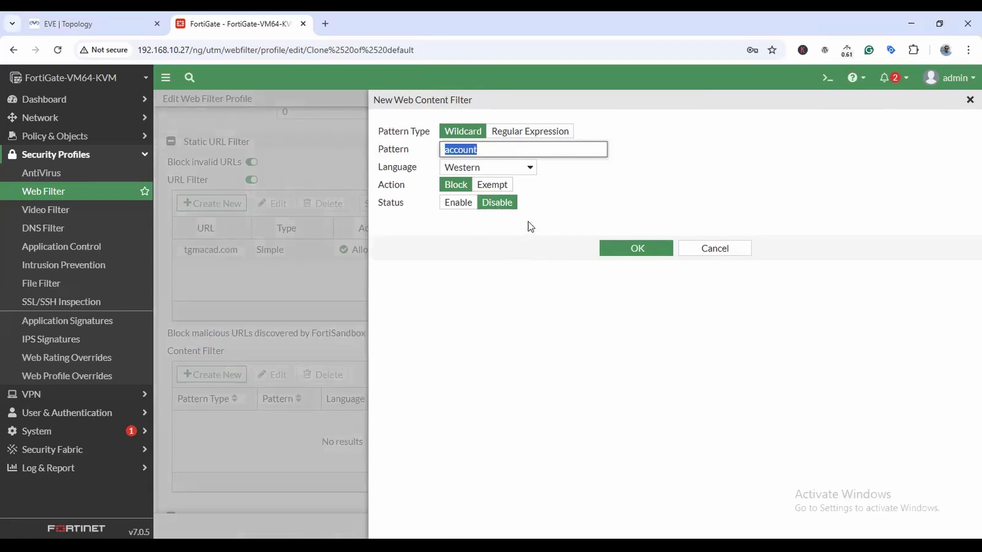
drag(519, 149, 400, 154)
click(459, 204)
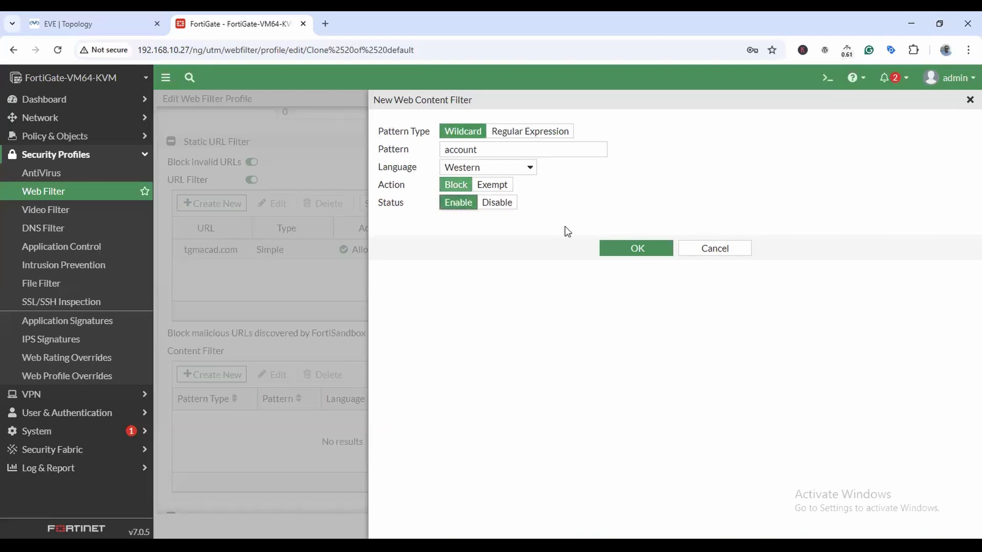
click(557, 133)
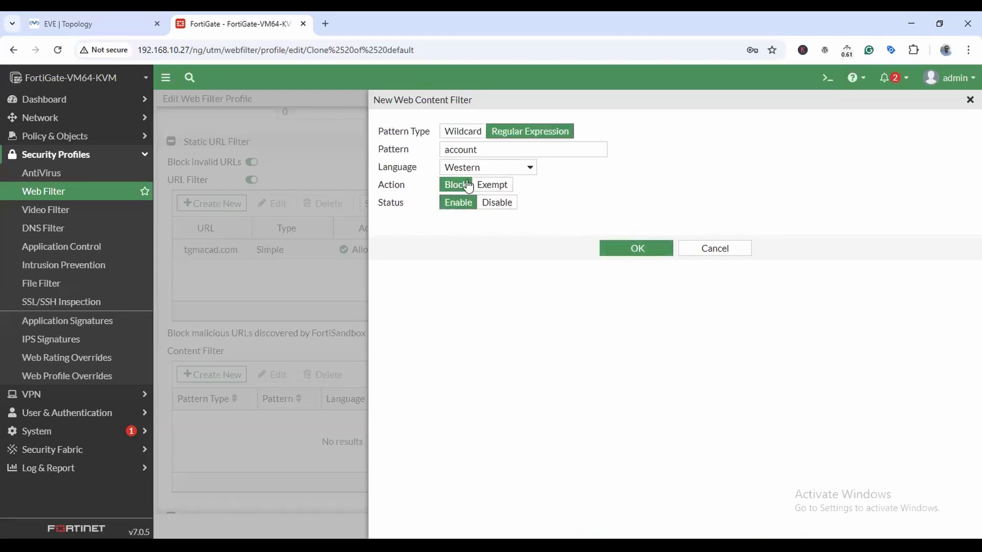
click(630, 251)
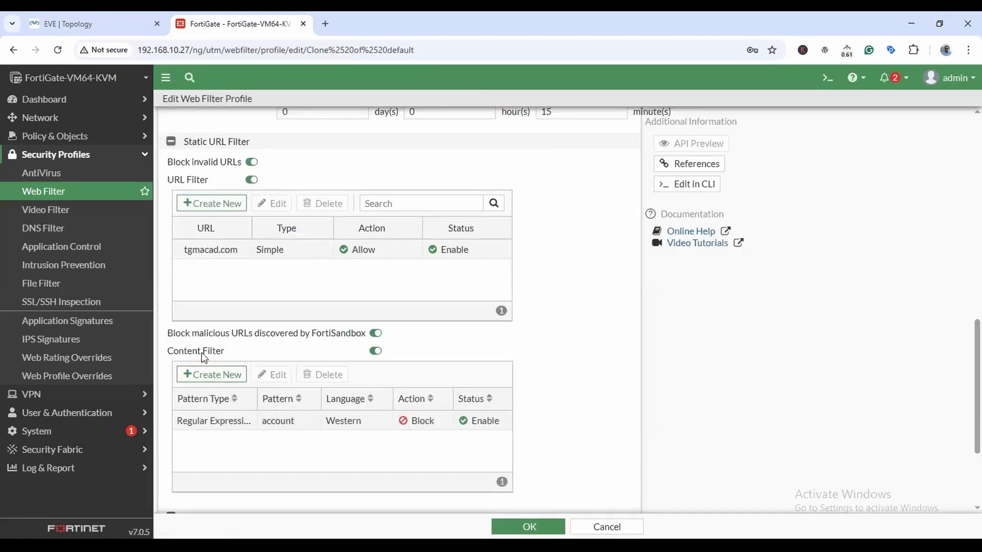
scroll(631, 368, down, 3)
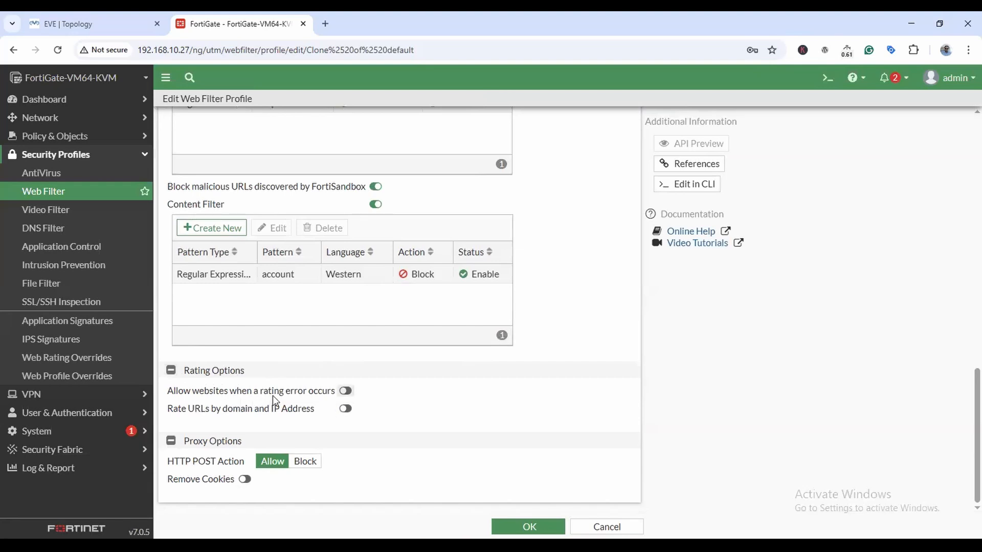
click(346, 391)
click(346, 391)
mouse_move(603, 480)
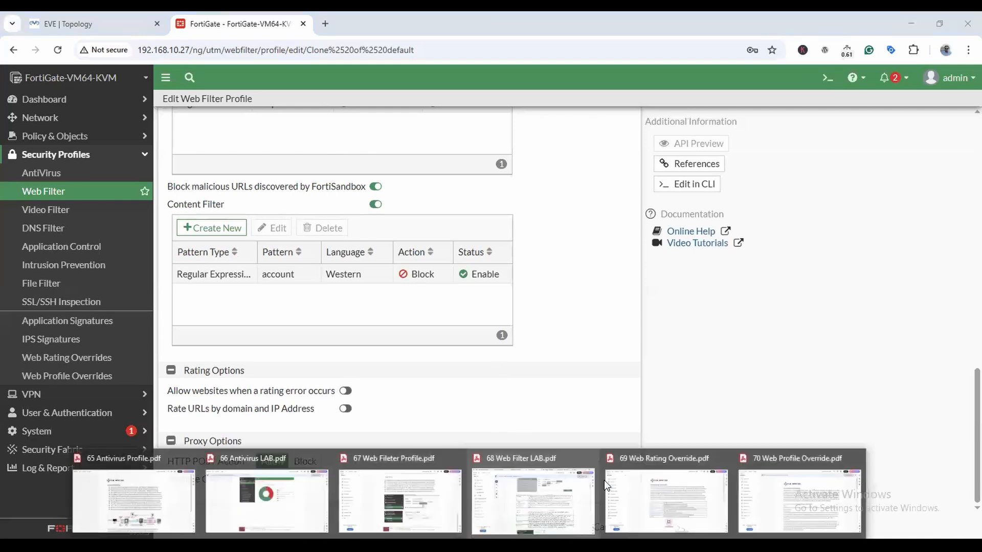
click(644, 493)
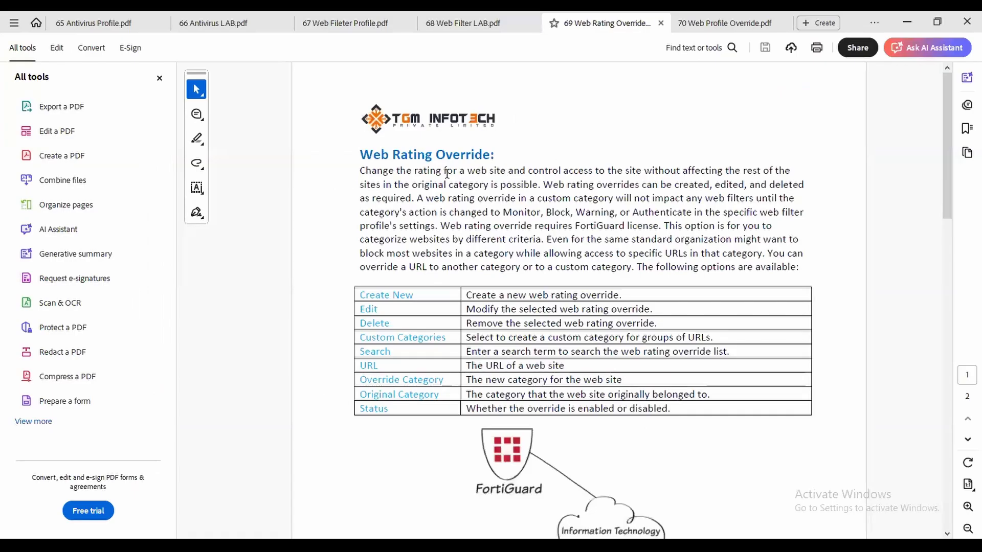
click(908, 22)
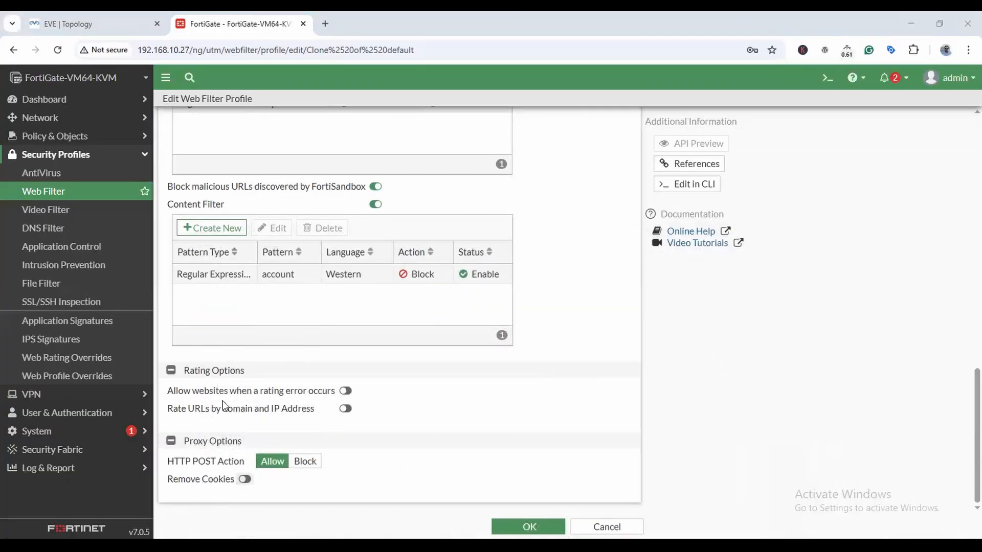
Pick 'default' as the override profile and save the TGM-WEB profile.
click(504, 526)
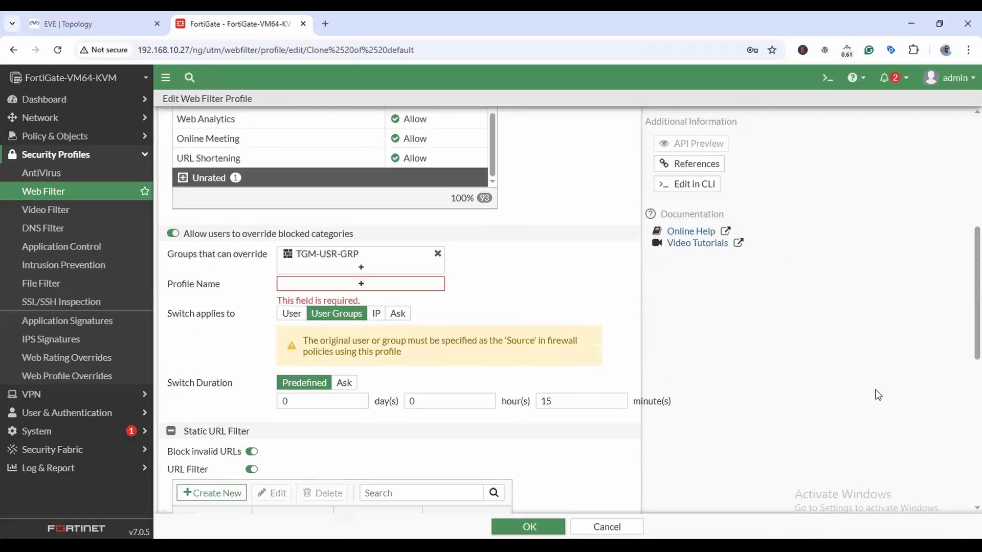
click(361, 295)
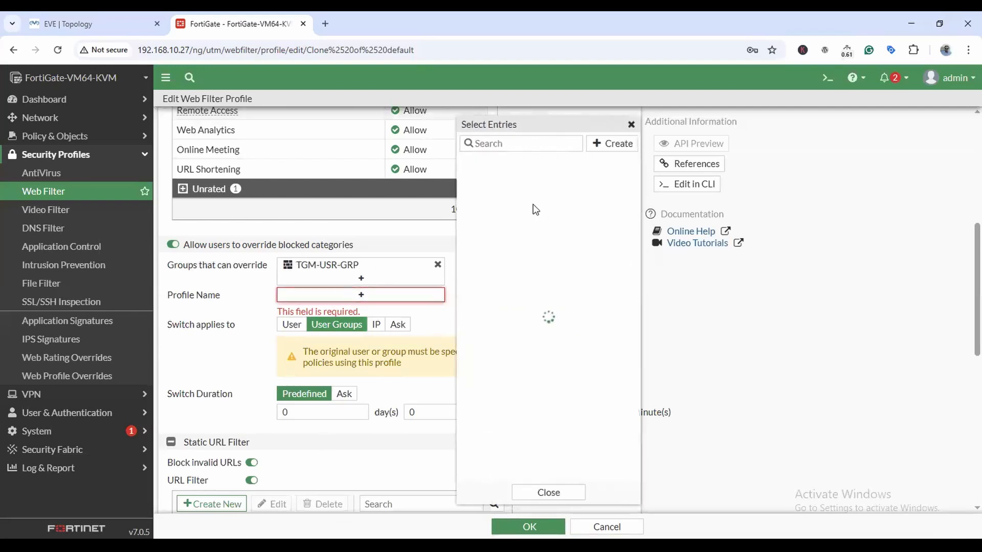
click(497, 162)
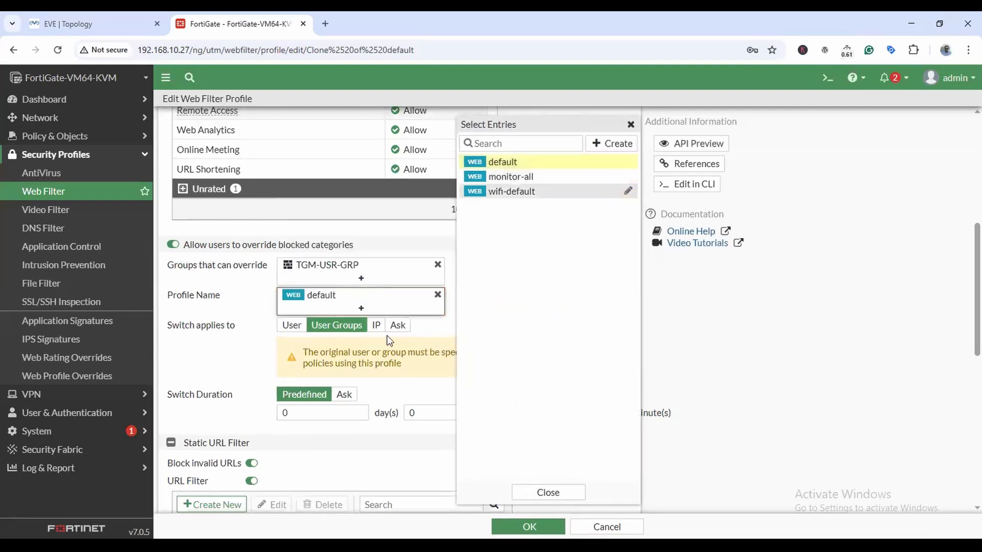
click(459, 242)
click(529, 527)
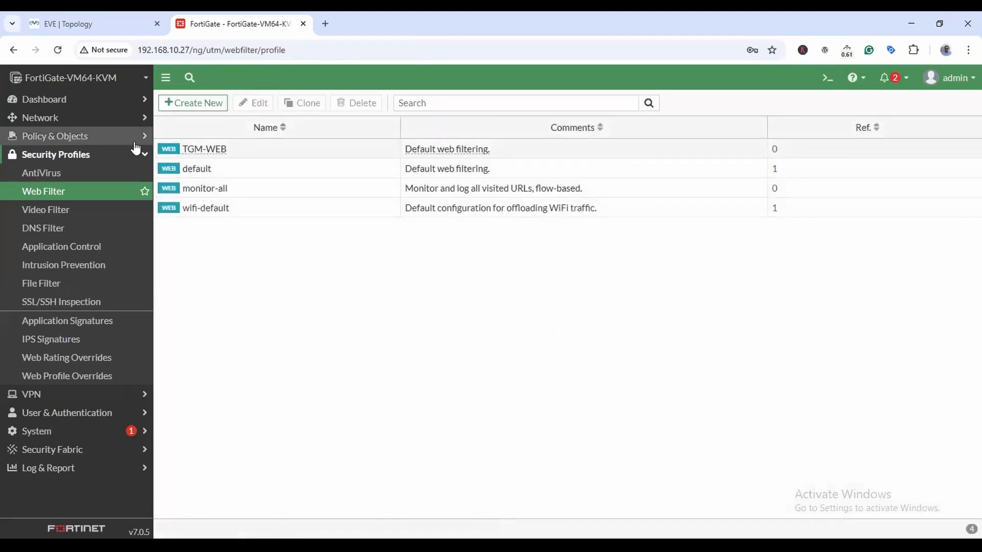
Open the LAN-to-WAN policy from Policy & Objects > Firewall Policy for editing.
click(74, 137)
click(52, 155)
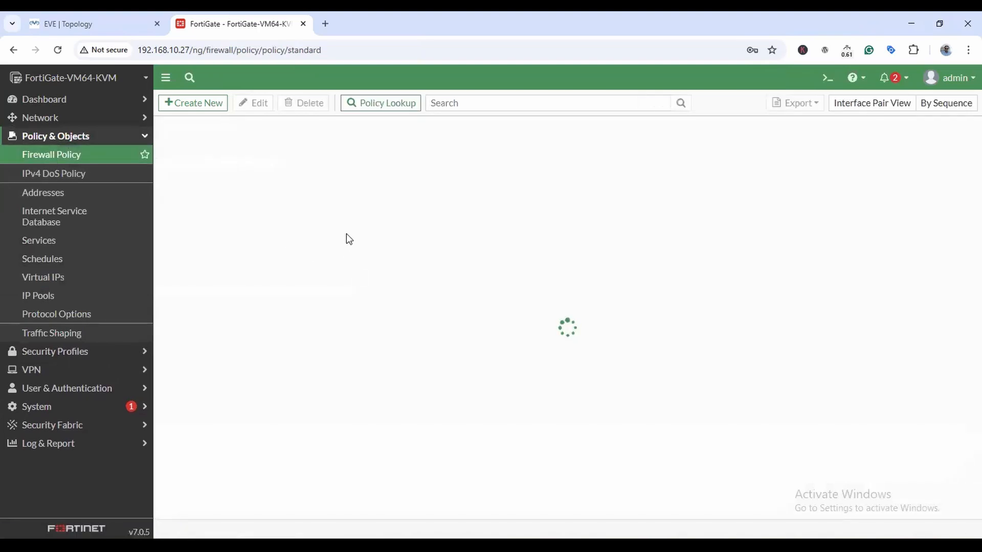
double_click(180, 171)
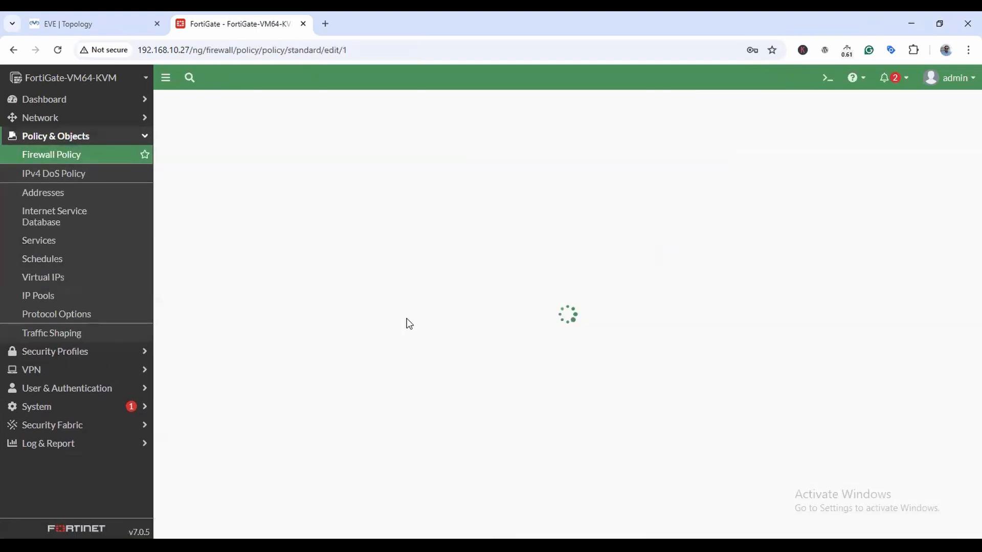
Enable Web Filter with TGM-WEB, save the policy, then bring up the Web Rating Override PDF.
scroll(424, 331, down, 5)
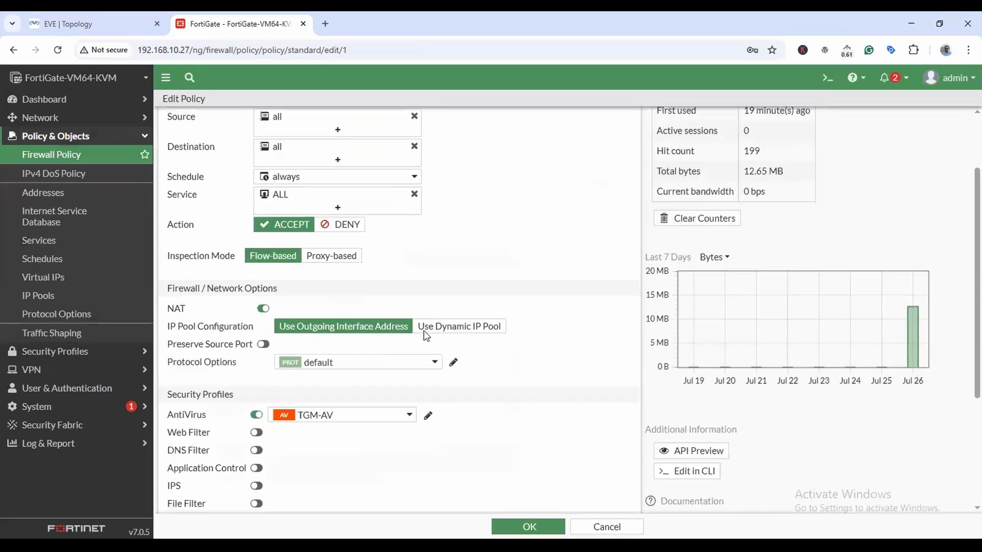
click(257, 234)
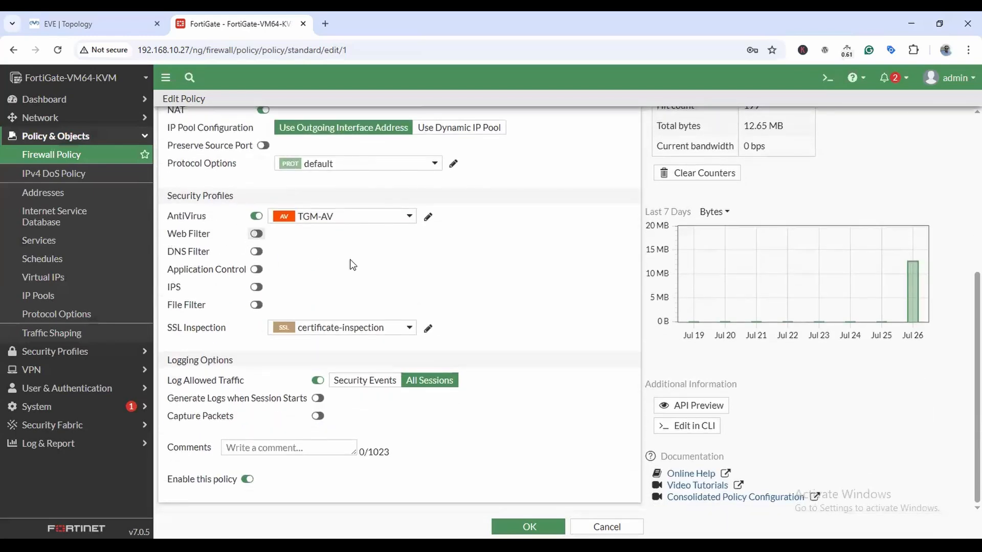
click(410, 235)
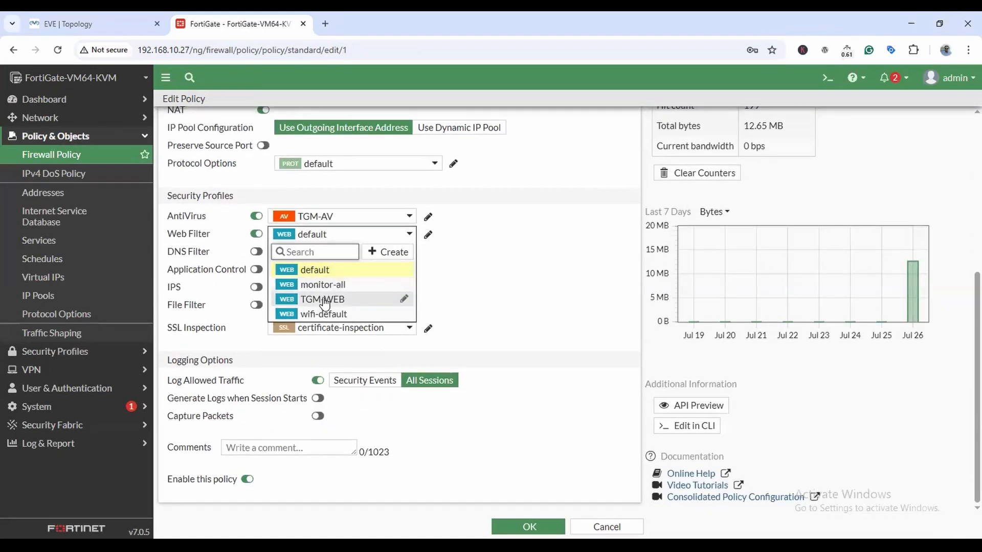
click(322, 299)
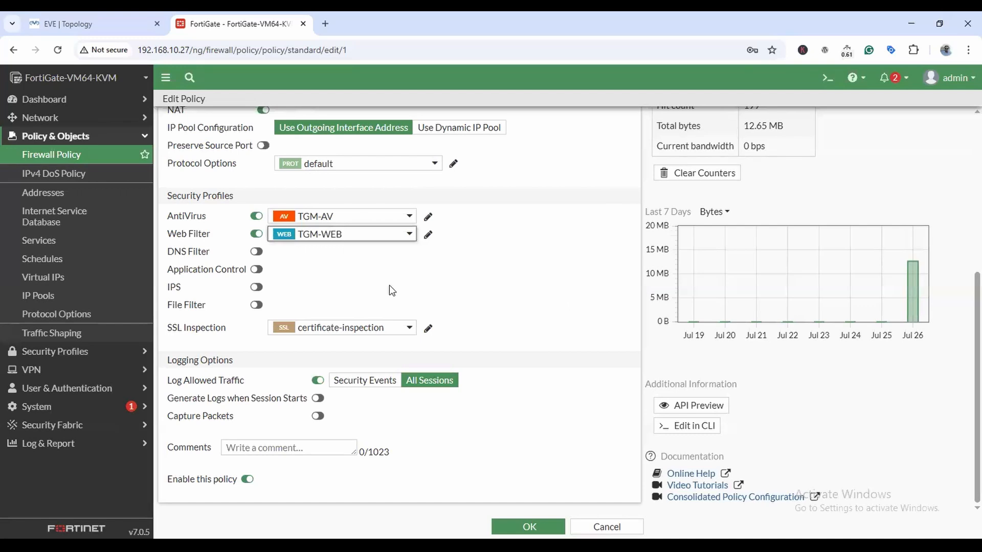
click(530, 527)
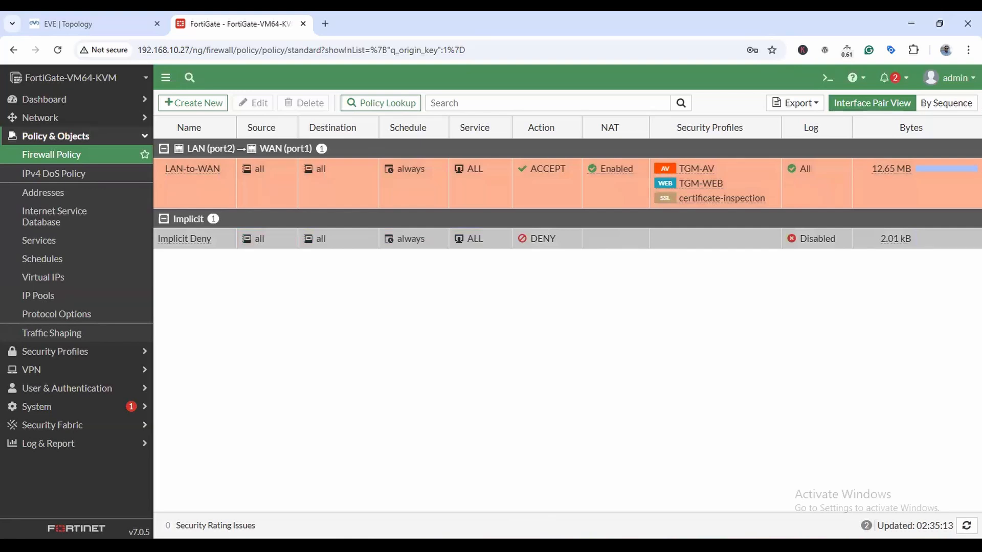
click(466, 545)
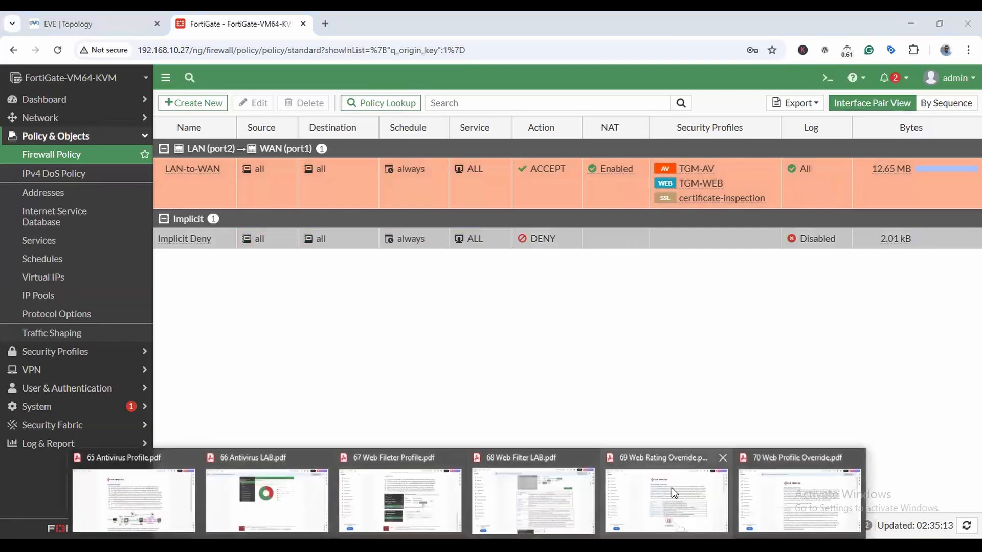
click(700, 476)
Scroll the Web Rating Override PDF to page 2's New Web Rating Override example.
drag(364, 154, 673, 147)
click(651, 163)
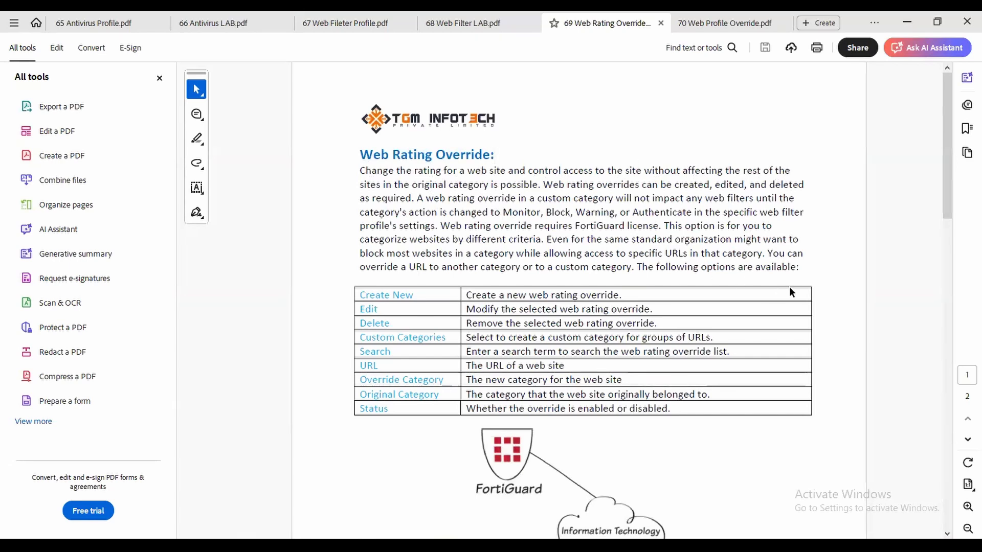
scroll(790, 291, down, 2)
scroll(790, 291, down, 10)
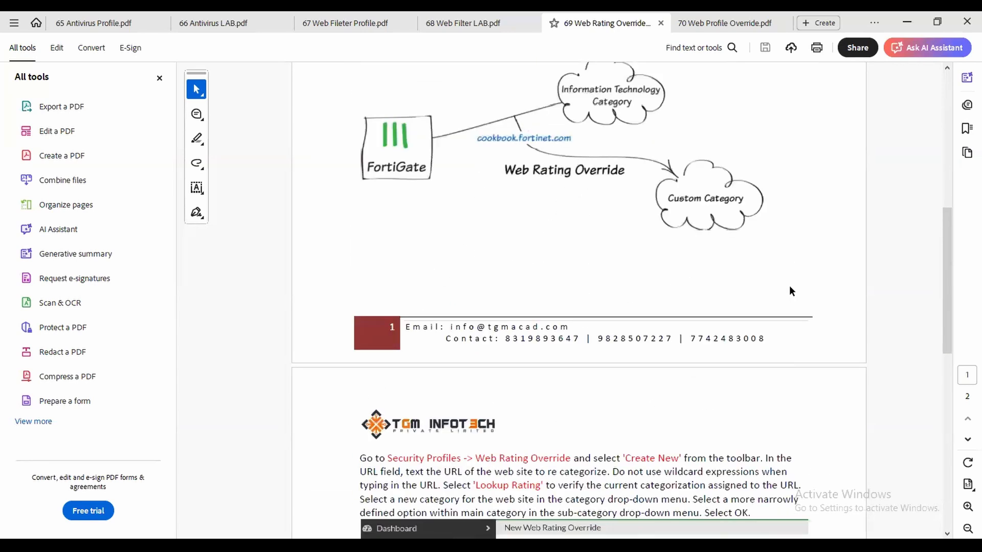
scroll(790, 286, down, 3)
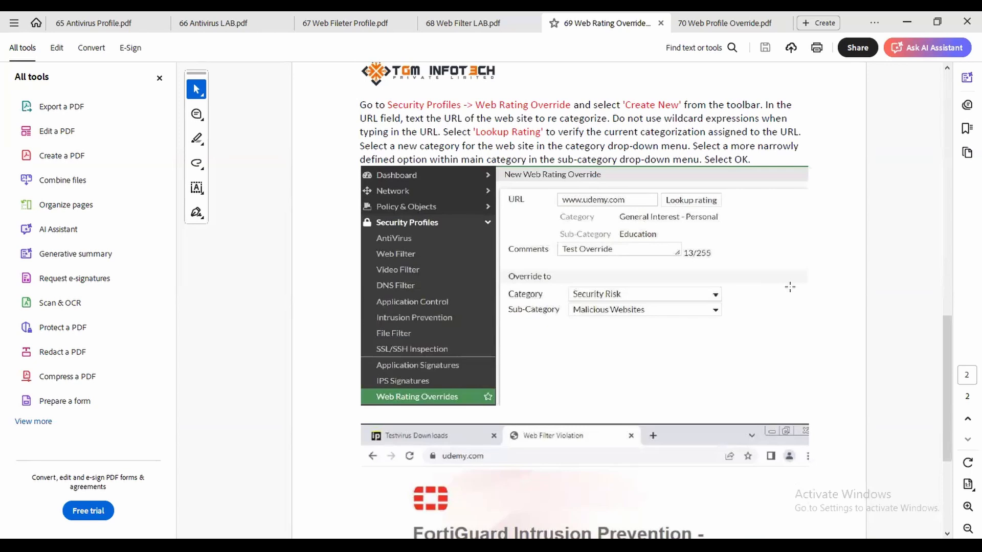
scroll(790, 287, down, 2)
scroll(790, 287, down, 2)
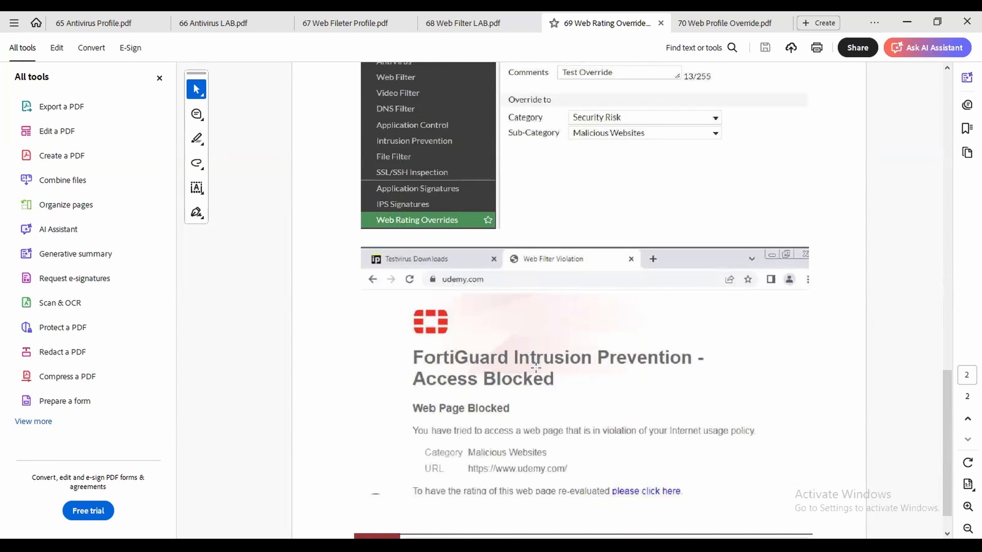
scroll(627, 383, up, 4)
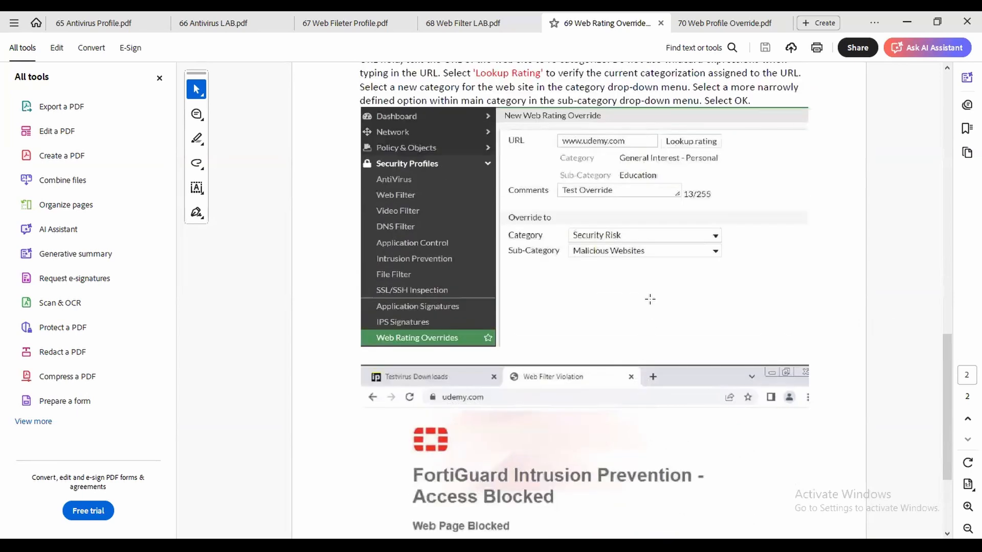
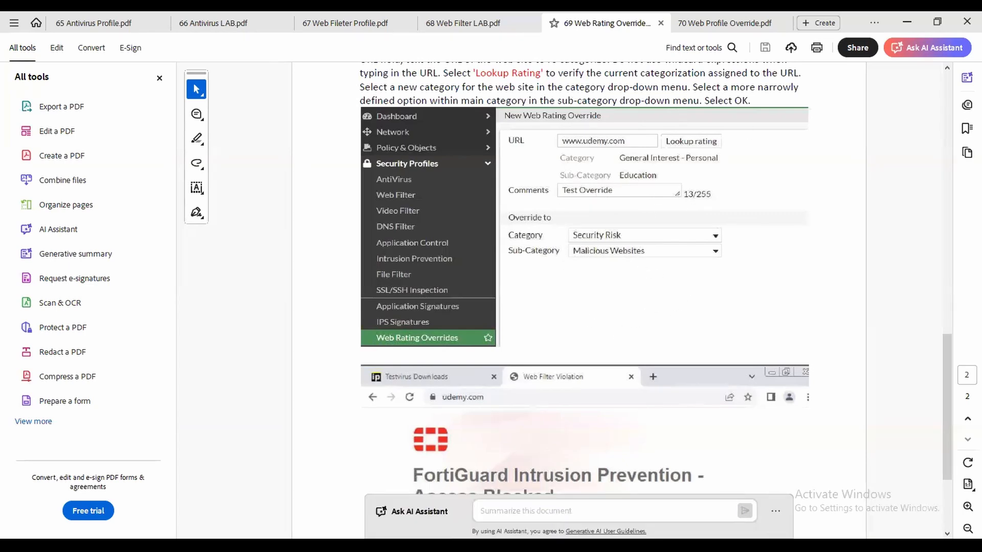
Switch from the Acrobat web rating override PDF to the FortiGate window in Chrome.
click(467, 545)
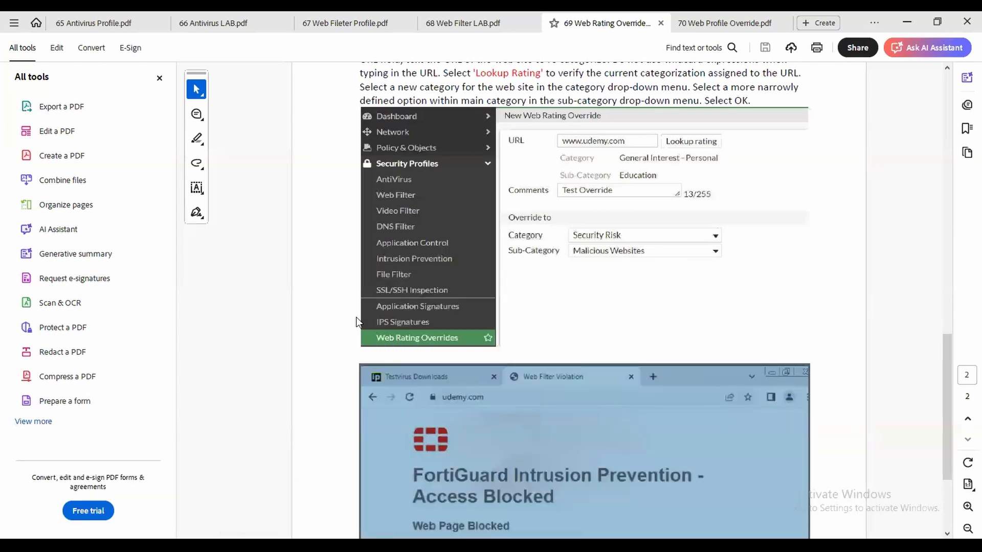
click(317, 545)
right_click(317, 545)
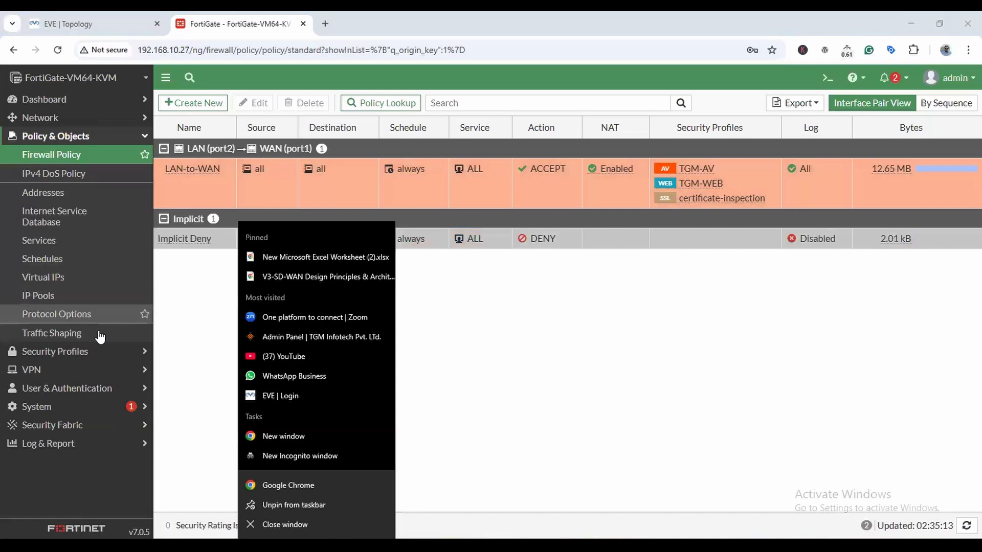
Go to Security Profiles > Web Rating Overrides, show original categories, and start a new override.
click(67, 368)
click(56, 369)
click(56, 154)
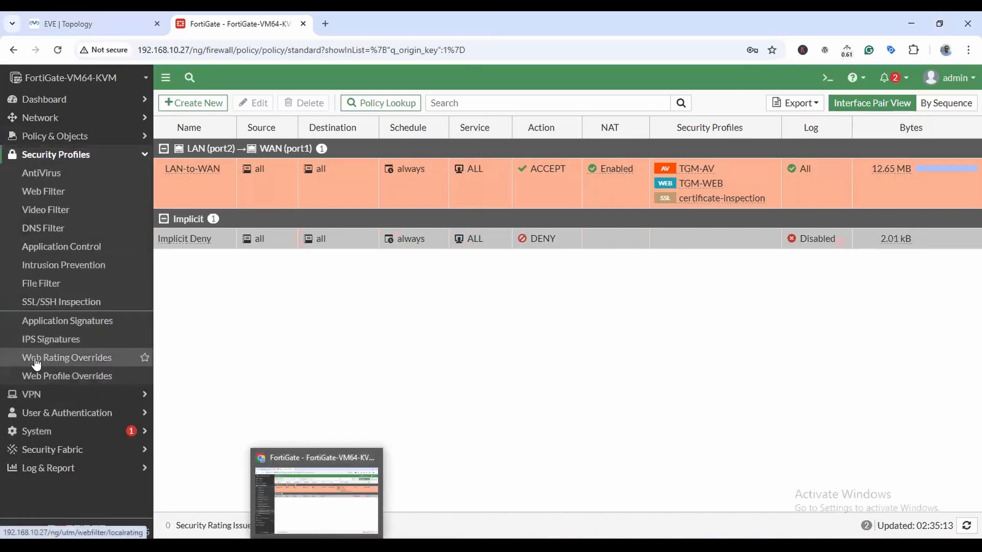
click(88, 363)
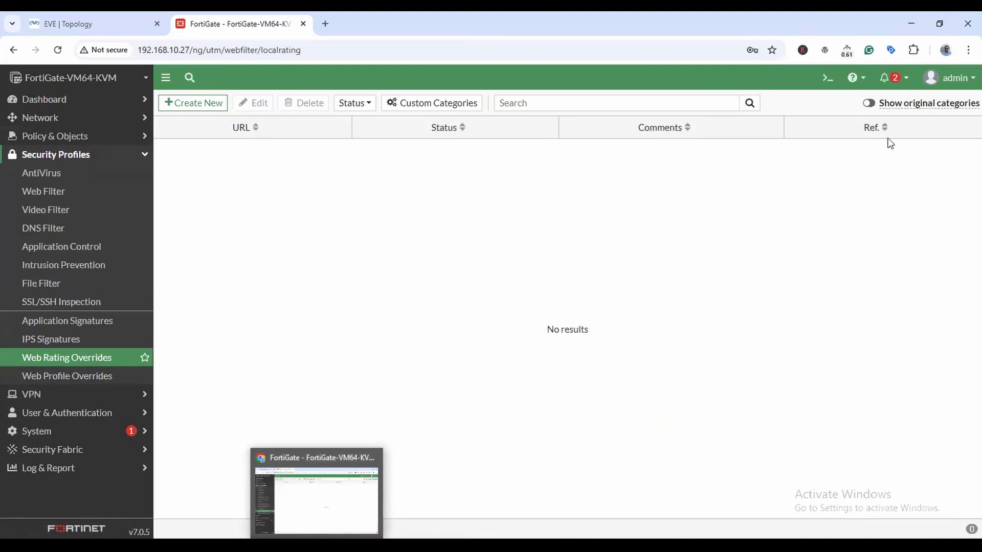
click(869, 103)
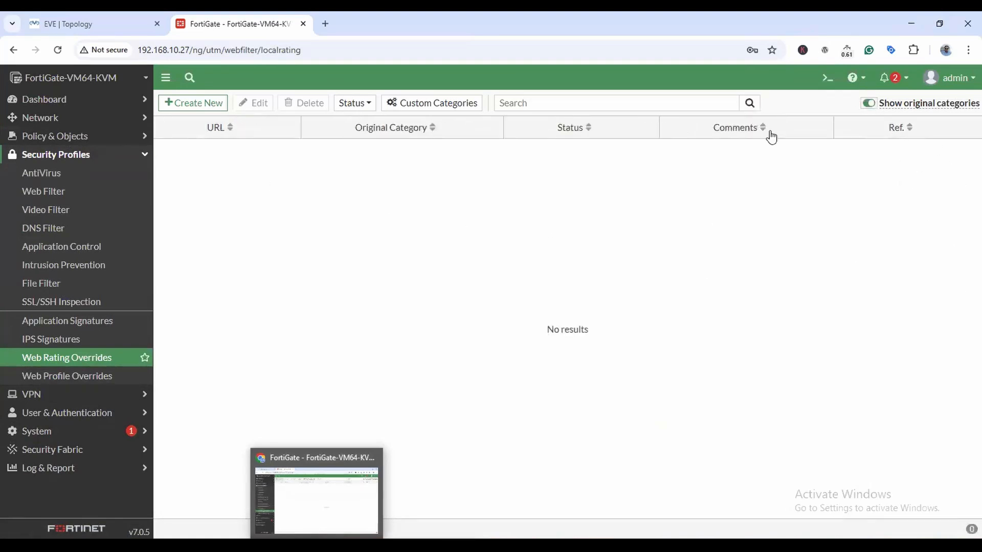
click(197, 104)
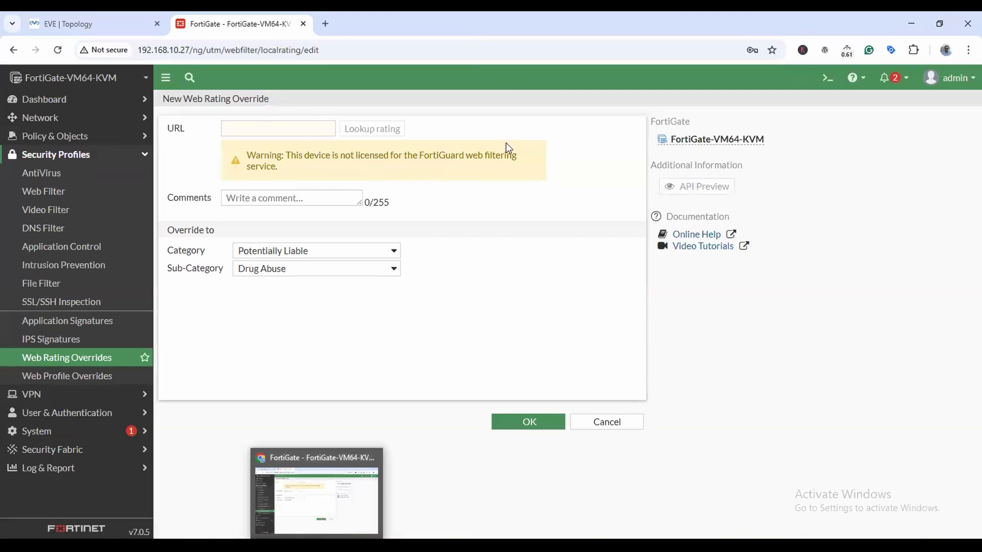
Override tgmacad.com to General Interest - Personal / Education with comment 'sdsd' and save it.
text(tgmacad.com)
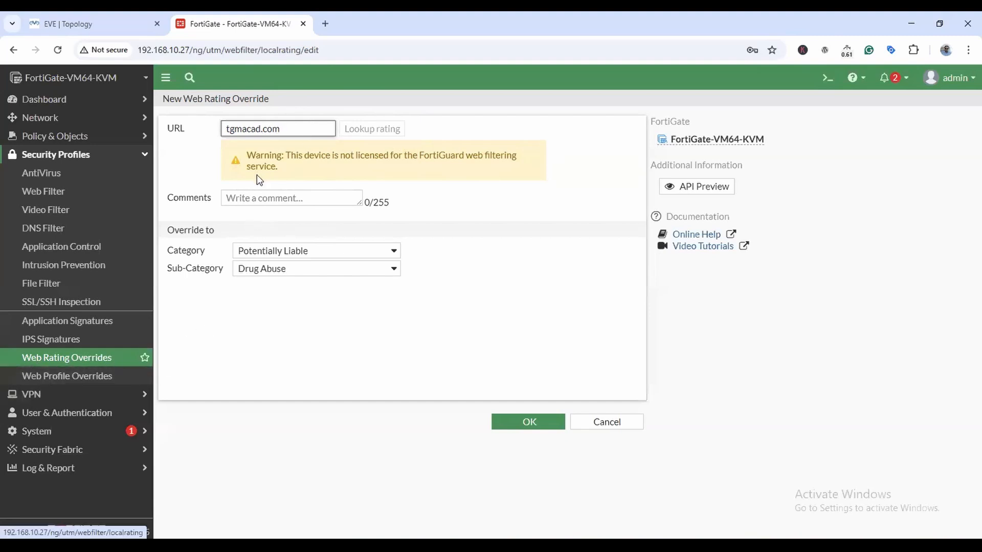
drag(292, 128, 195, 148)
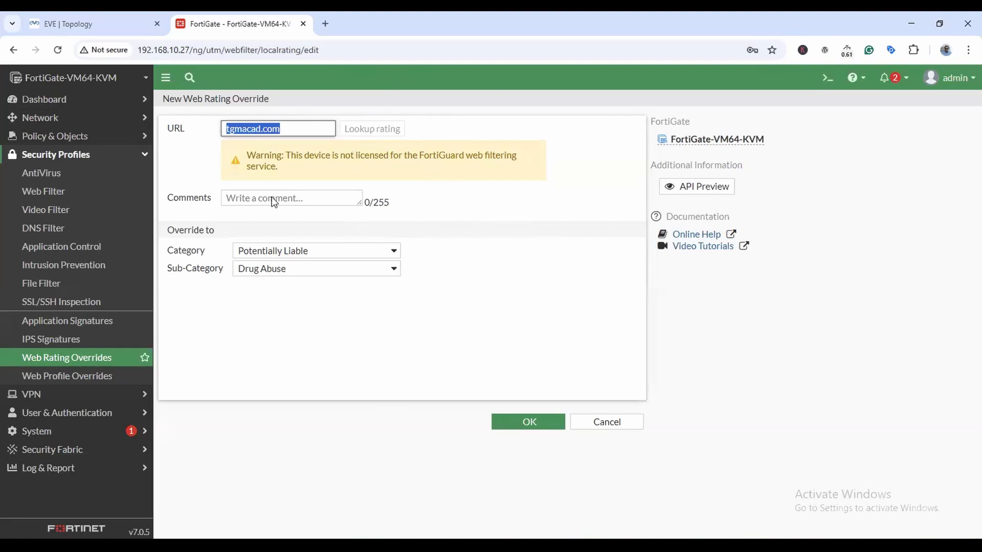
click(283, 251)
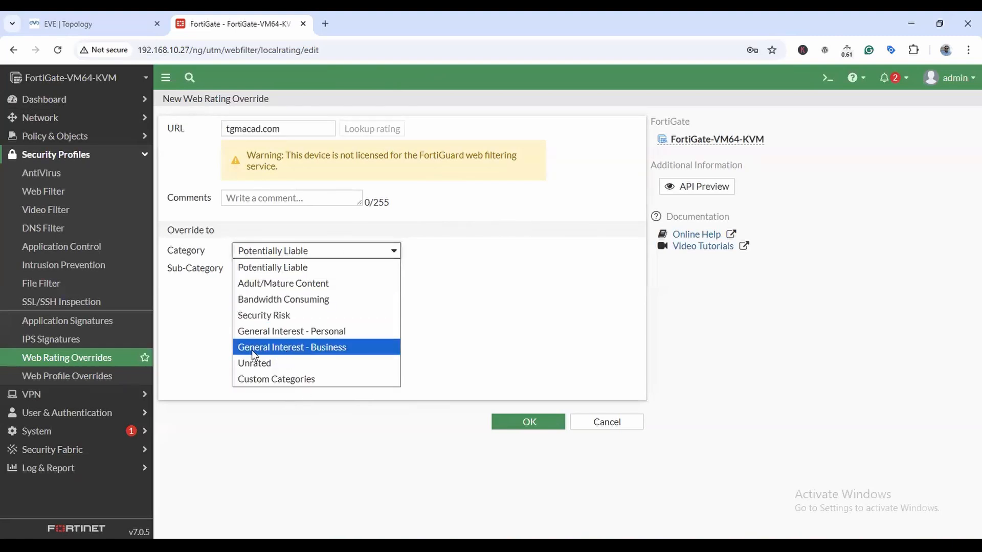
click(331, 352)
click(309, 252)
click(324, 333)
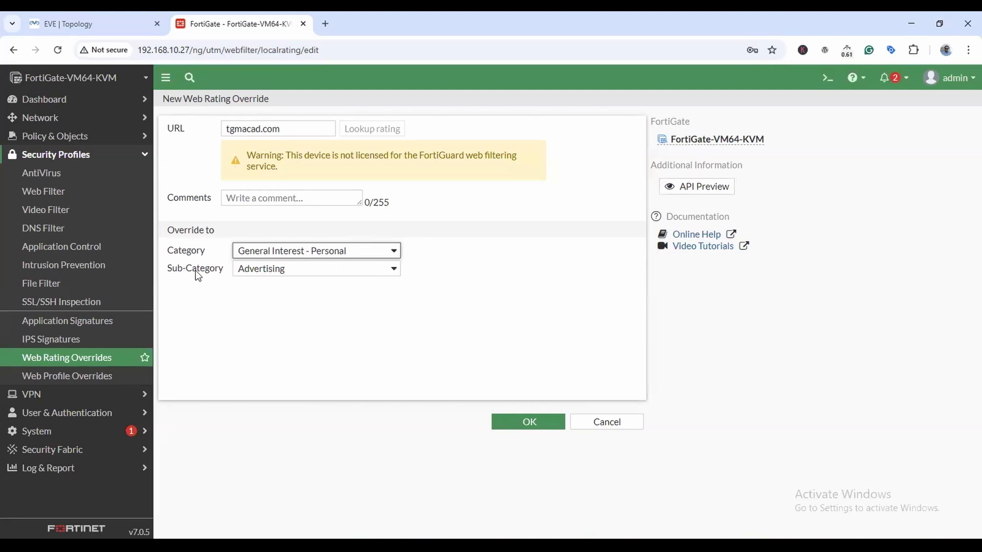
click(356, 274)
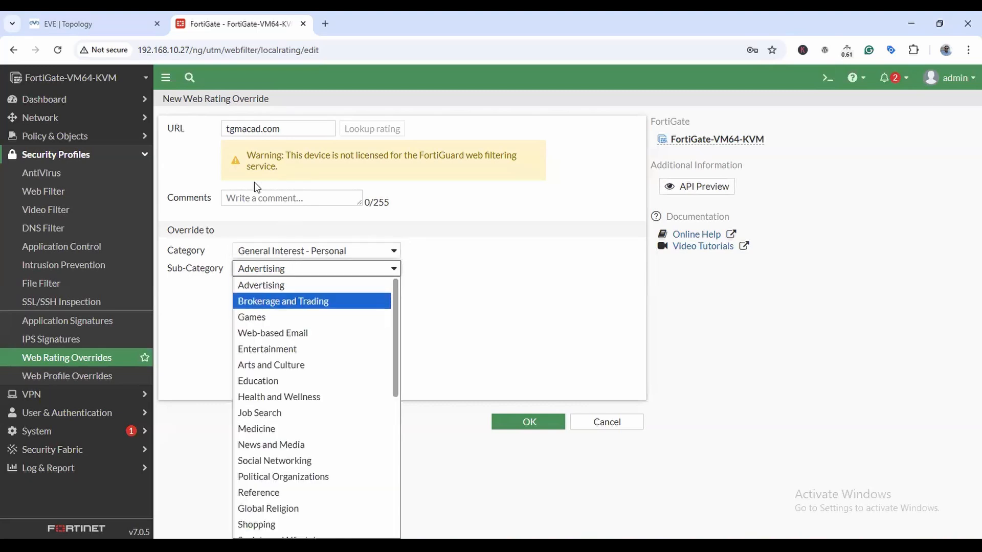
click(275, 382)
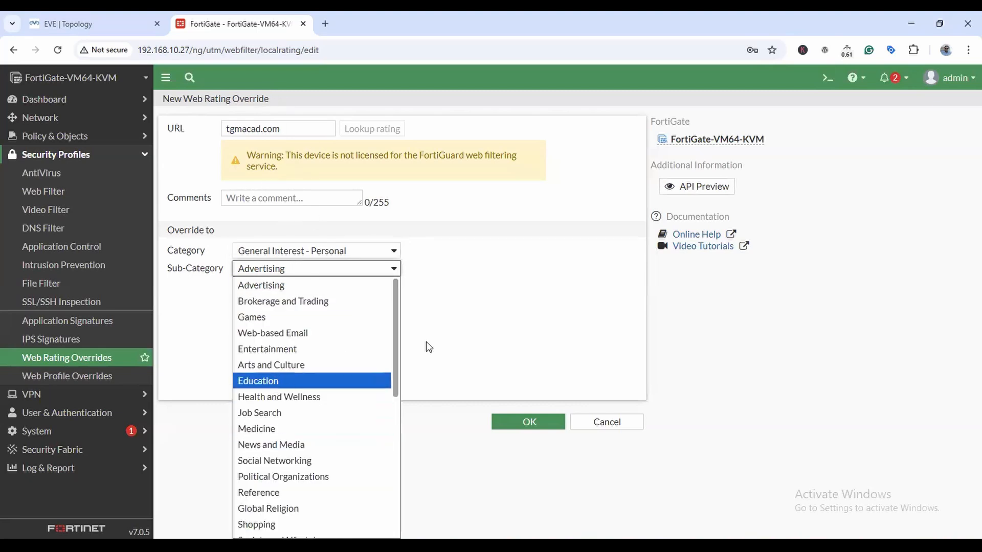
click(285, 199)
text(sdsd)
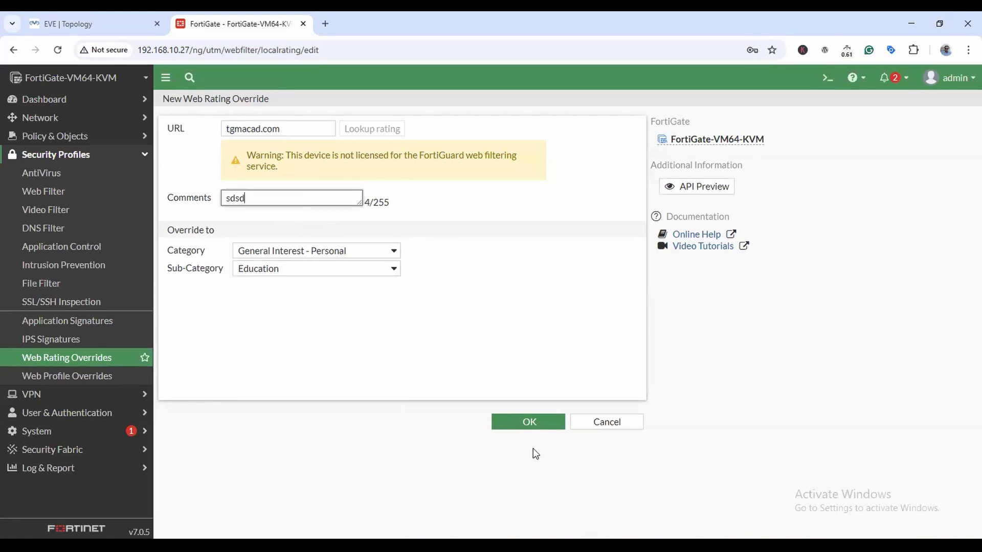
click(531, 422)
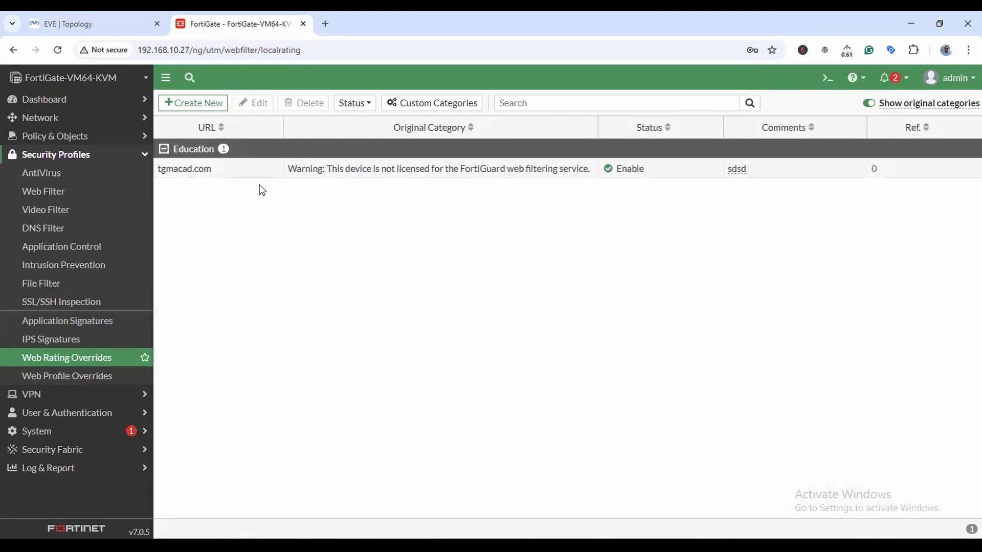
Reopen the tgmacad.com override to check it, cancel unchanged, then view Web Profile Overrides.
click(239, 174)
double_click(185, 170)
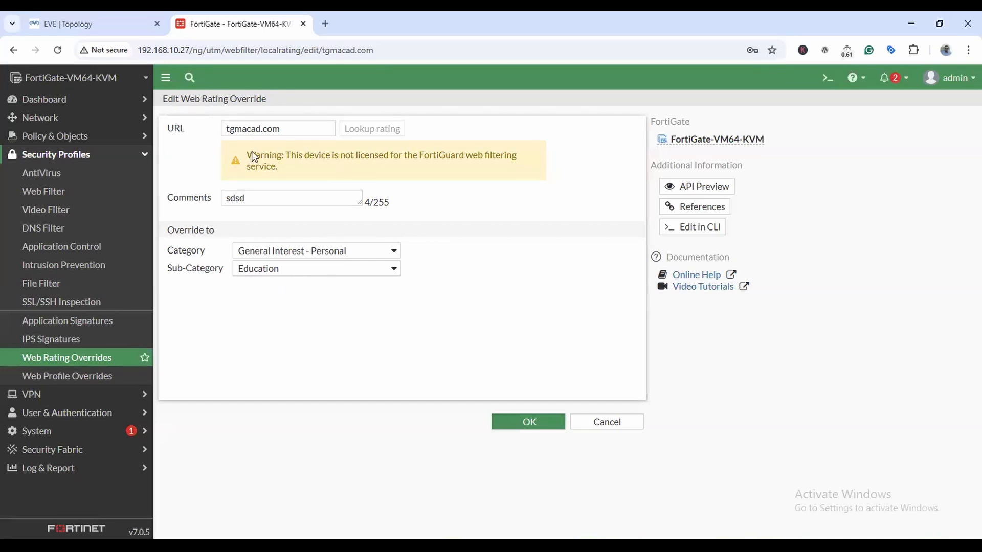
click(614, 425)
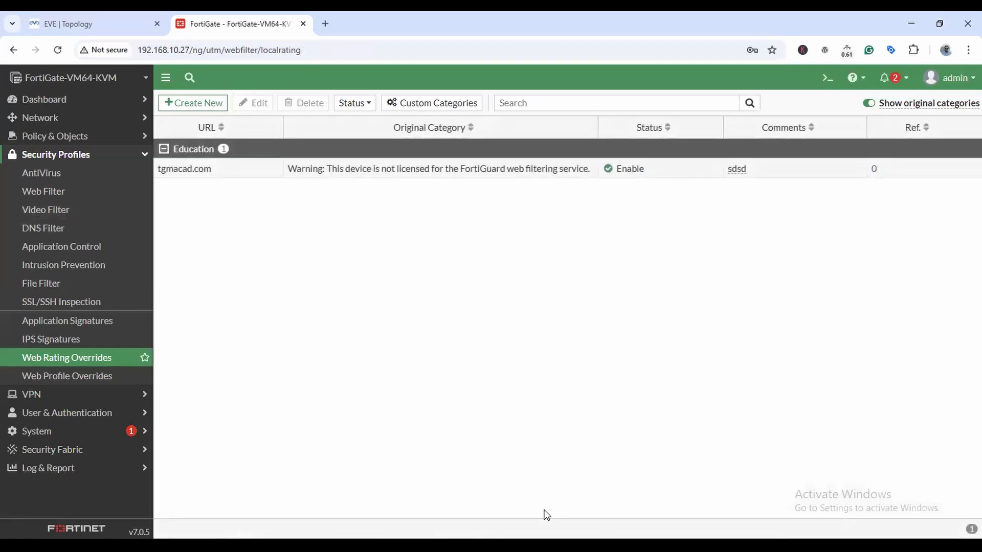
click(71, 376)
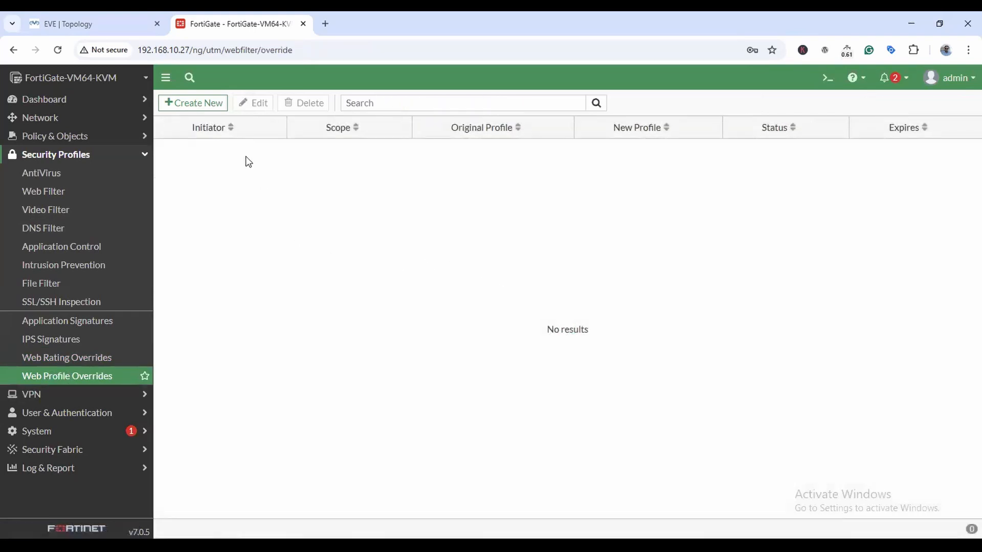
Draft a profile override for the local user from TGM-WEB, review replacement profiles, then discard it.
click(208, 105)
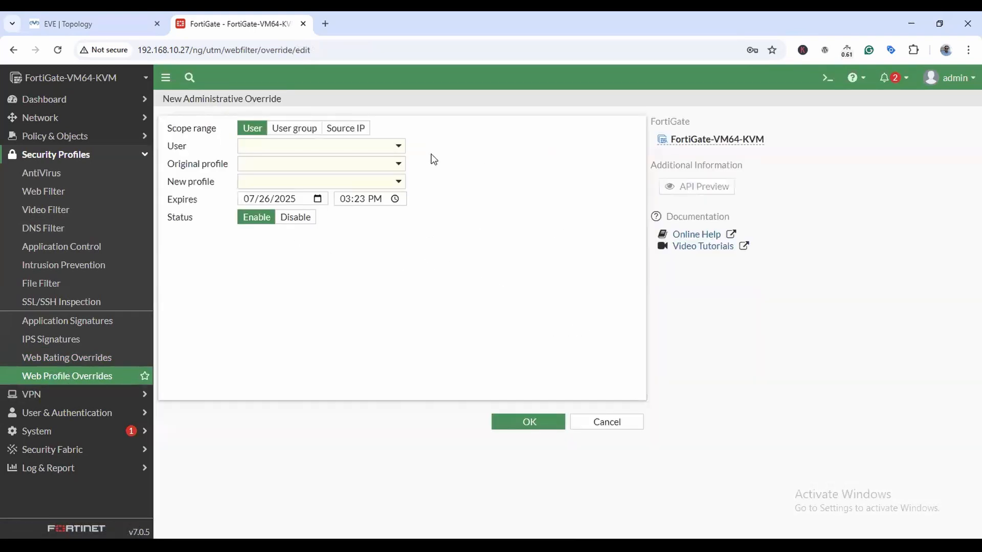
click(395, 149)
click(279, 215)
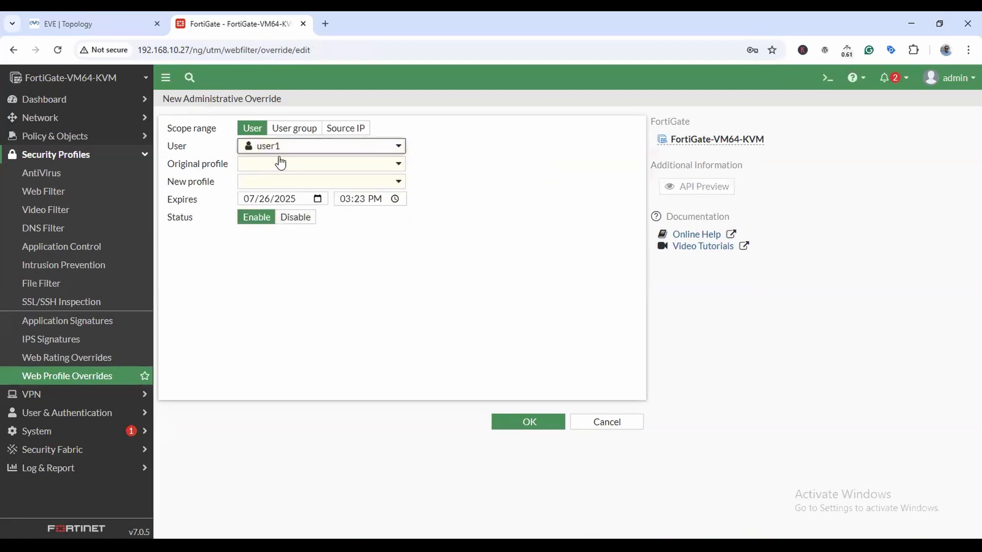
click(398, 164)
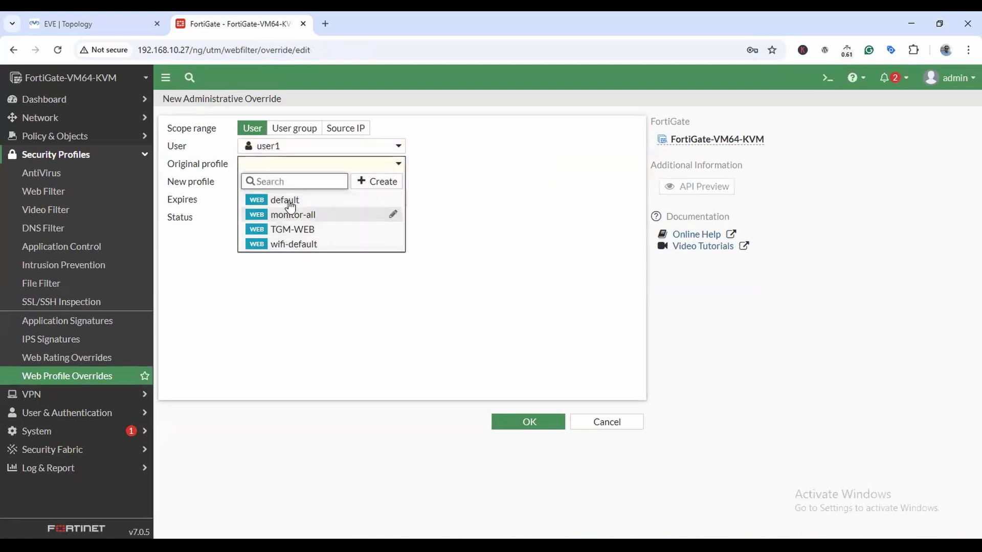
click(287, 229)
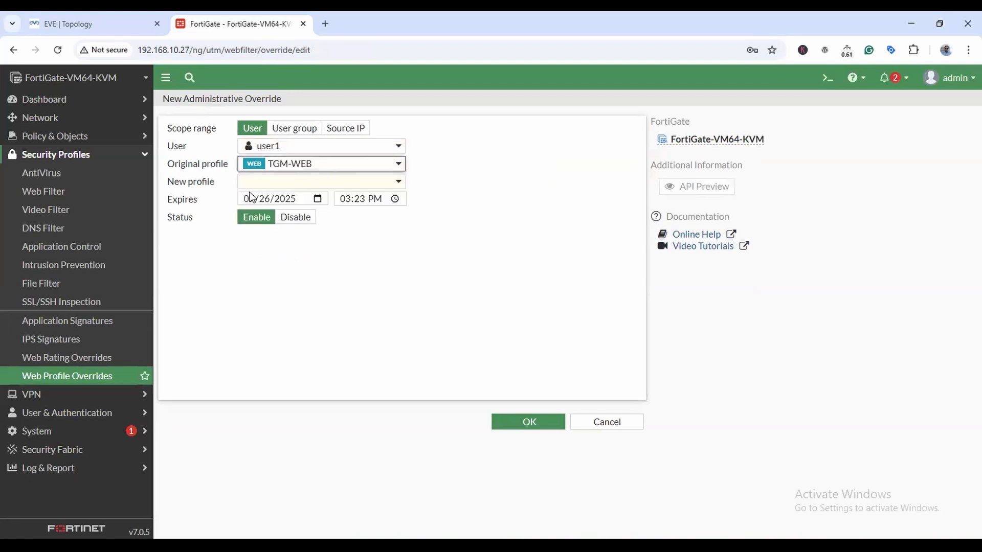
click(398, 182)
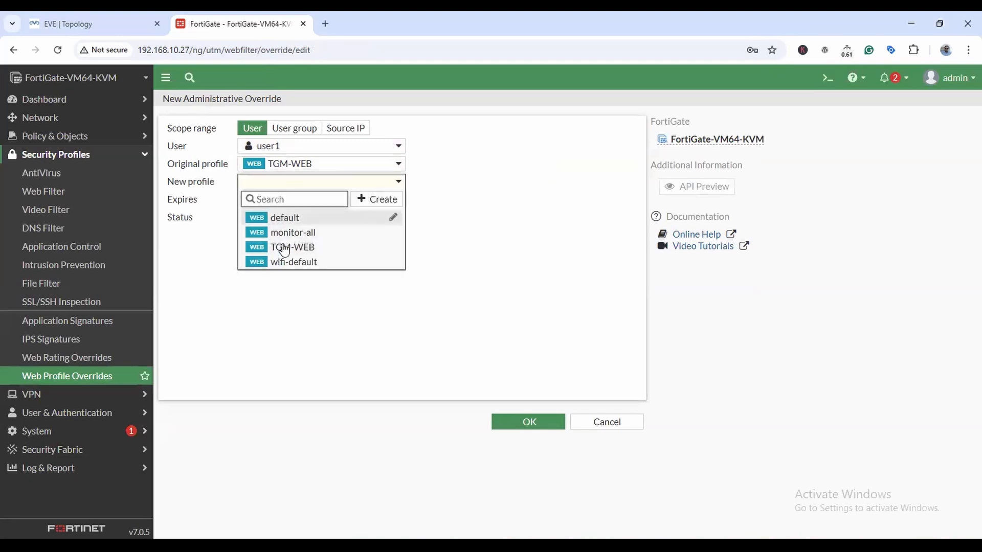
click(497, 251)
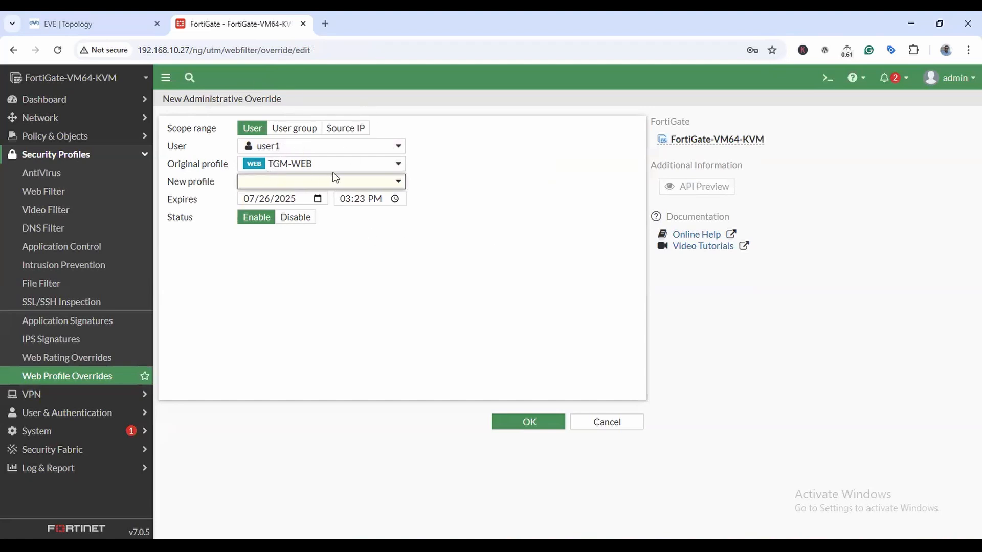
click(611, 423)
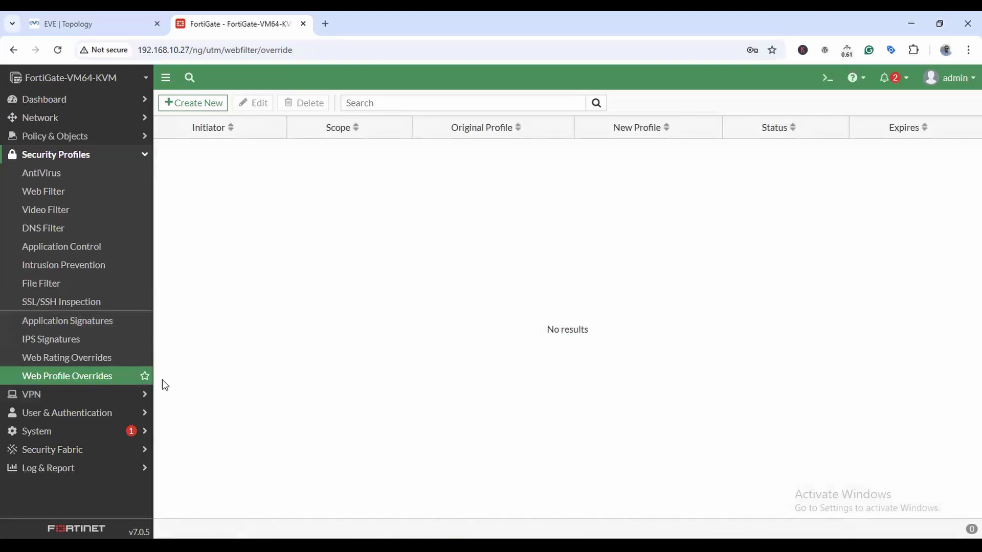
Browse the Web Rating Overrides, Web Filter and AntiVirus profile lists under Security Profiles.
click(79, 361)
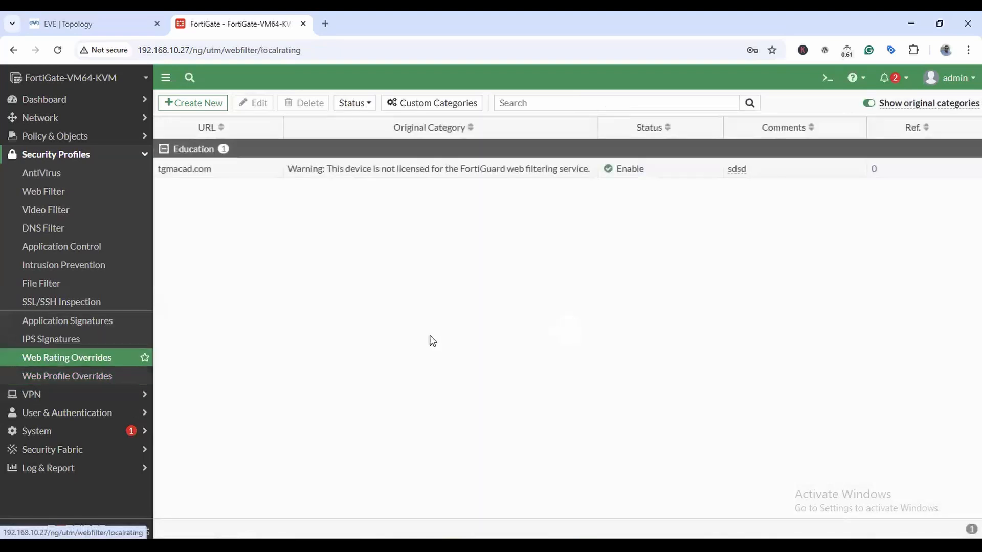
click(77, 193)
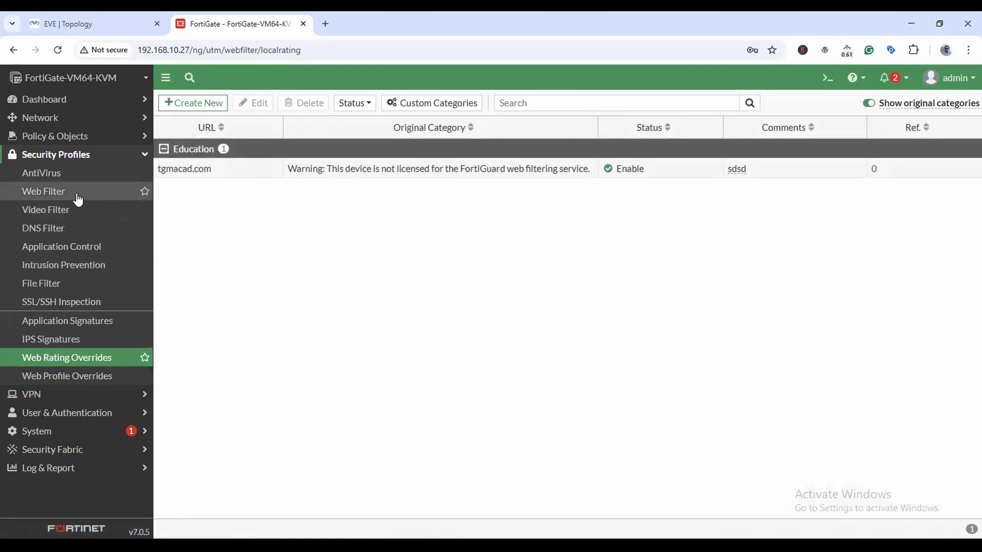
click(49, 174)
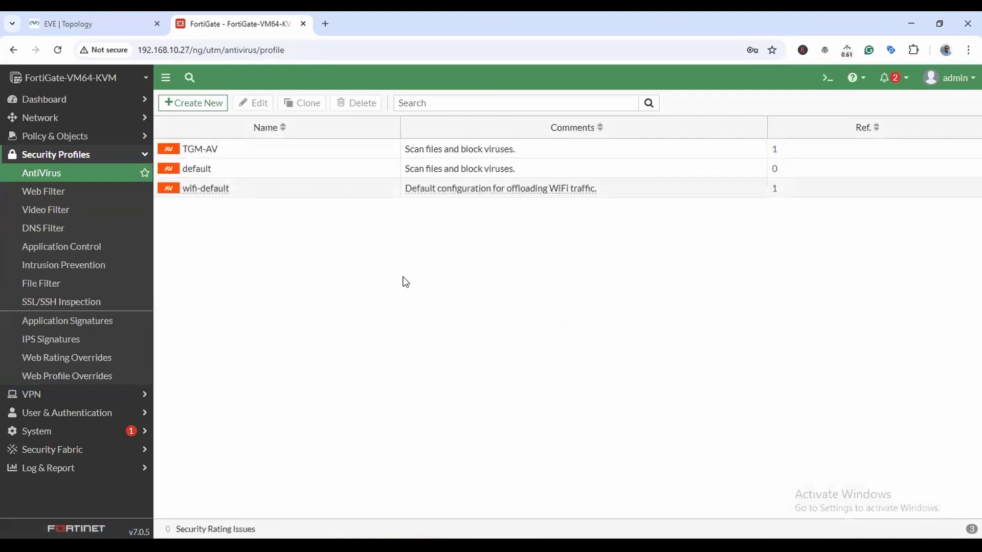
click(87, 137)
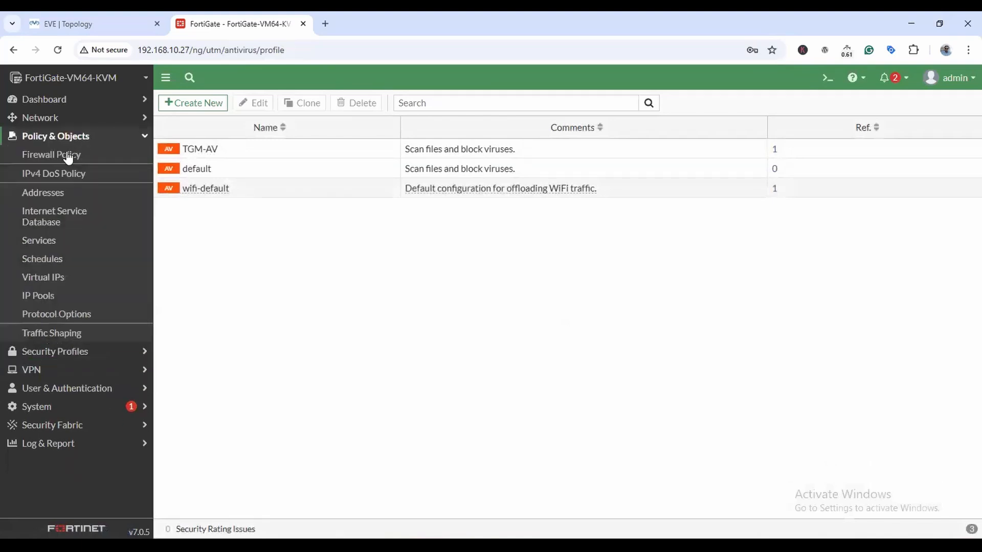
Inspect the LAN-to-WAN policy's security profiles without saving, glance at the lab topology, and return.
click(39, 155)
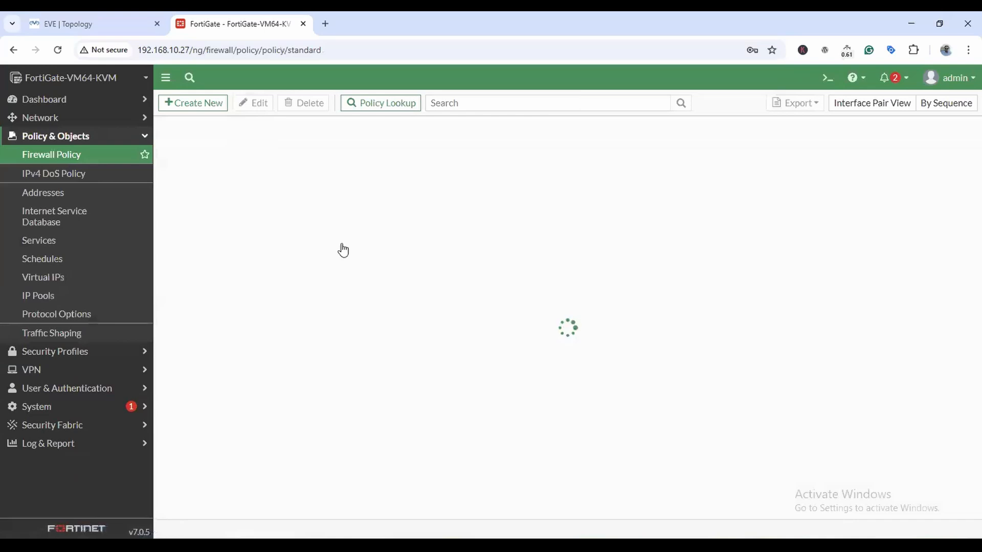
double_click(192, 170)
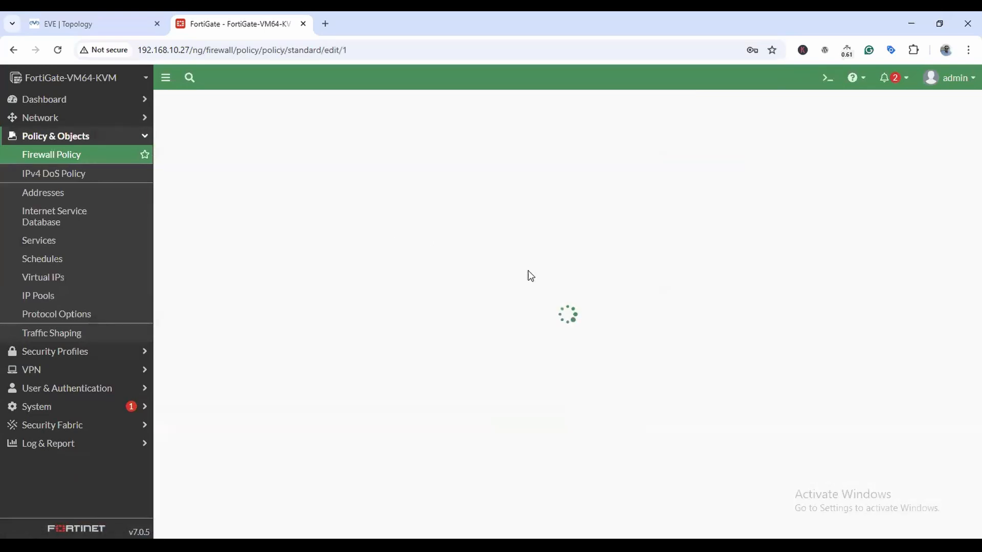
scroll(527, 269, down, 5)
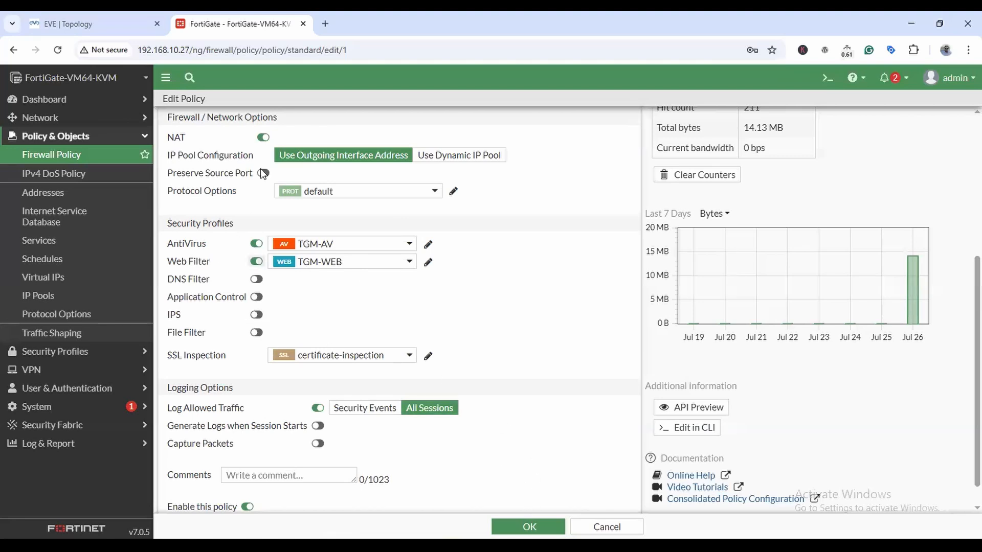
scroll(527, 294, up, 5)
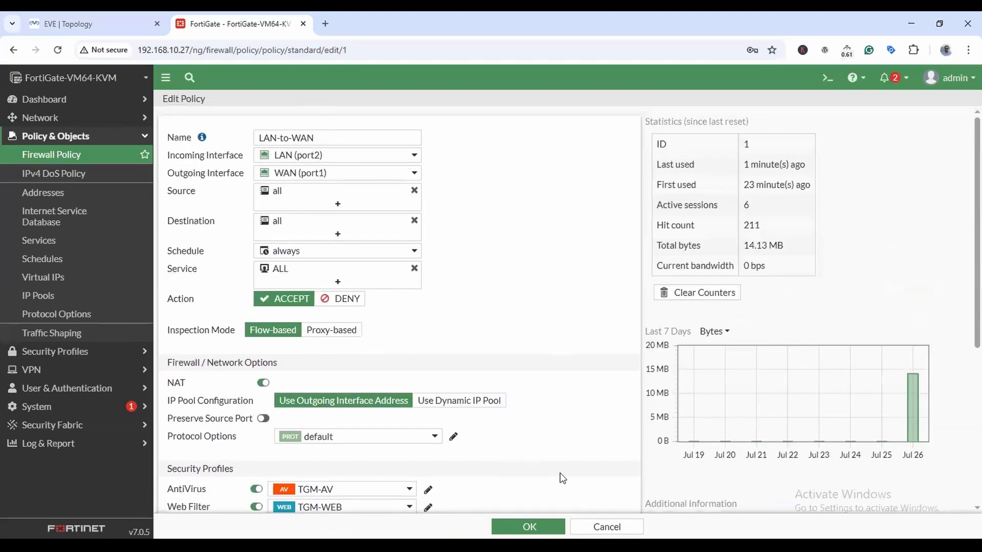
click(607, 526)
click(95, 21)
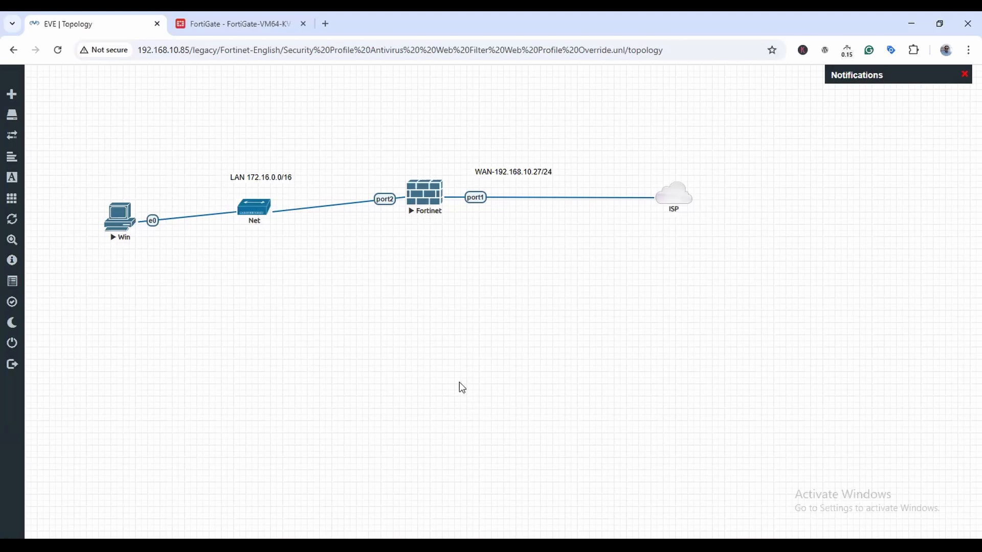
click(224, 24)
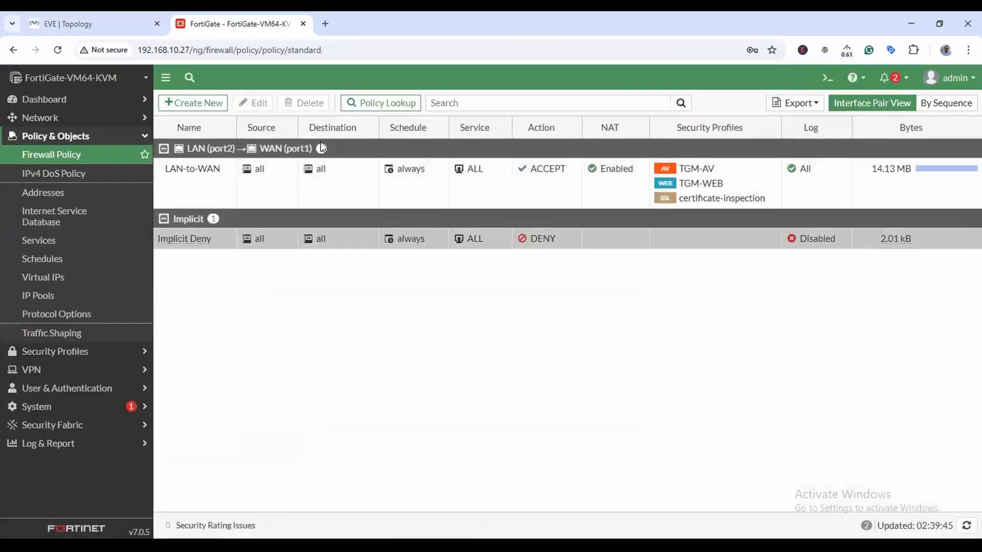
Check the AntiVirus, Web Filter, SSL, DNS, File Filter, Application Control, IPS and Anomaly logs.
click(52, 444)
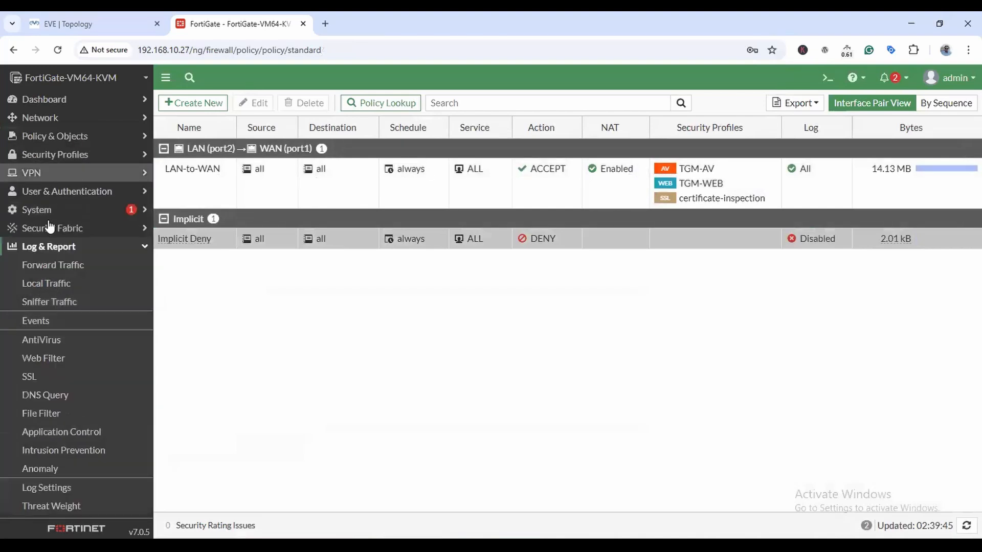
click(35, 346)
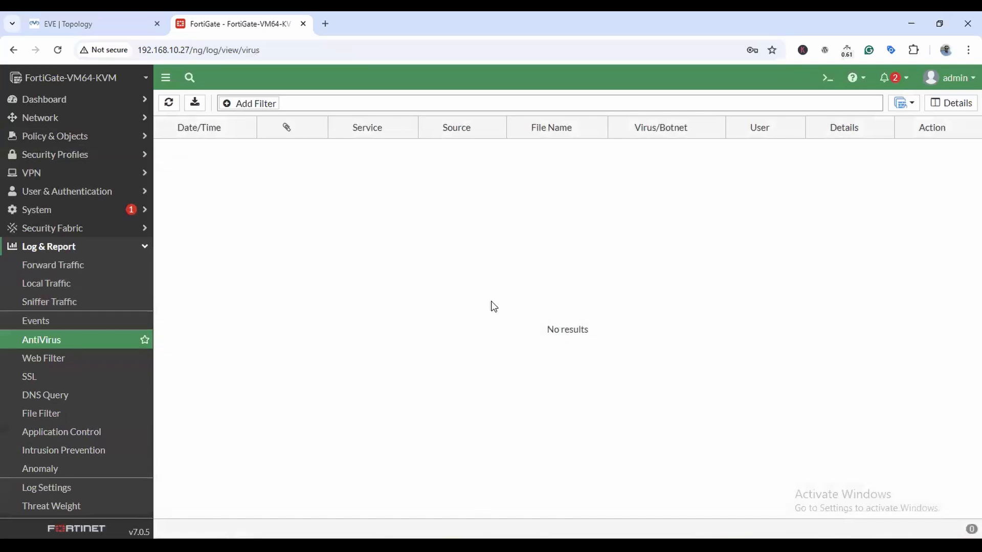
click(53, 359)
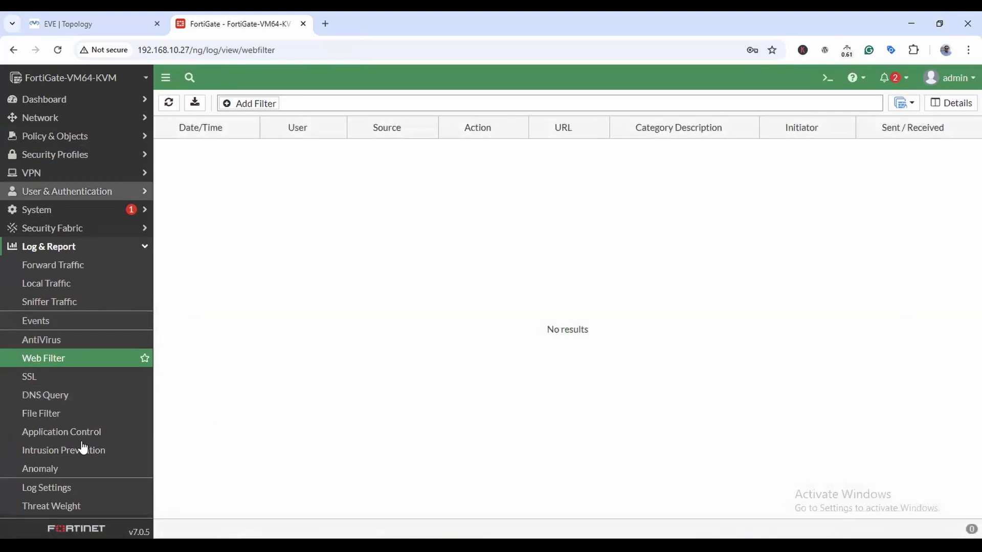
click(102, 385)
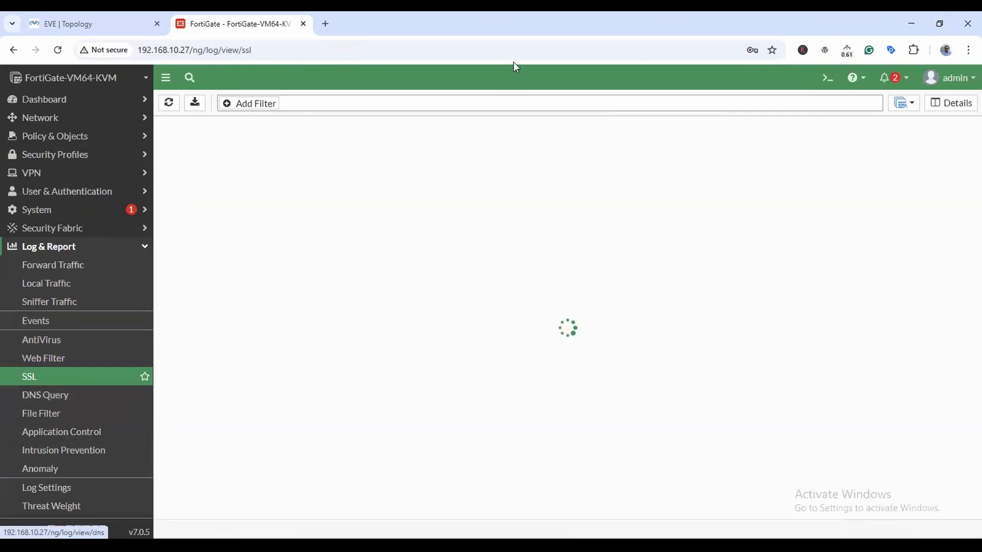
click(57, 401)
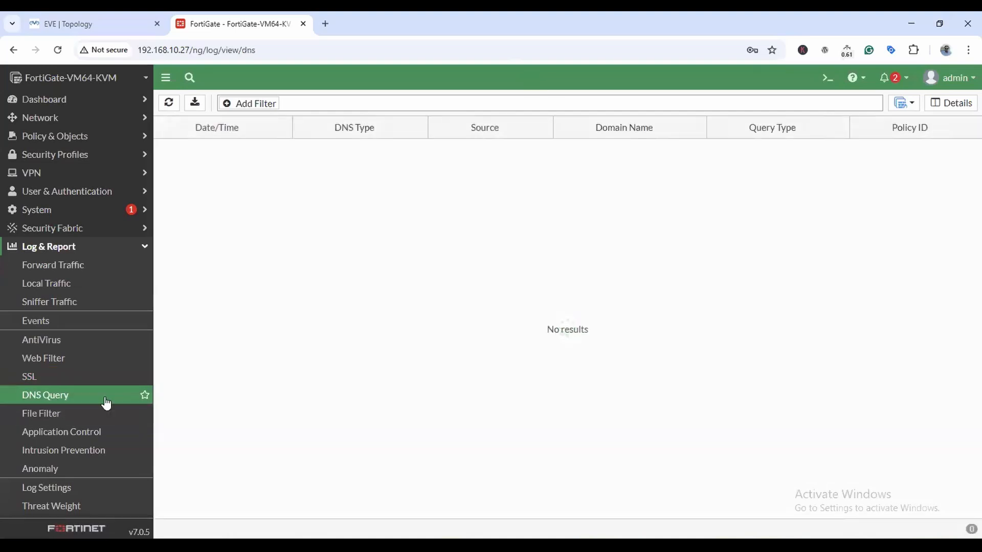
click(78, 412)
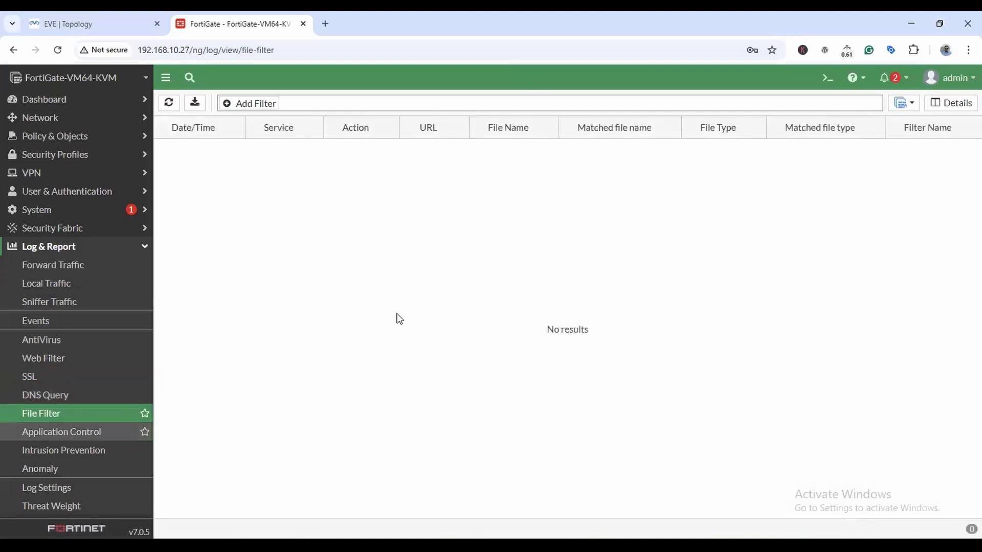
click(68, 430)
click(90, 450)
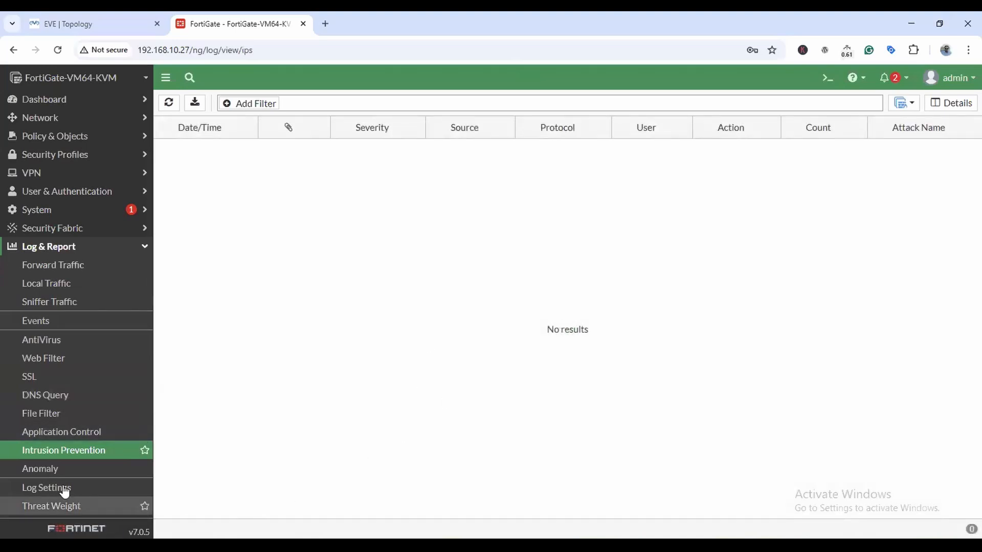
click(43, 469)
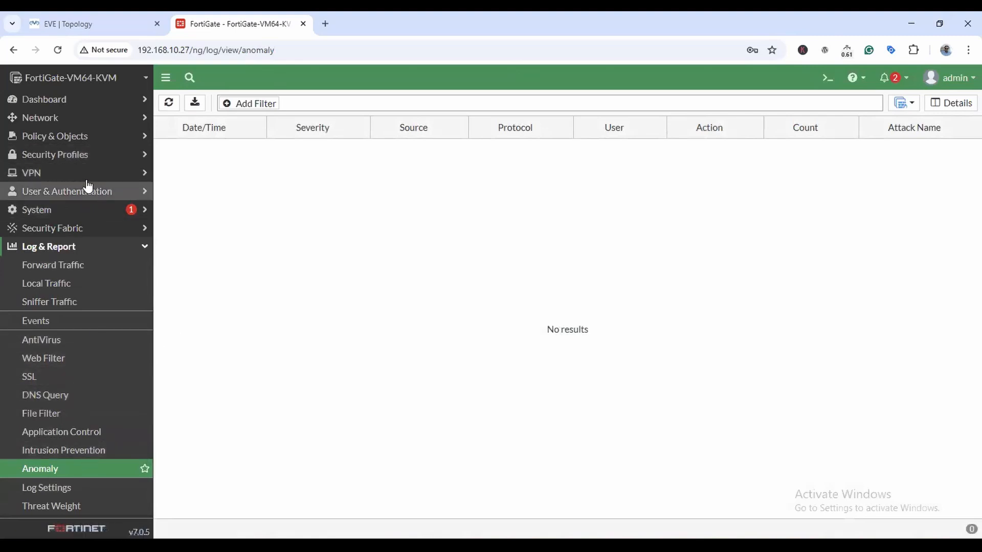
click(84, 155)
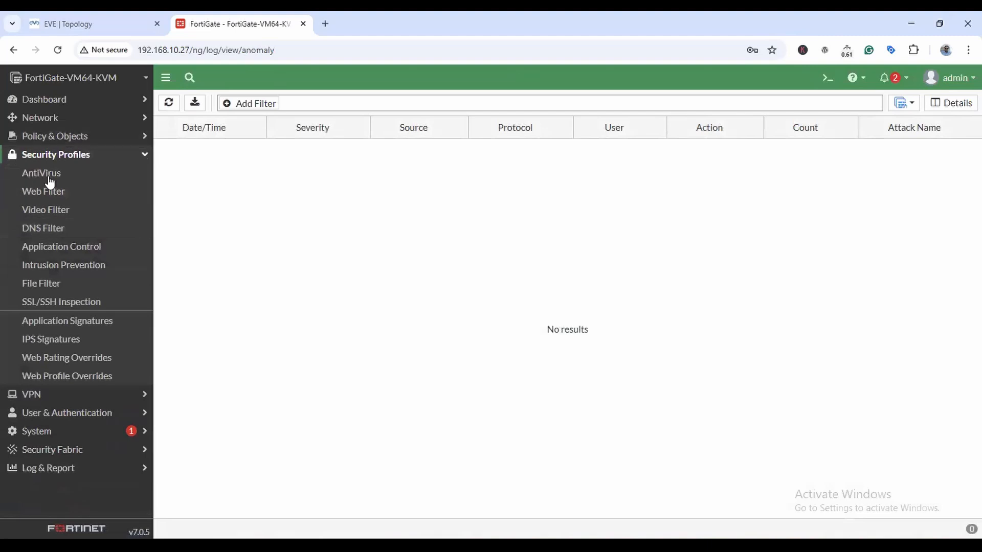